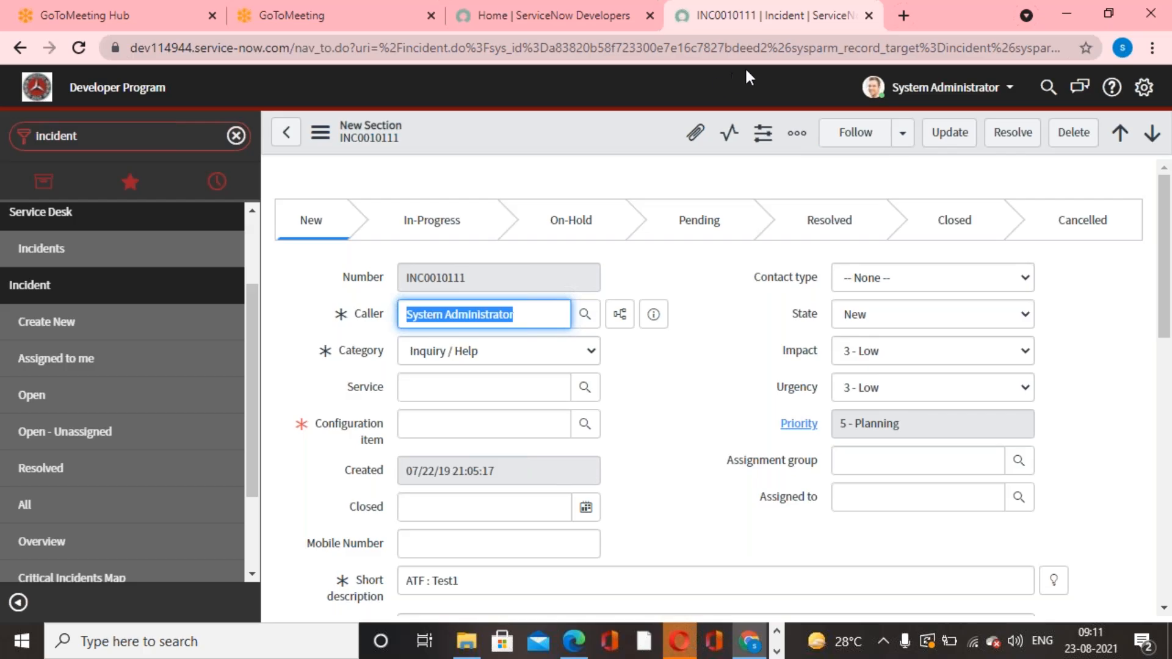
# Open the Incident form layout configuration and add the Created by and Domain Path fields to the selected fields.
pyautogui.click(738, 72)
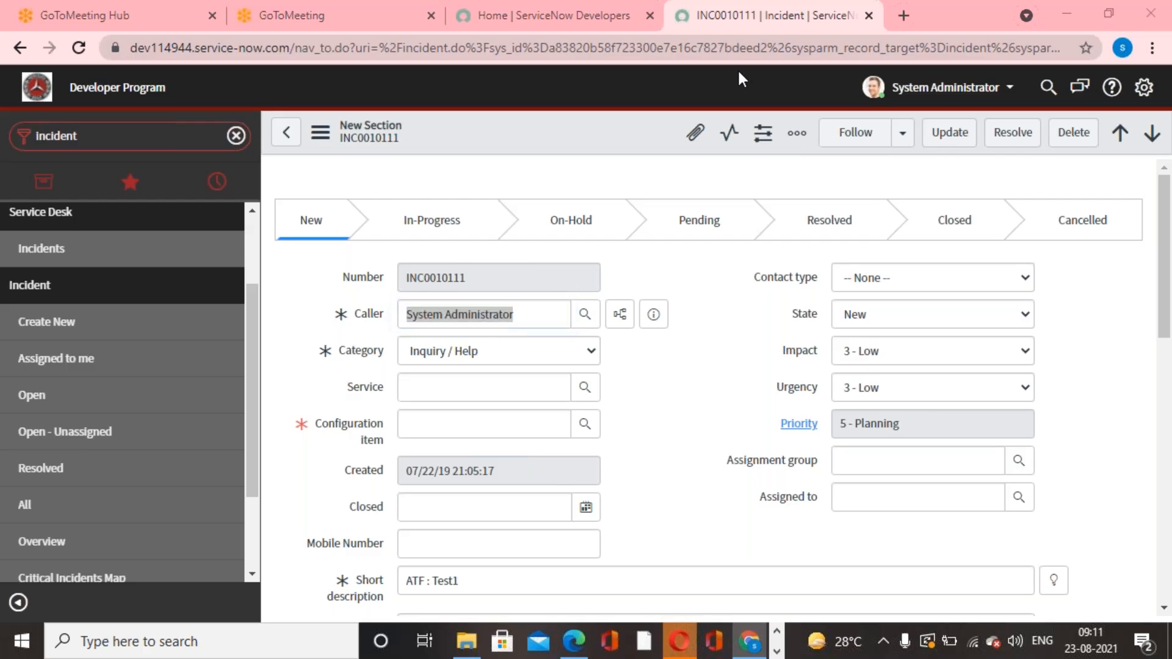
pyautogui.rightClick(585, 136)
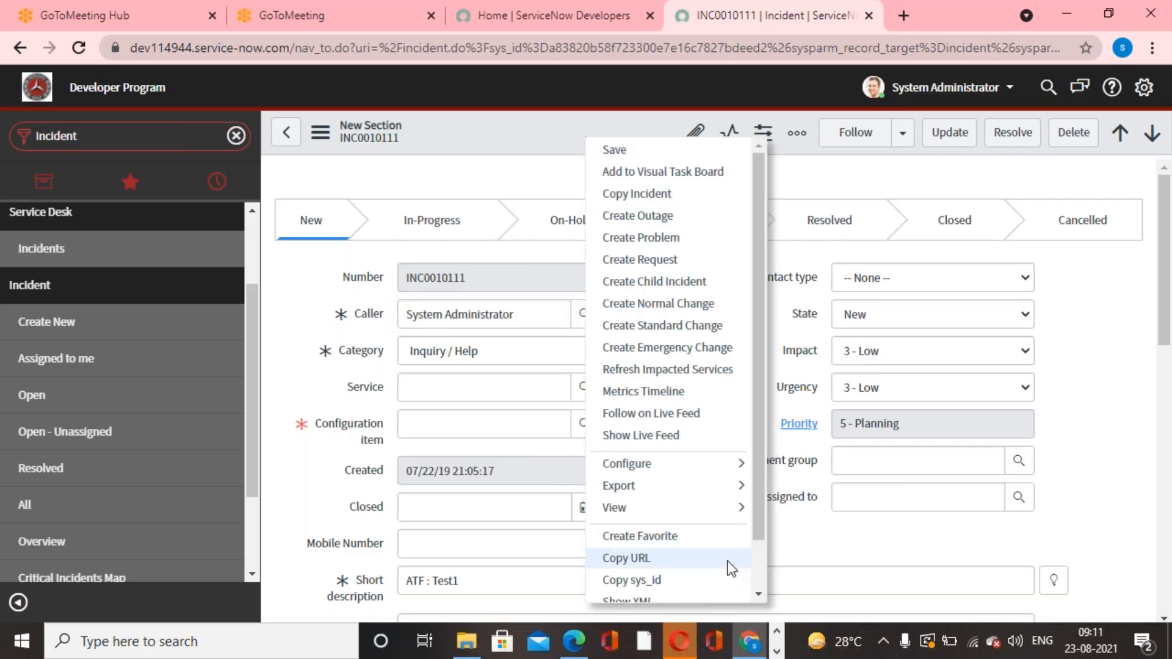
pyautogui.moveTo(724, 466)
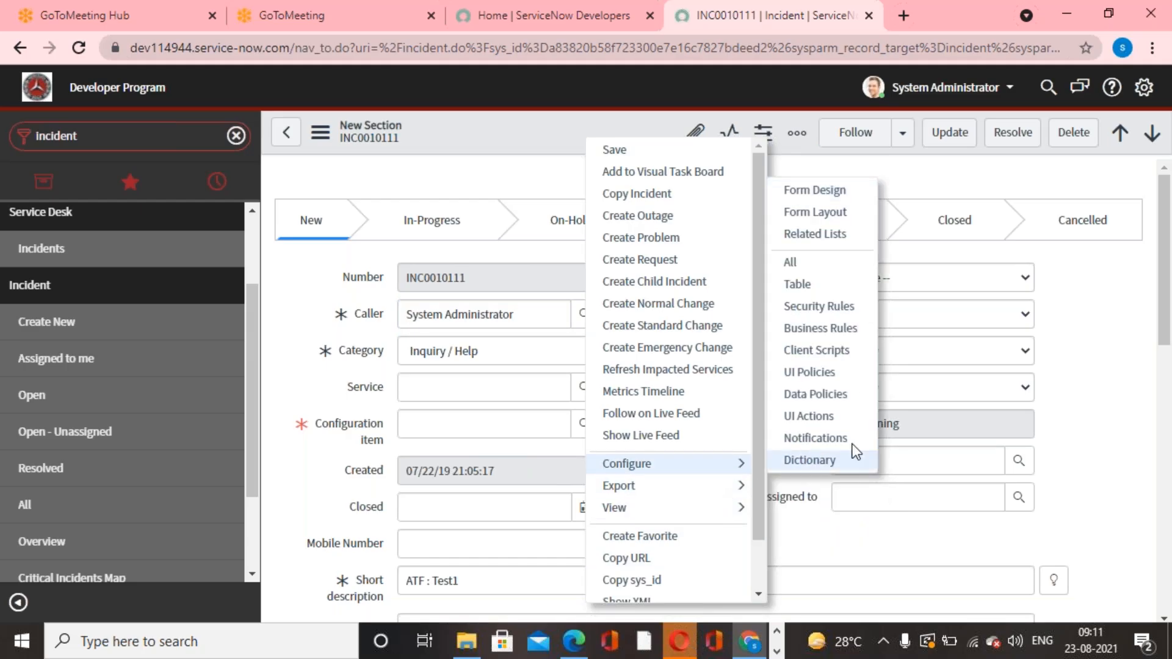
pyautogui.click(840, 217)
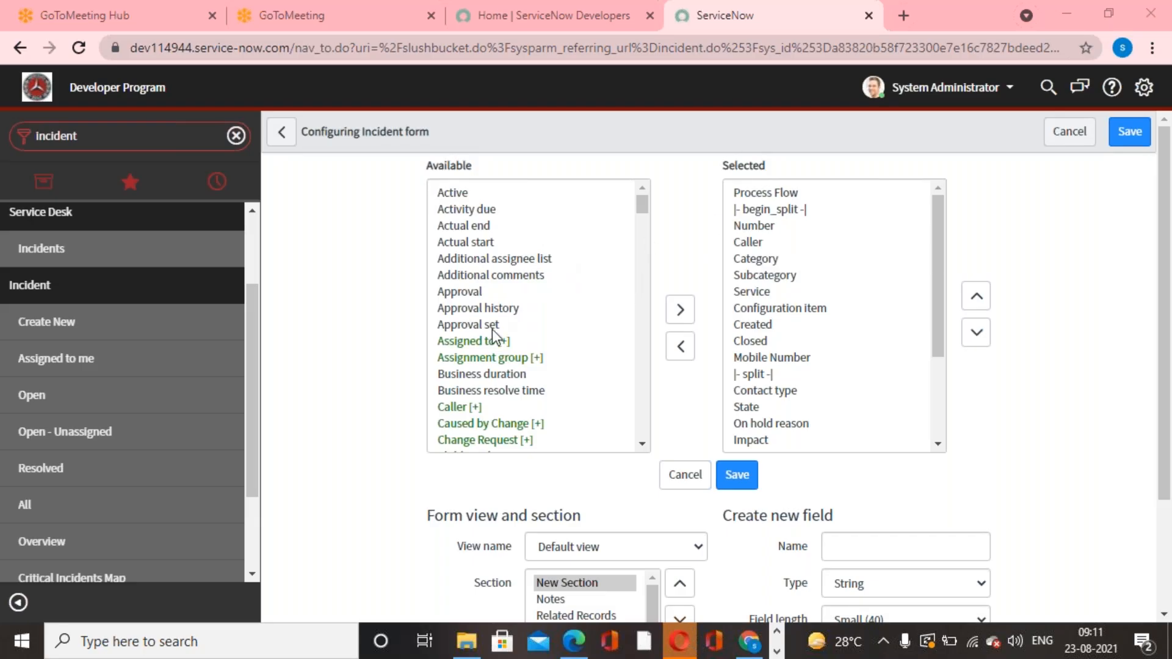
pyautogui.scroll(-3, 491, 328)
pyautogui.scroll(-2, 493, 335)
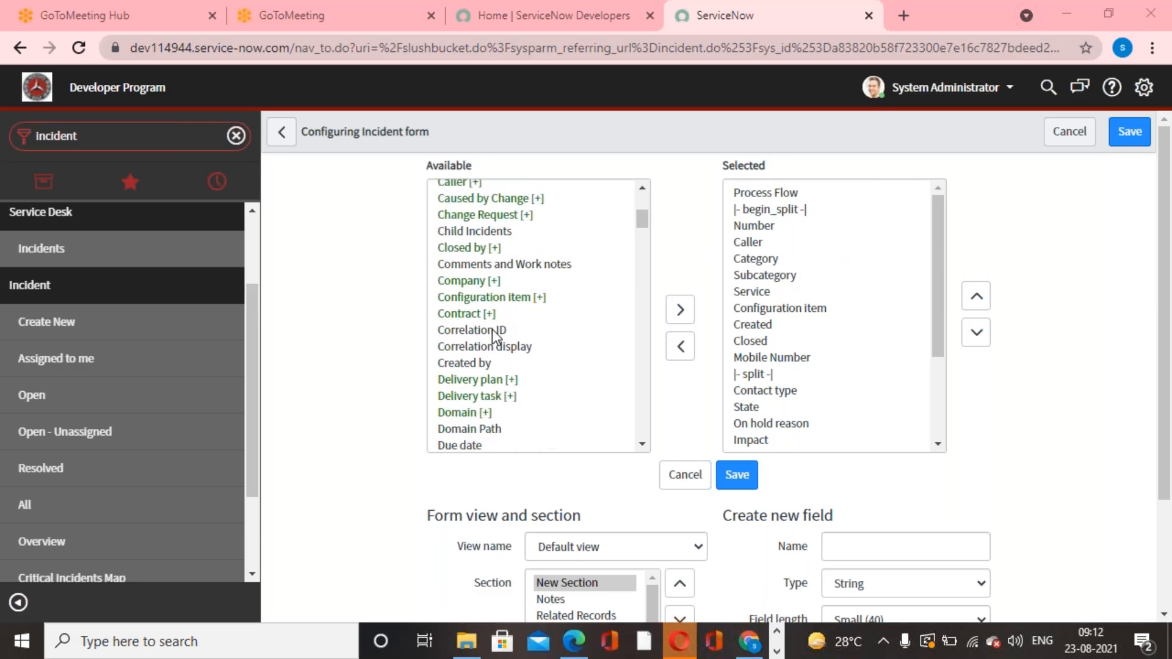
pyautogui.doubleClick(472, 358)
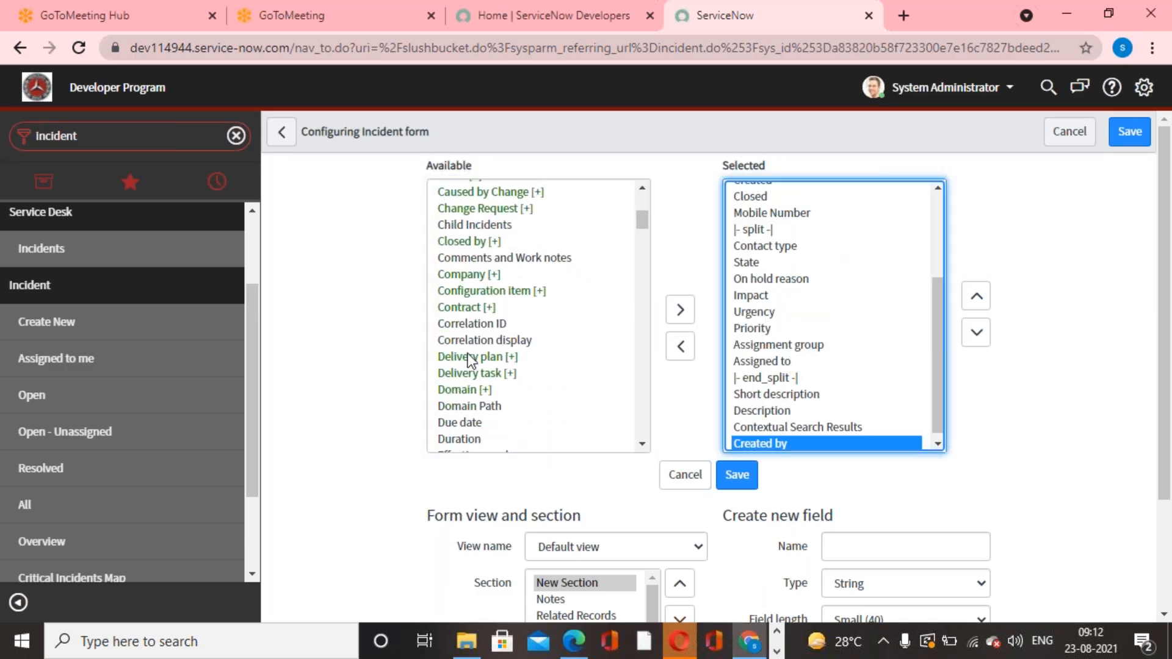
pyautogui.click(461, 409)
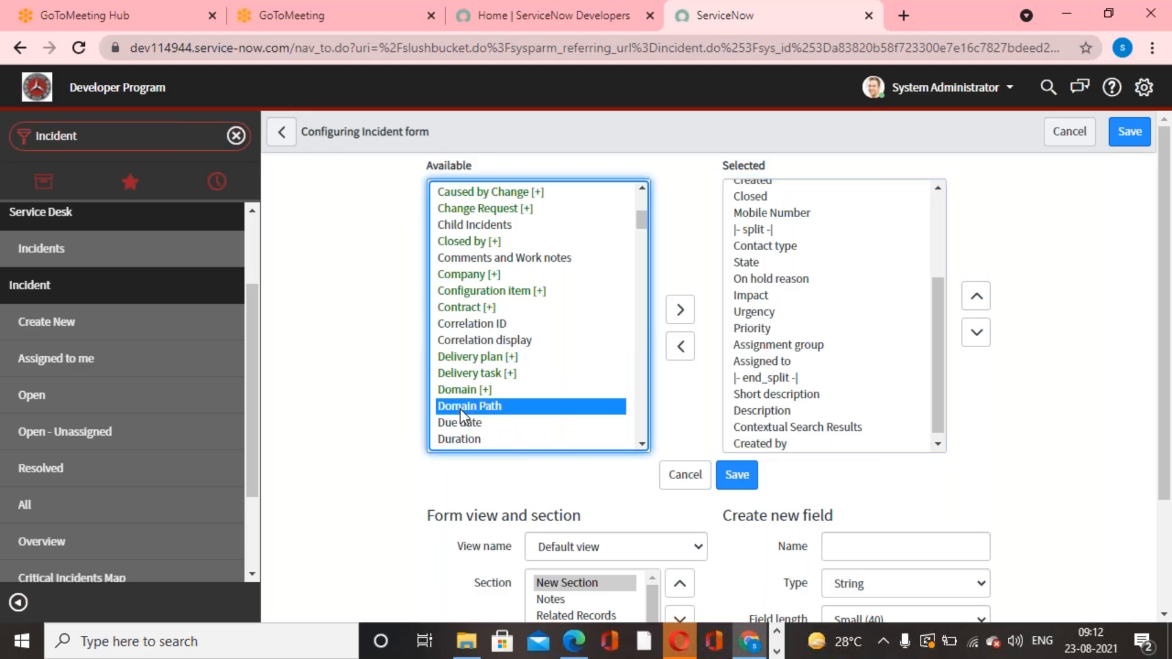
pyautogui.click(685, 315)
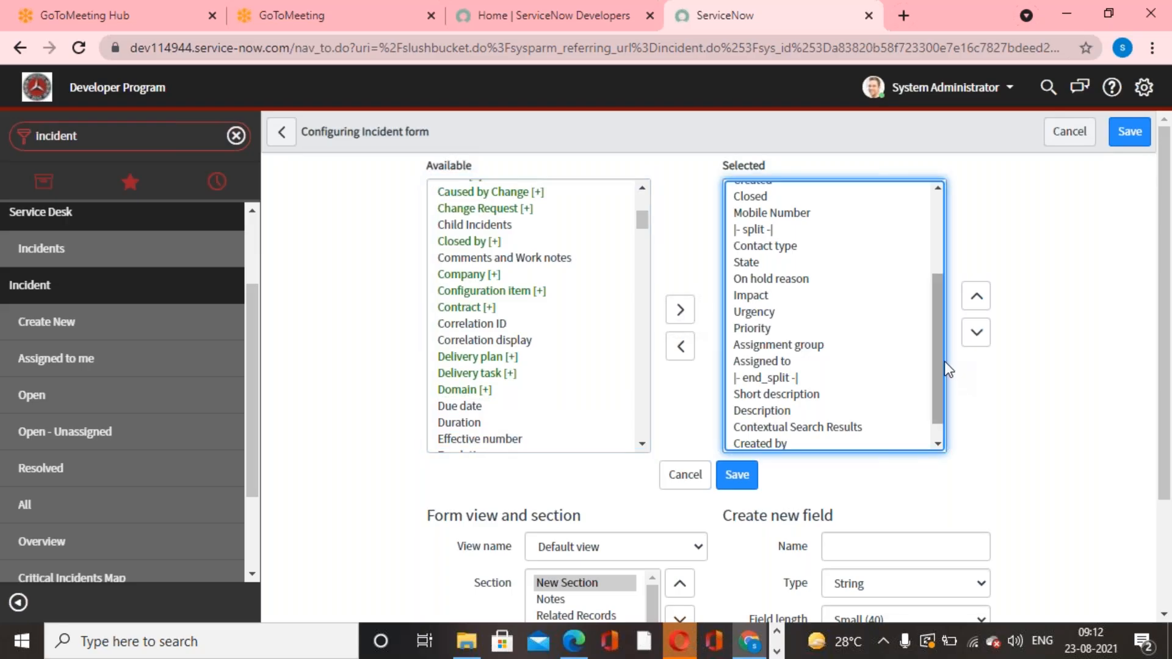
pyautogui.moveTo(944, 361); pyautogui.dragTo(948, 434)
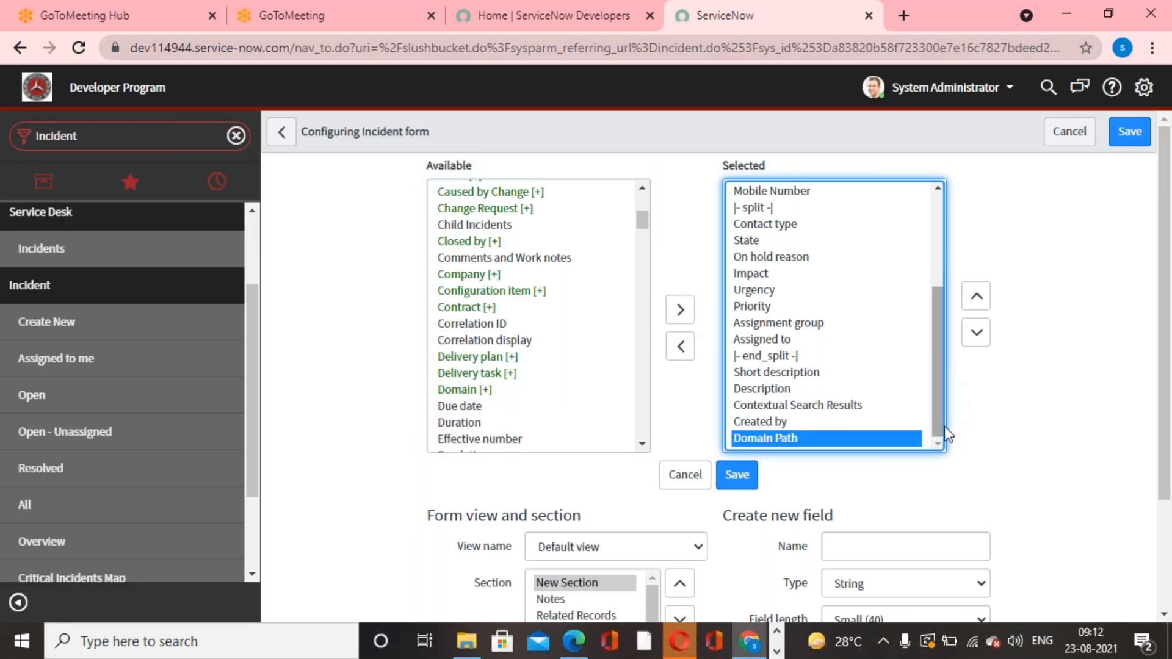
# Move Created by and Domain Path together to just below Assigned to, above the end_split marker, and save the layout.
pyautogui.click(768, 415)
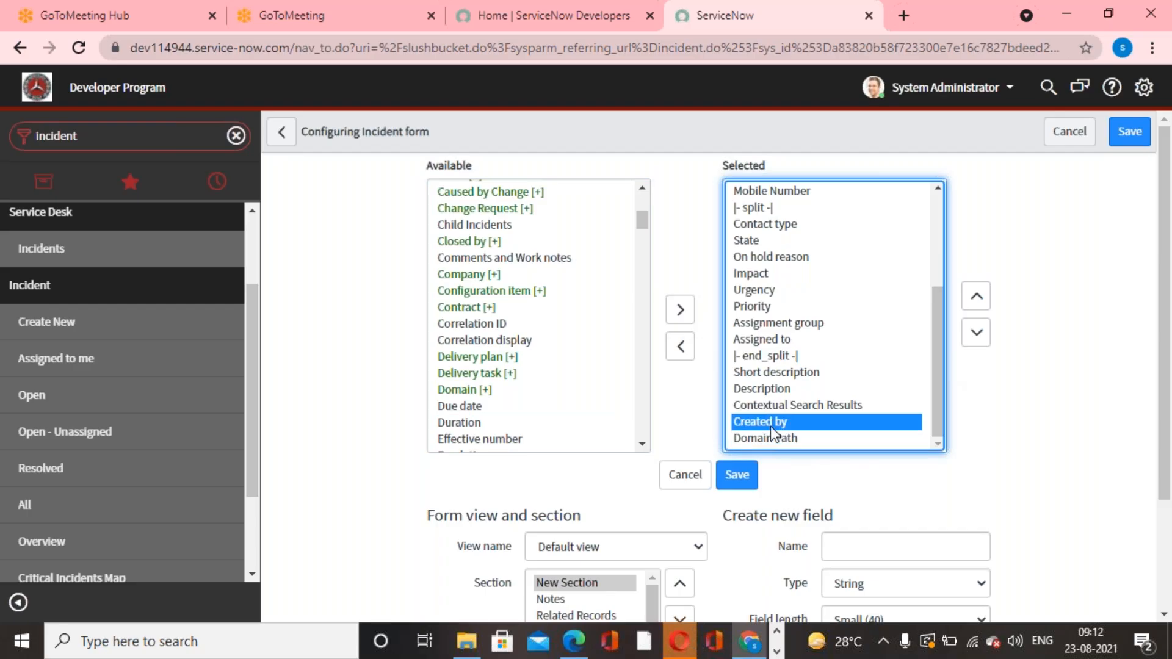
pyautogui.keyDown('shift'); pyautogui.click(775, 433); pyautogui.keyUp('shift')
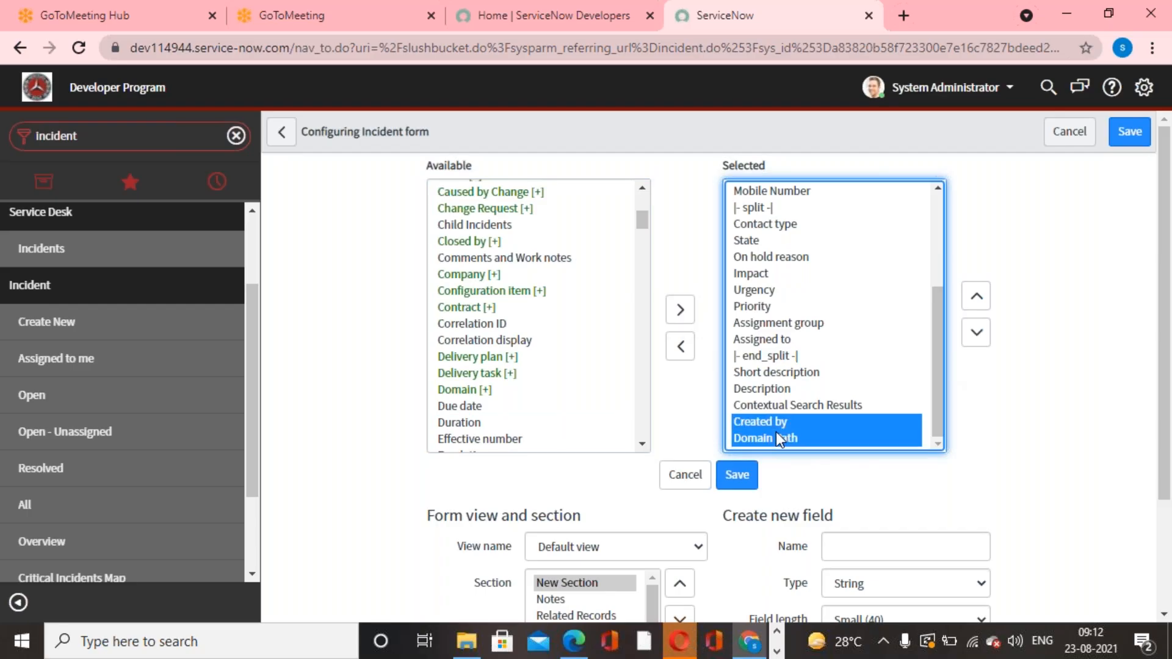
pyautogui.click(973, 300)
pyautogui.click(974, 301)
pyautogui.click(974, 301)
pyautogui.click(974, 303)
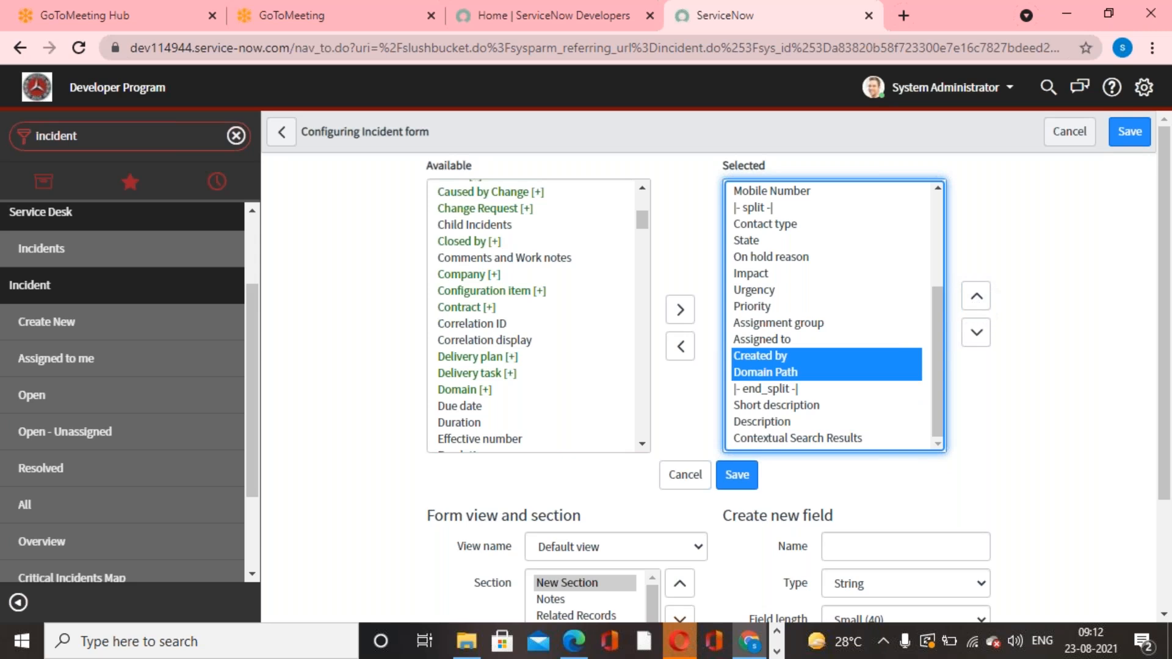
pyautogui.click(736, 475)
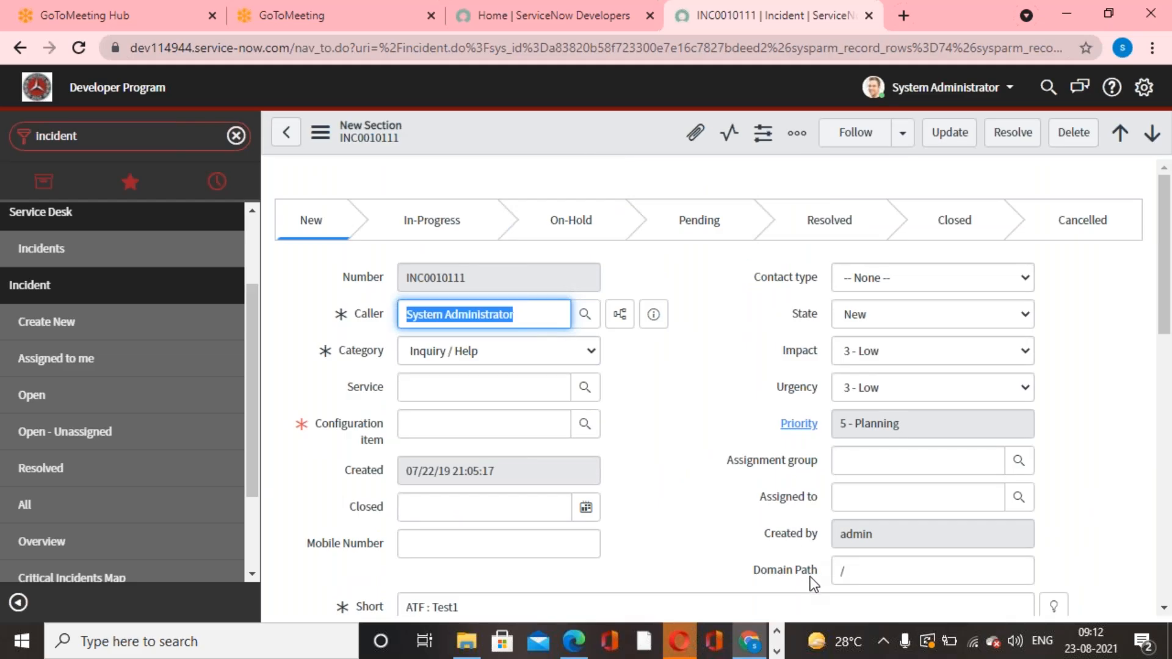
# Reopen the Incident form layout configuration and remove the Closed and Mobile Number fields from the selected fields.
pyautogui.rightClick(547, 136)
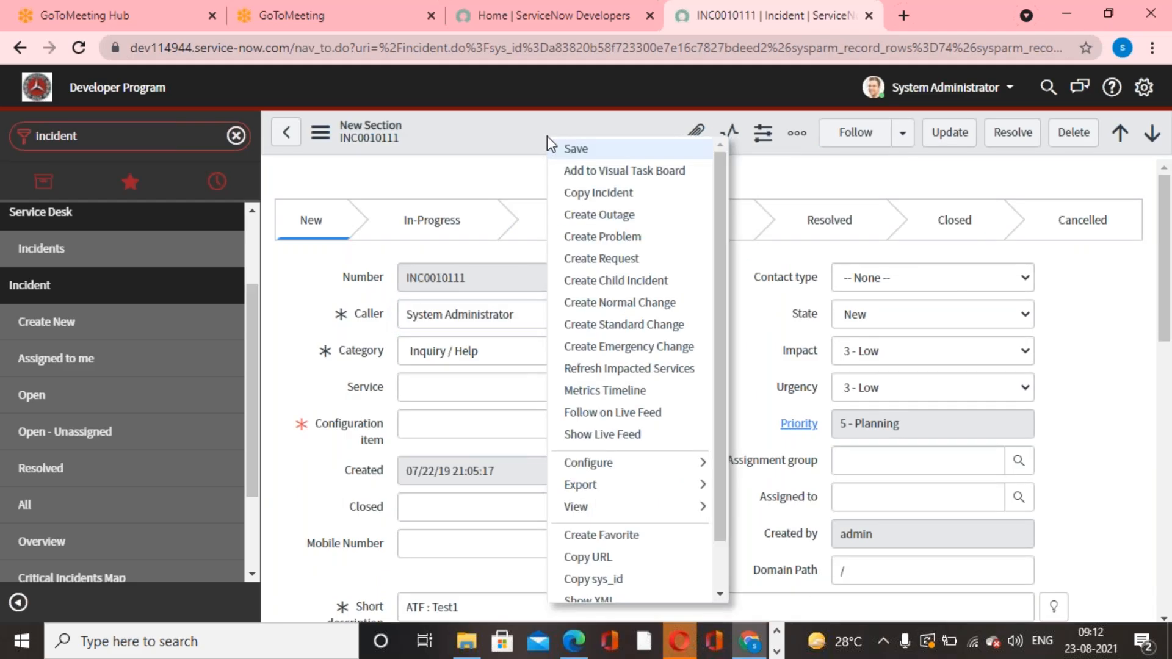
pyautogui.moveTo(697, 460)
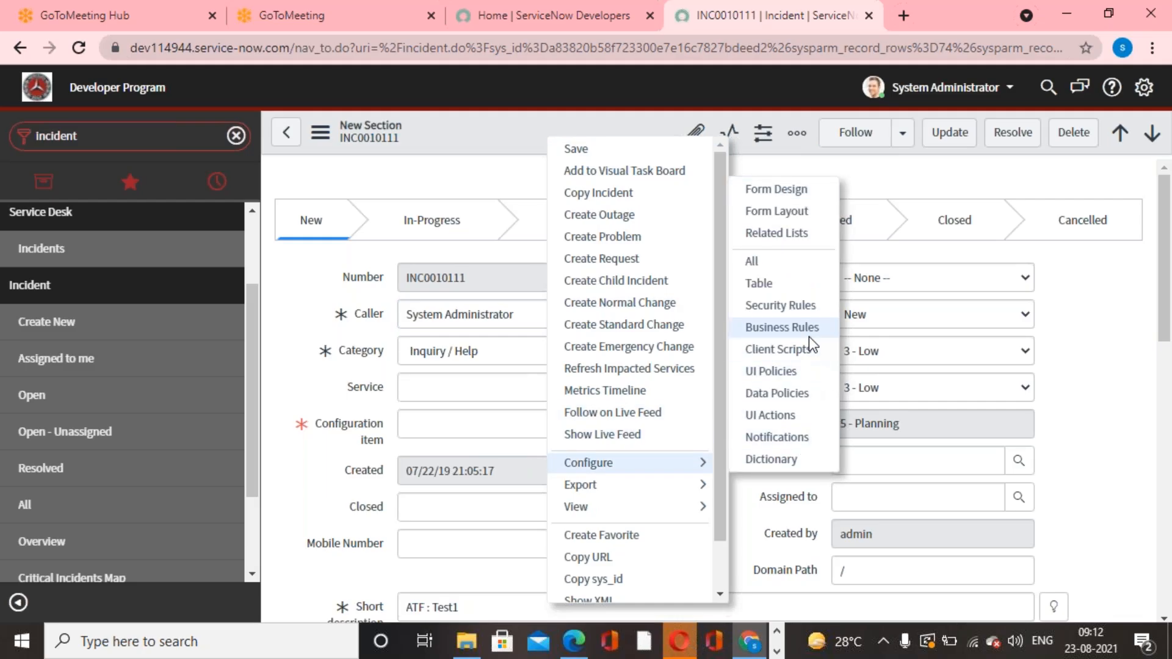
pyautogui.click(775, 211)
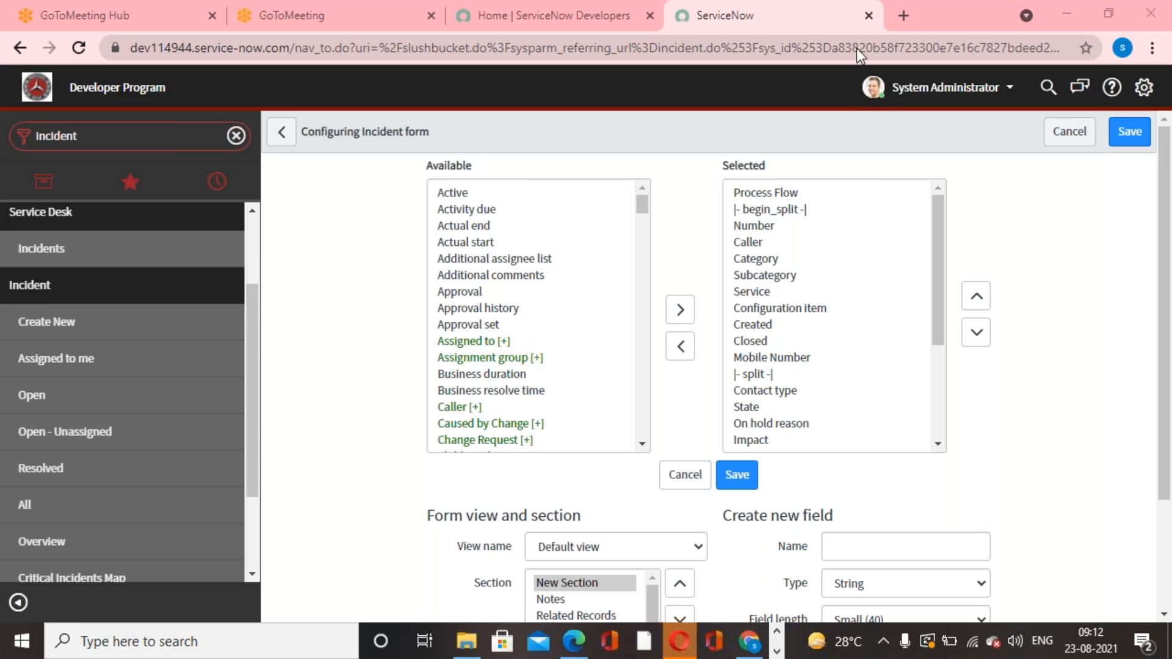
pyautogui.doubleClick(763, 342)
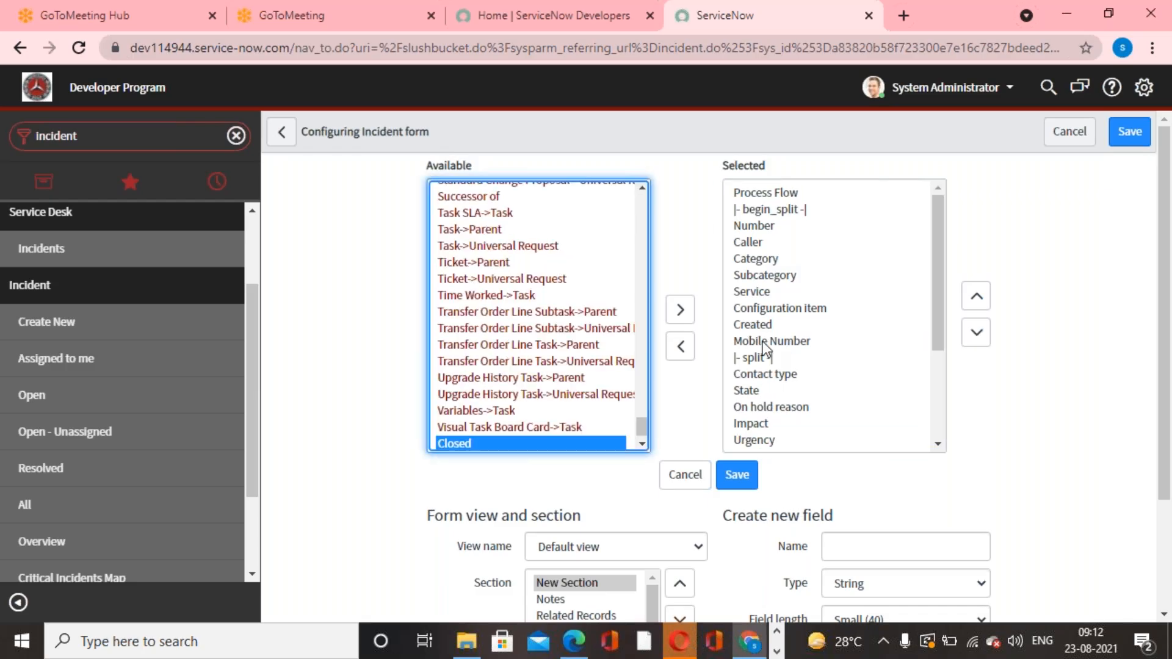
pyautogui.doubleClick(781, 342)
# Remove the Created by and Domain Path fields from the selected fields and save the form layout.
pyautogui.scroll(-3, 781, 342)
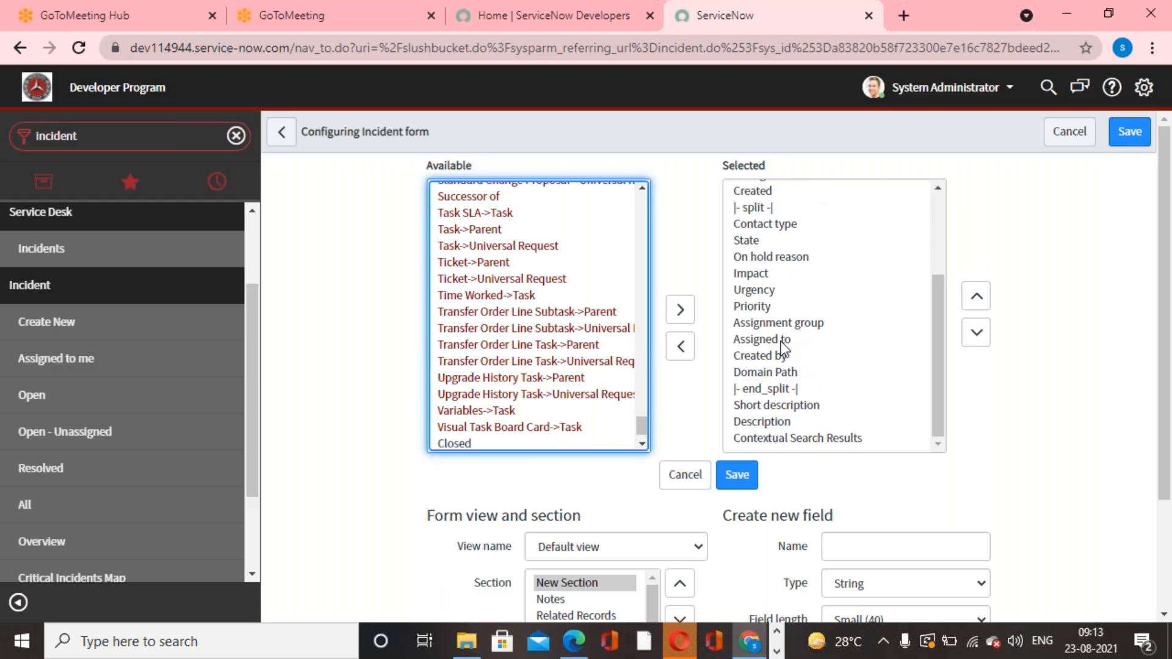
pyautogui.click(767, 356)
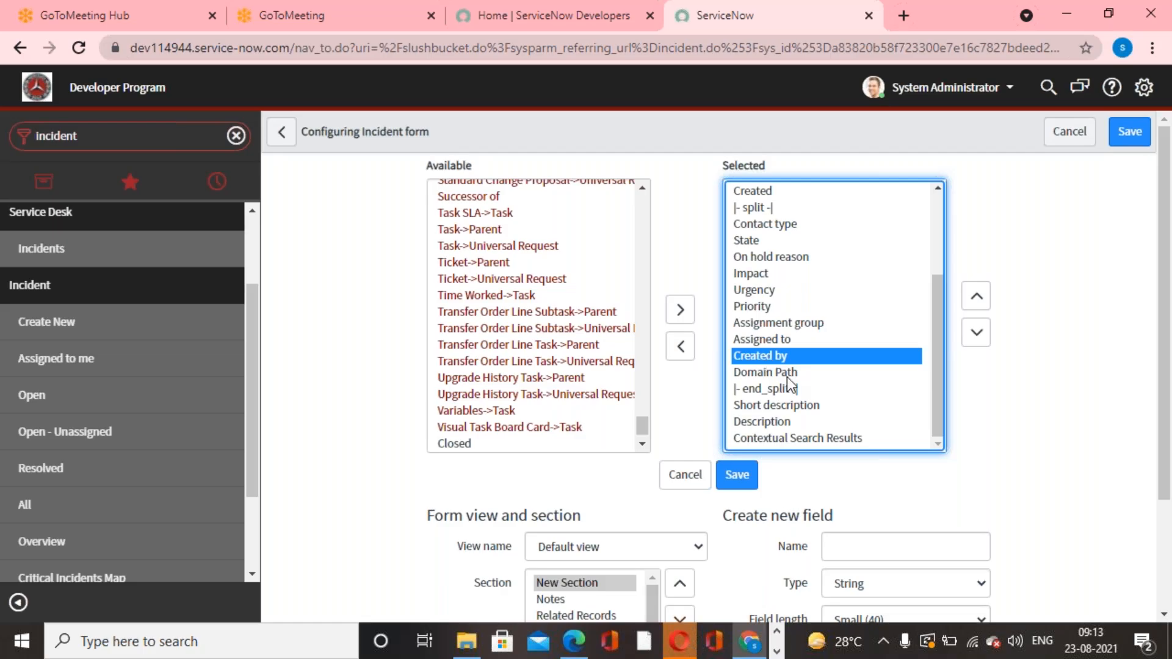
pyautogui.doubleClick(786, 376)
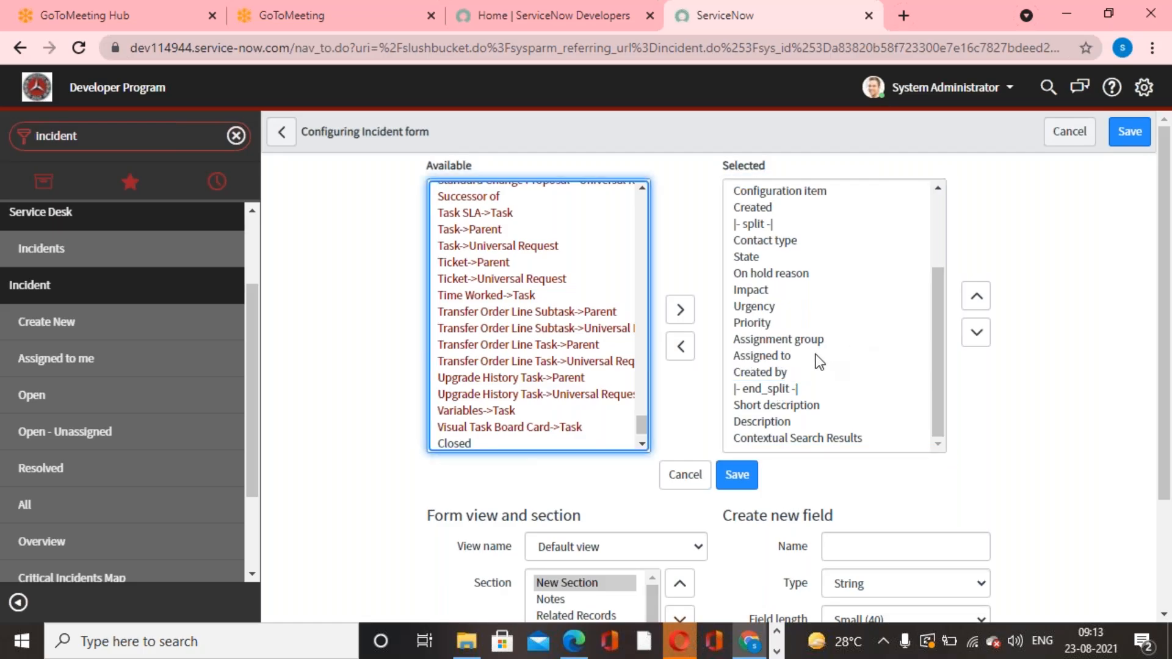
pyautogui.click(751, 375)
pyautogui.doubleClick(752, 375)
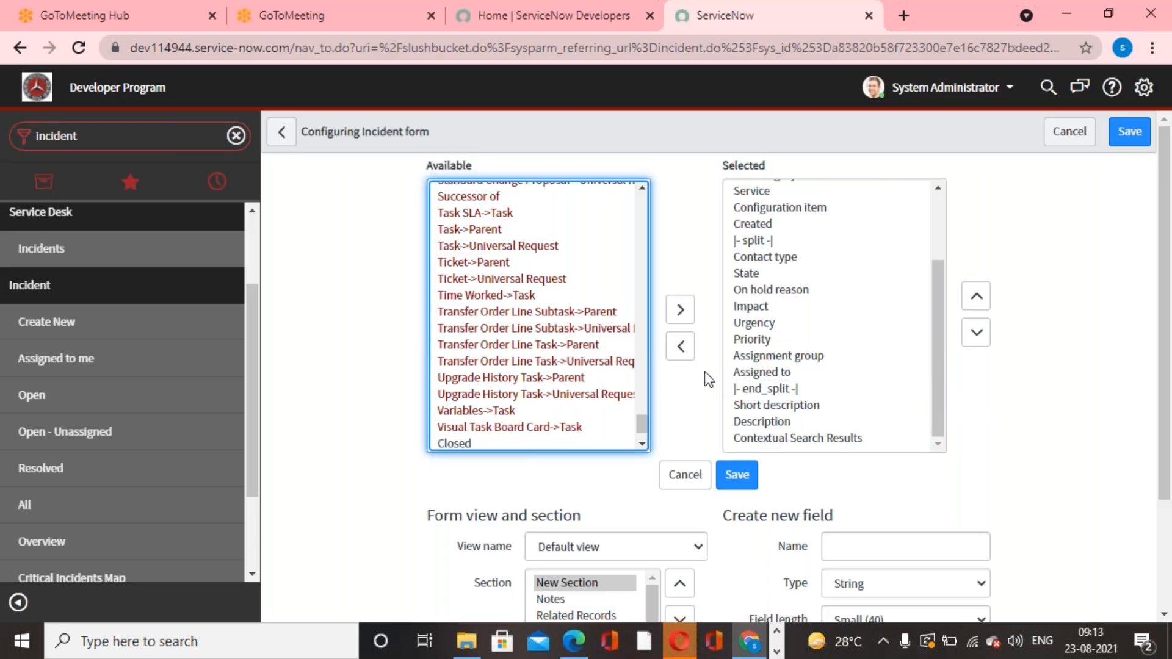
pyautogui.click(741, 475)
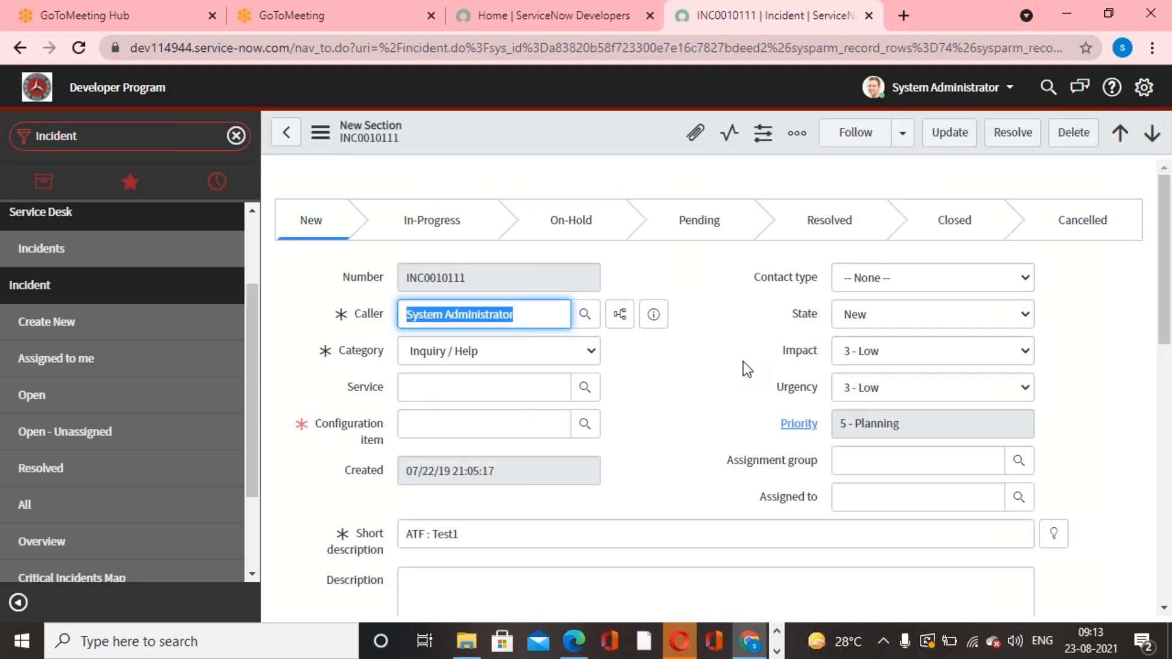
# Open the Incident form layout configuration and create a new section in the Default view, entering a person's first name as its caption.
pyautogui.rightClick(558, 135)
pyautogui.moveTo(714, 462)
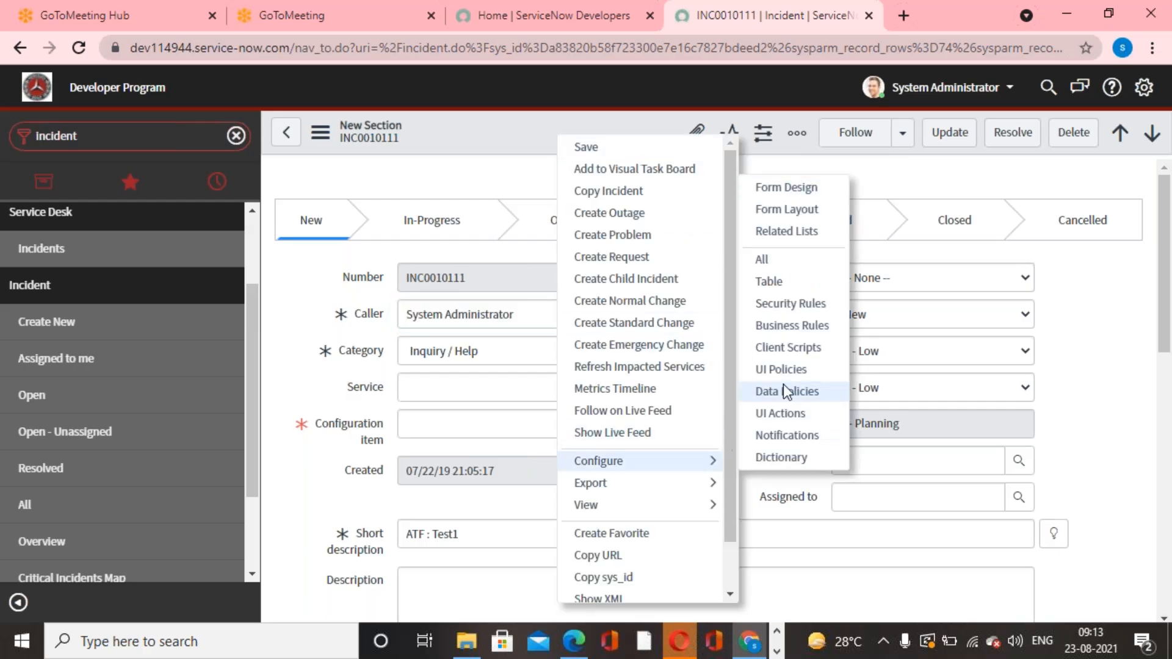
pyautogui.click(774, 211)
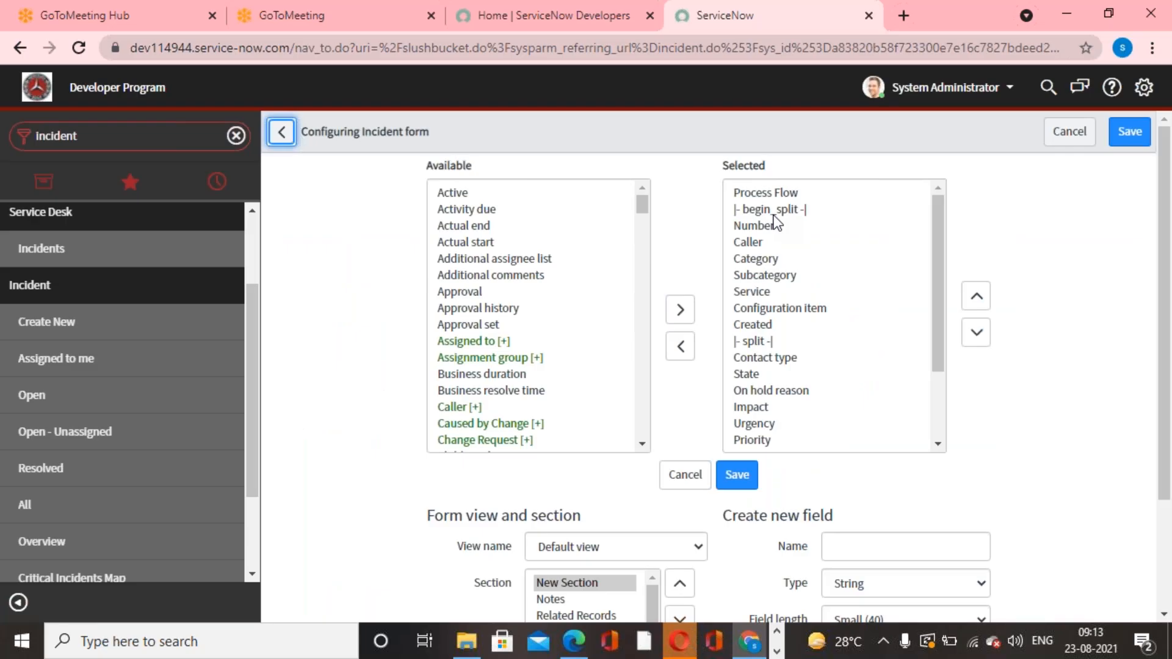
pyautogui.scroll(-3, 774, 222)
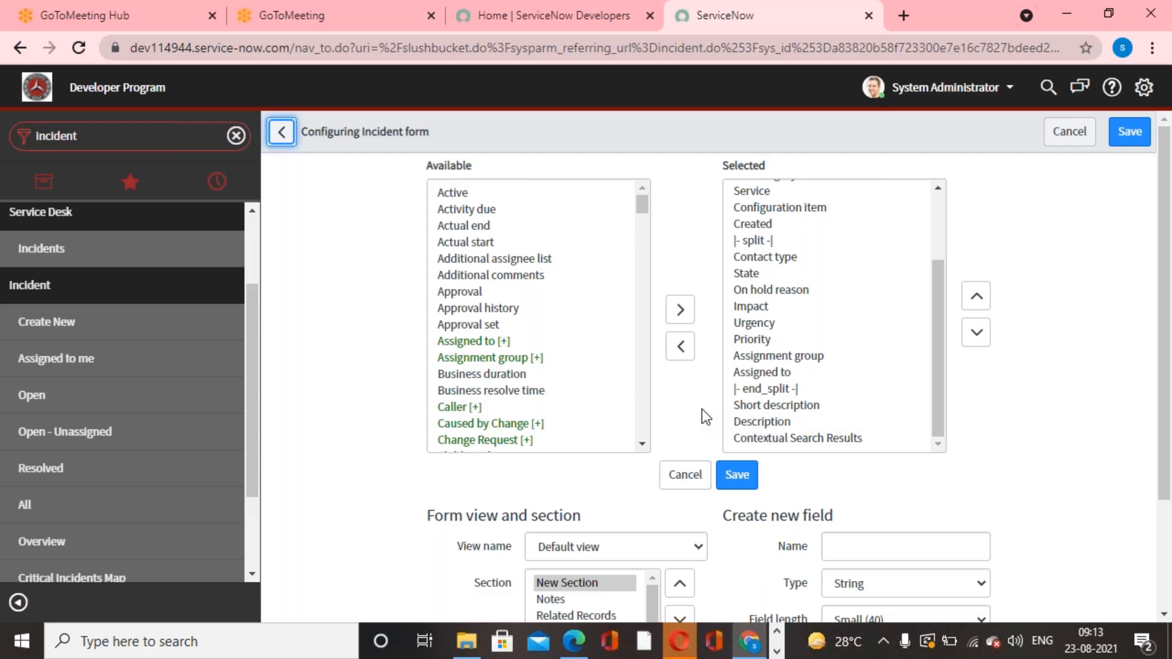
pyautogui.scroll(-3, 701, 413)
pyautogui.click(652, 493)
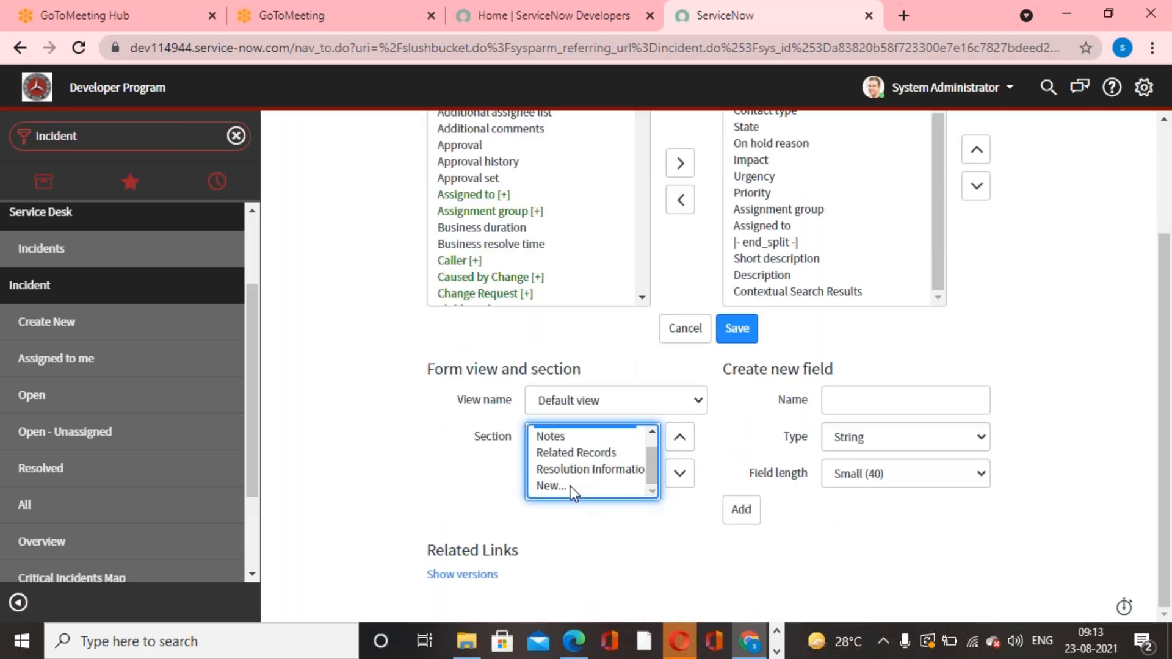
pyautogui.click(551, 493)
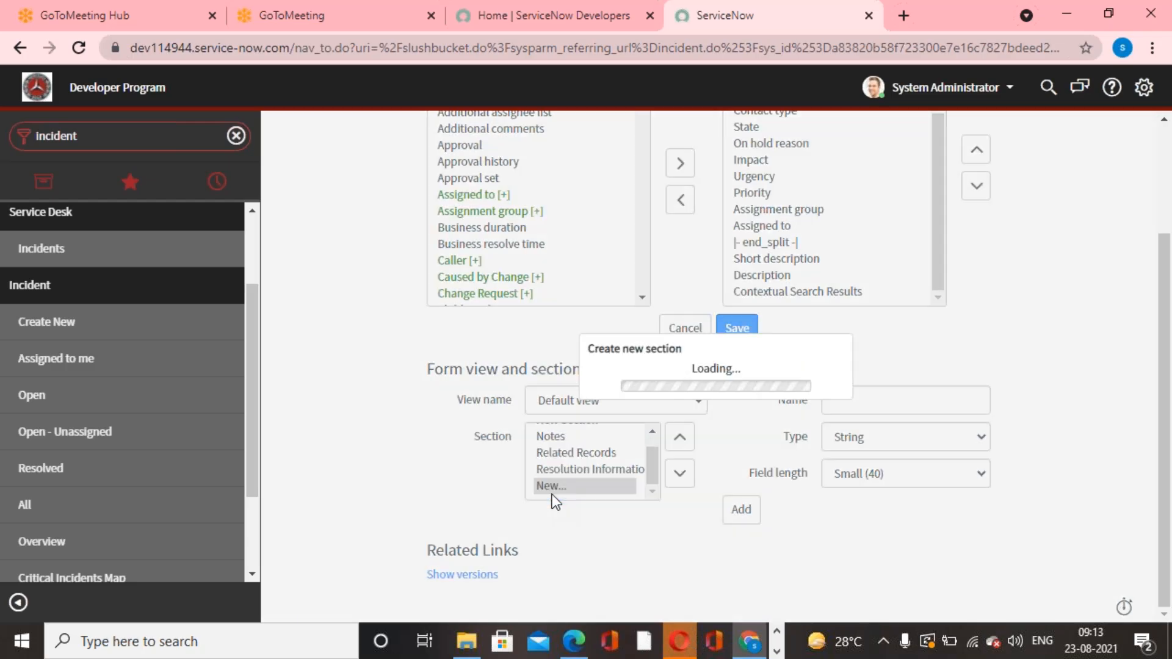
pyautogui.write('Srin')
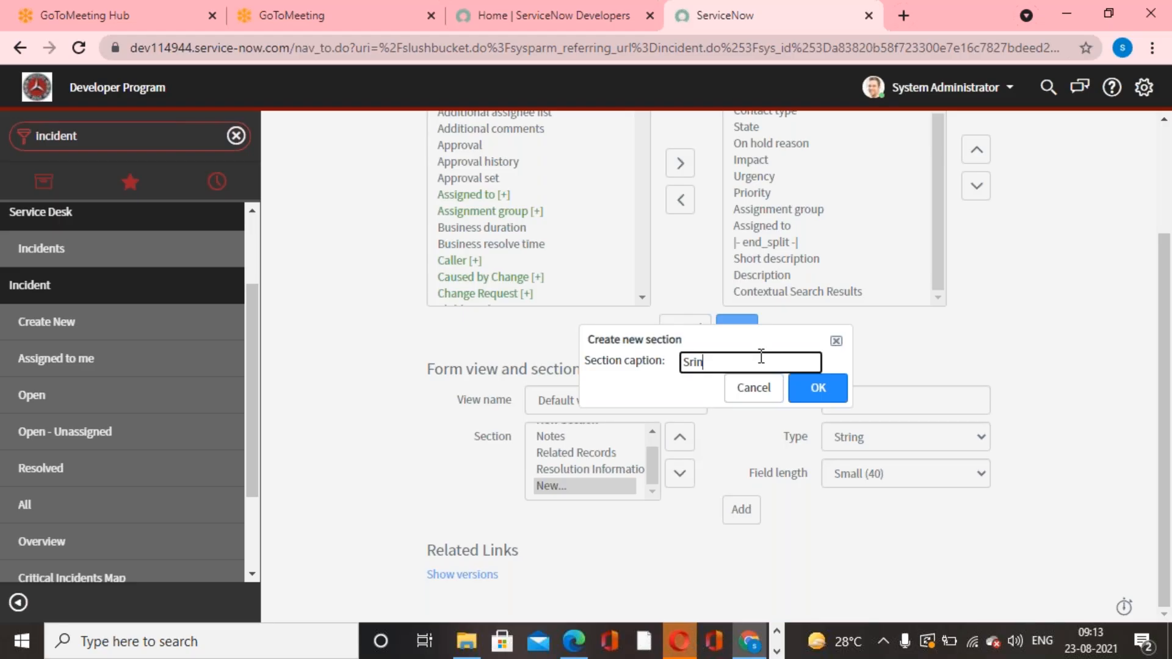
pyautogui.write('ivas')
pyautogui.click(821, 388)
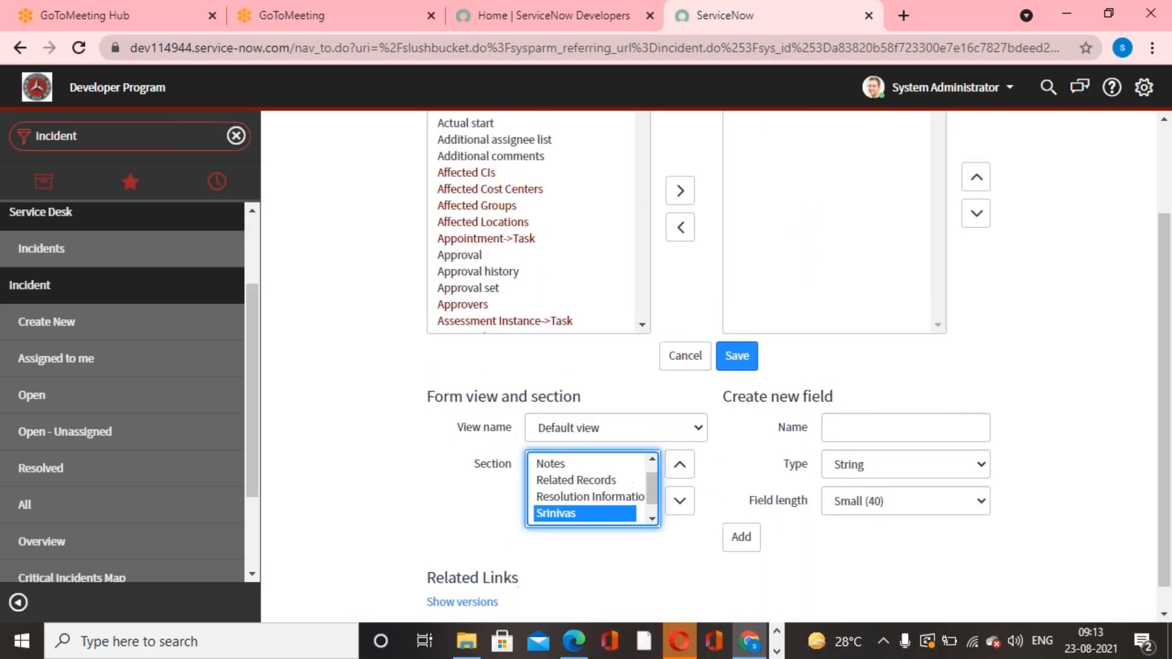
# Save the new section with the Actual end and Actual start fields and display it on the incident form.
pyautogui.scroll(2, 837, 288)
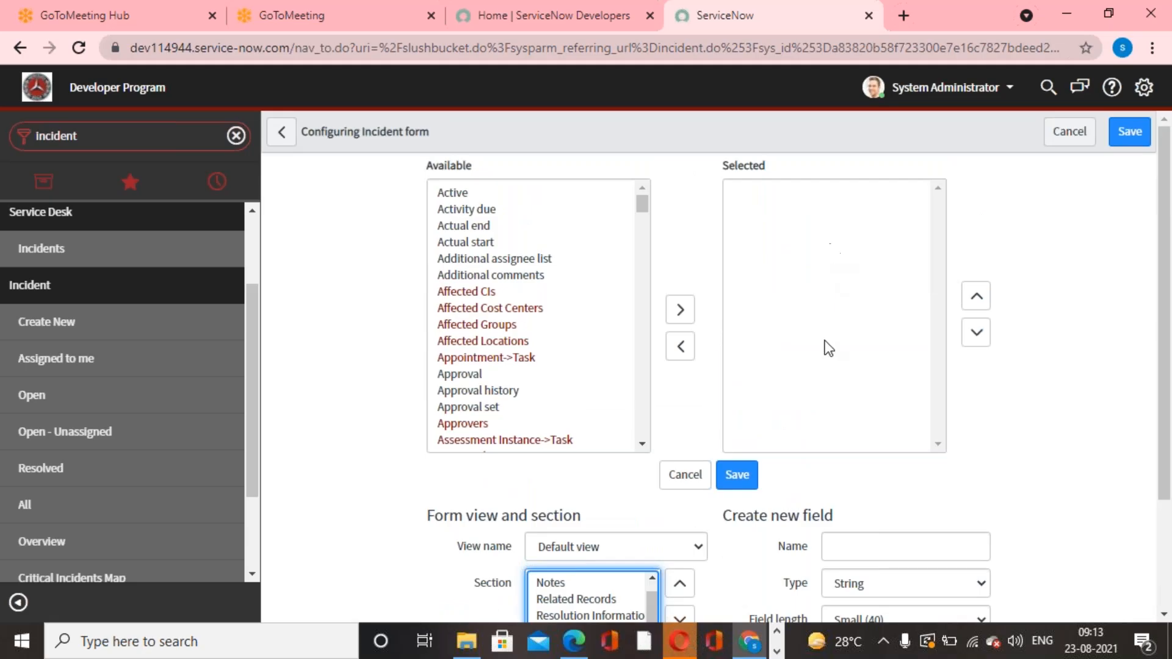
pyautogui.doubleClick(485, 225)
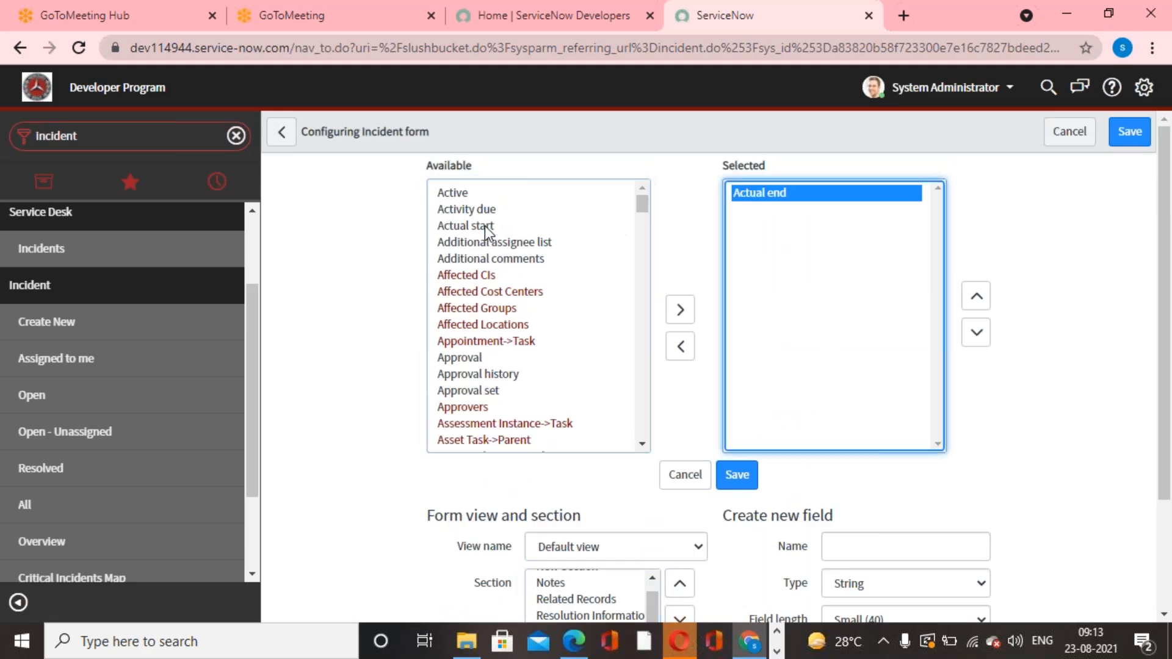
pyautogui.doubleClick(470, 225)
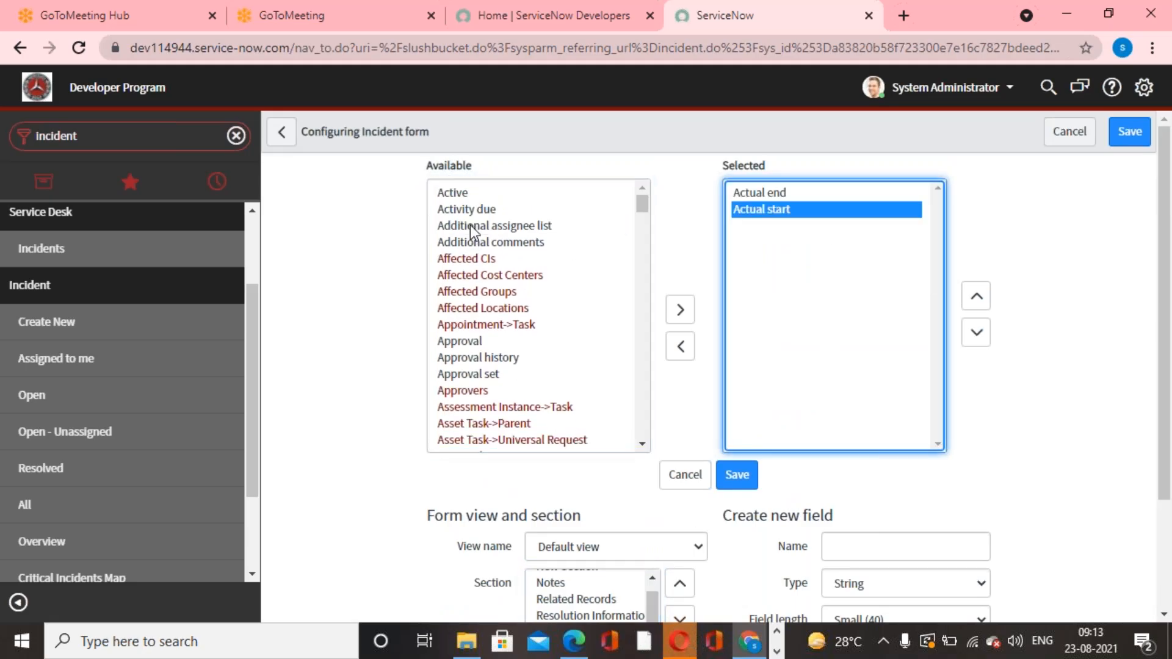
pyautogui.click(739, 474)
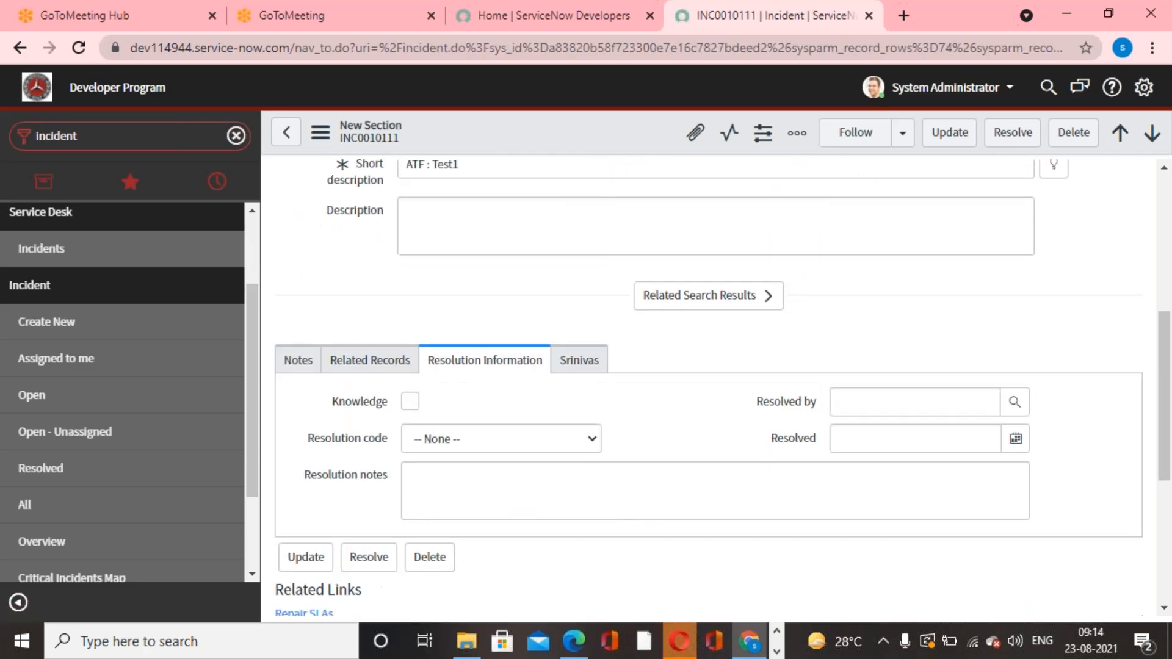
pyautogui.click(581, 358)
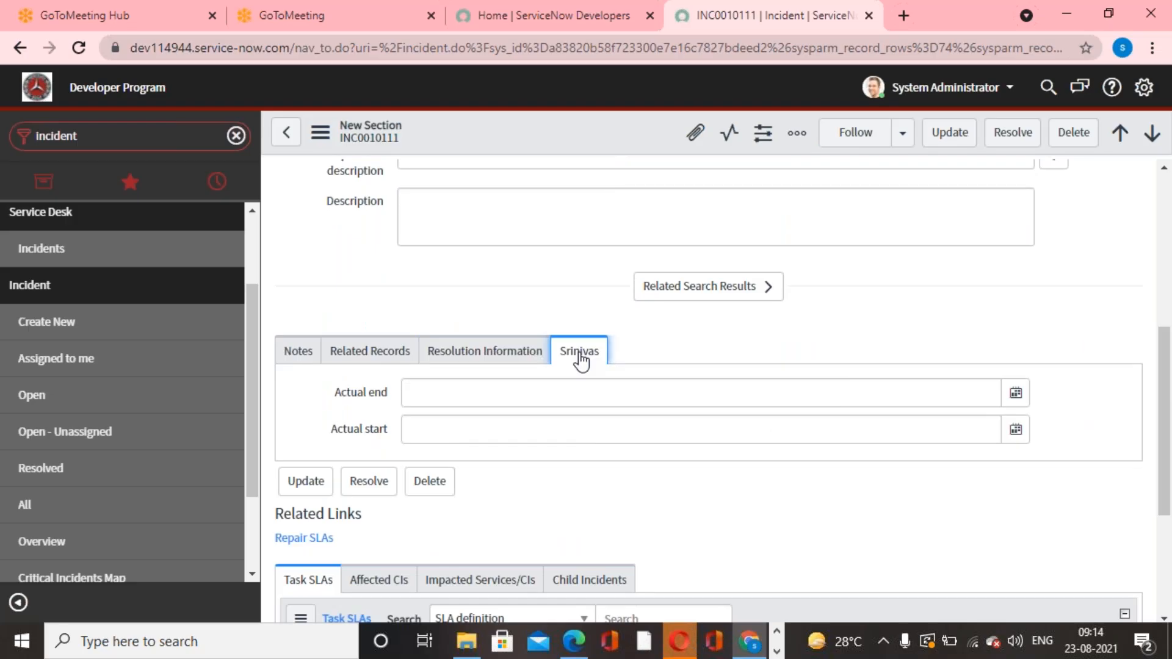
pyautogui.scroll(1, 581, 361)
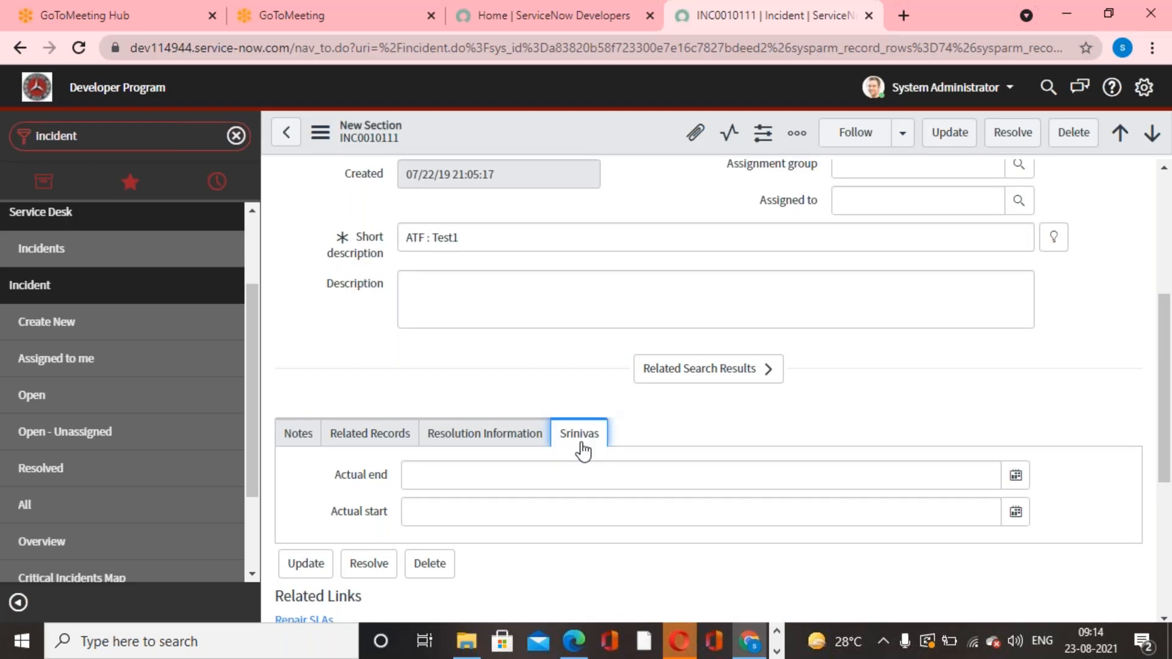
# Review the selected fields of the new custom section in the Incident form layout configuration and return to the incident record.
pyautogui.scroll(3, 583, 452)
pyautogui.rightClick(574, 124)
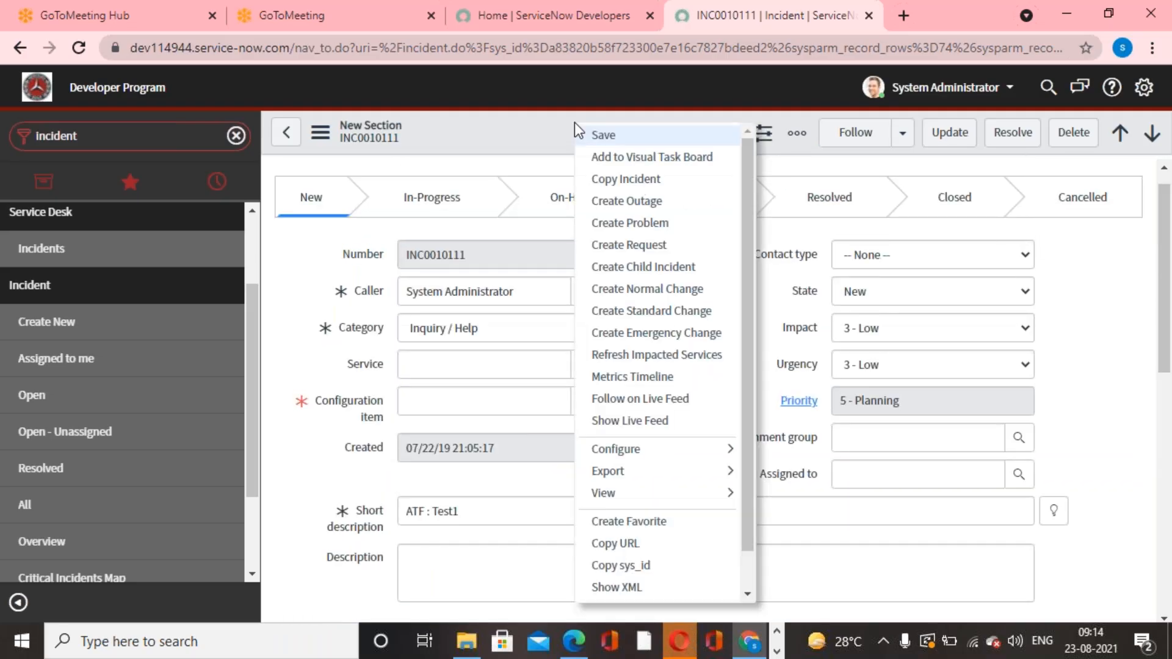
pyautogui.moveTo(725, 453)
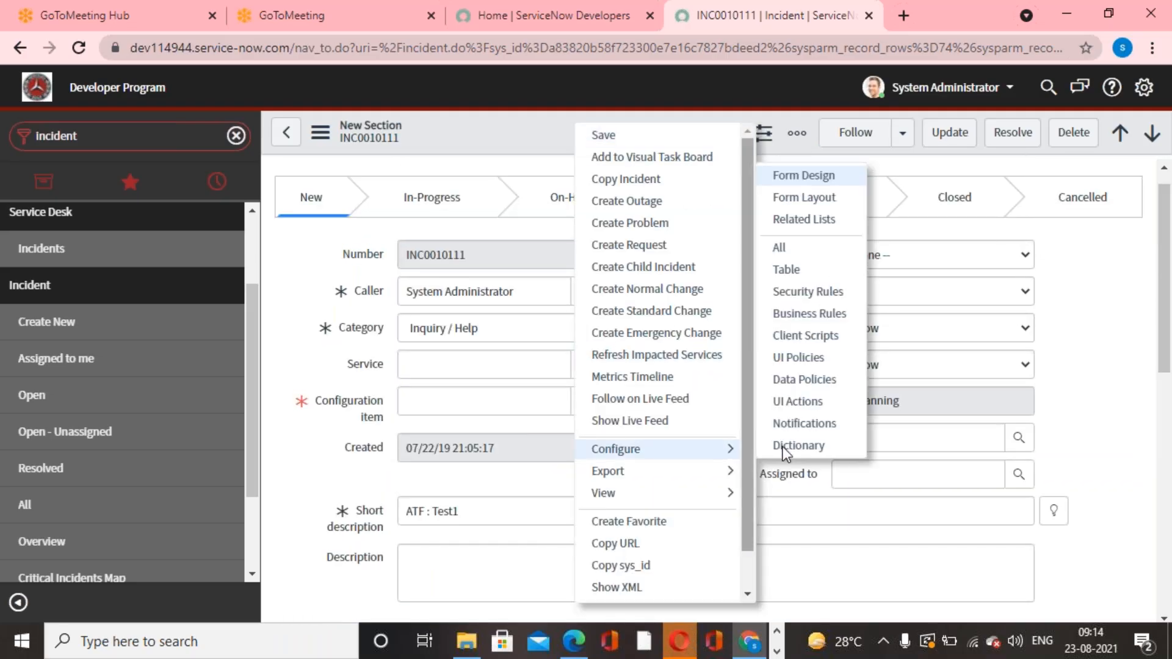
pyautogui.click(809, 196)
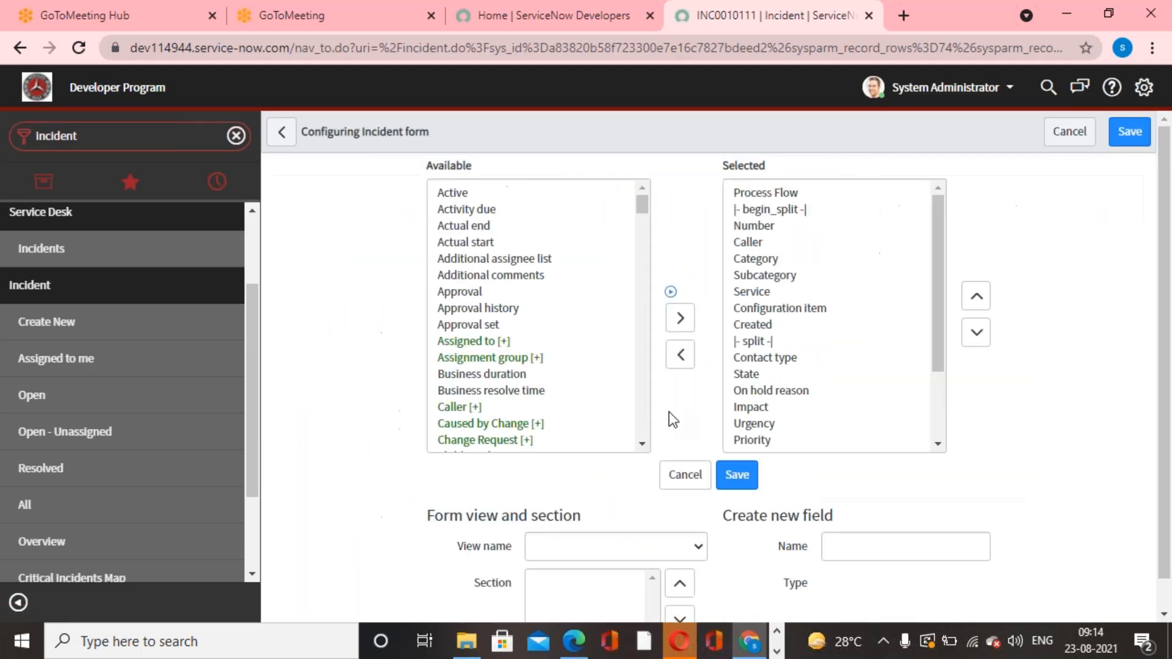
pyautogui.scroll(-3, 672, 419)
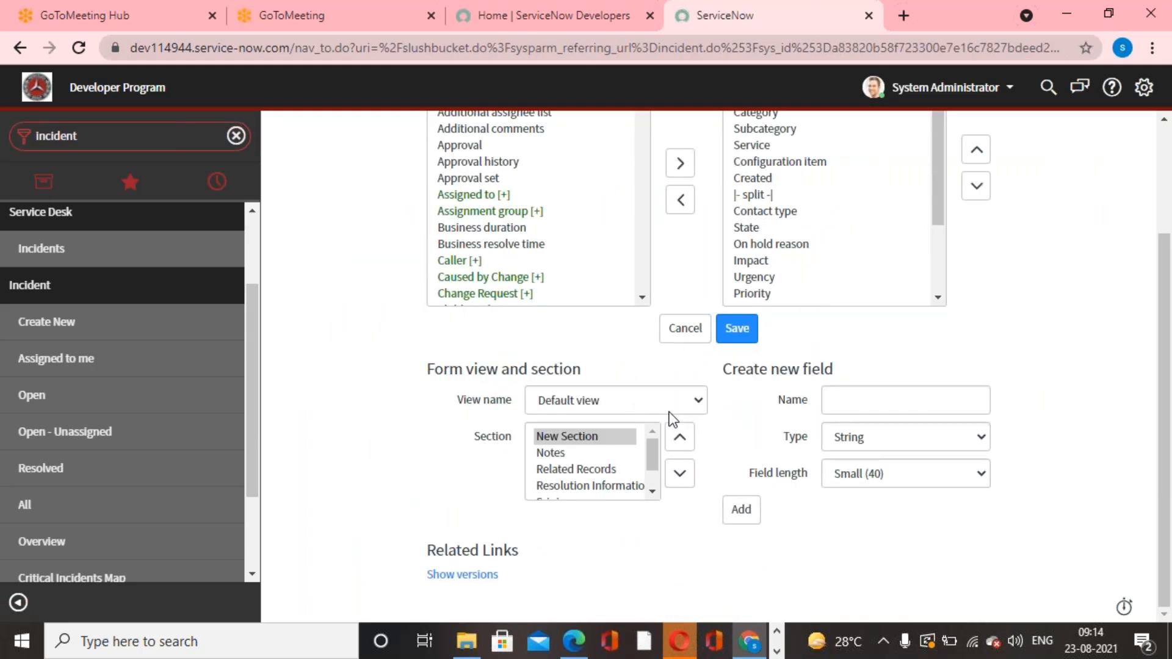
pyautogui.scroll(-2, 615, 457)
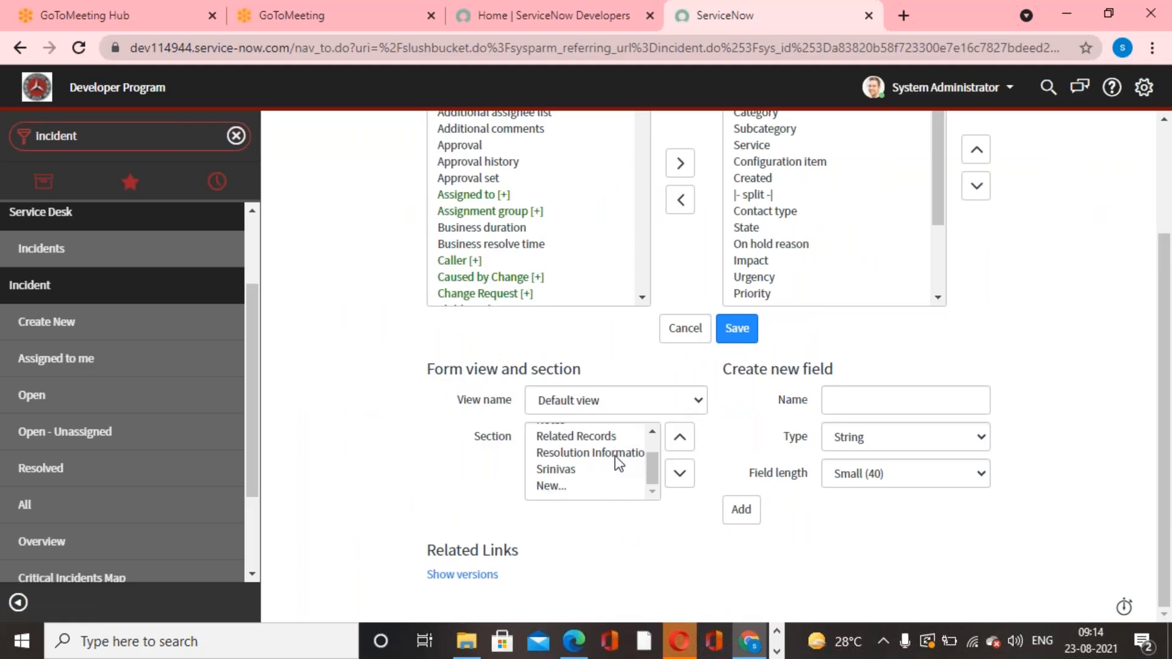
pyautogui.click(574, 473)
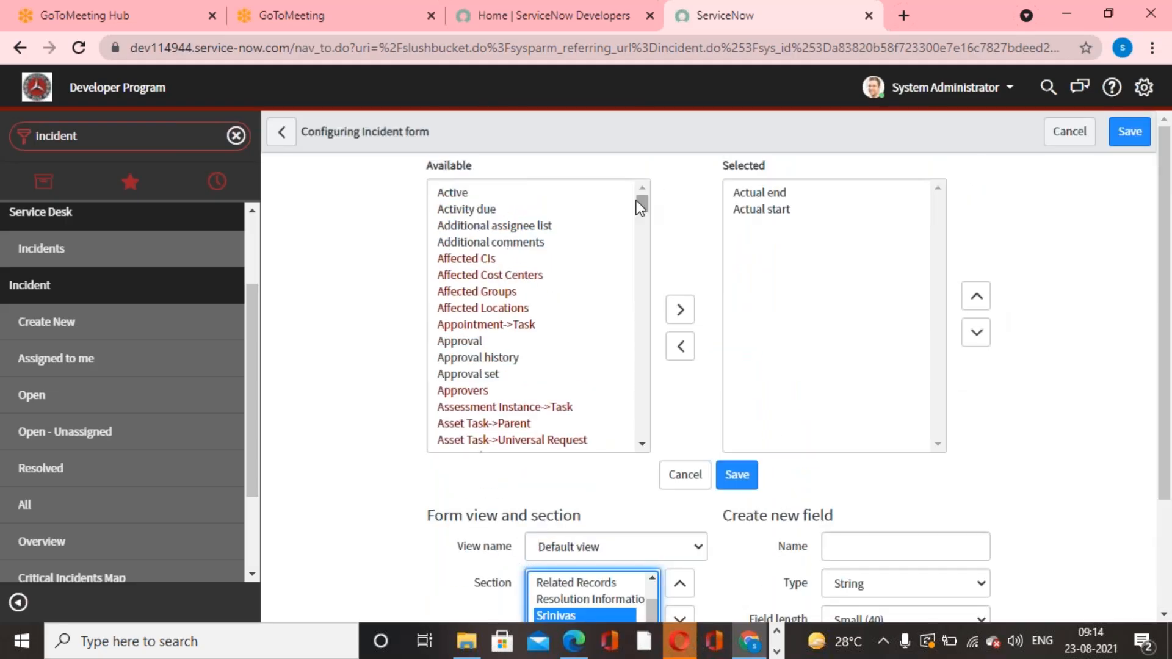
pyautogui.click(282, 132)
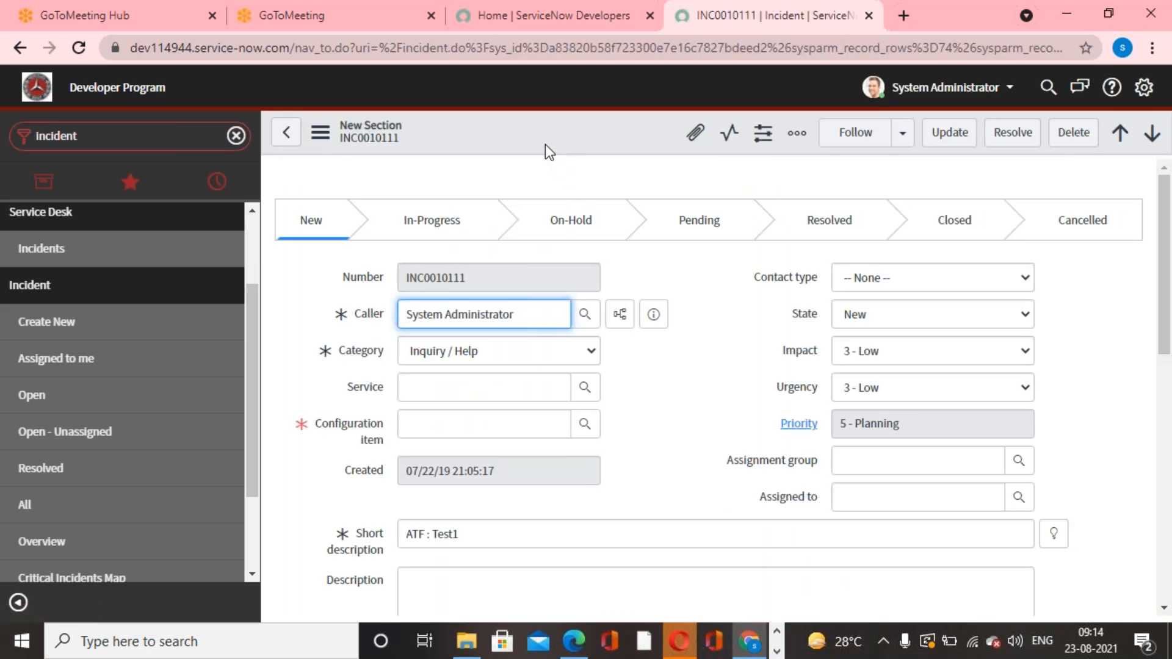
pyautogui.rightClick(559, 131)
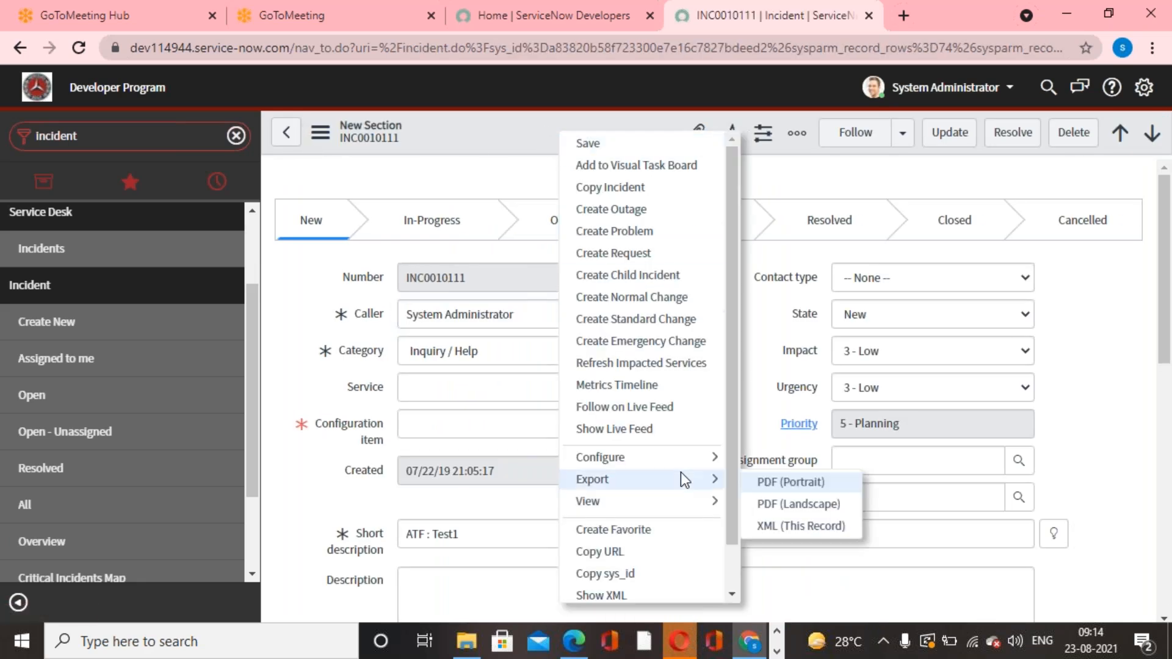
pyautogui.moveTo(699, 465)
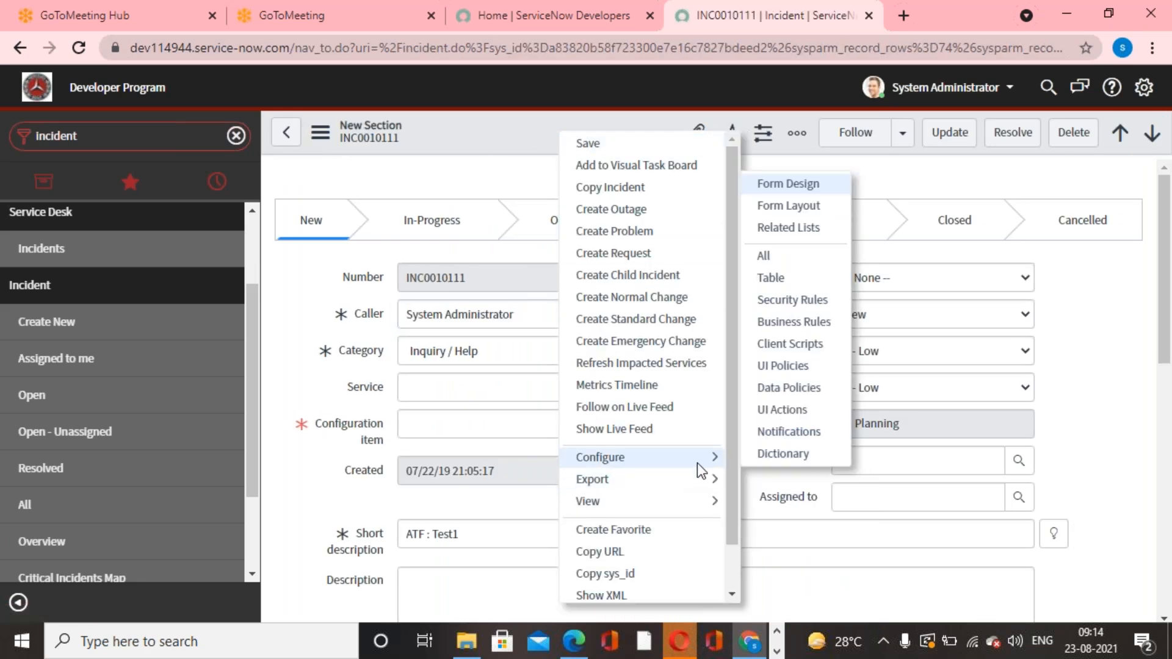
pyautogui.click(804, 204)
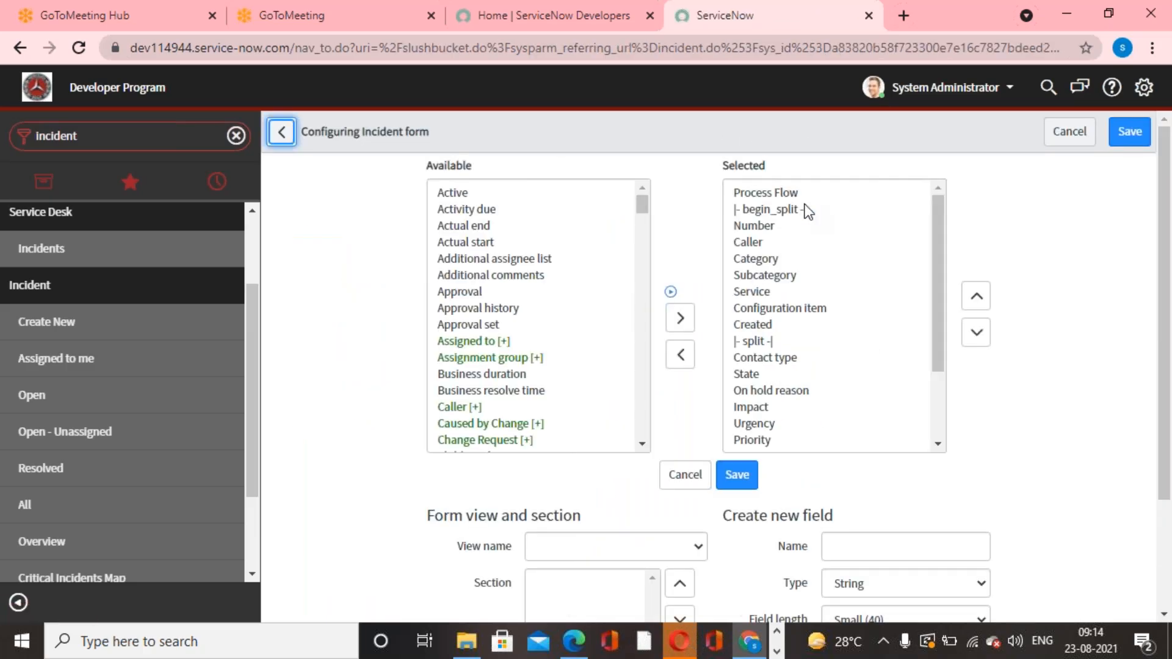
pyautogui.click(807, 210)
pyautogui.click(281, 132)
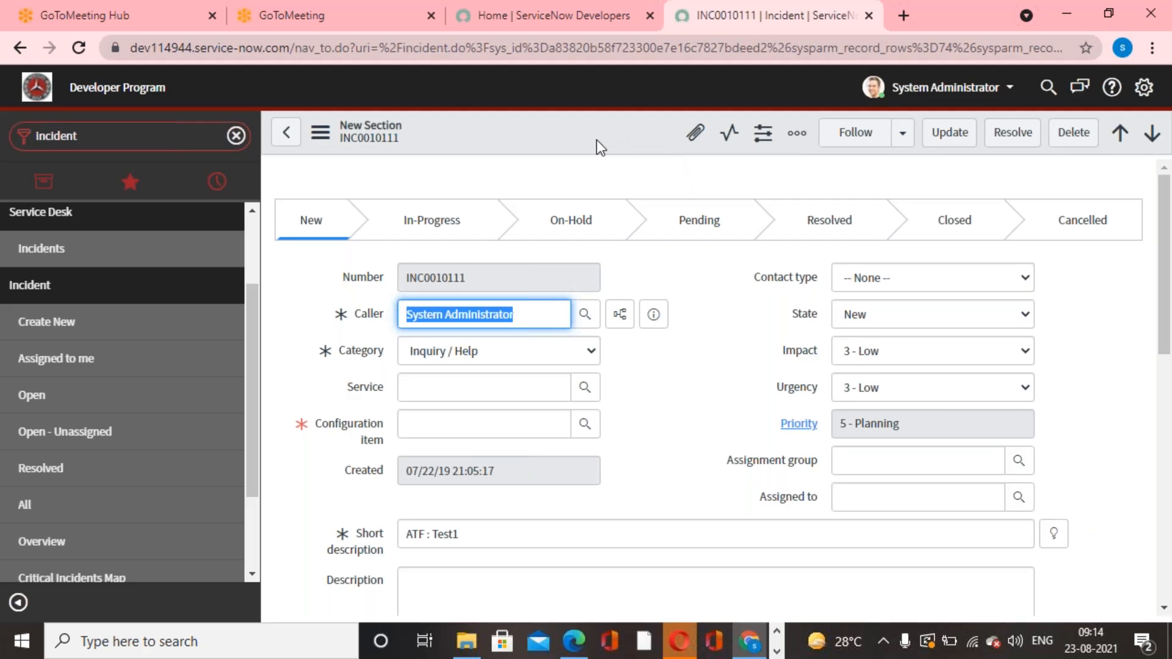
# Open the Incident form's Default view in Form Design, remove the custom section containing Actual end and Actual start, and save.
pyautogui.rightClick(596, 140)
pyautogui.moveTo(741, 467)
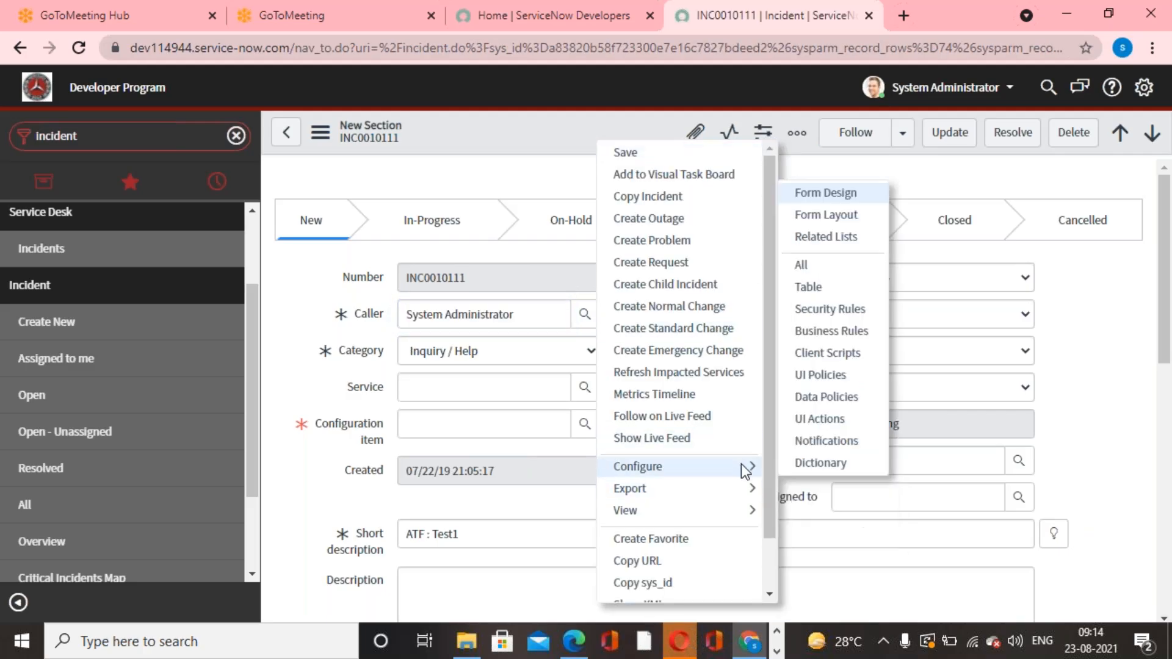
pyautogui.click(858, 192)
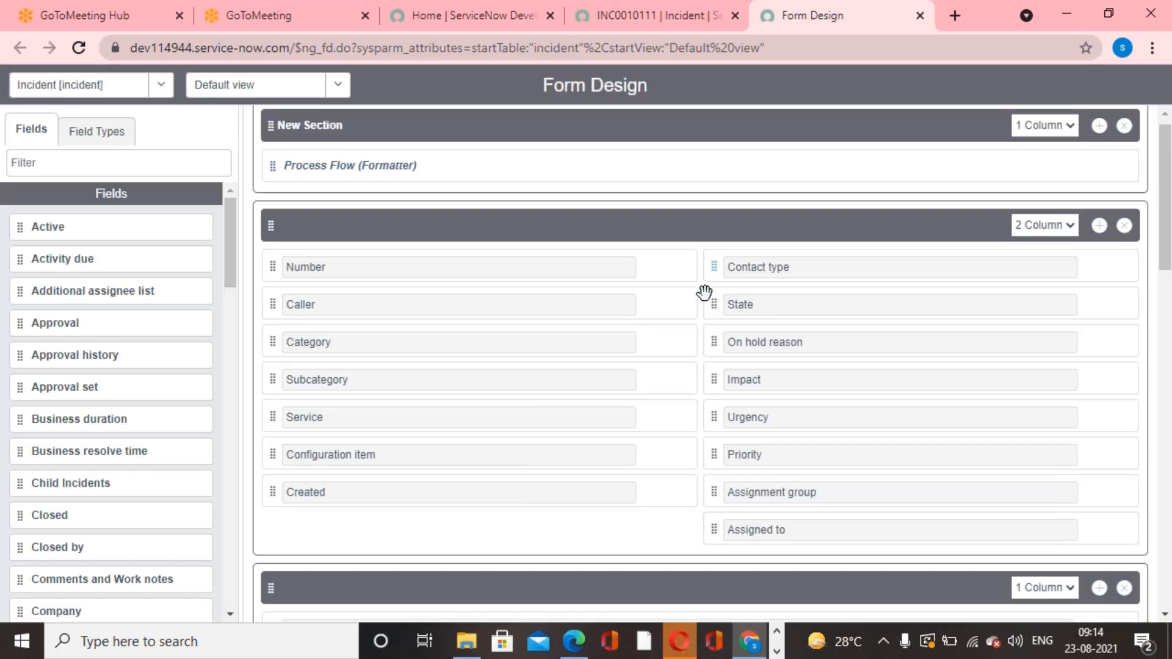
pyautogui.scroll(-15, 704, 294)
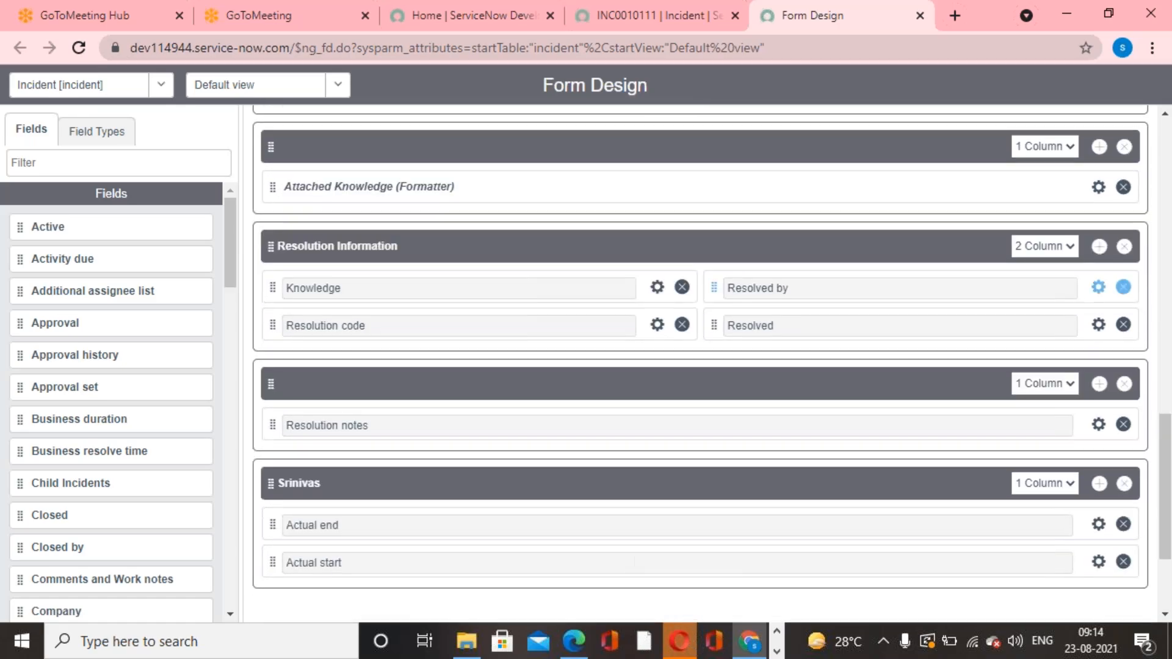
pyautogui.scroll(-2, 1123, 293)
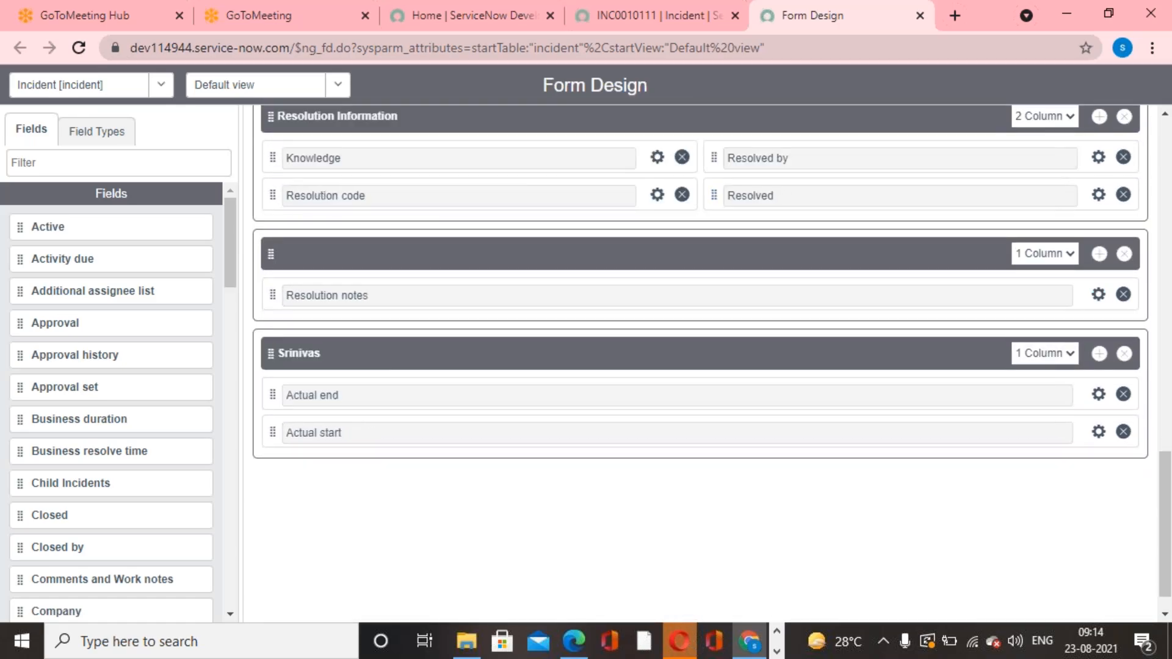
pyautogui.click(1125, 354)
pyautogui.click(1114, 86)
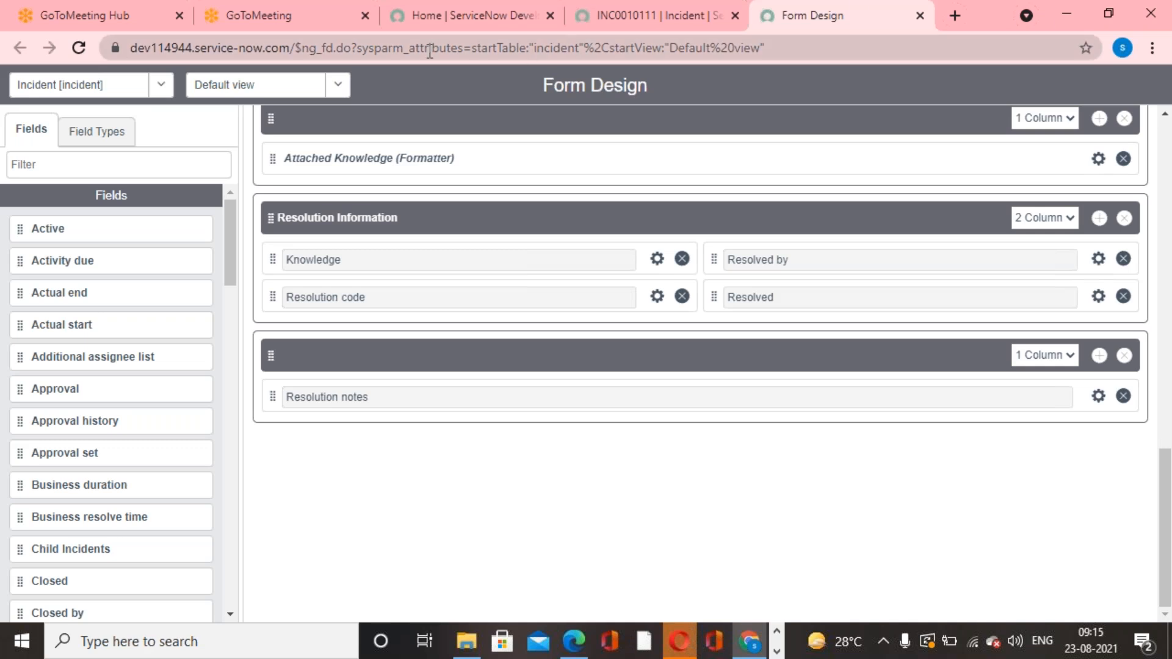
# Close the GoToMeeting browser tab that offers to restart or reinstall the meeting app.
pyautogui.click(309, 18)
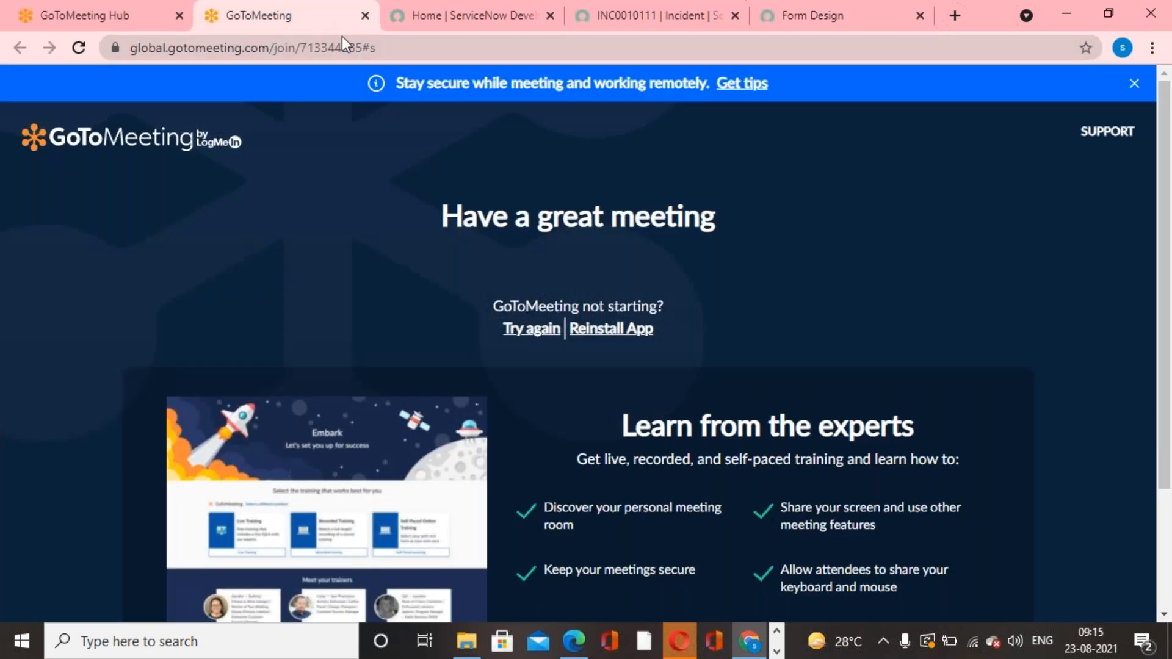
pyautogui.rightClick(285, 14)
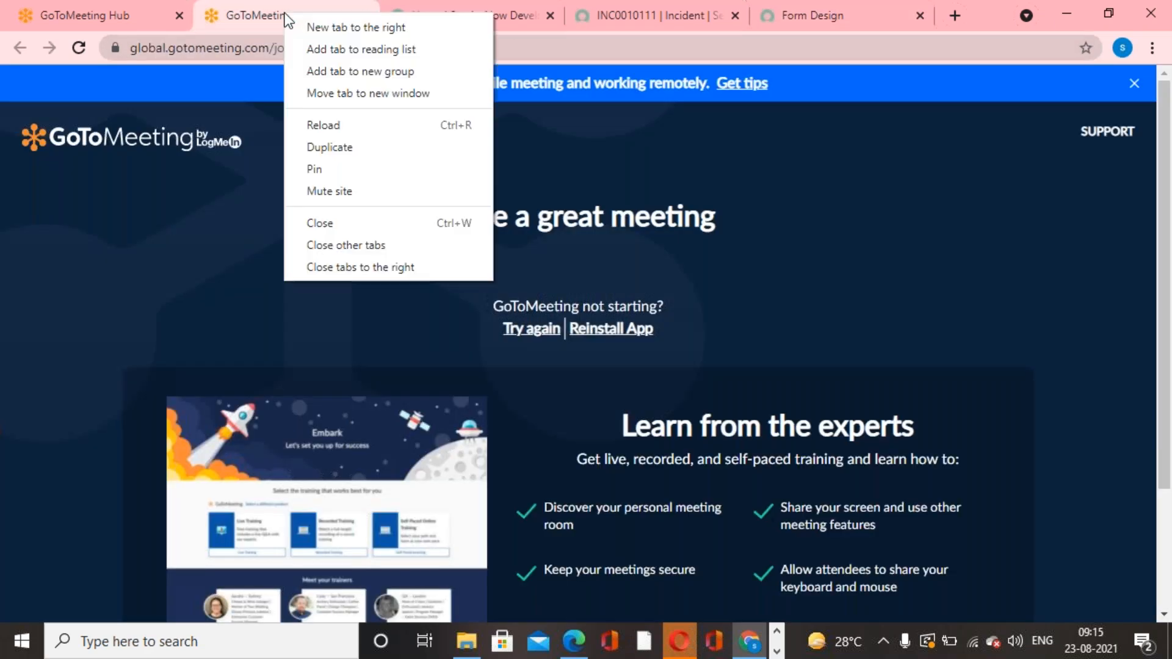
pyautogui.click(349, 228)
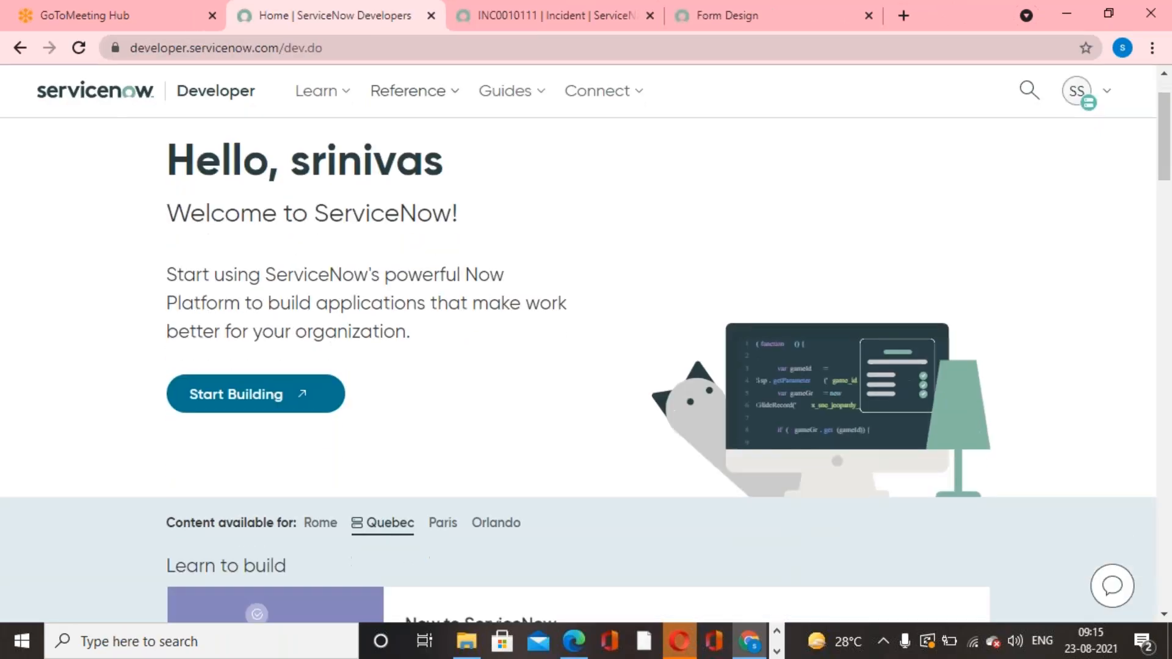
# Return to the open incident record INC0010111 and reload its form.
pyautogui.click(525, 23)
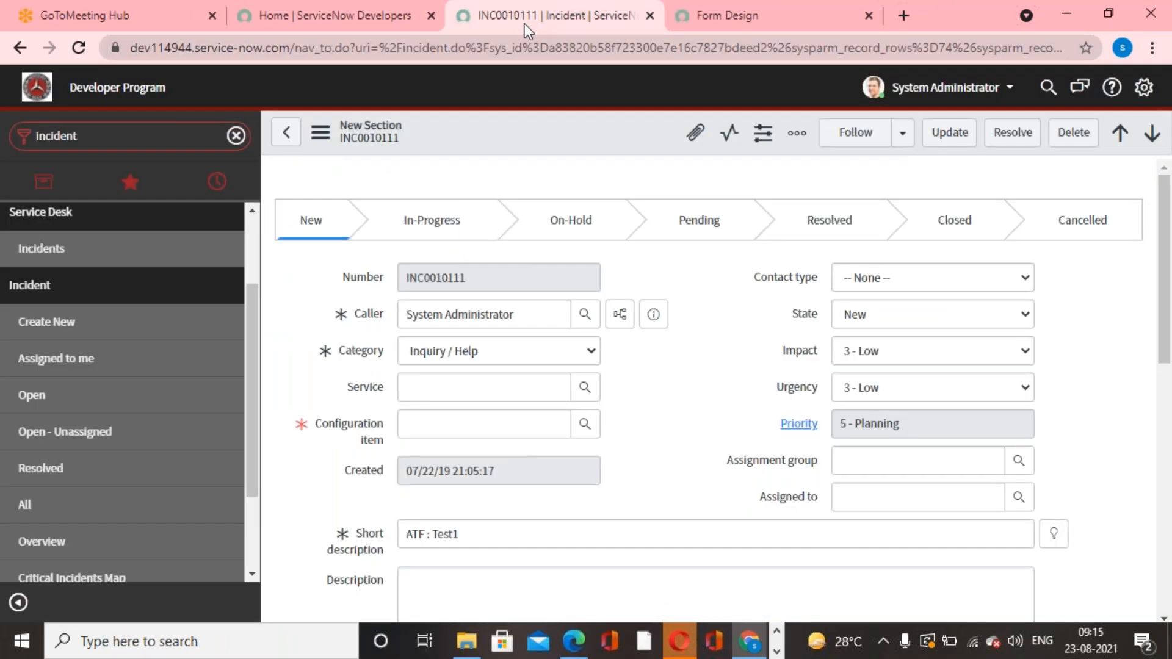
pyautogui.rightClick(555, 137)
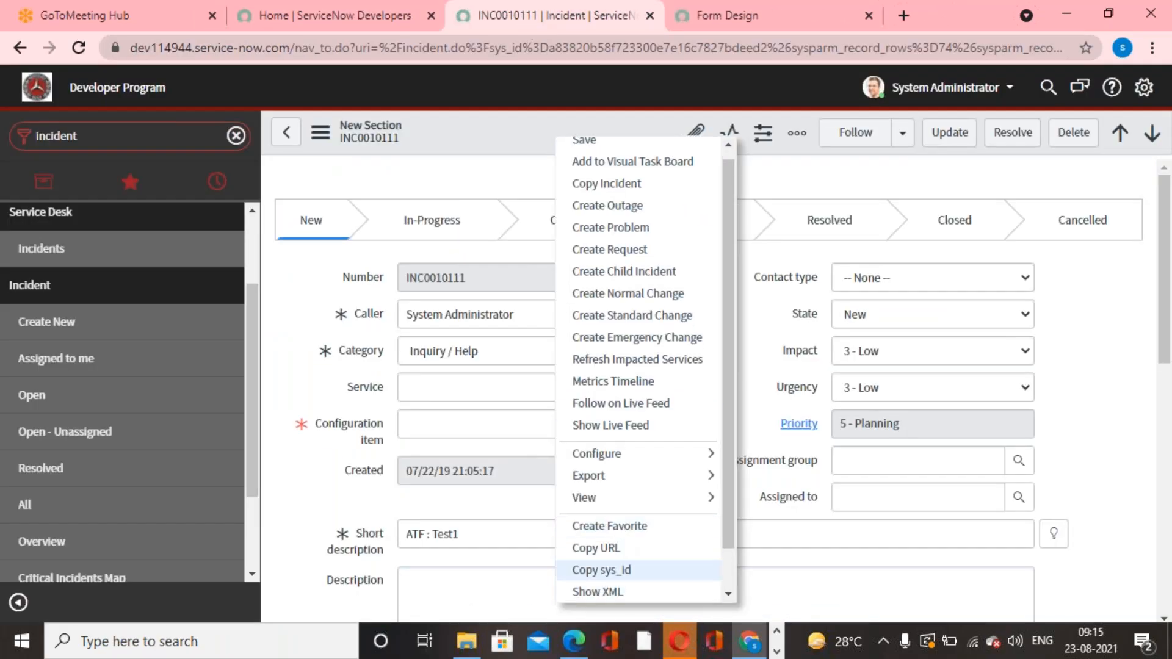
pyautogui.scroll(-1, 610, 536)
pyautogui.click(610, 589)
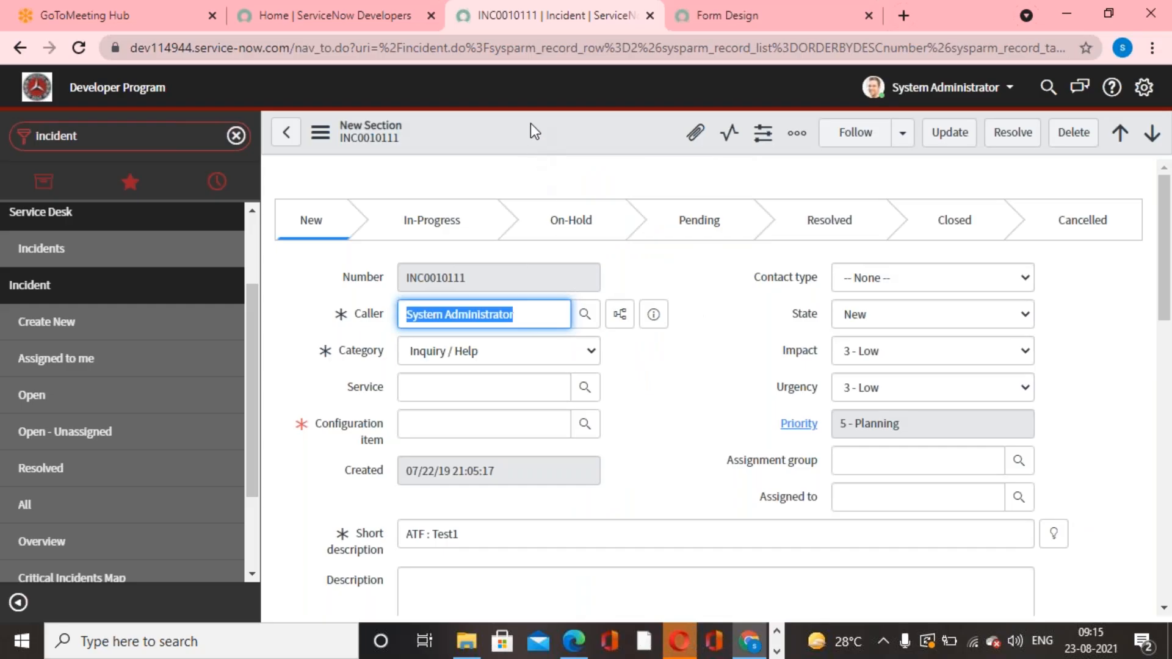
# In the Incident form layout configuration, add a new String field with length Small (40), entering a person's first name as its name.
pyautogui.rightClick(529, 123)
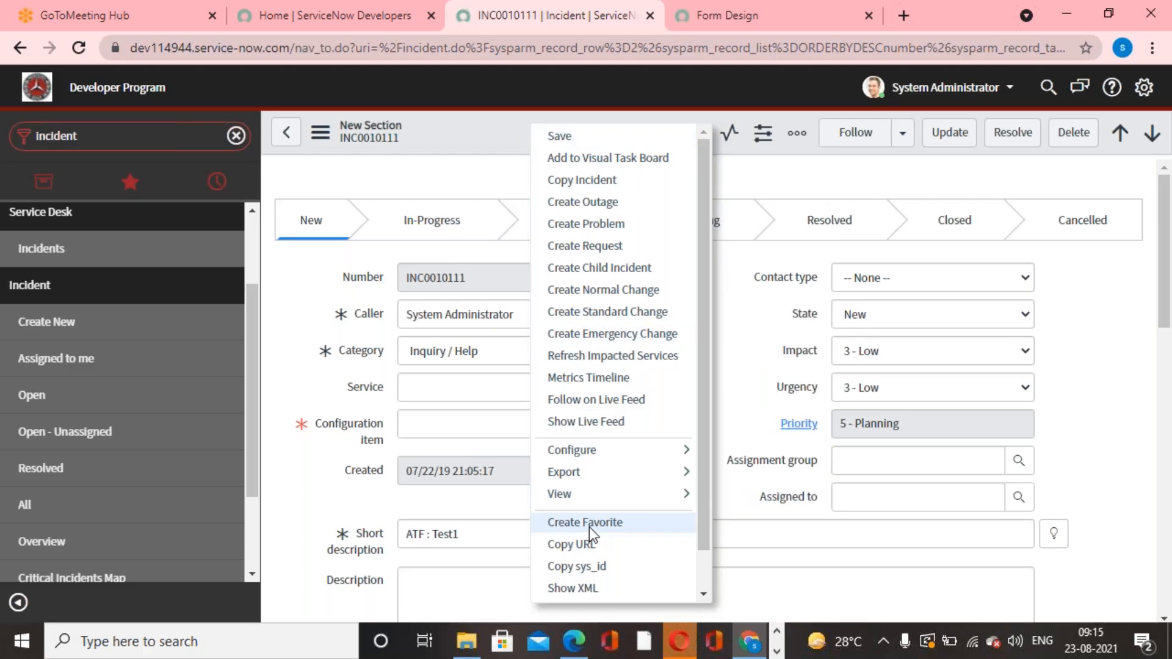
pyautogui.moveTo(684, 450)
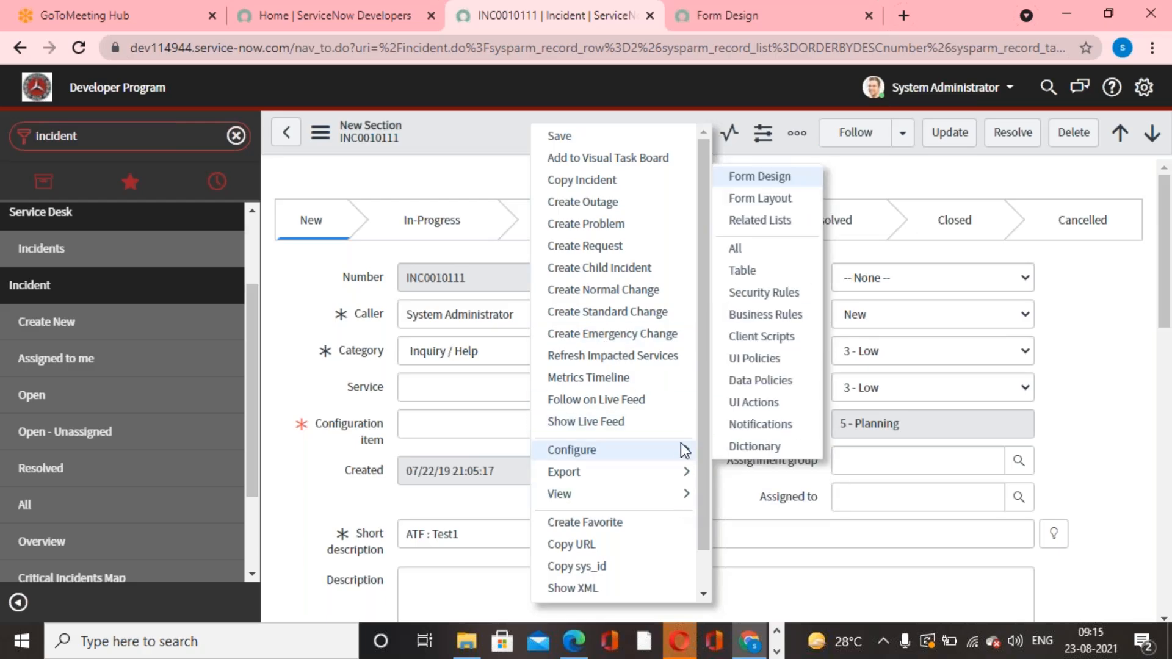
pyautogui.click(786, 203)
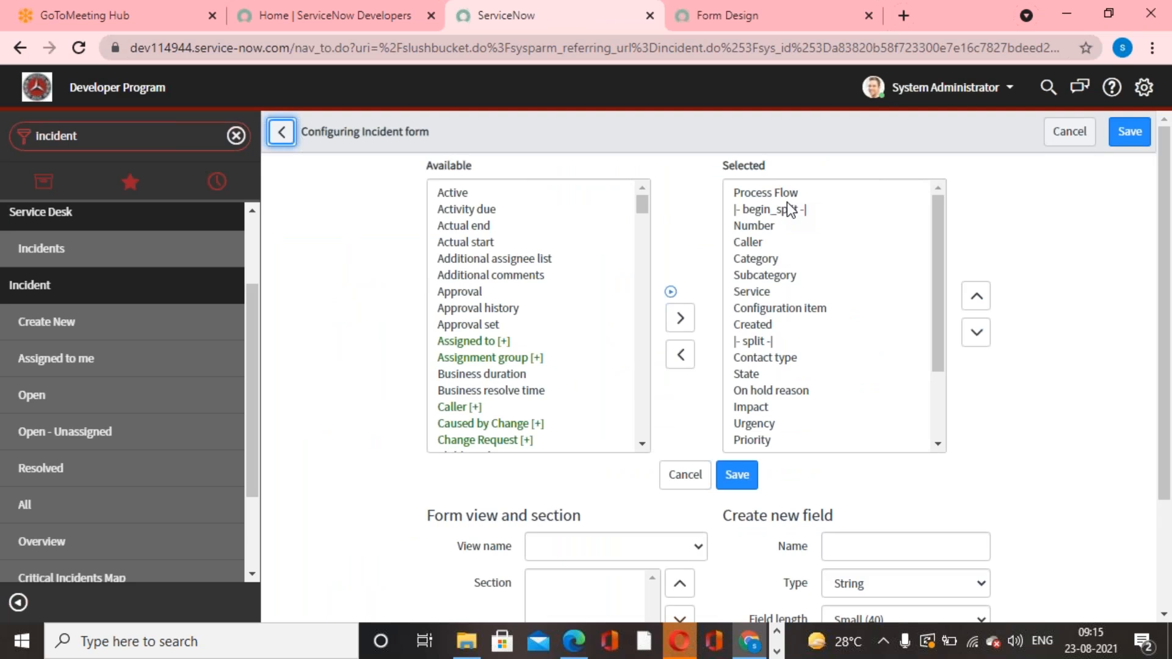
pyautogui.scroll(-3, 790, 210)
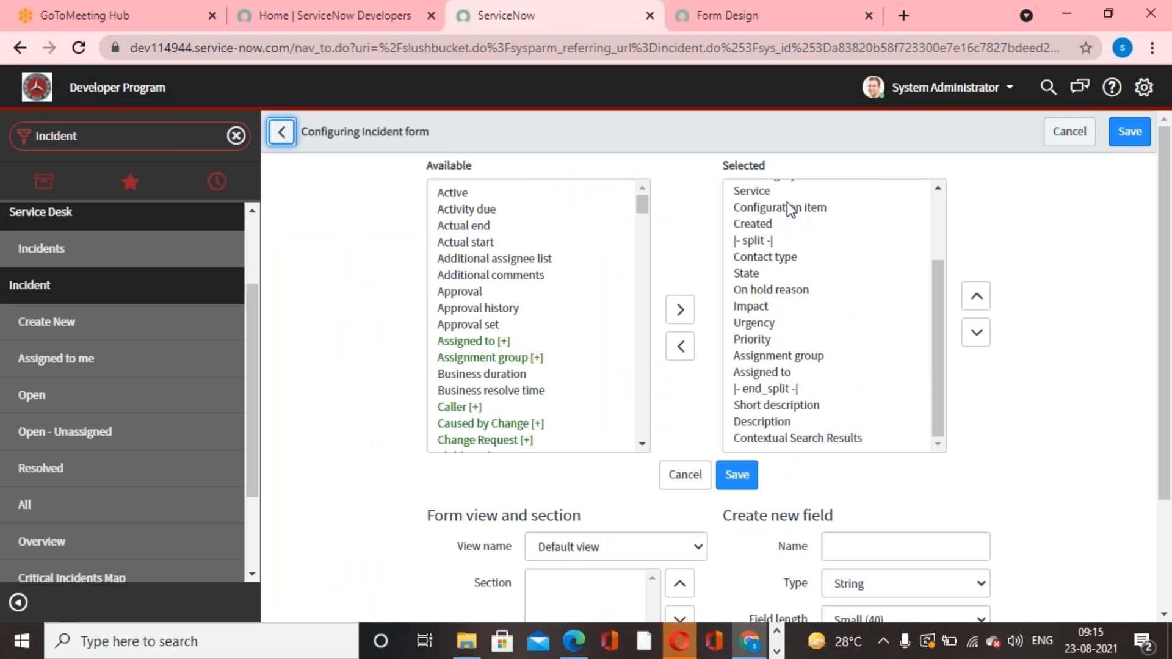
pyautogui.click(908, 542)
pyautogui.write('S')
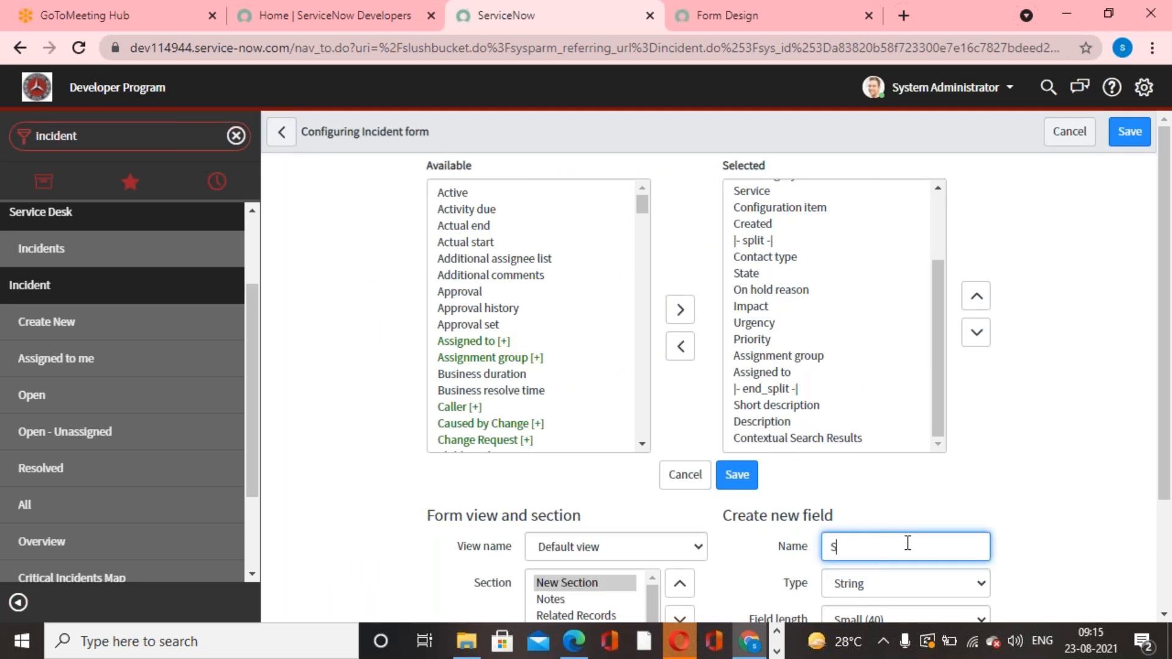
pyautogui.write('rinivas')
pyautogui.click(1031, 481)
pyautogui.scroll(-2, 1030, 481)
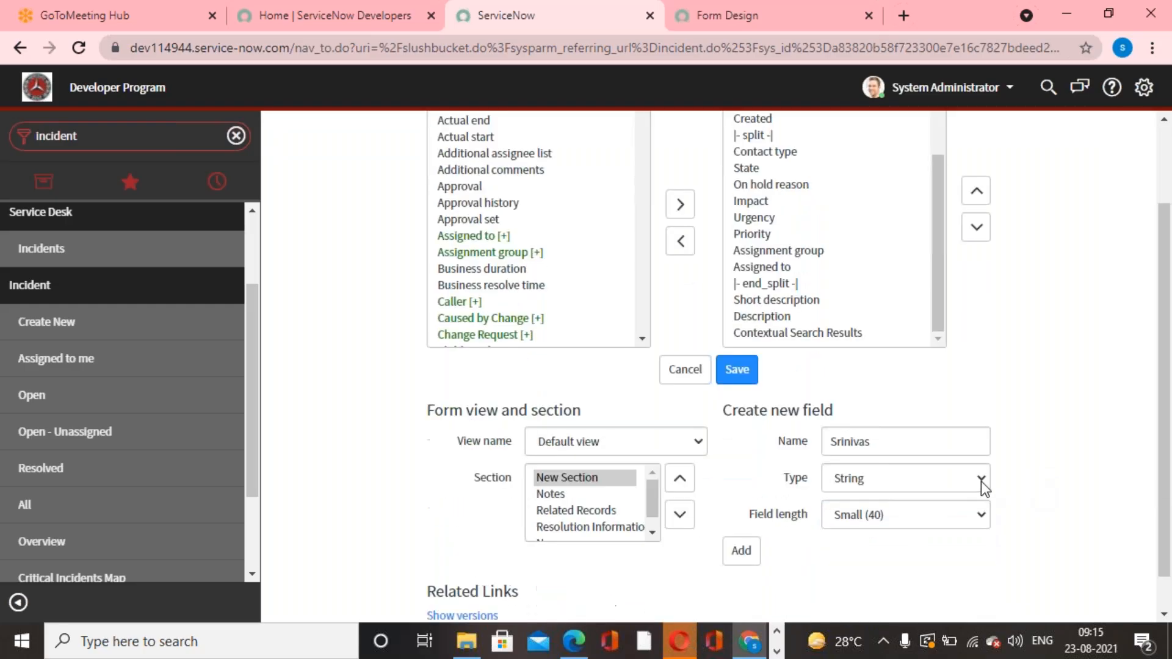
pyautogui.click(960, 488)
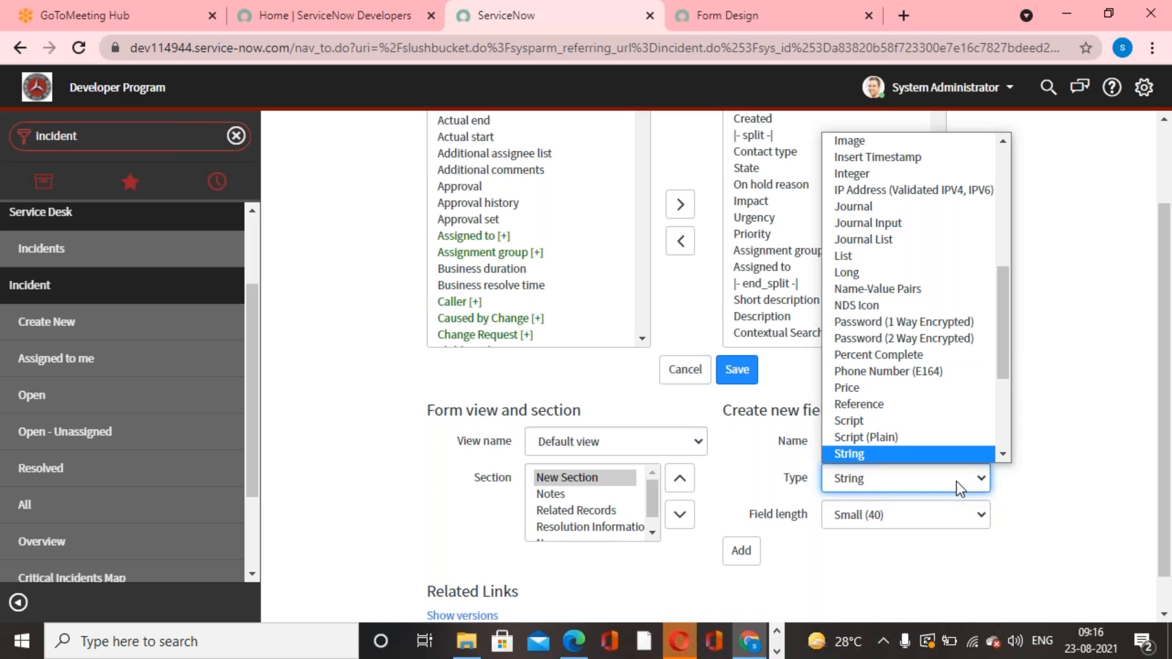
pyautogui.click(935, 559)
pyautogui.click(742, 555)
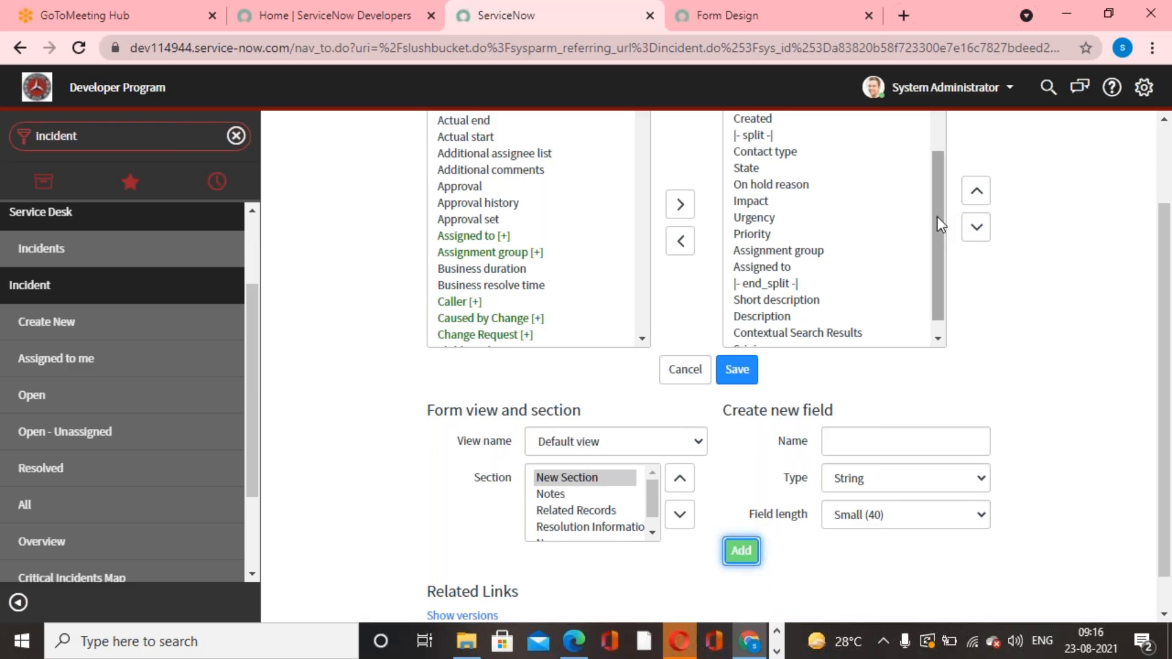
# Move the newly added field up the selected list to directly below Created, above the split marker.
pyautogui.moveTo(938, 219); pyautogui.dragTo(936, 287)
pyautogui.click(736, 371)
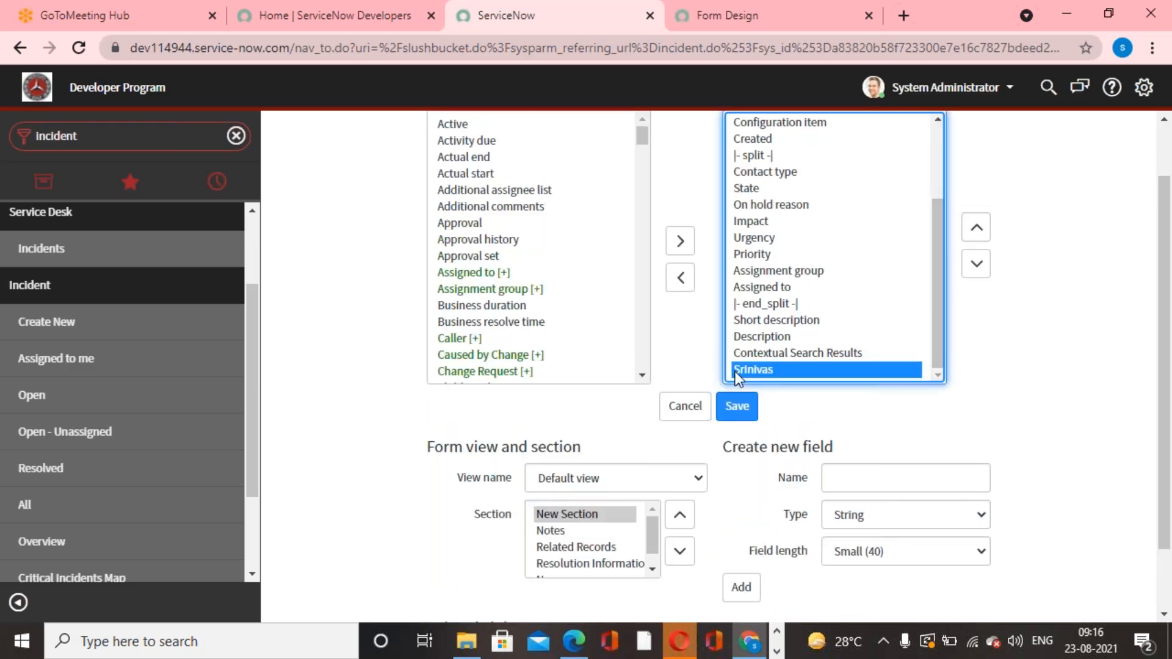
pyautogui.click(976, 228)
pyautogui.click(976, 227)
pyautogui.click(977, 228)
pyautogui.click(977, 228)
pyautogui.click(977, 227)
pyautogui.click(977, 228)
pyautogui.click(977, 228)
pyautogui.click(977, 227)
pyautogui.click(977, 228)
pyautogui.click(976, 228)
pyautogui.click(976, 228)
pyautogui.click(977, 228)
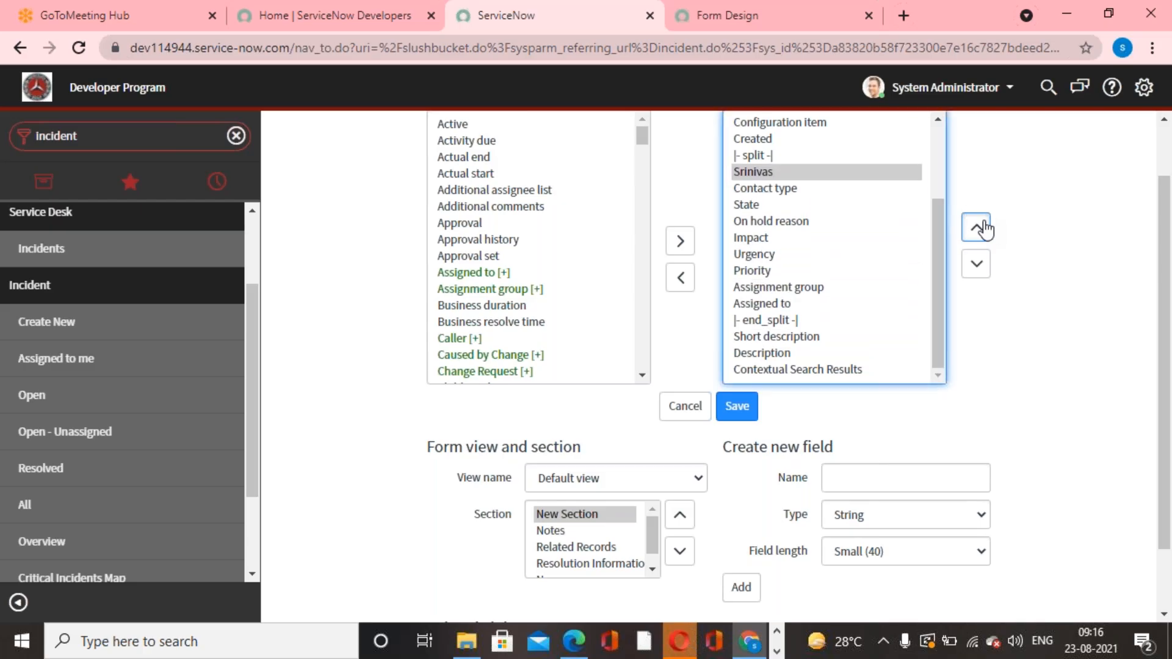
pyautogui.click(976, 228)
# Save the form layout and return to the incident form with the new field.
pyautogui.click(738, 407)
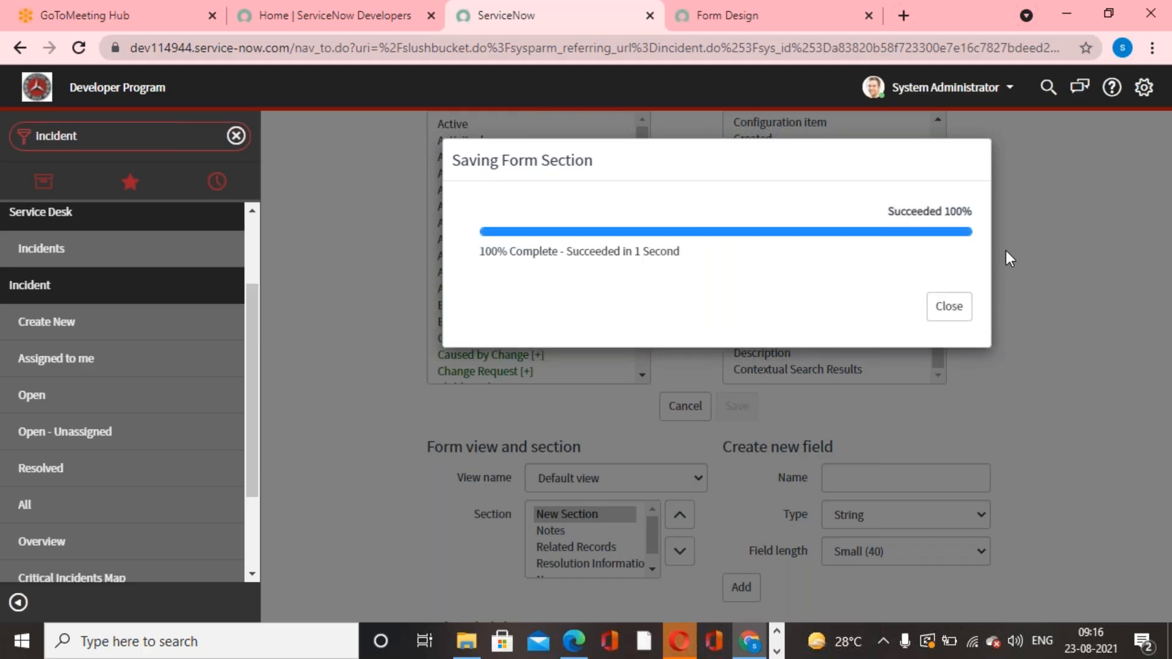
pyautogui.click(949, 307)
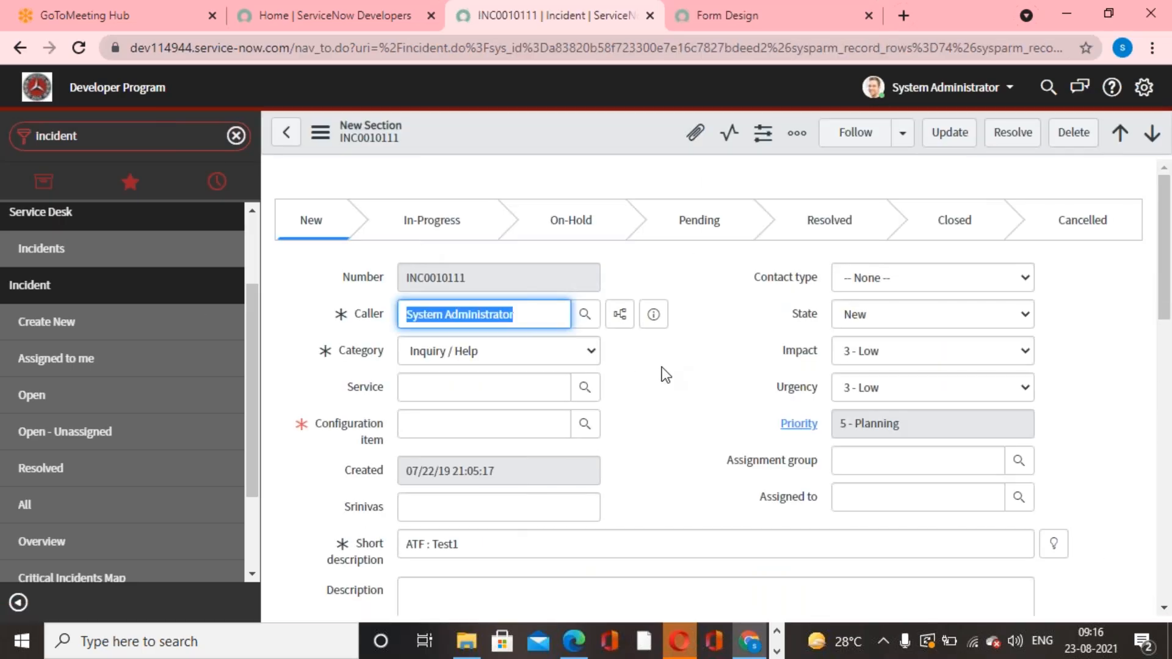
pyautogui.click(661, 368)
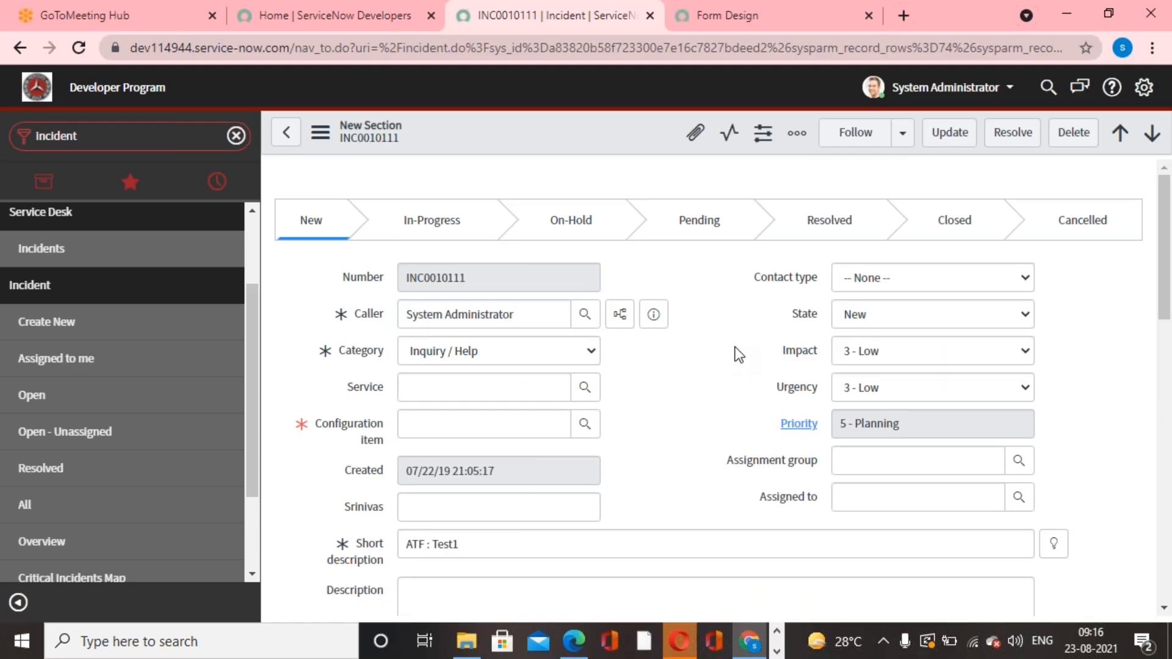
# Check the new field on the incident form, and open a blank form for a new incident.
pyautogui.scroll(-1, 738, 354)
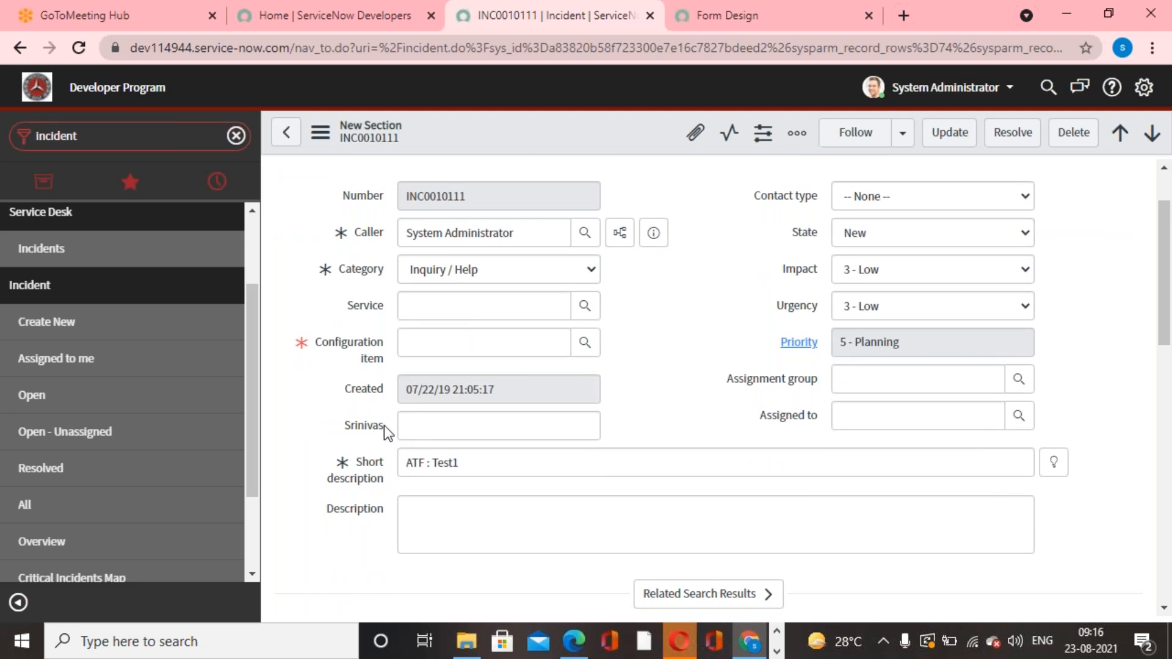
pyautogui.scroll(1, 383, 426)
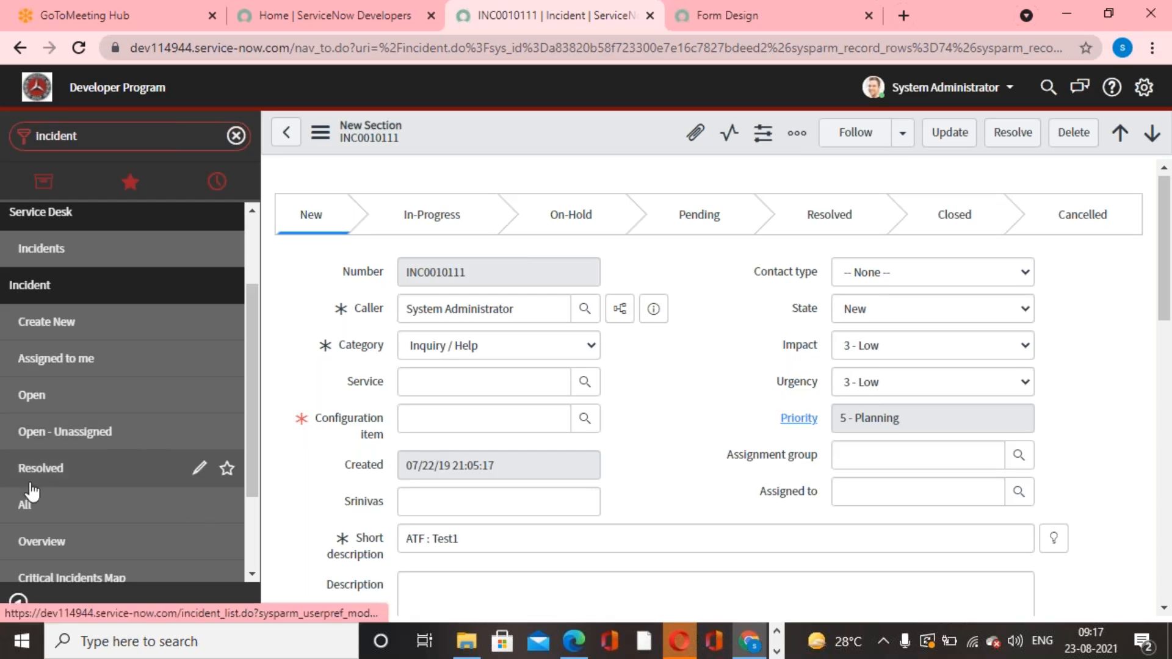
pyautogui.click(73, 322)
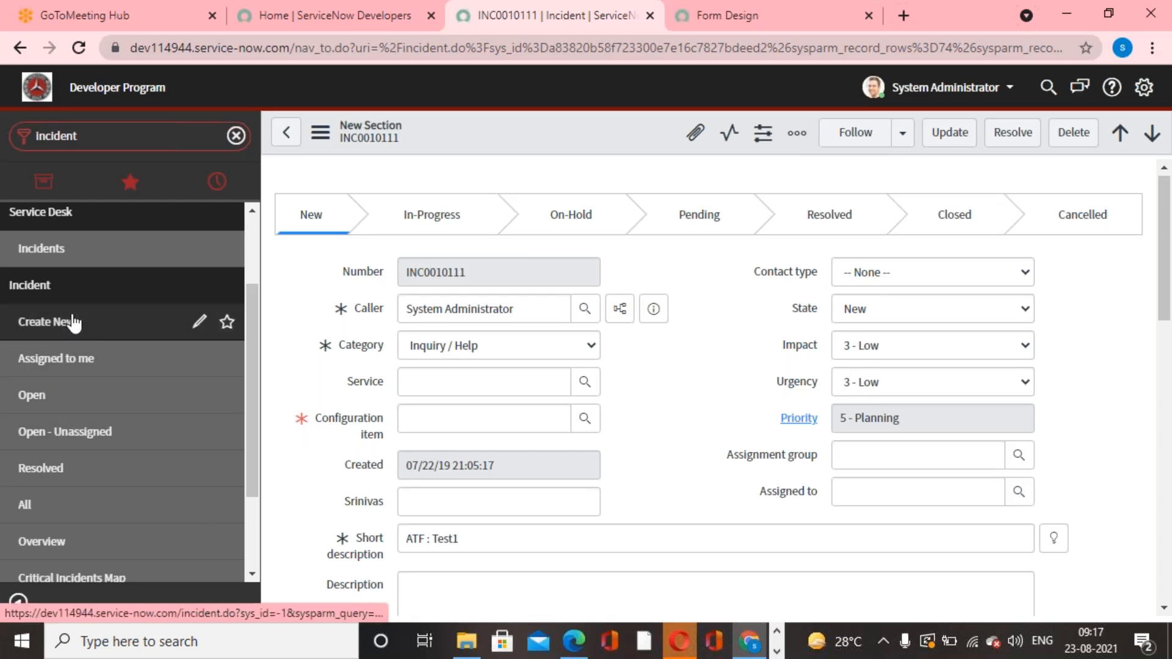
pyautogui.click(708, 382)
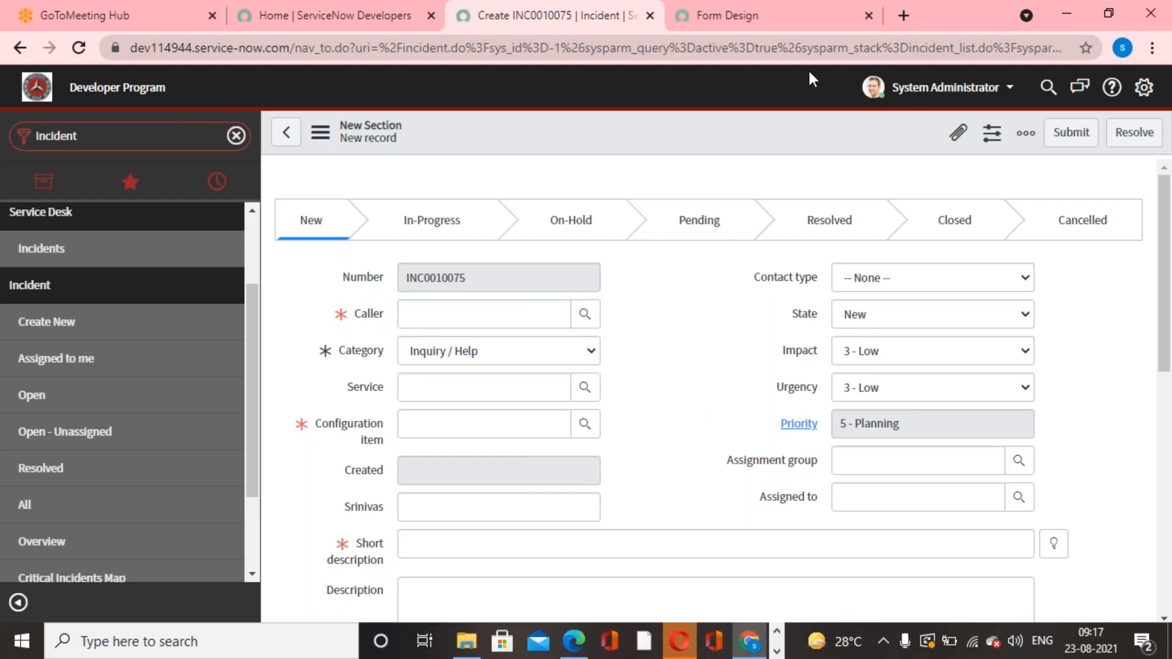
pyautogui.click(866, 28)
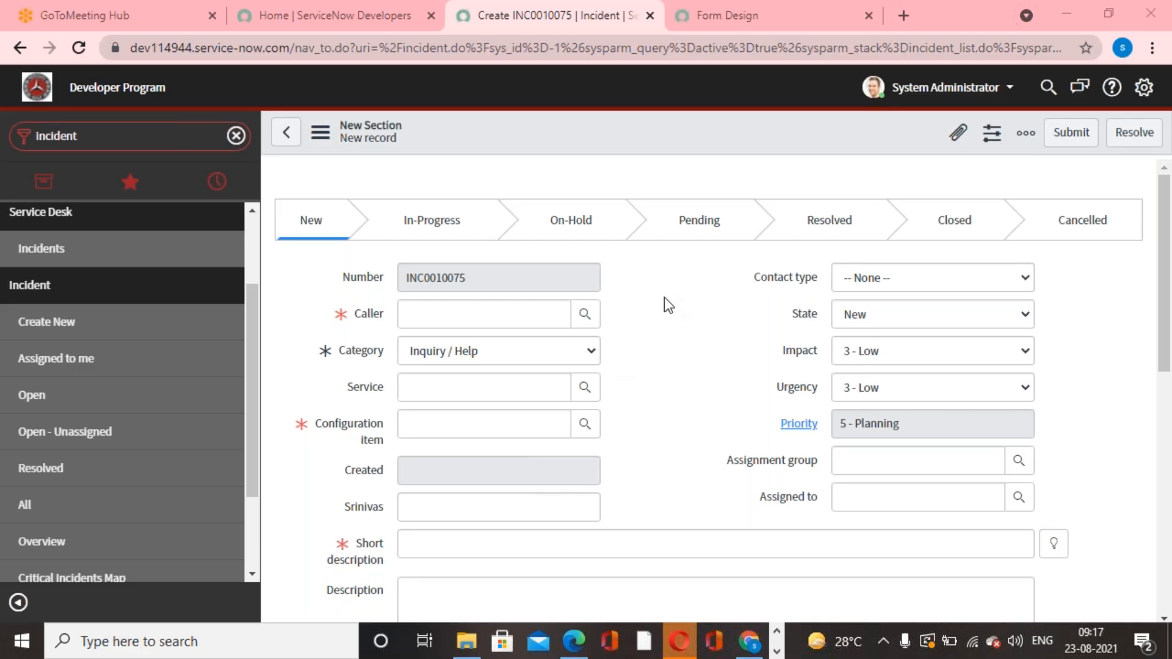
pyautogui.rightClick(573, 141)
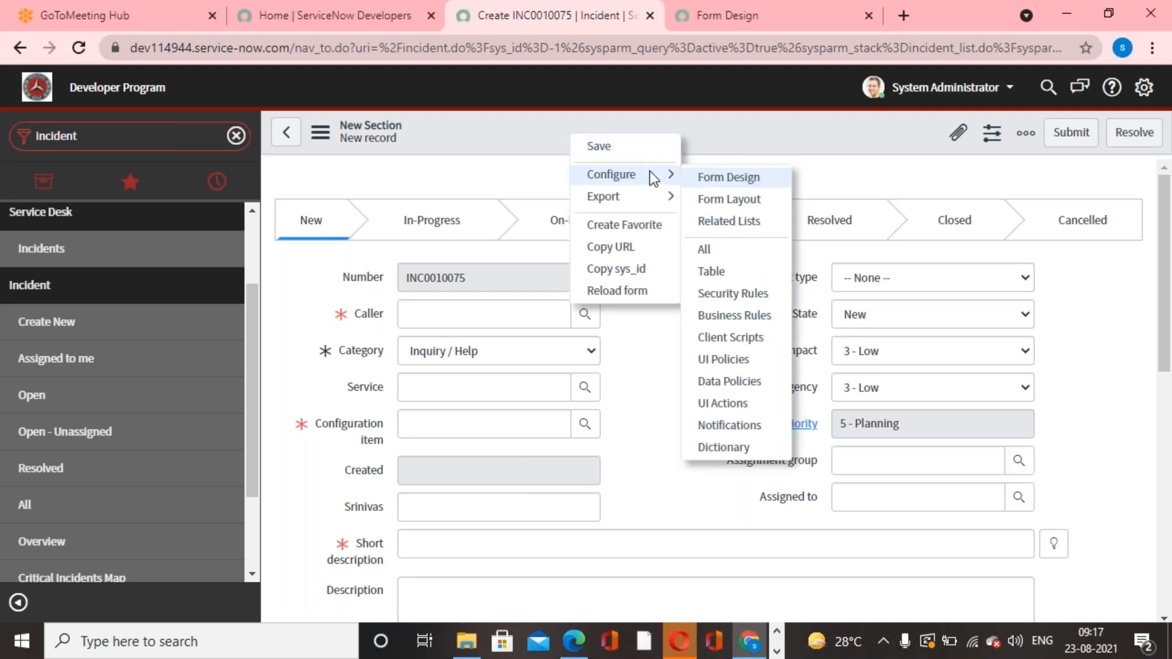
pyautogui.click(744, 154)
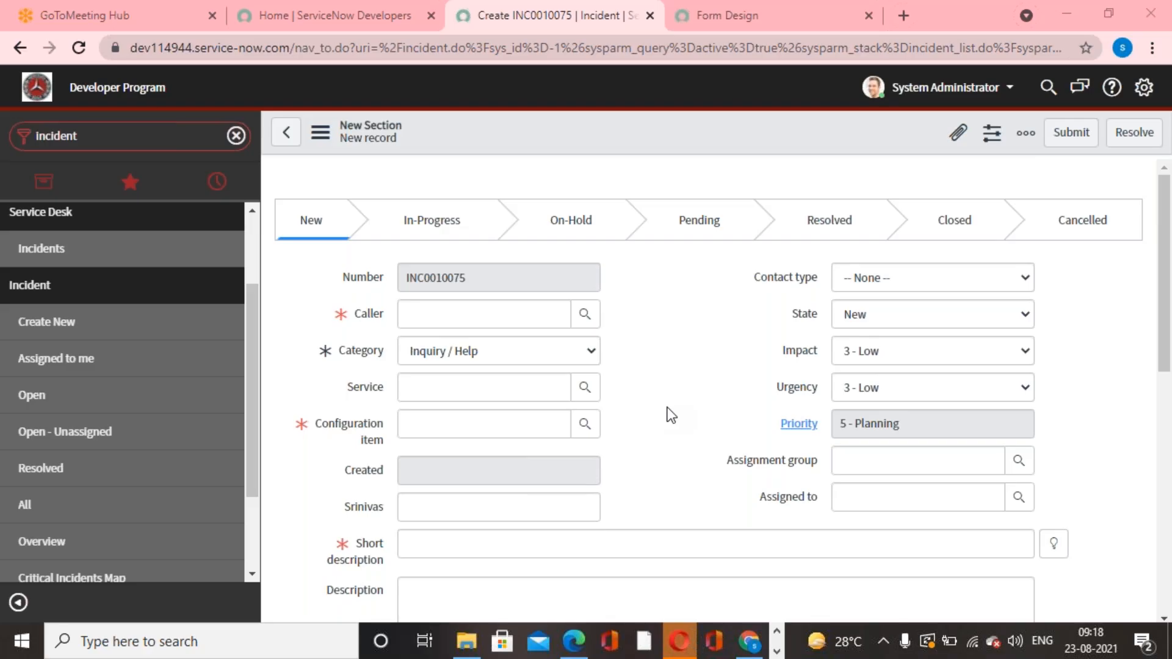
pyautogui.click(130, 325)
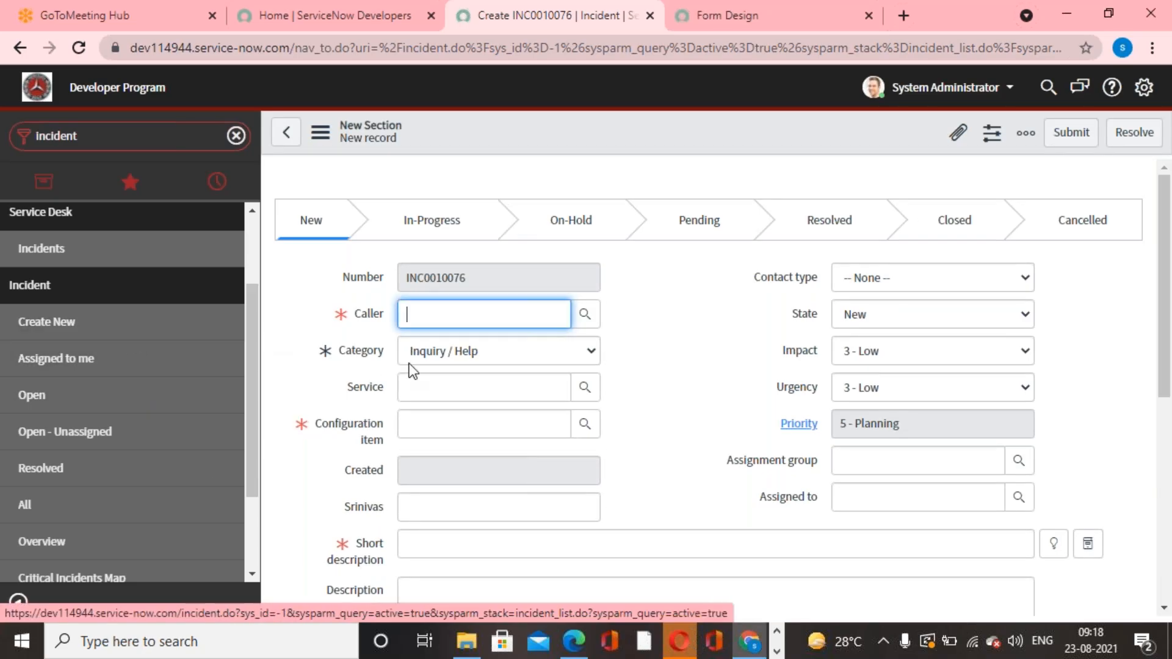
pyautogui.click(413, 313)
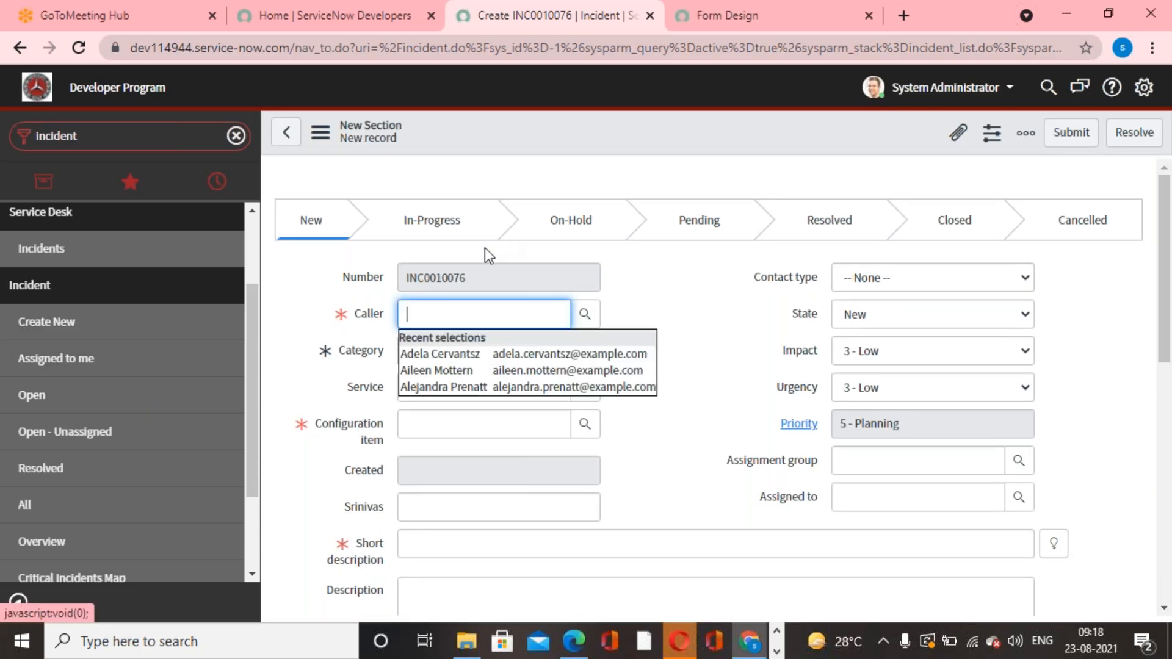
pyautogui.click(705, 296)
pyautogui.click(73, 321)
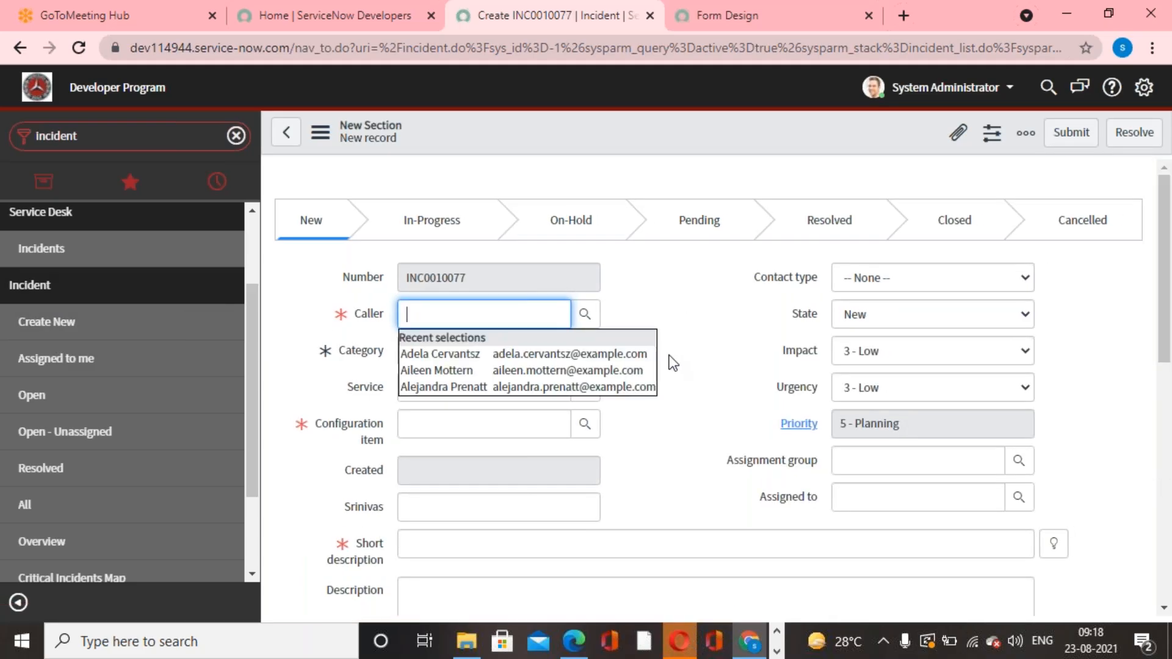
pyautogui.click(672, 362)
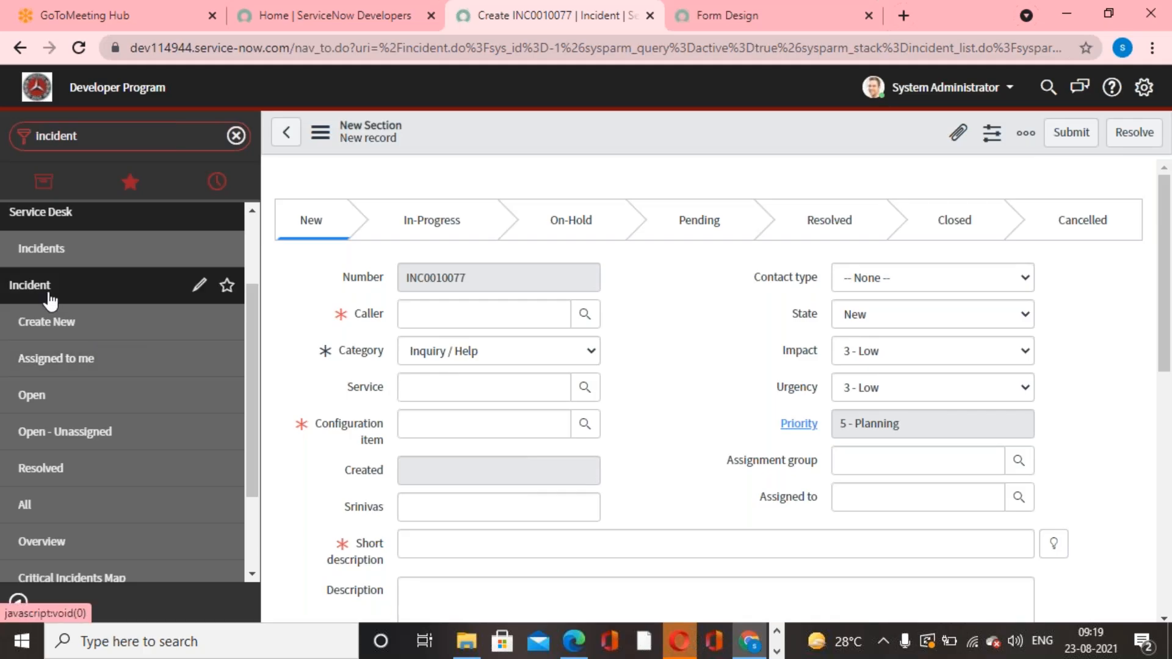
pyautogui.click(86, 335)
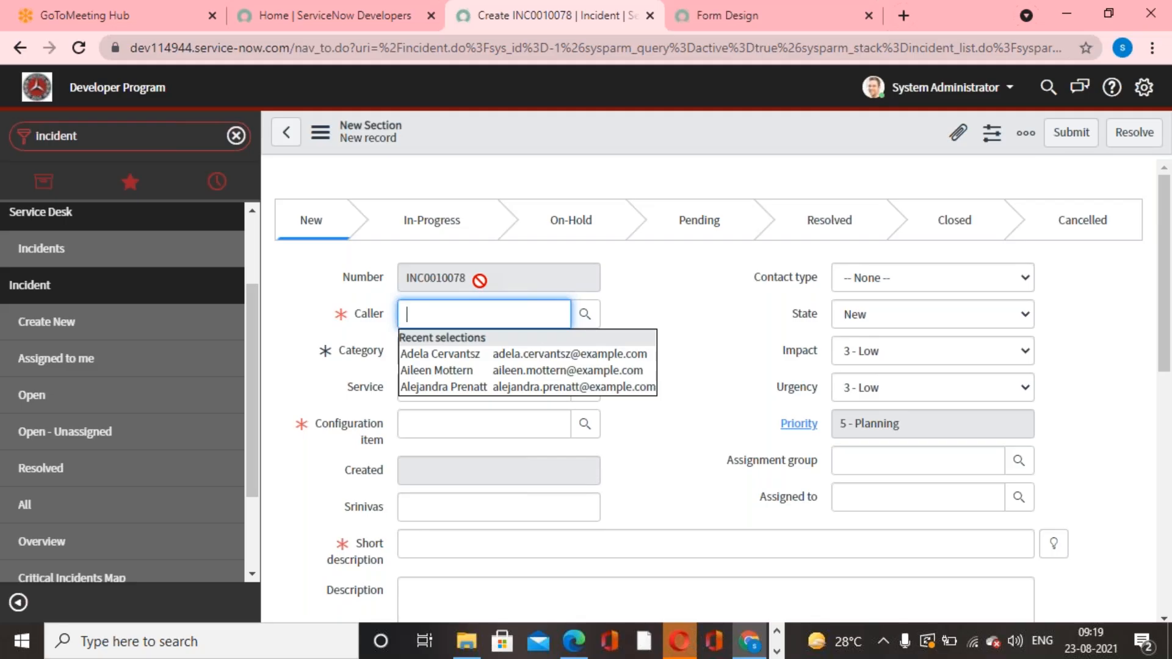
pyautogui.click(700, 319)
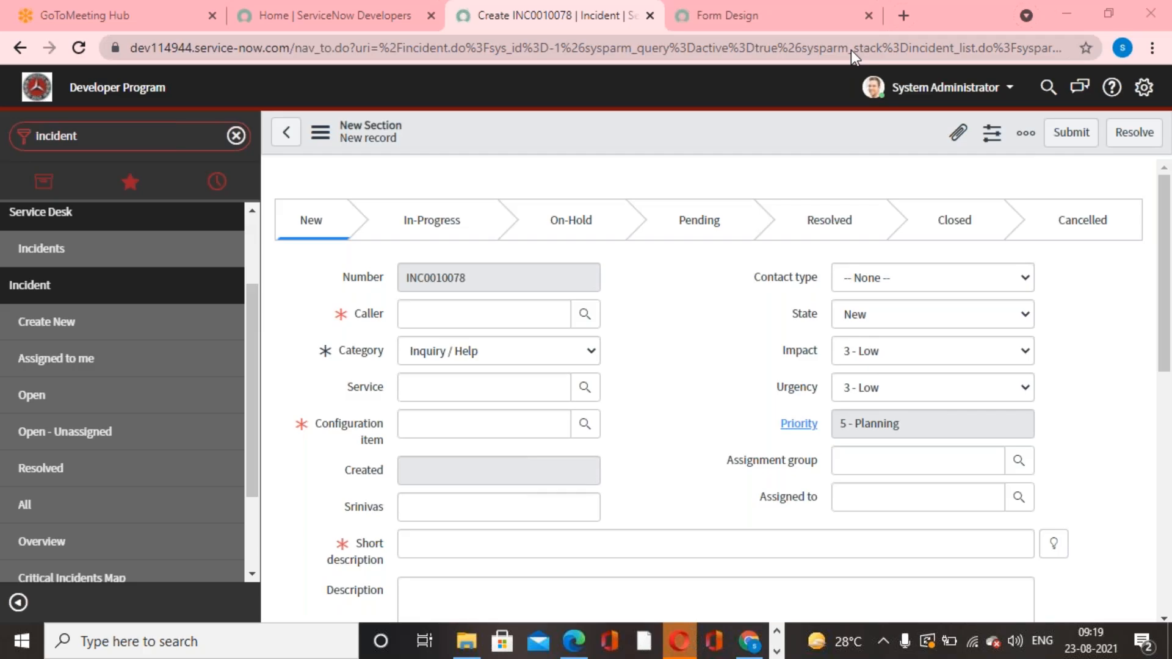
# Look up users in the Caller field with a partial first name, and clear the entry.
pyautogui.click(446, 318)
pyautogui.write('dan')
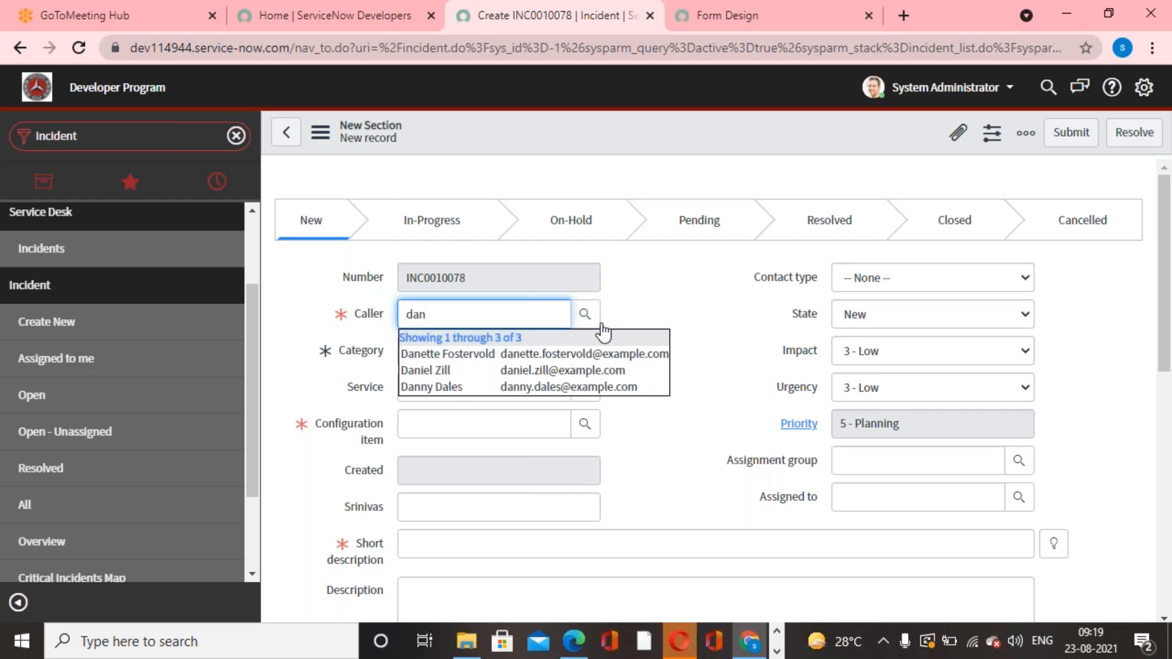
pyautogui.click(672, 285)
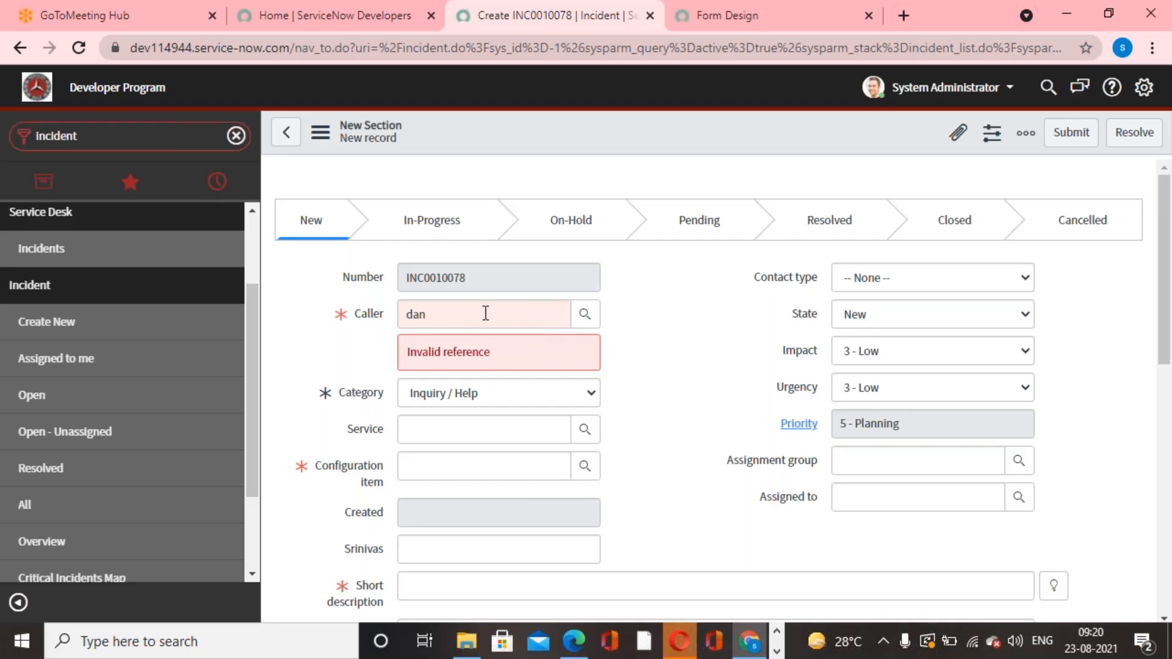
pyautogui.moveTo(485, 313); pyautogui.dragTo(390, 314)
pyautogui.press('BackSpace')
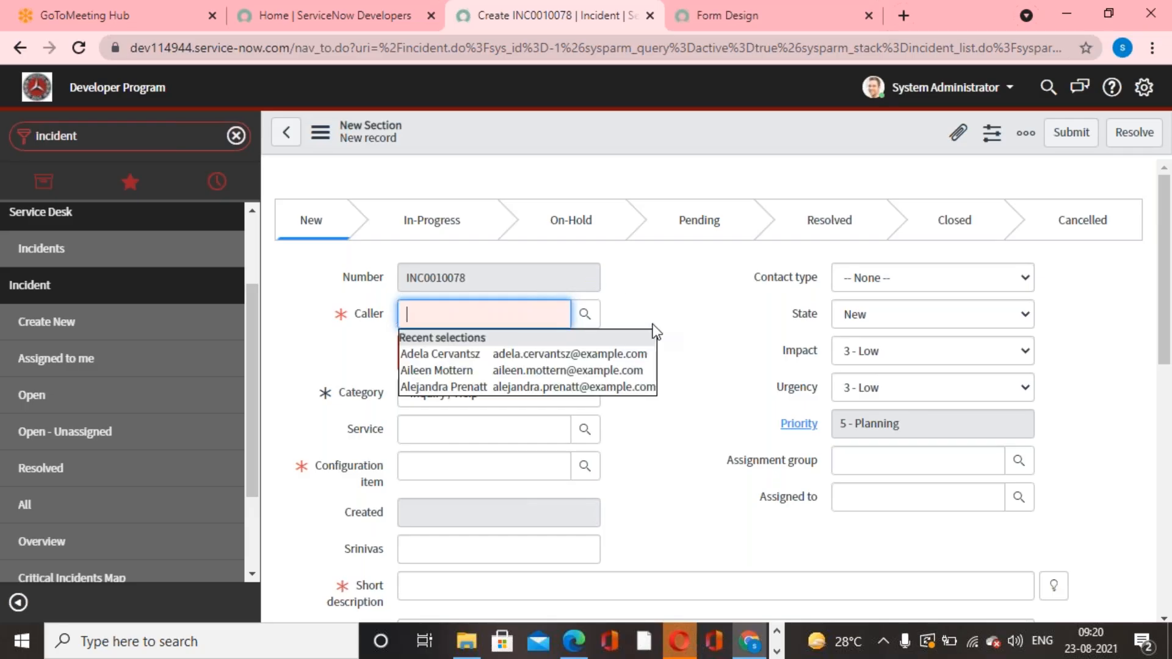
pyautogui.click(703, 302)
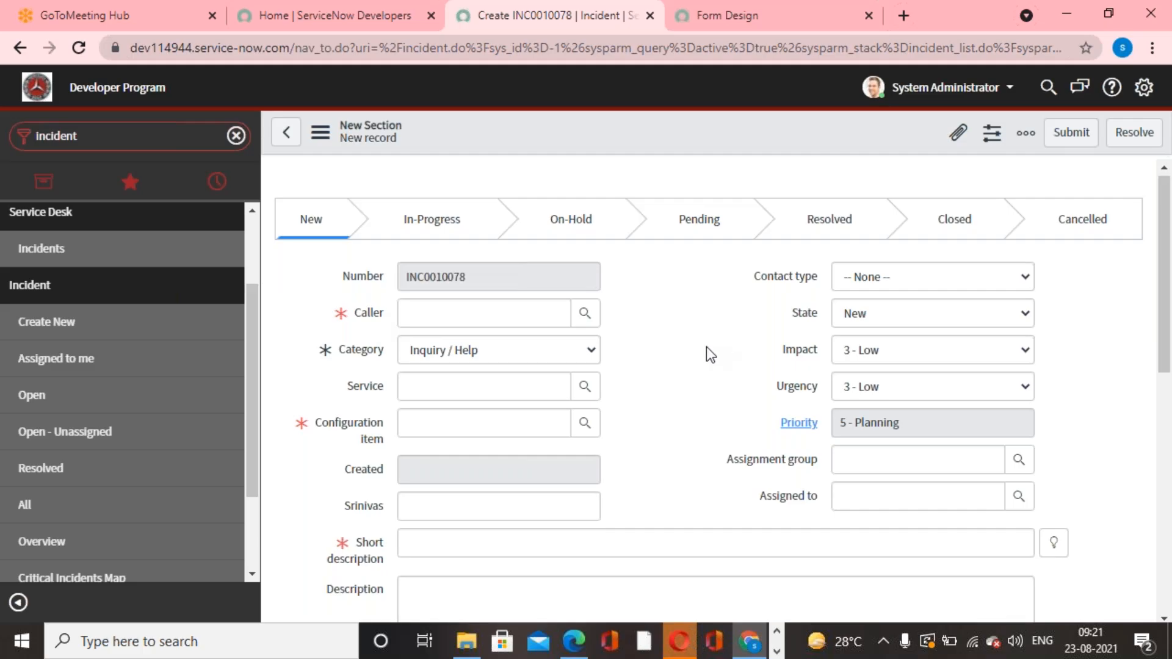
# Fill in the Caller of the new incident by picking the third user in the user lookup list.
pyautogui.click(585, 315)
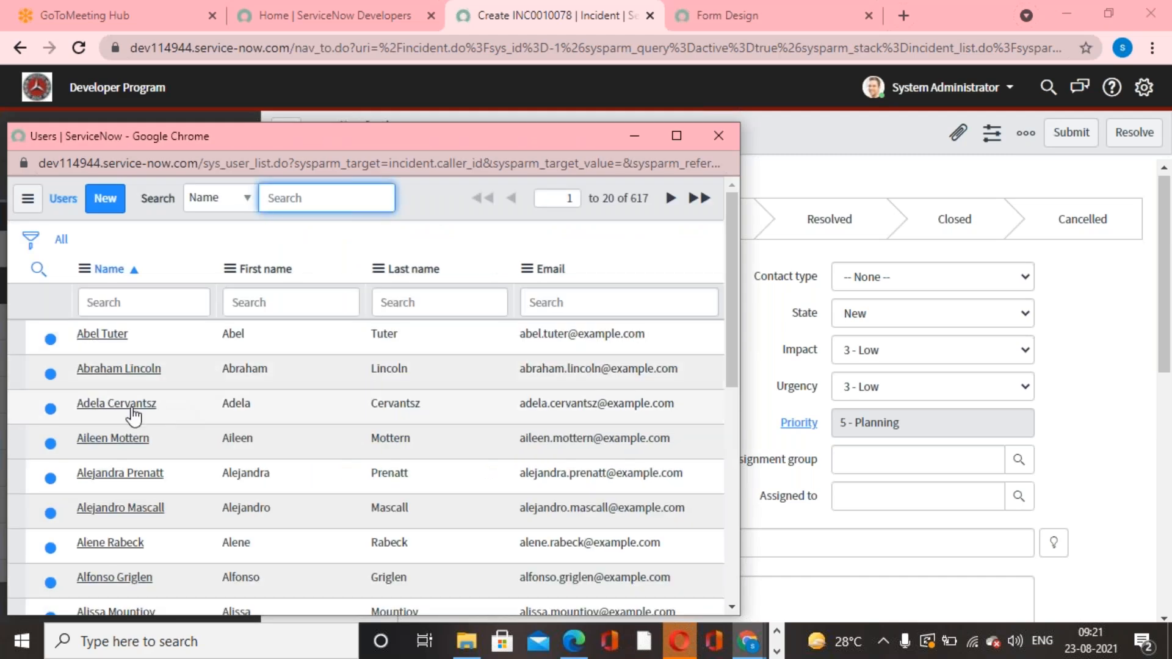
pyautogui.click(132, 409)
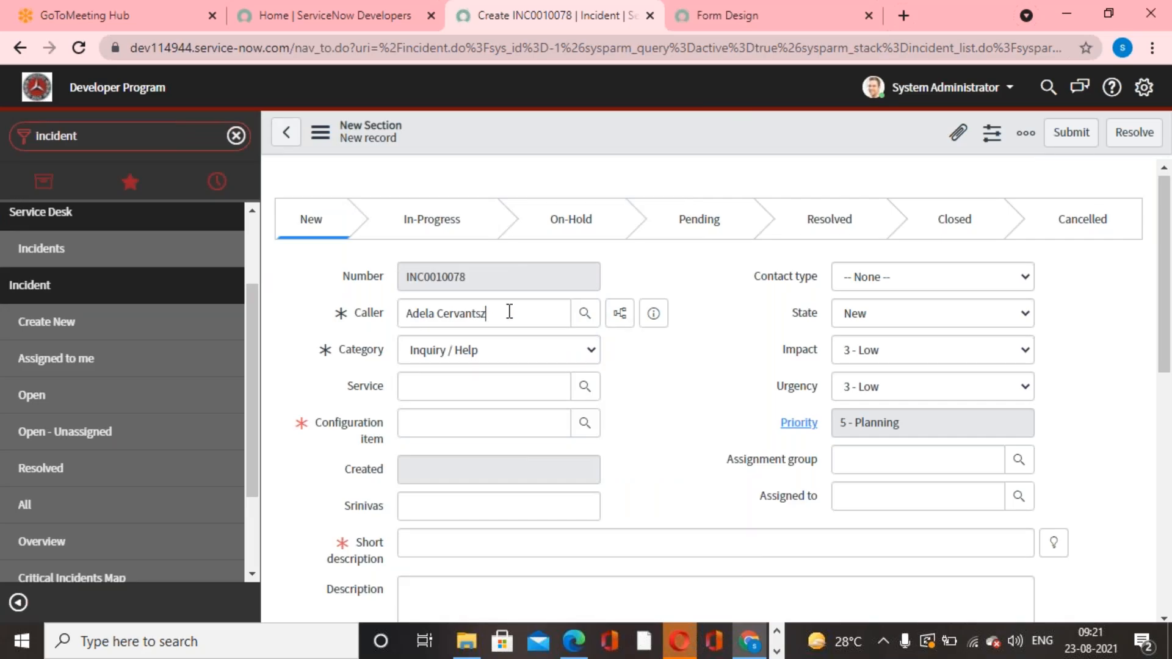
pyautogui.moveTo(511, 311); pyautogui.dragTo(313, 332)
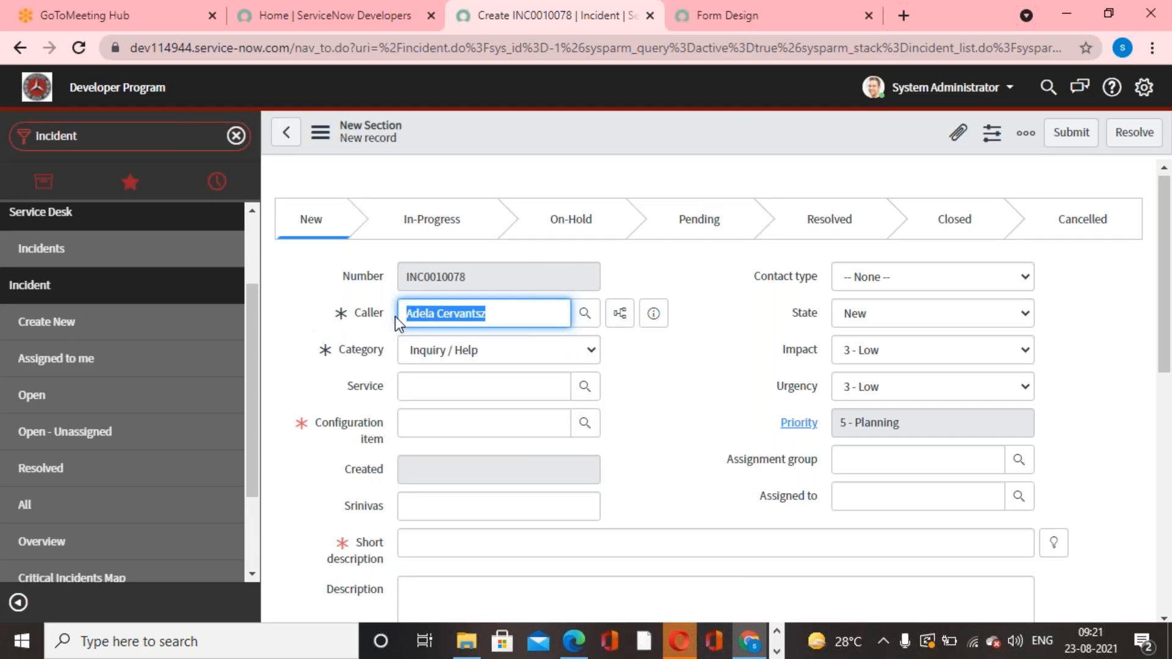
pyautogui.click(716, 351)
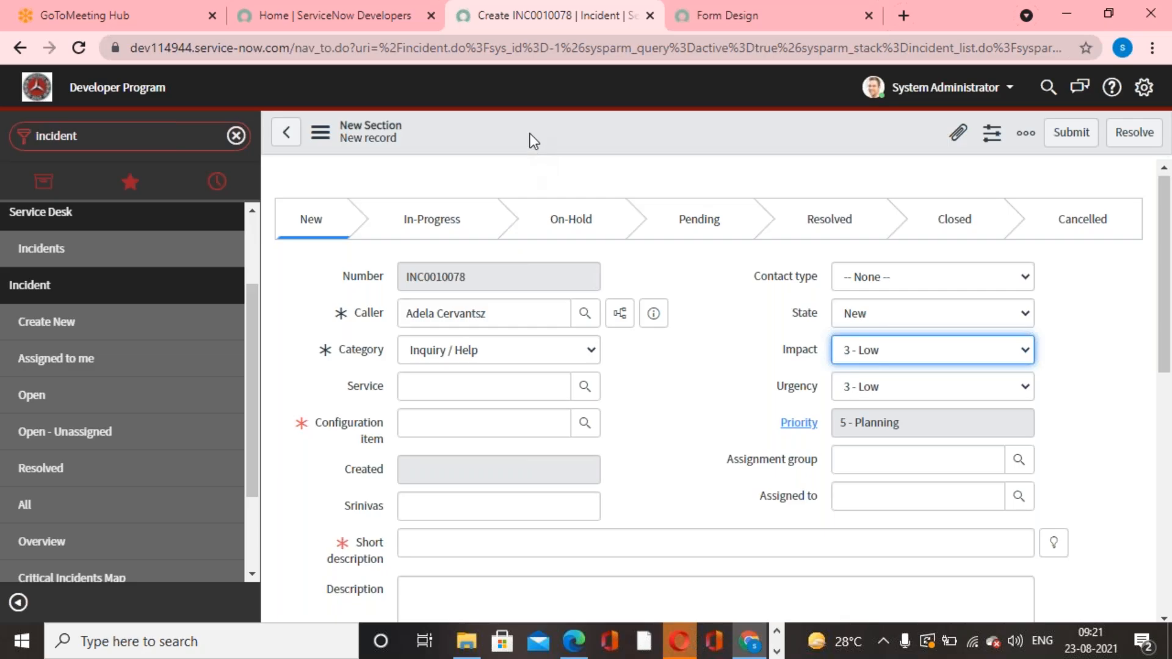
pyautogui.click(713, 405)
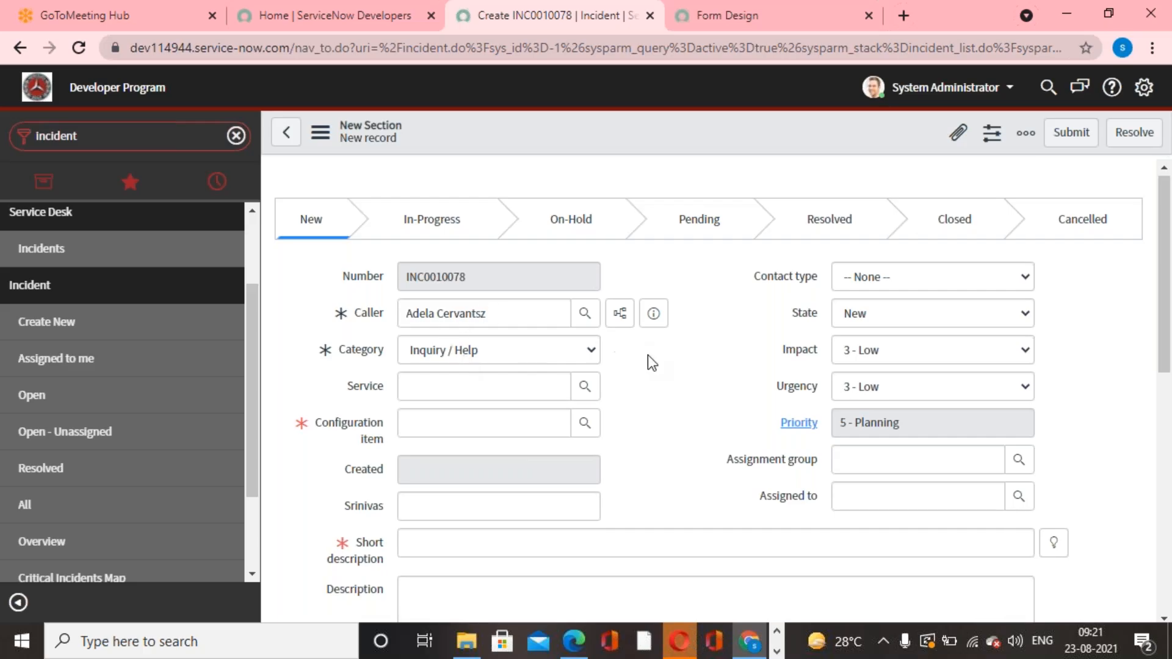
# Open the form layout configuration of the Incident form, discarding the unsaved new record.
pyautogui.rightClick(592, 125)
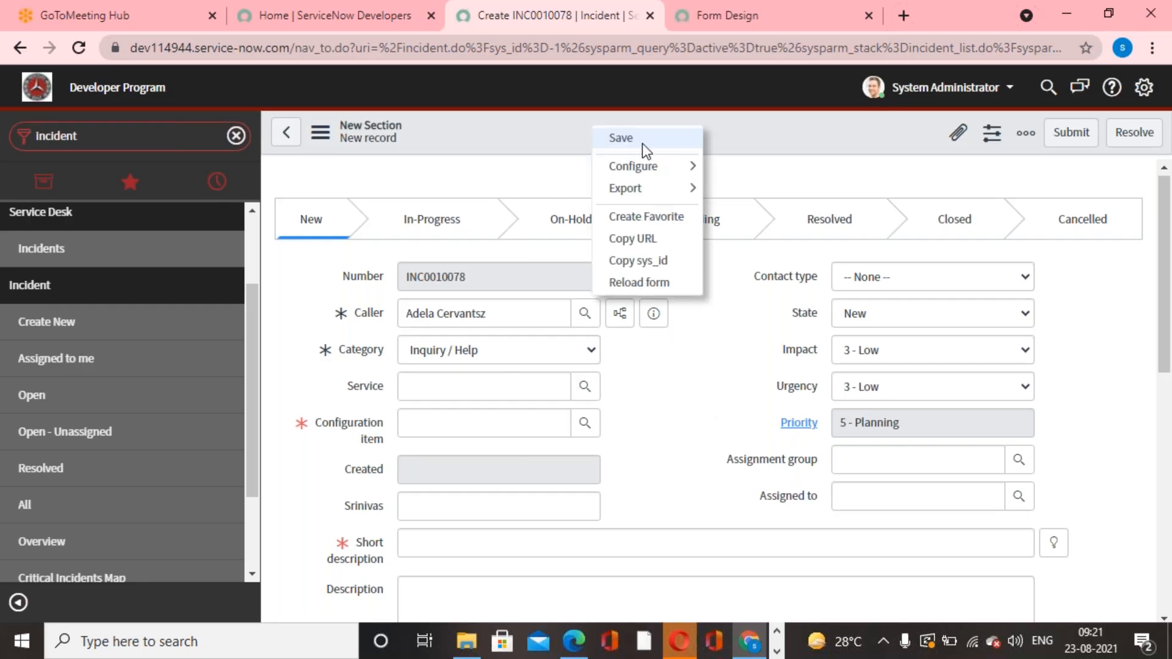
pyautogui.moveTo(675, 171)
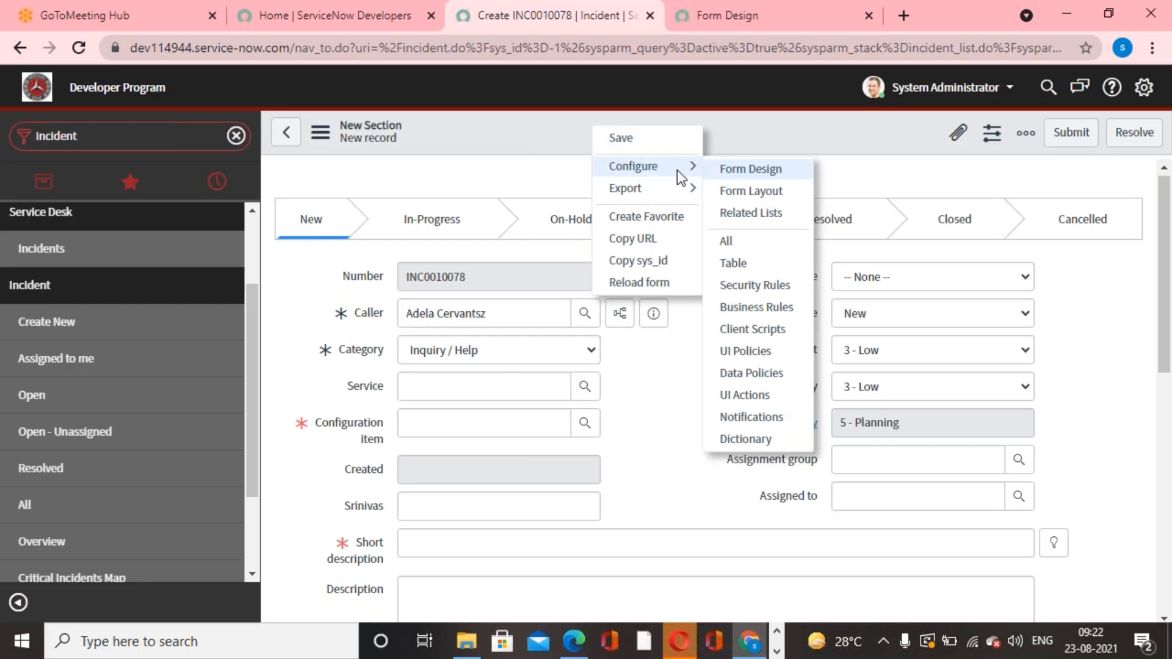
pyautogui.click(757, 193)
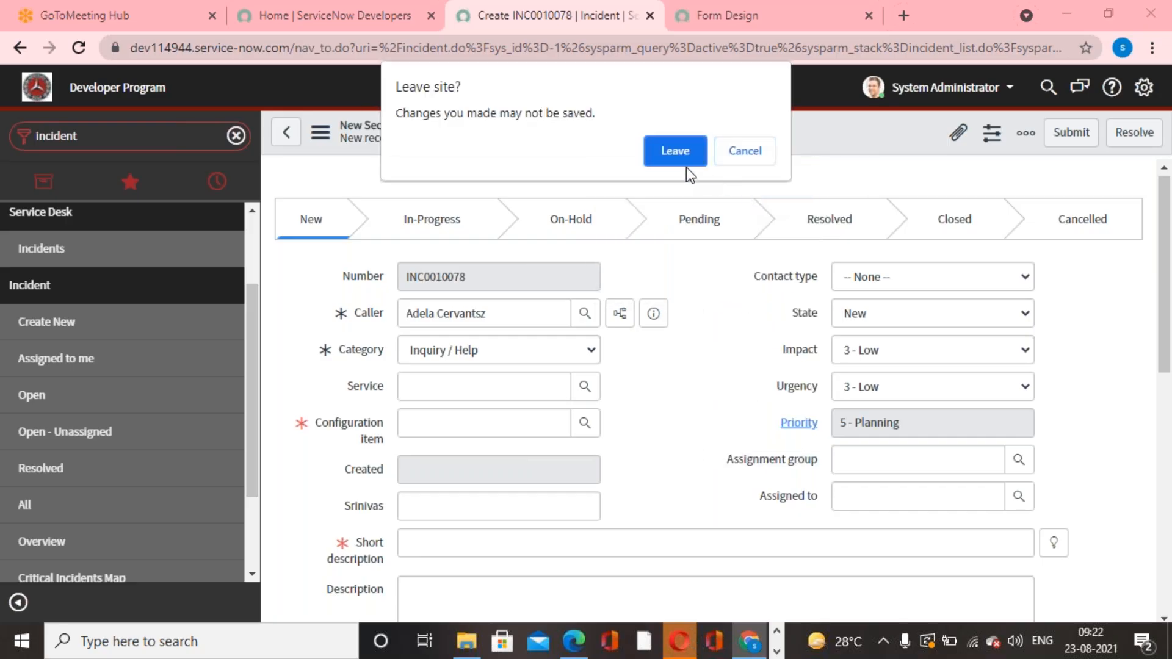
pyautogui.click(686, 159)
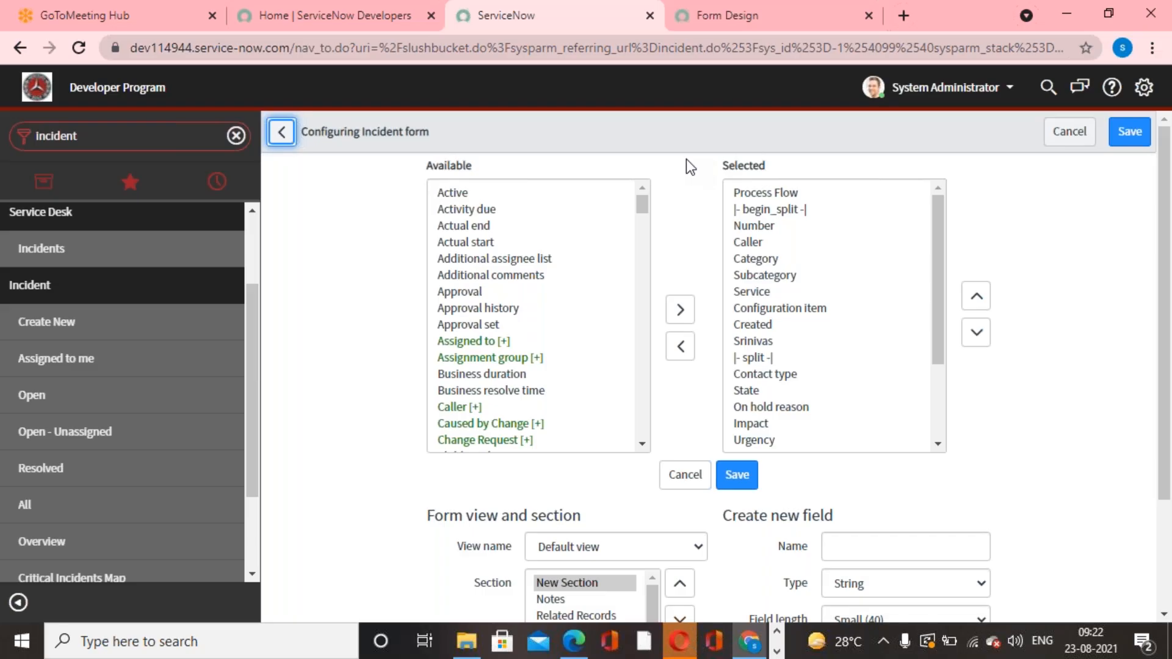
# Expand the Caller reference in the available fields into its related User fields.
pyautogui.scroll(-2, 475, 374)
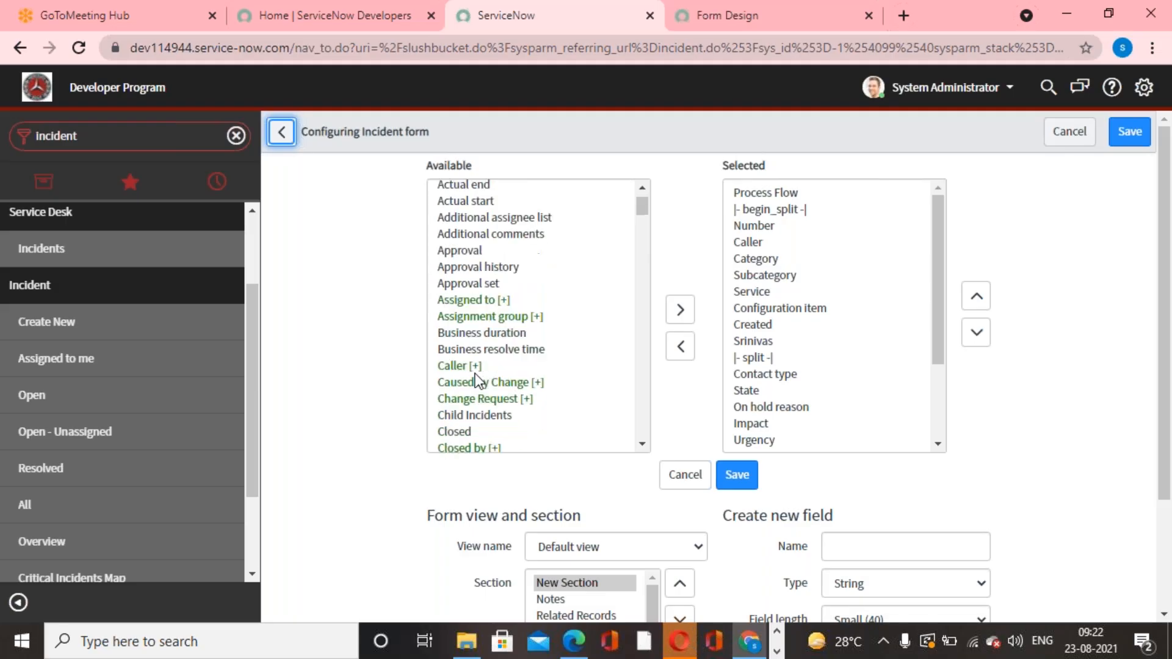
pyautogui.scroll(-1, 475, 374)
pyautogui.scroll(3, 474, 374)
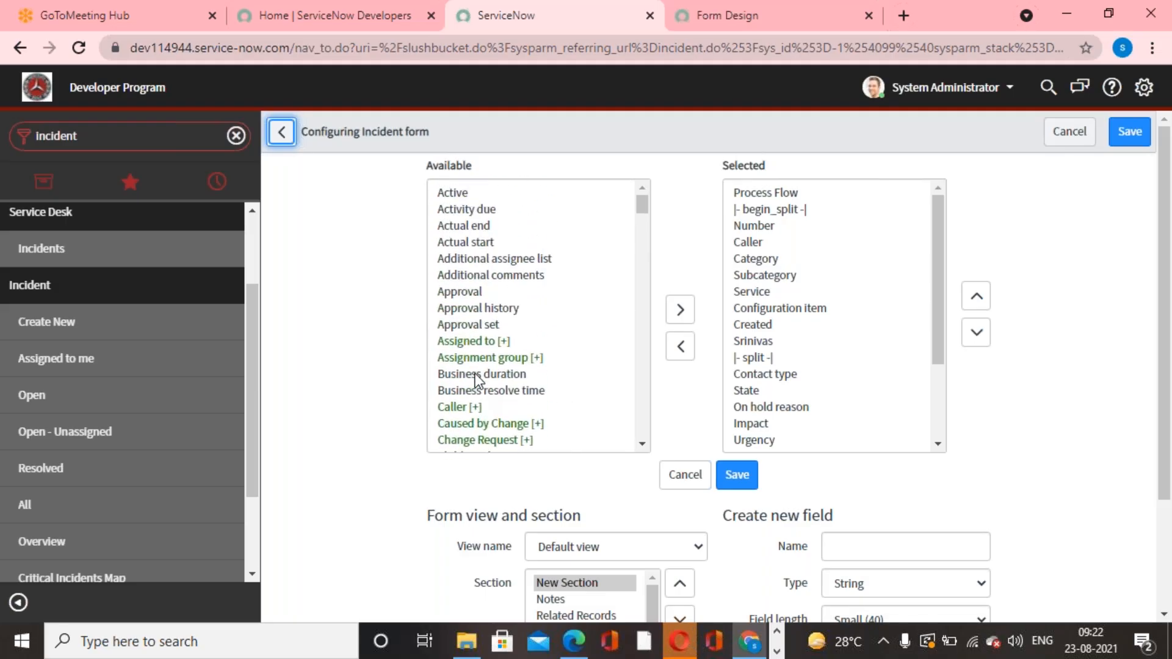
pyautogui.scroll(-1, 475, 375)
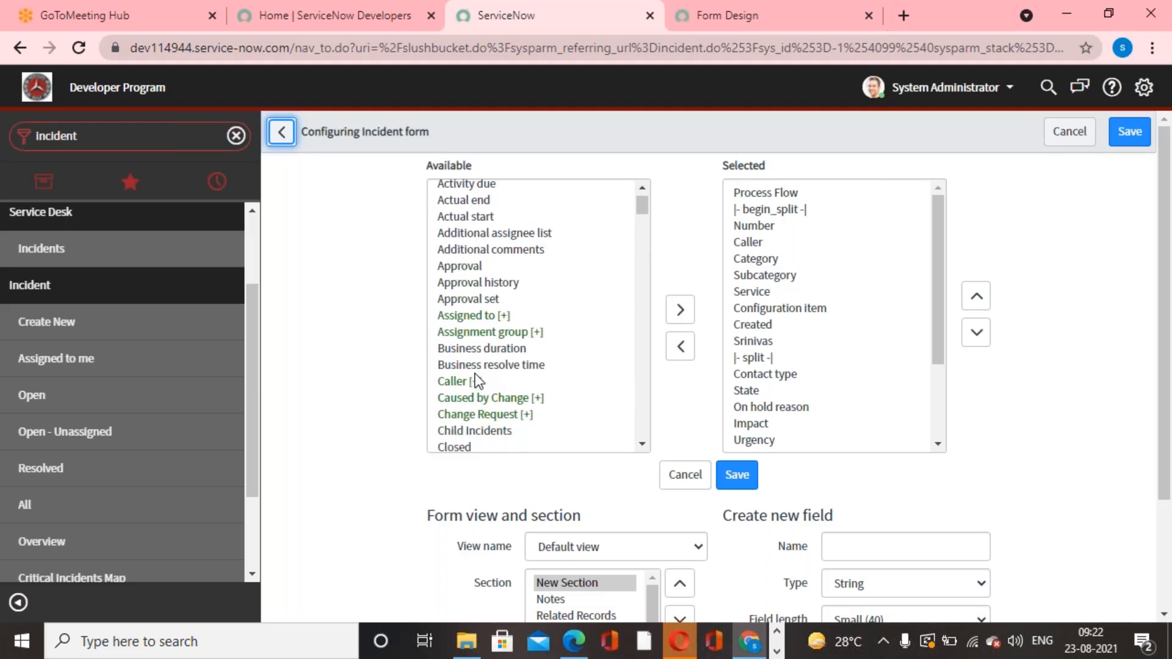
pyautogui.click(461, 379)
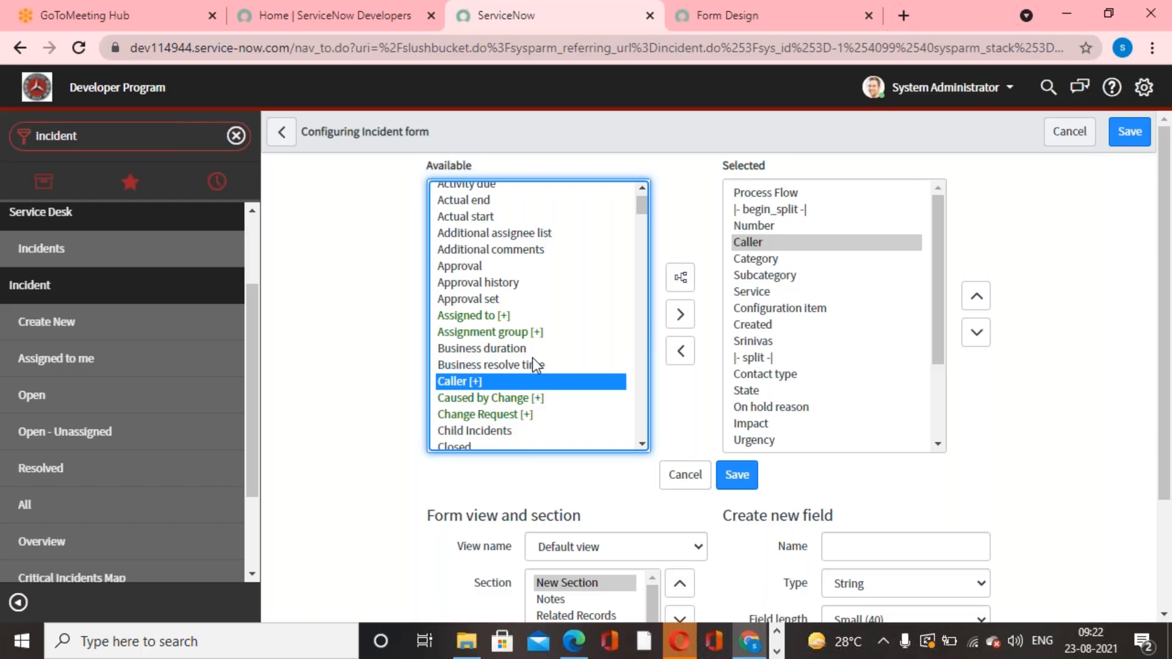
pyautogui.click(686, 279)
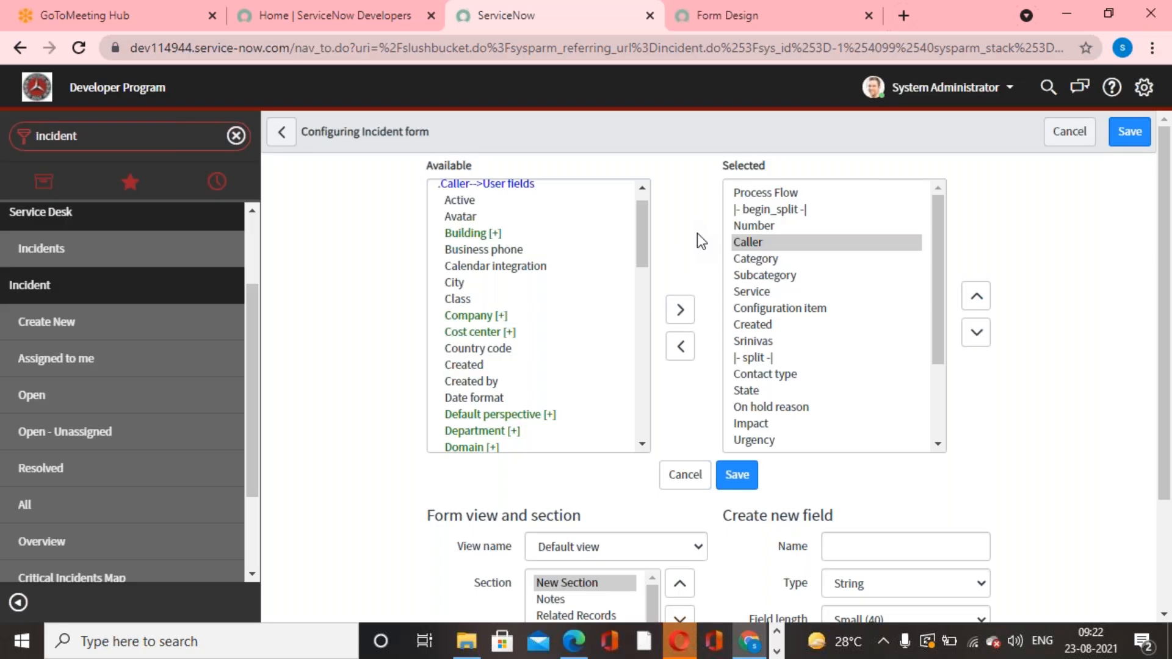
# Add the Email field from the Caller's User fields to the selected fields of the Incident form.
pyautogui.scroll(-2, 490, 332)
pyautogui.scroll(2, 489, 332)
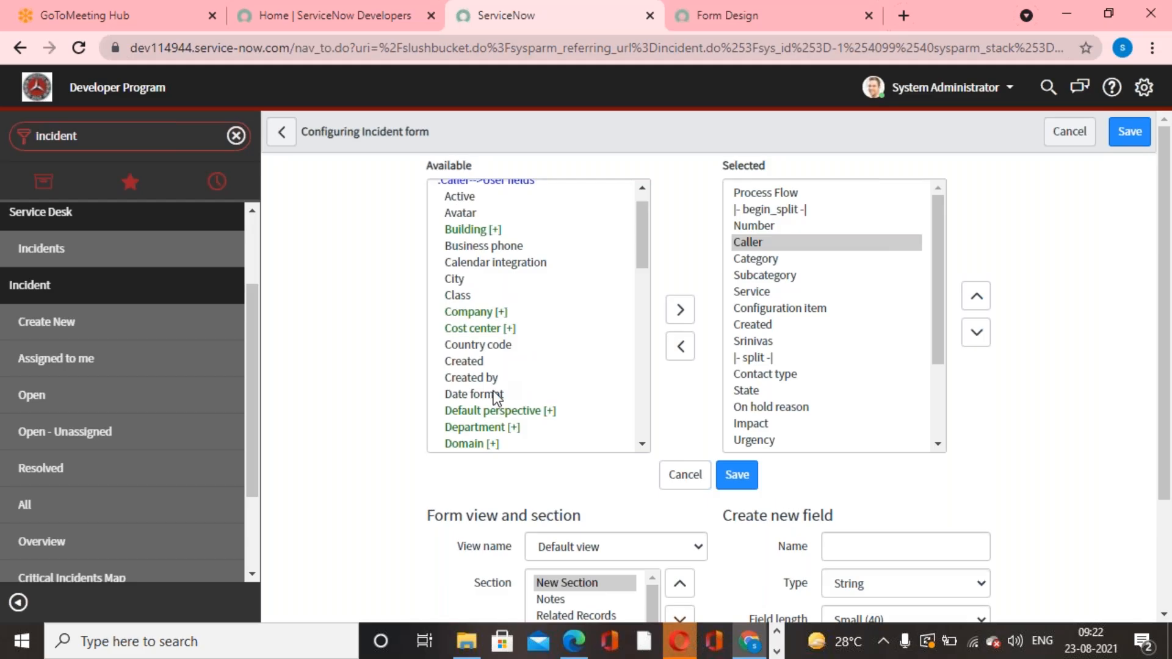
pyautogui.scroll(-5, 493, 394)
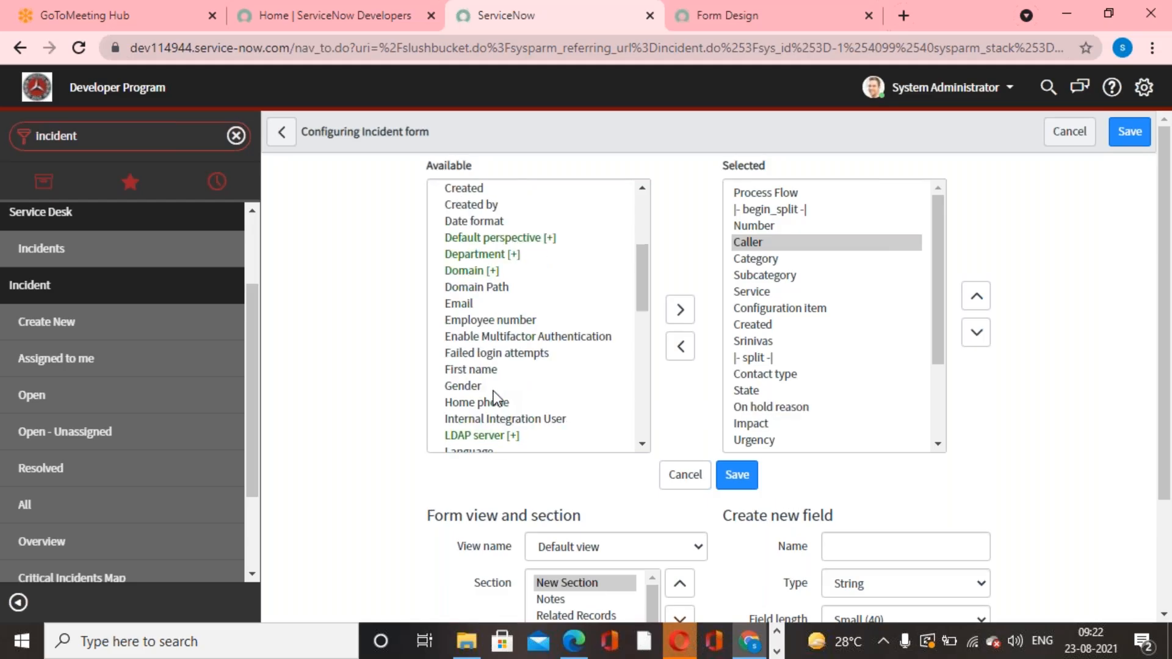
pyautogui.scroll(-4, 494, 396)
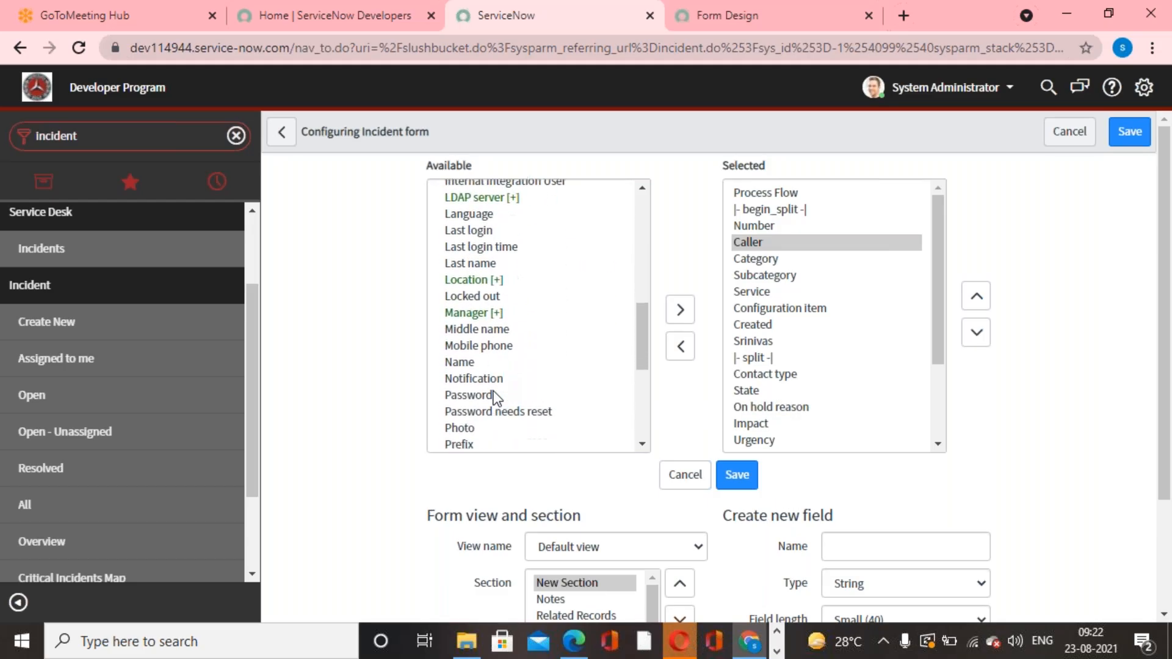
pyautogui.scroll(6, 493, 396)
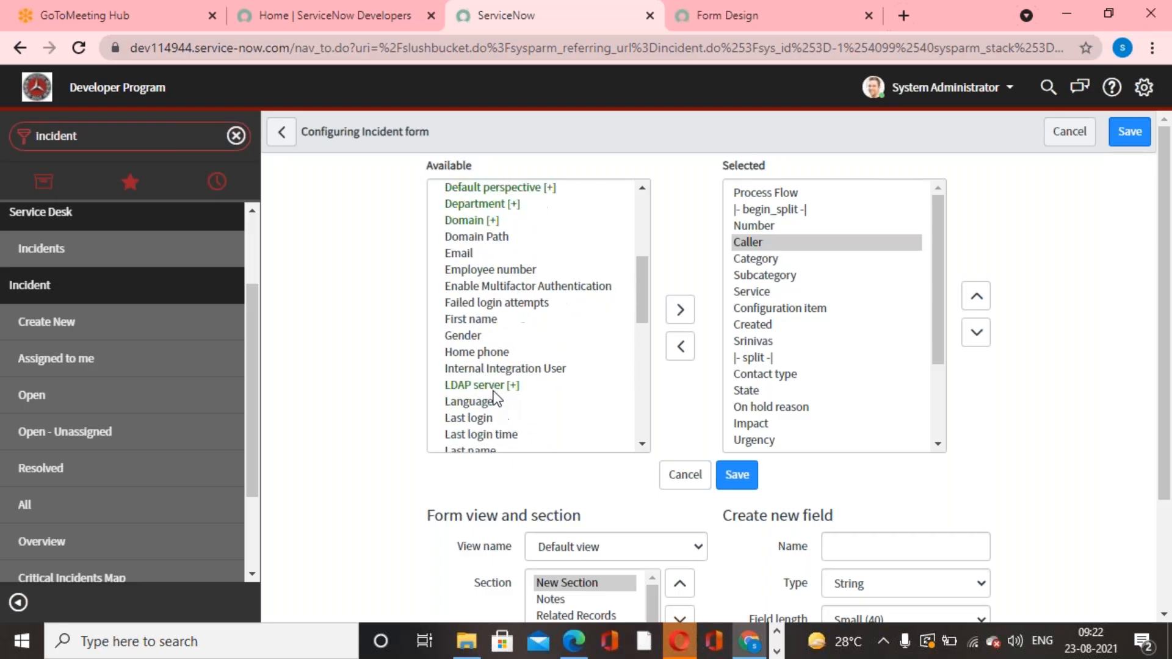
pyautogui.click(478, 276)
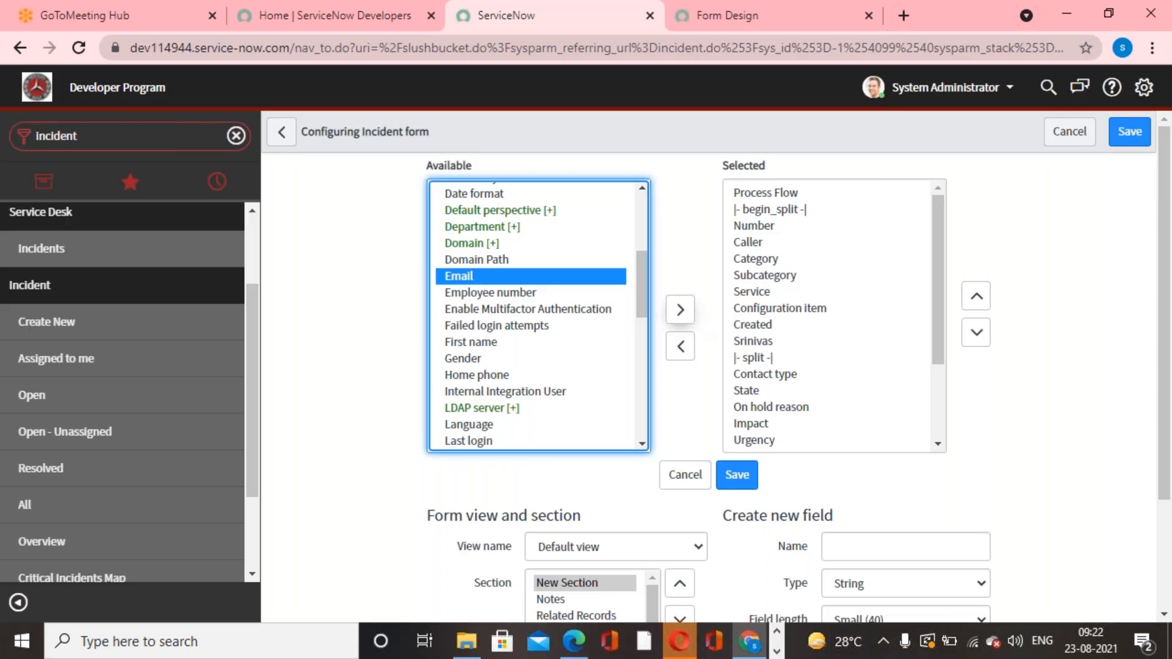
pyautogui.click(684, 313)
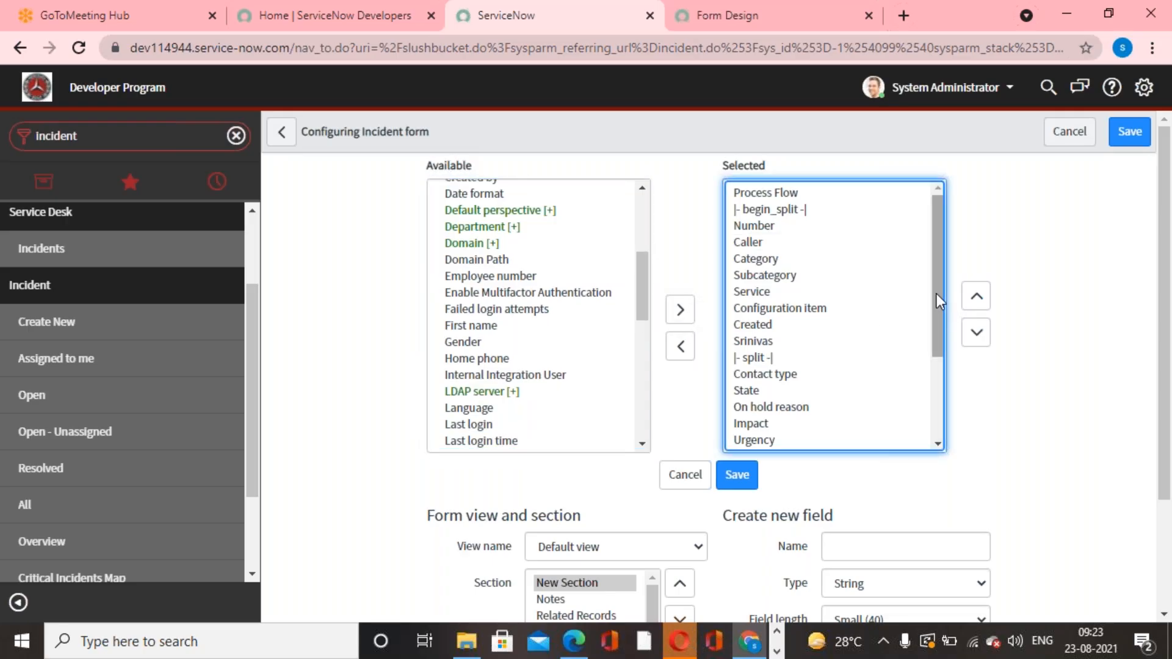
# Move Caller.Email up to directly below Caller in the selected fields, and save the form layout.
pyautogui.moveTo(936, 295); pyautogui.dragTo(935, 423)
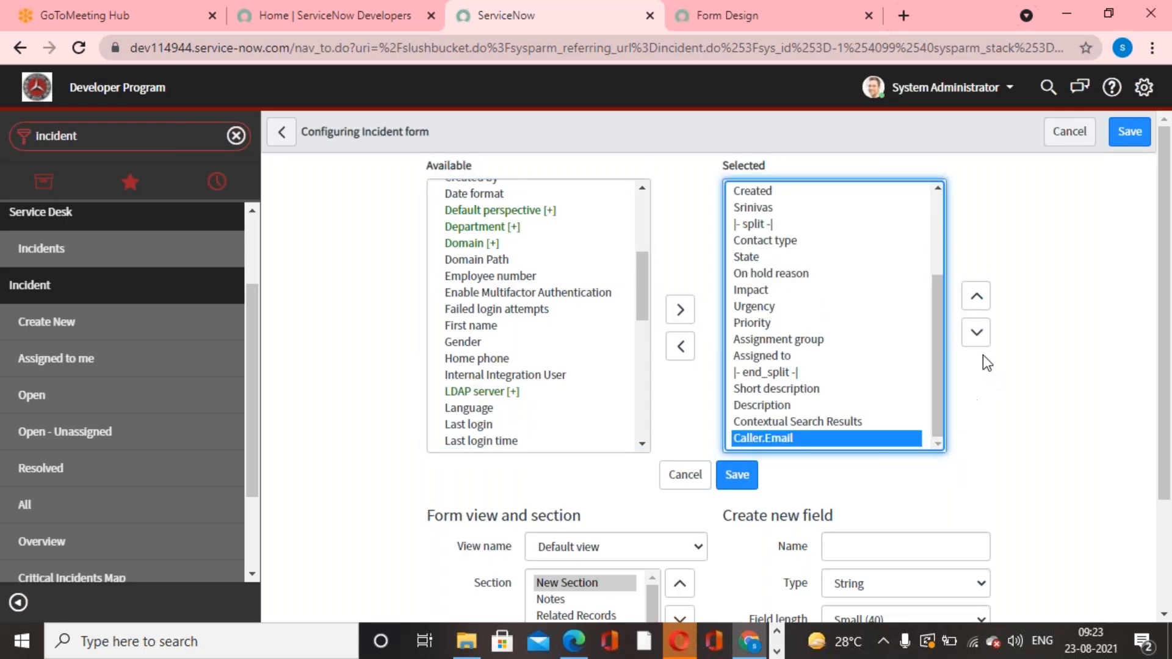
pyautogui.click(977, 305)
pyautogui.click(977, 305)
pyautogui.click(977, 305)
pyautogui.click(977, 305)
pyautogui.click(977, 306)
pyautogui.click(977, 305)
pyautogui.click(977, 305)
pyautogui.tripleClick(976, 305)
pyautogui.tripleClick(976, 305)
pyautogui.doubleClick(976, 305)
pyautogui.doubleClick(977, 305)
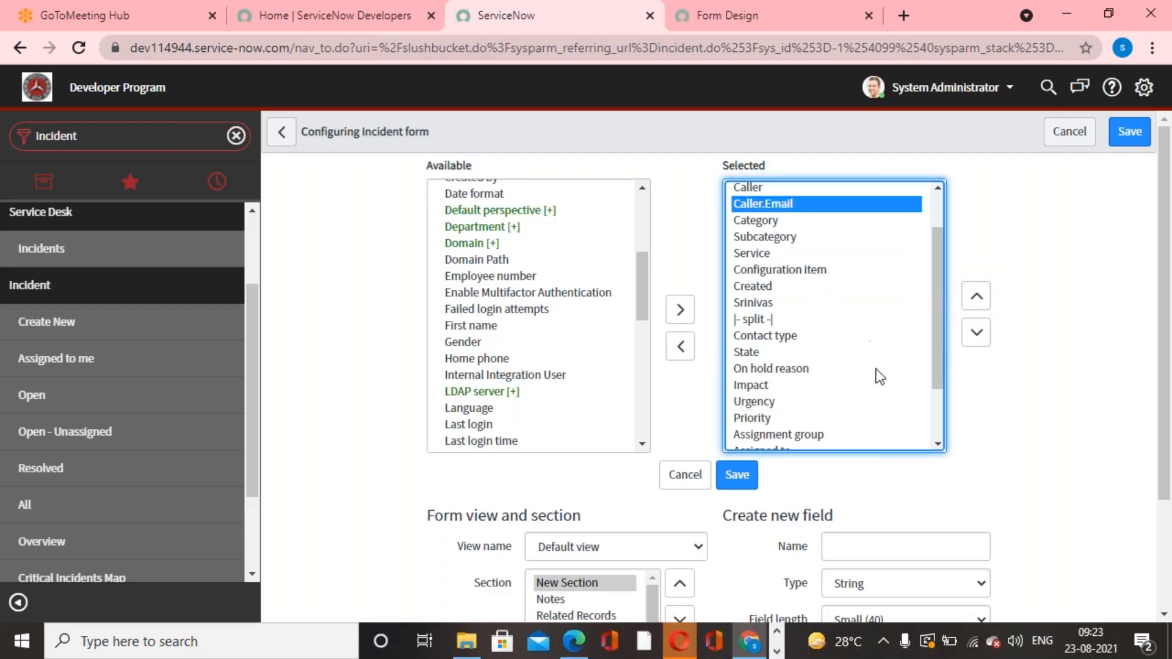
pyautogui.click(736, 484)
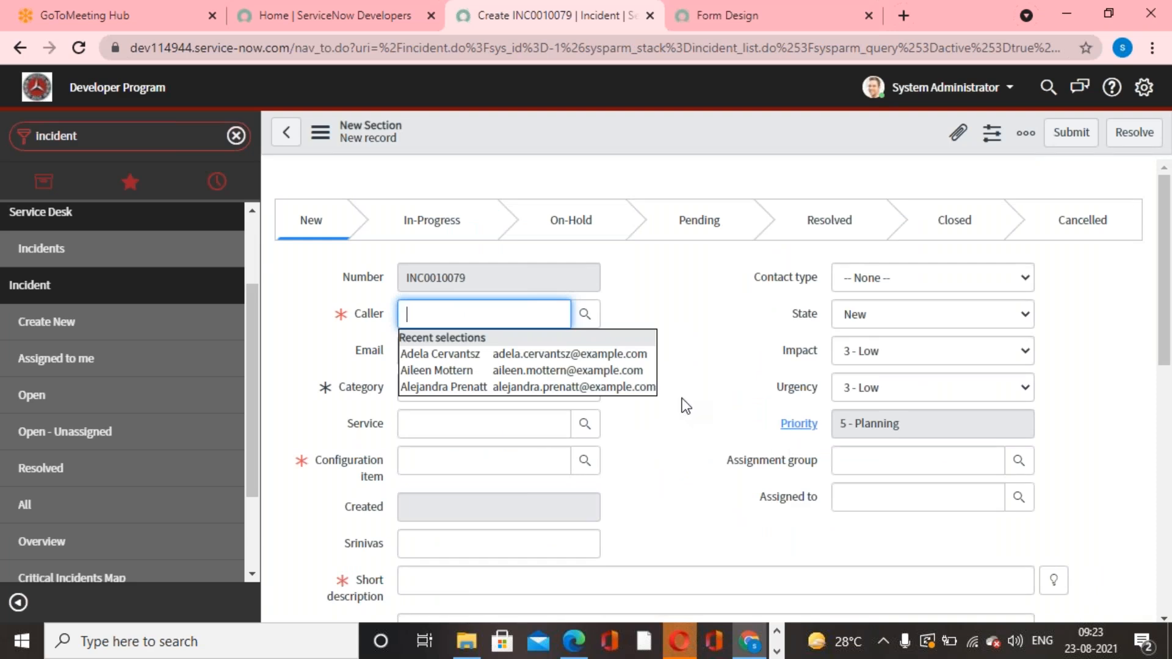
# Fill in the Caller from the recent selections, and replace it with a different user from the user lookup list.
pyautogui.click(441, 354)
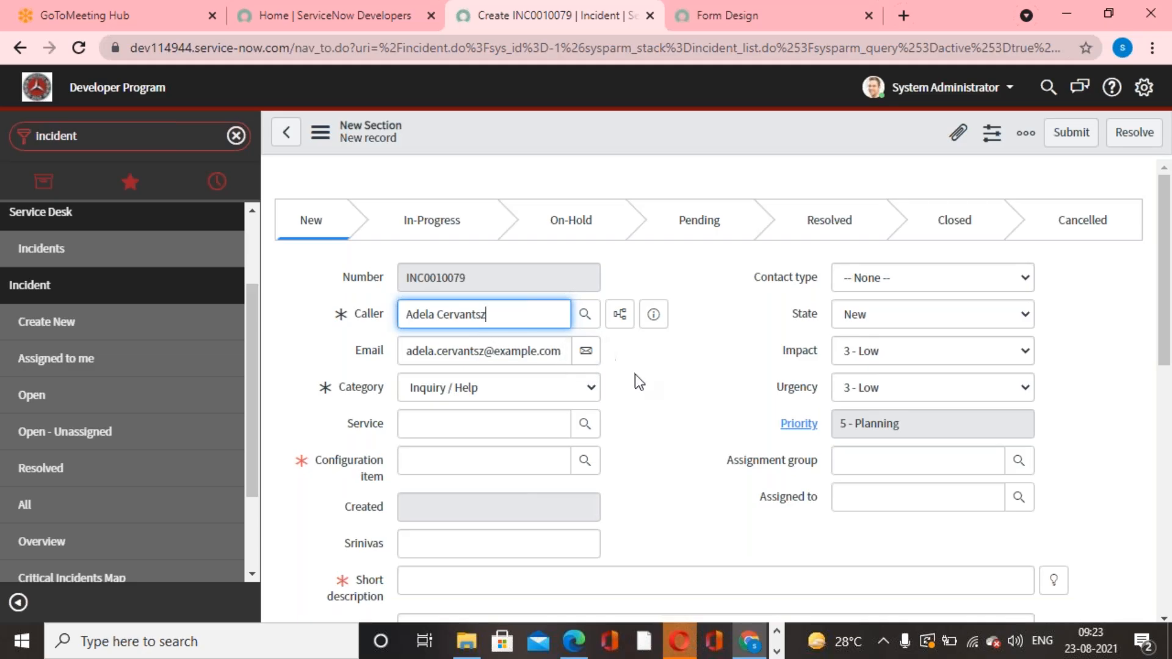
pyautogui.click(584, 313)
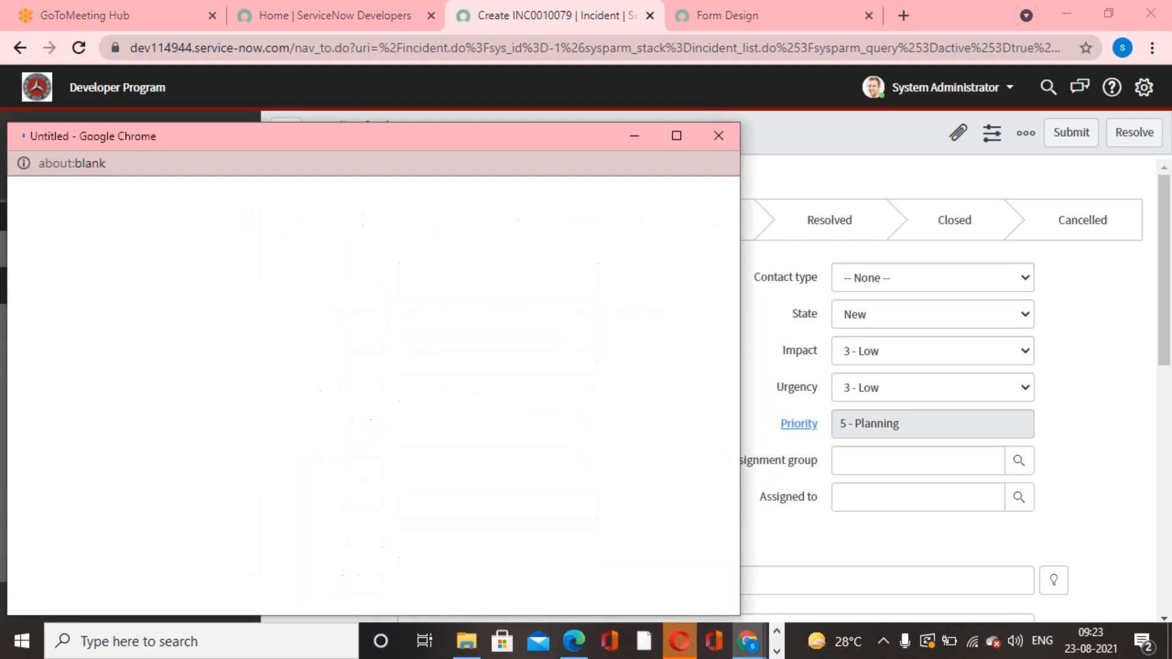
pyautogui.click(119, 404)
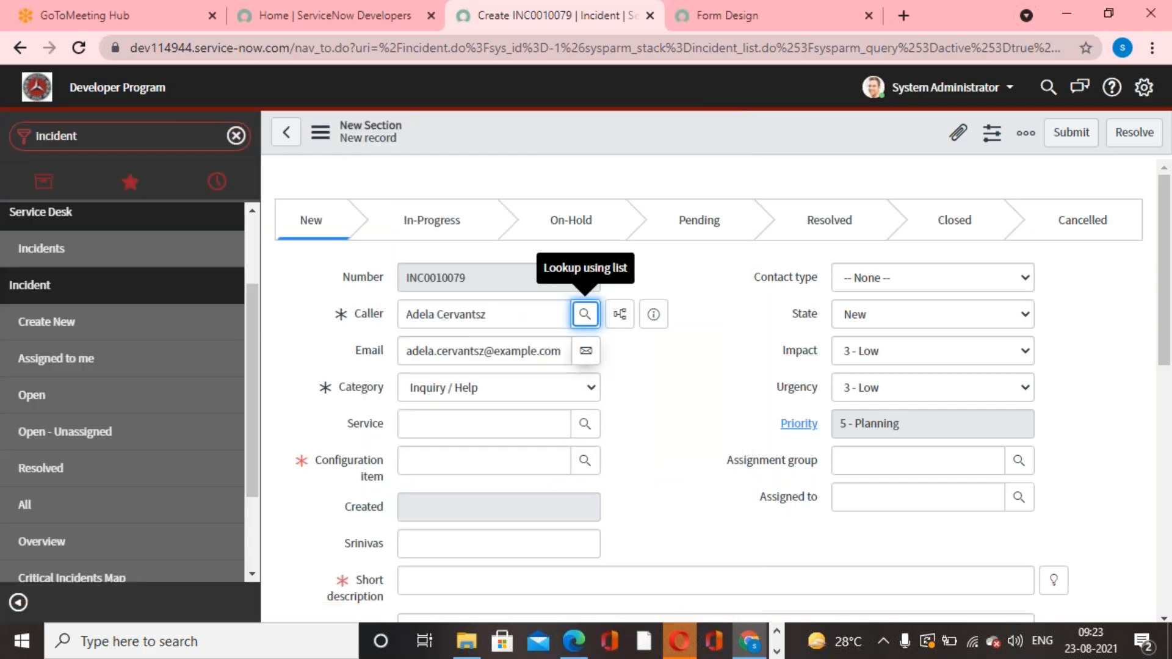
pyautogui.click(584, 314)
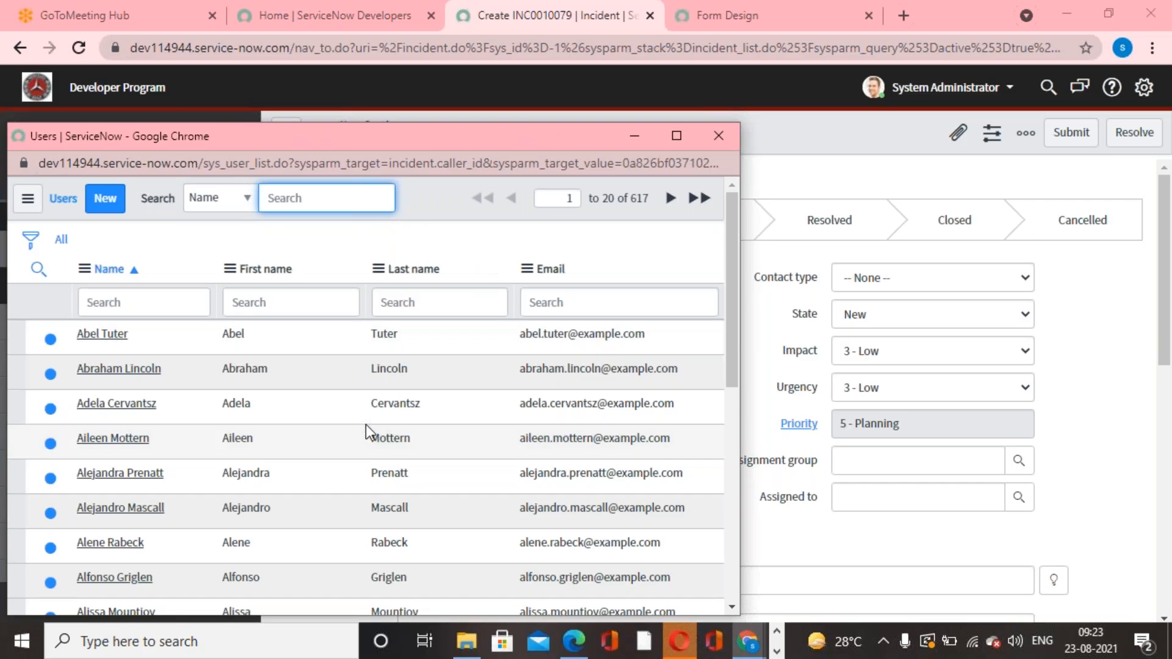
pyautogui.scroll(-3, 365, 424)
pyautogui.click(115, 578)
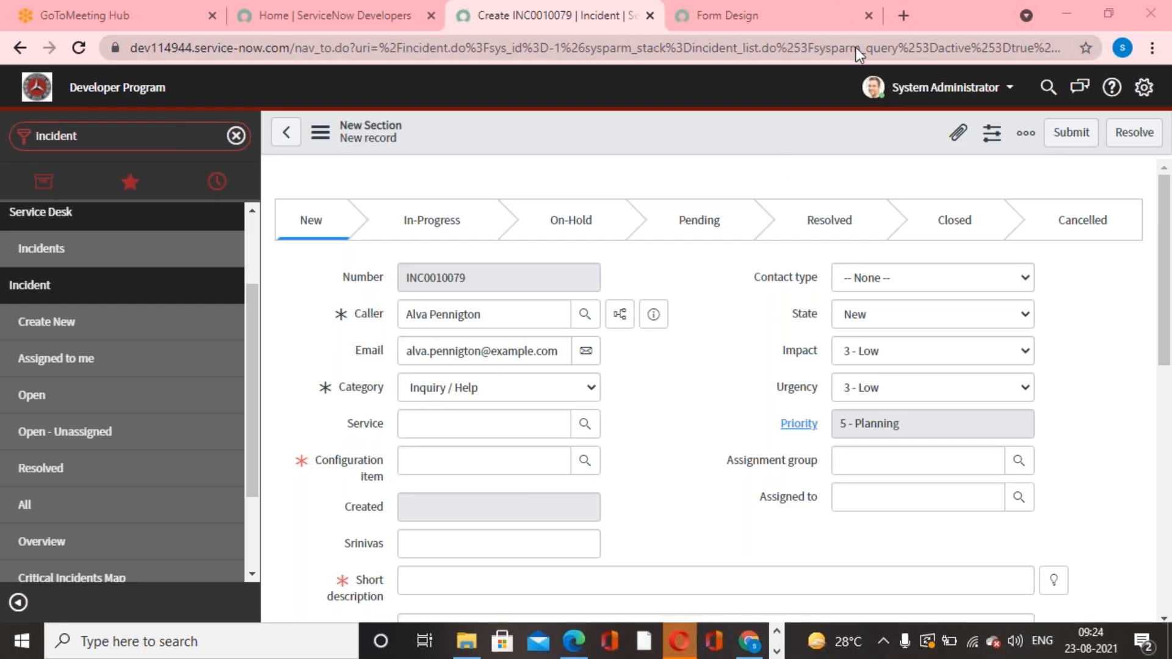
pyautogui.moveTo(526, 312); pyautogui.dragTo(400, 310)
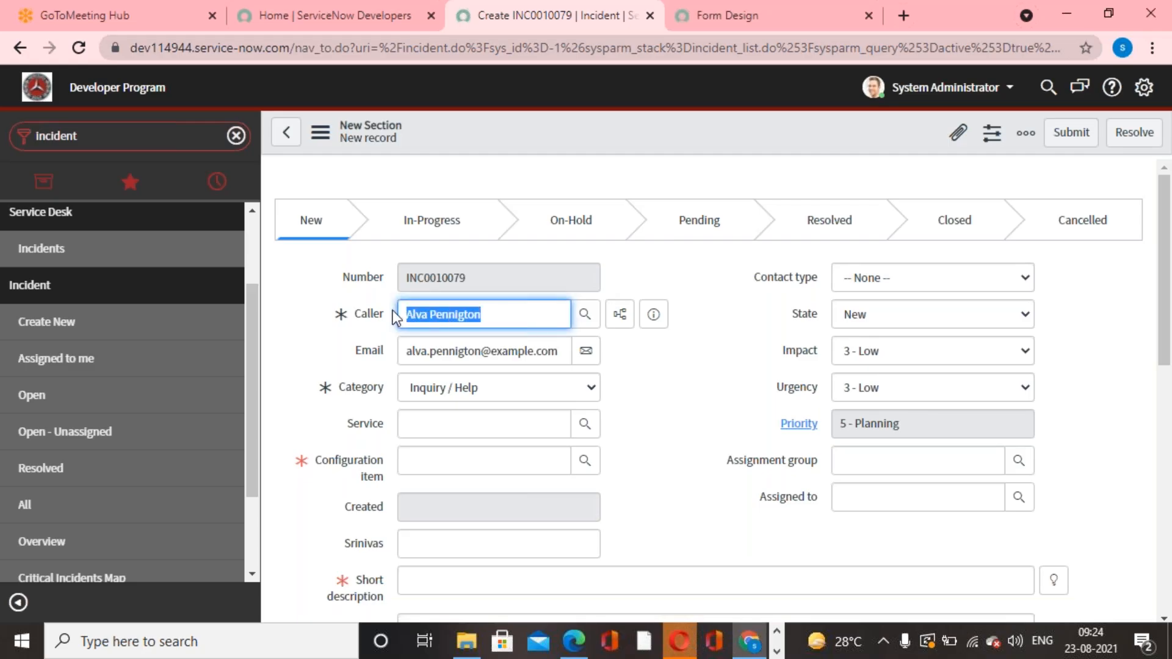
pyautogui.click(694, 360)
pyautogui.moveTo(491, 313); pyautogui.dragTo(350, 323)
pyautogui.click(700, 404)
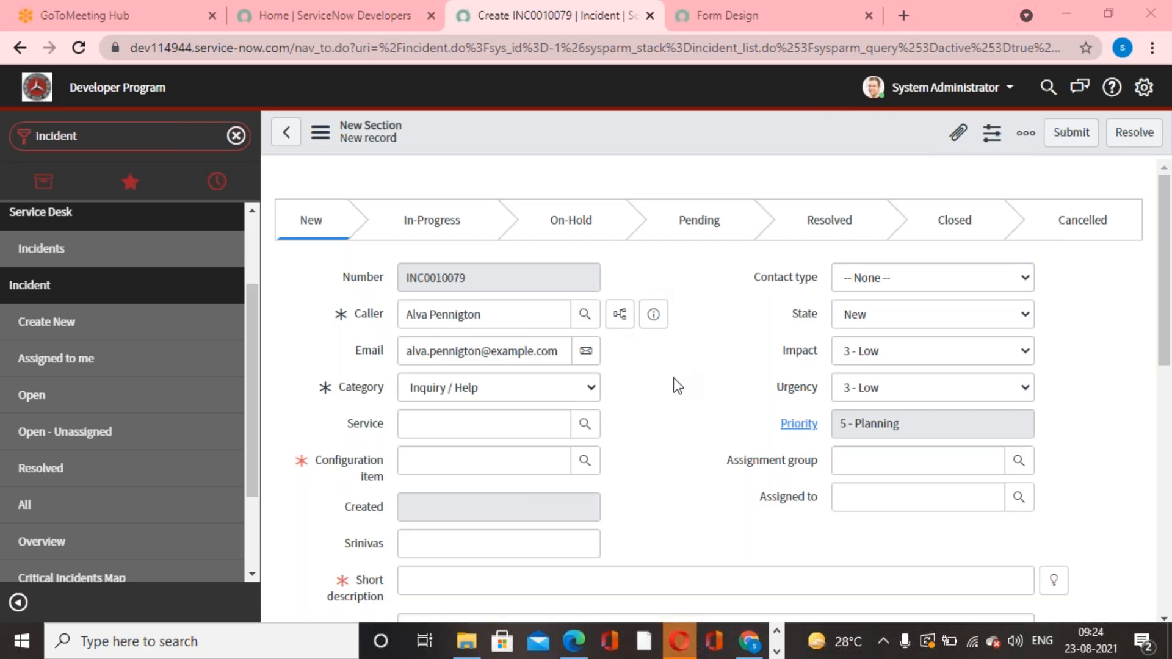
pyautogui.doubleClick(423, 315)
pyautogui.moveTo(423, 315); pyautogui.dragTo(498, 316)
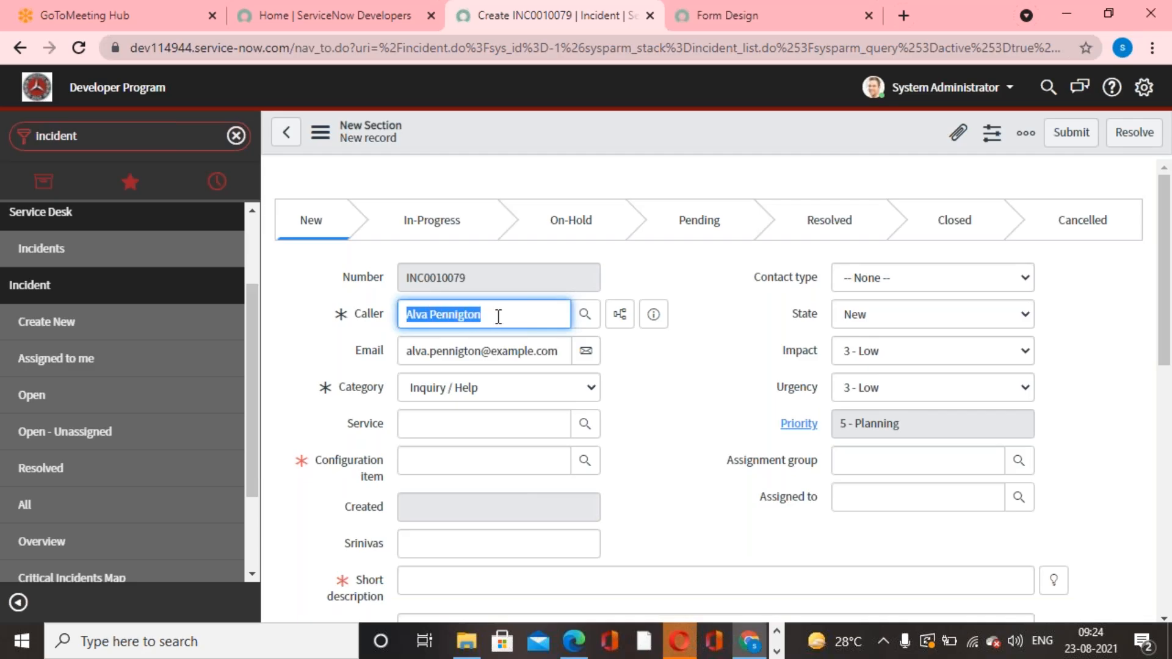
pyautogui.click(651, 383)
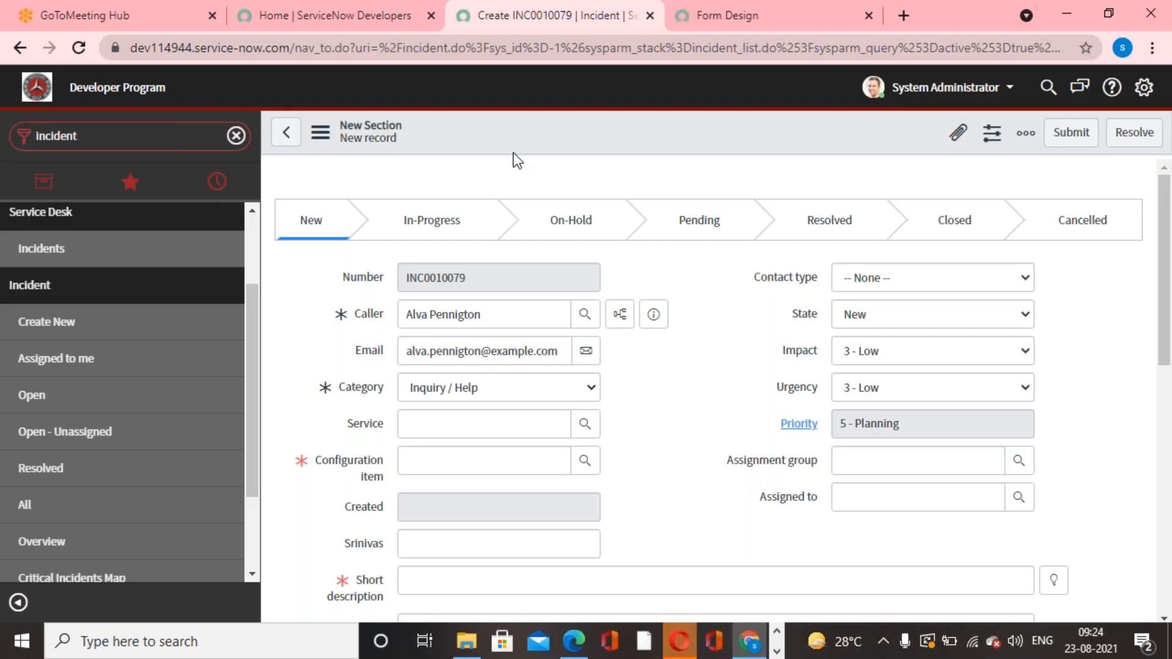
# Open the Incident form layout configuration, discarding the unsaved record, and return to a blank new incident.
pyautogui.rightClick(511, 136)
pyautogui.moveTo(596, 177)
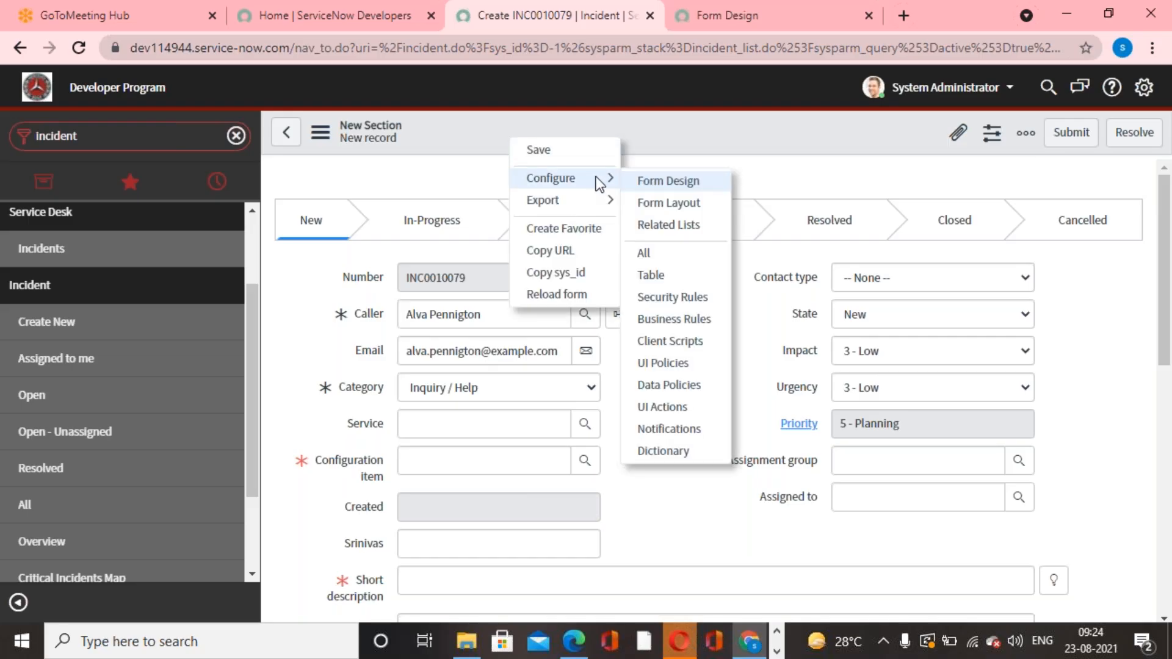
pyautogui.click(690, 206)
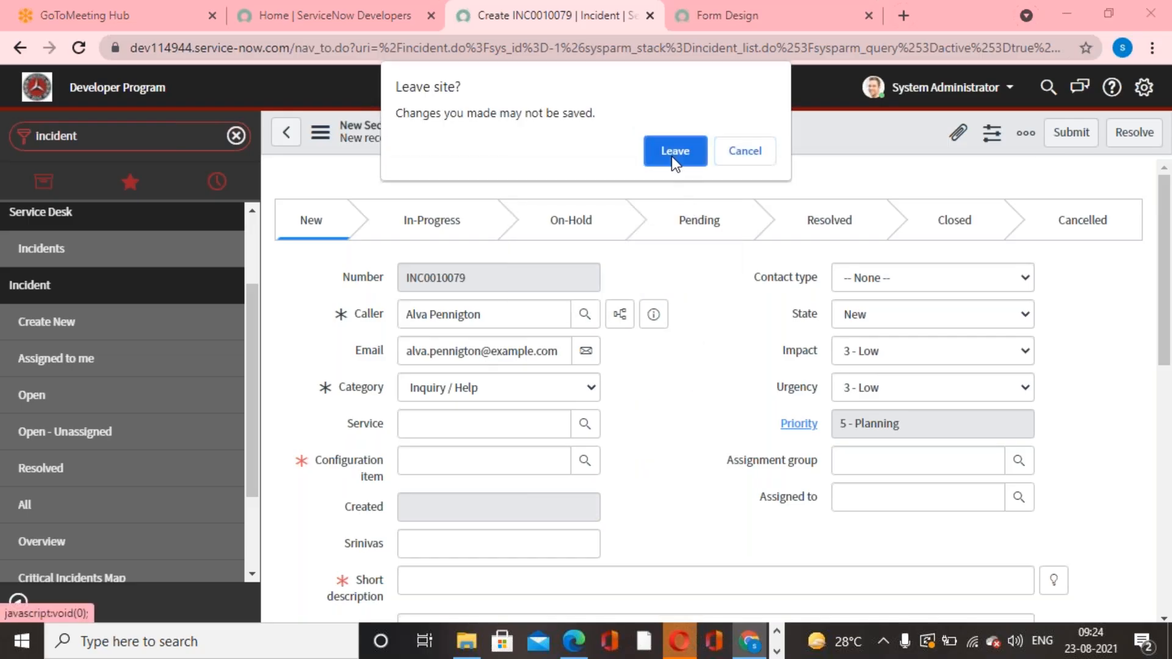
pyautogui.click(671, 155)
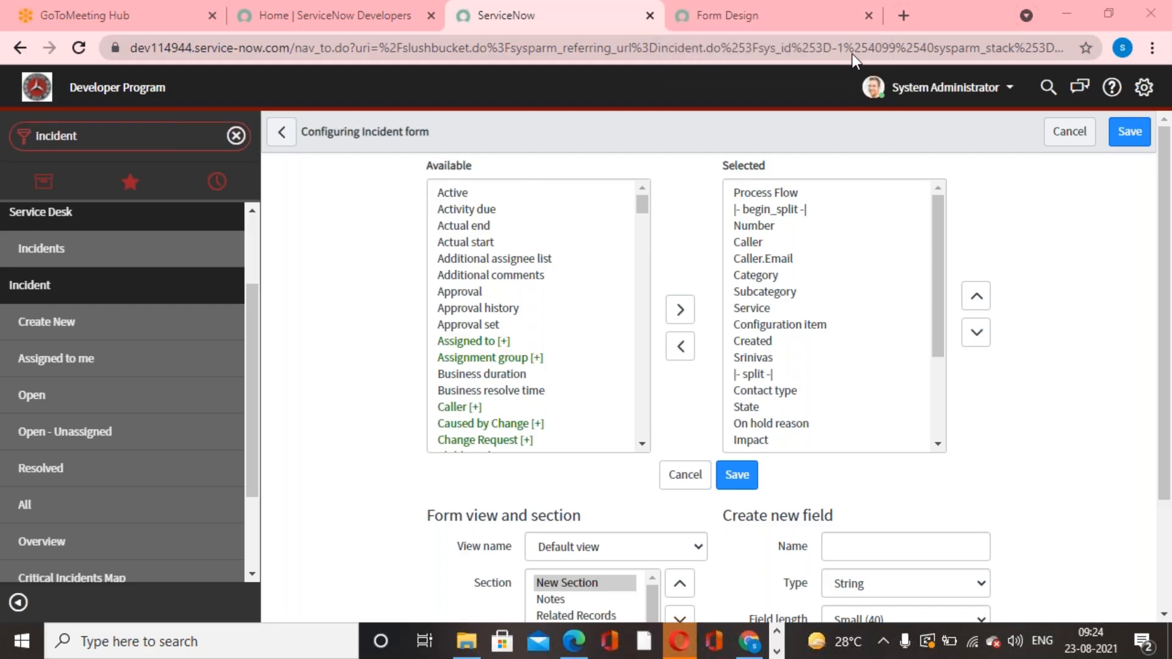
pyautogui.click(282, 131)
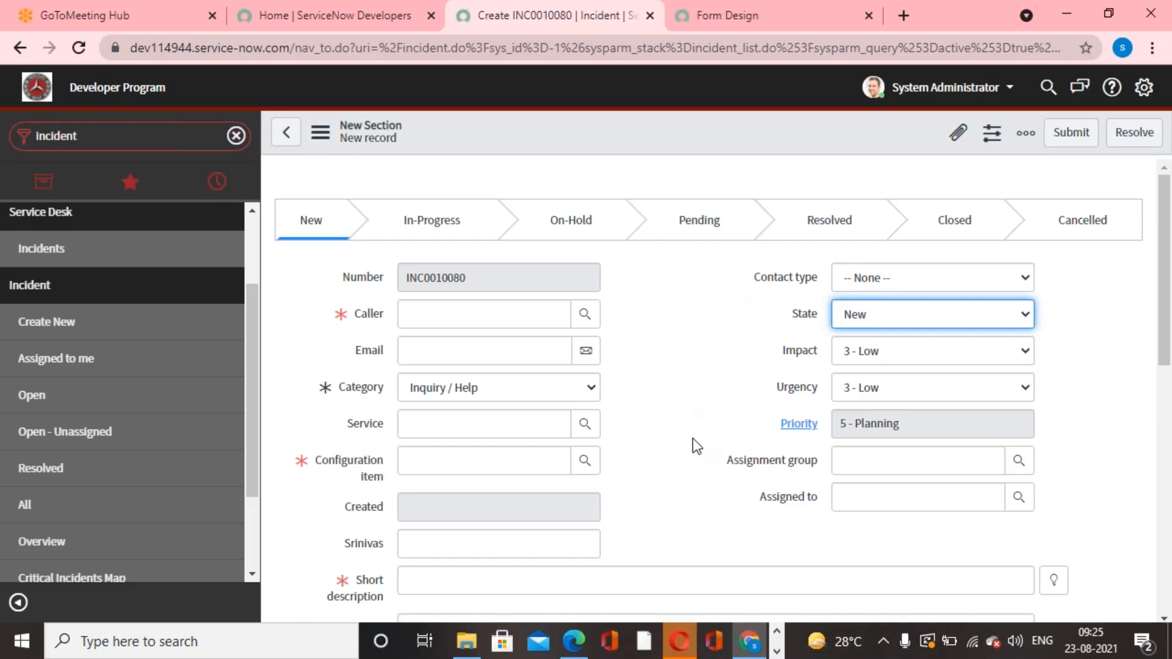
# Fill in the Caller of the new incident with the third user in the user lookup list.
pyautogui.click(698, 379)
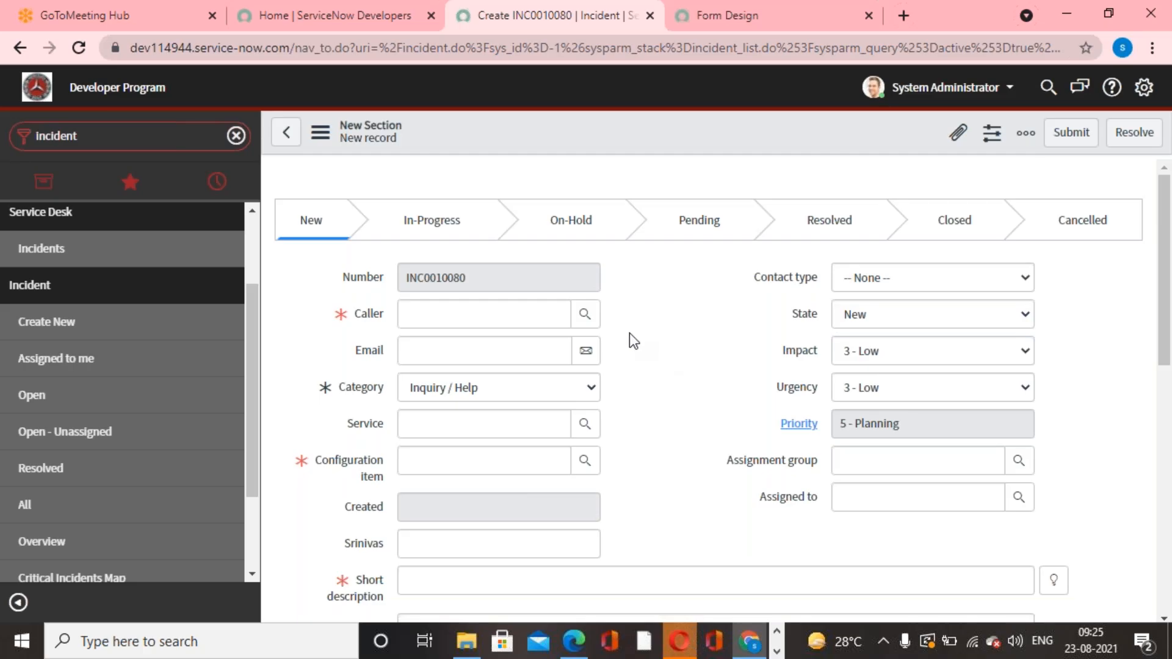
pyautogui.click(585, 314)
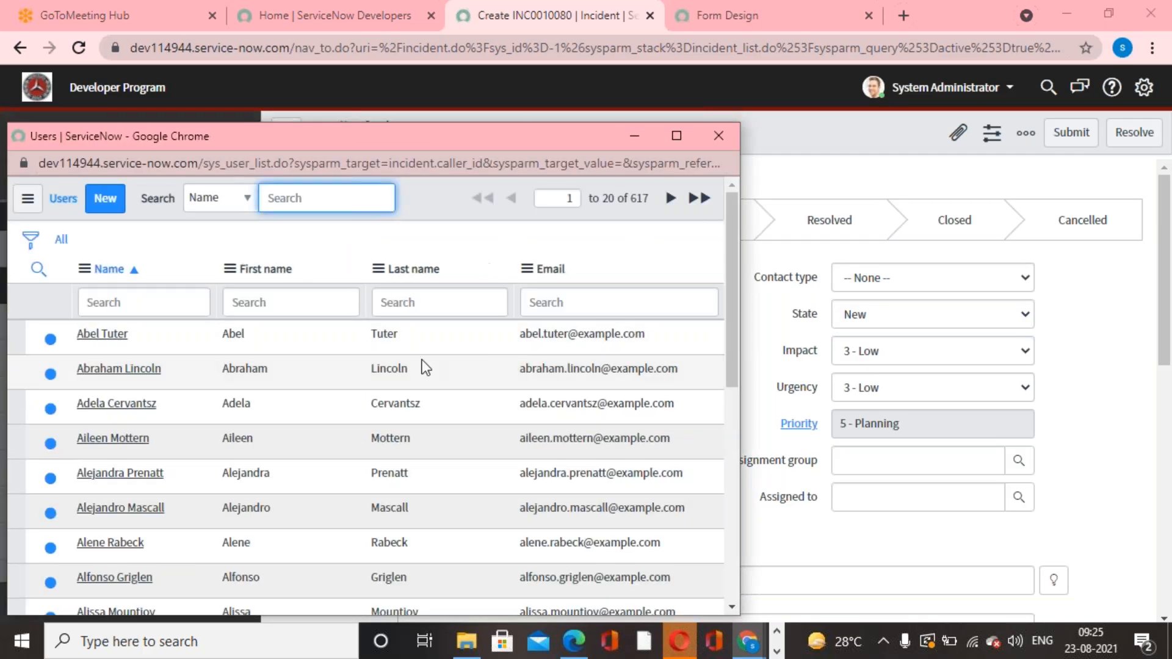
pyautogui.click(122, 404)
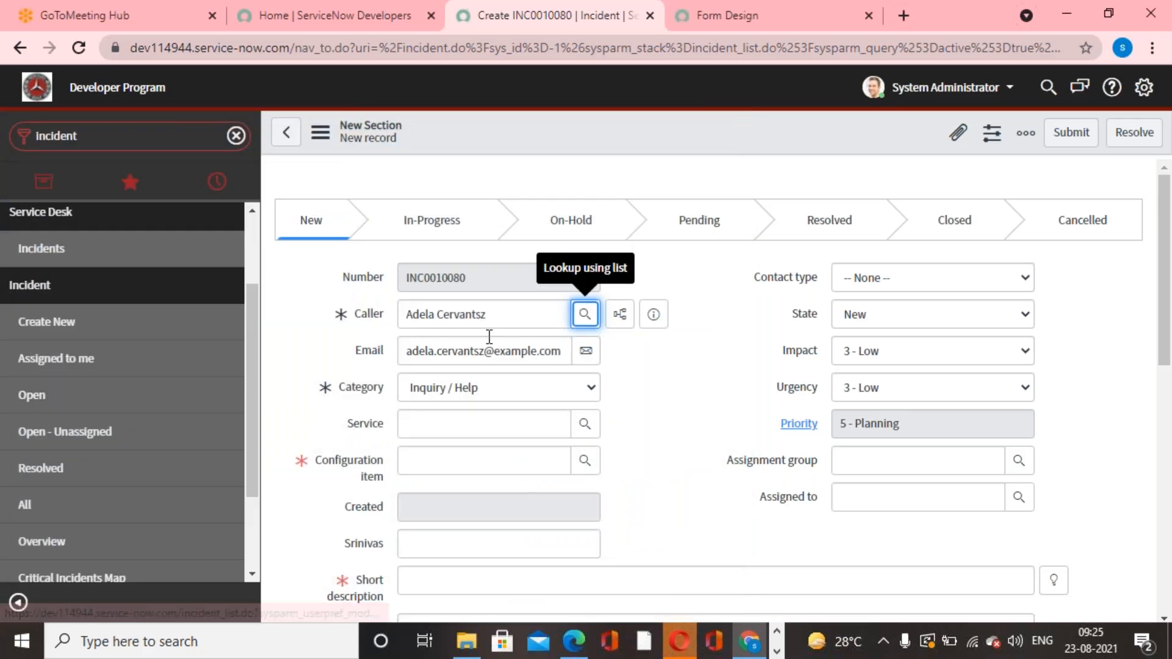
pyautogui.moveTo(498, 314); pyautogui.dragTo(361, 322)
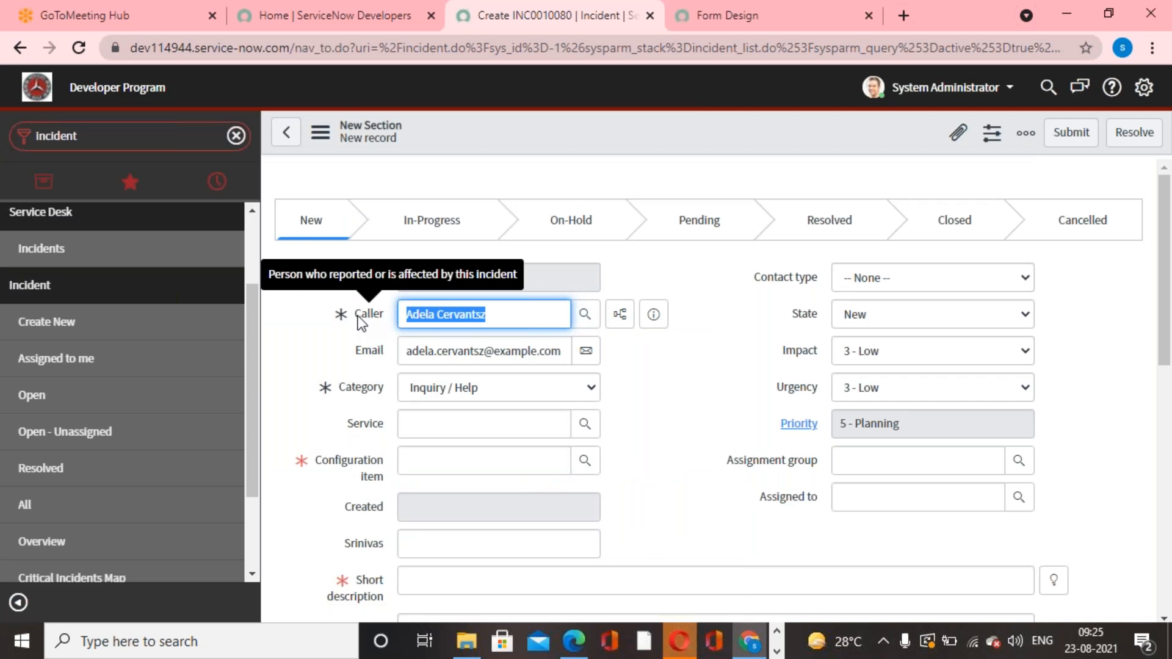
pyautogui.click(830, 24)
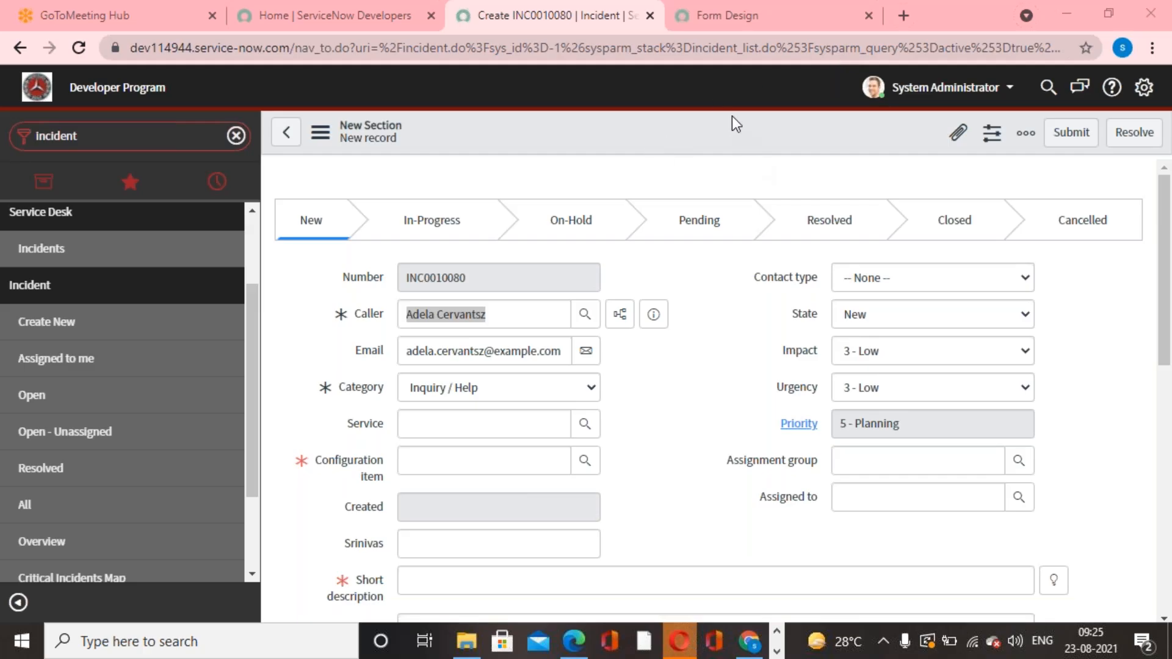
pyautogui.click(706, 412)
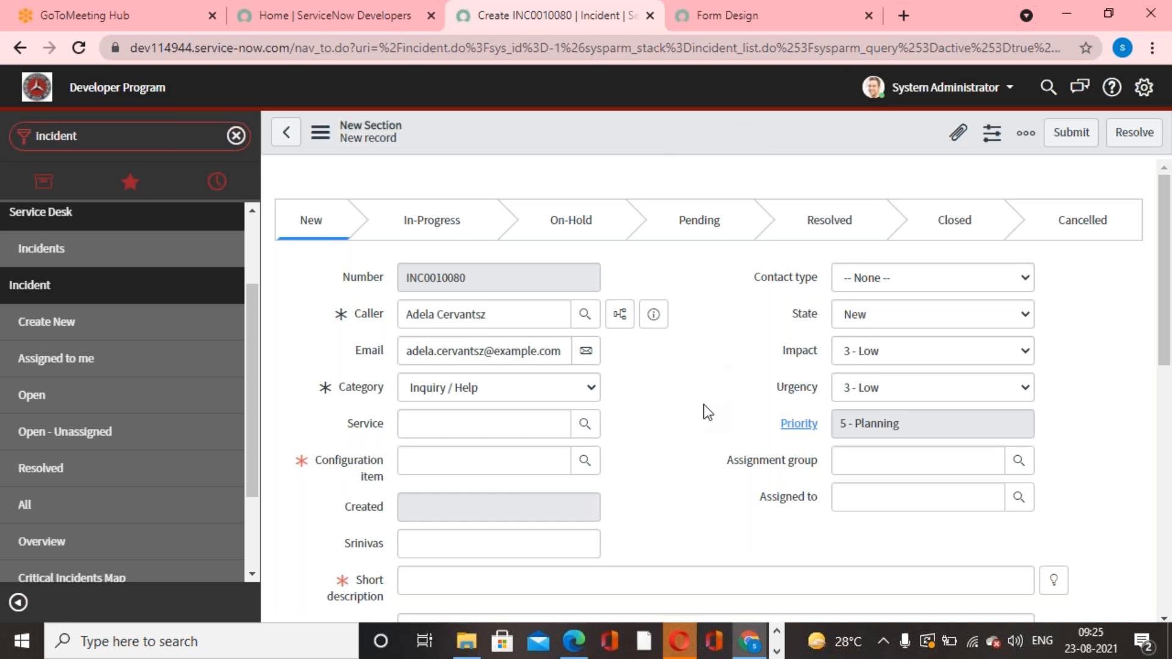
pyautogui.moveTo(501, 314); pyautogui.dragTo(403, 318)
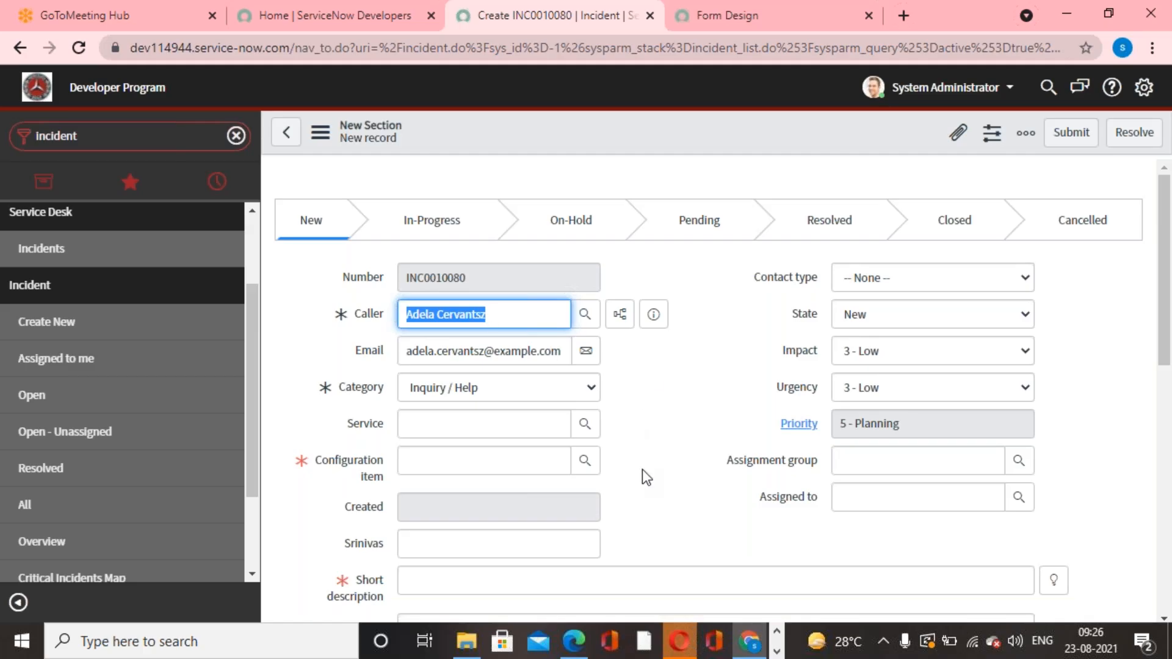
pyautogui.click(712, 309)
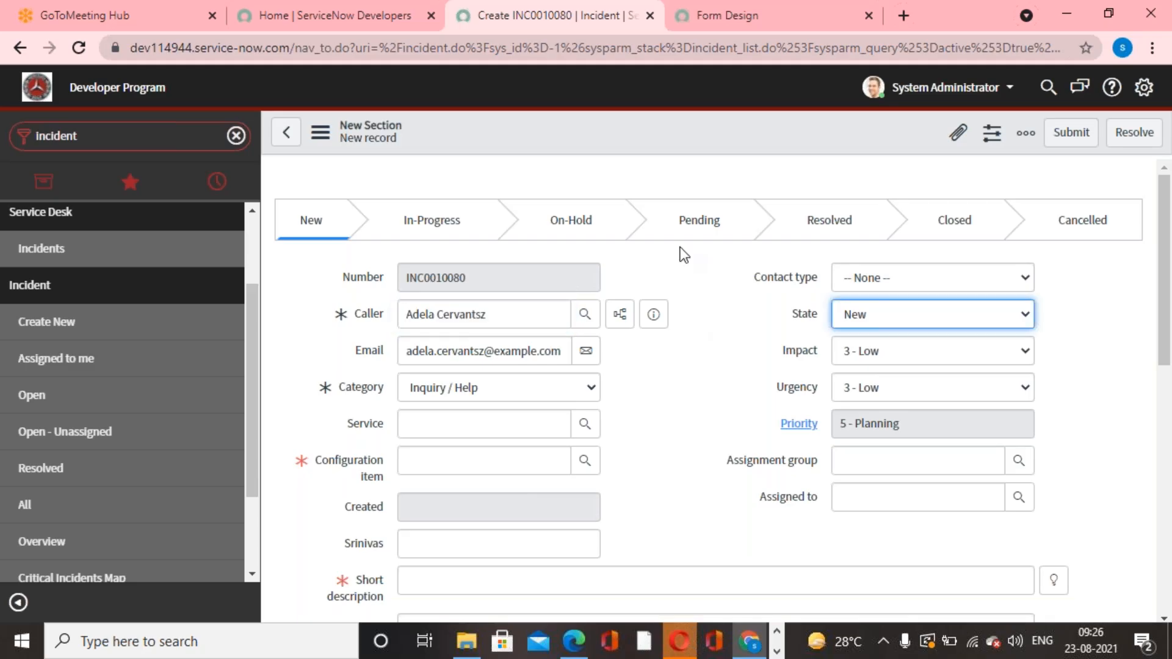
# Open the form layout configuration of the Incident form, discarding the unsaved new record.
pyautogui.rightClick(580, 125)
pyautogui.moveTo(651, 163)
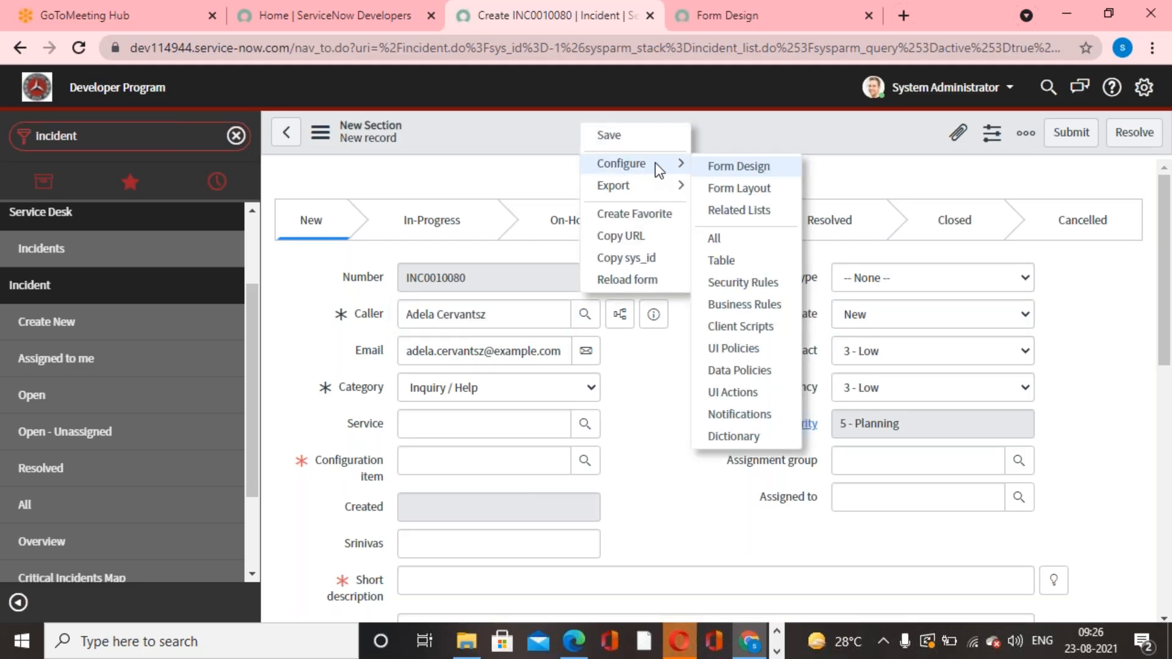
pyautogui.click(766, 185)
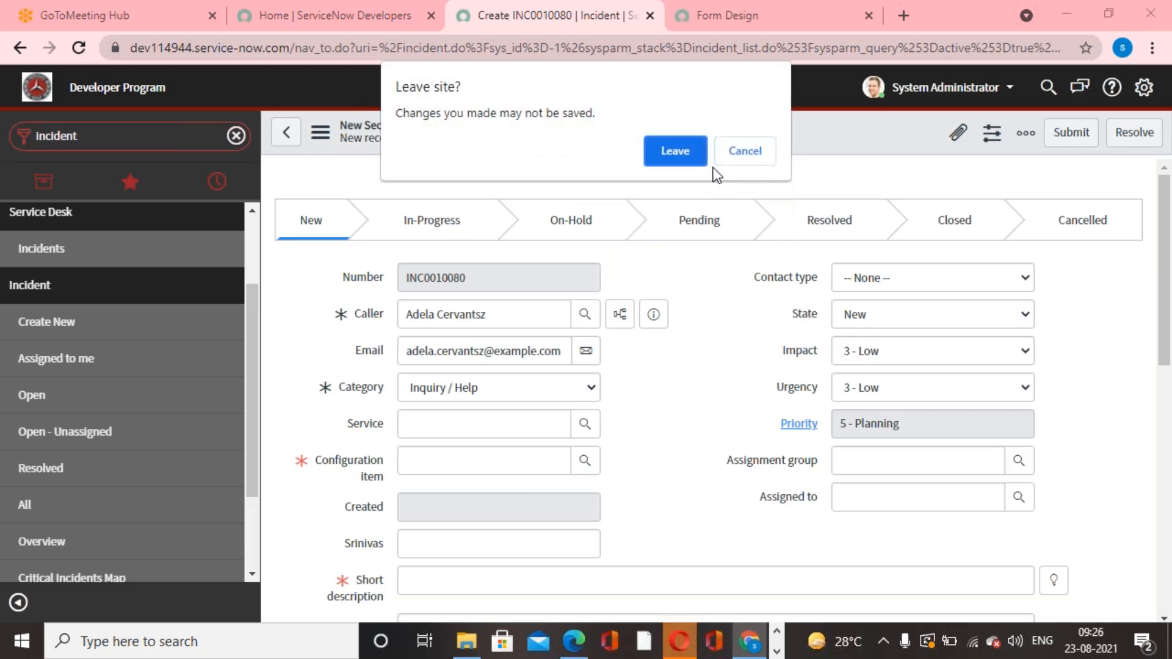
pyautogui.click(687, 149)
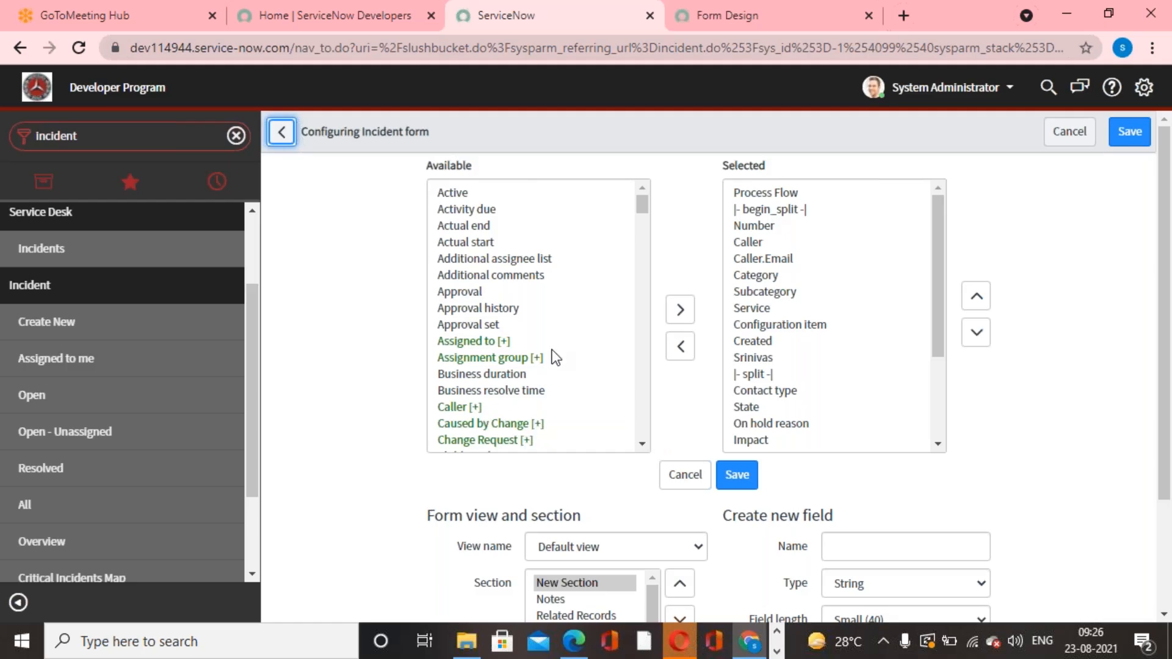
# Expand the Caller reference in the available fields into its related User fields.
pyautogui.scroll(-3, 559, 352)
pyautogui.click(459, 317)
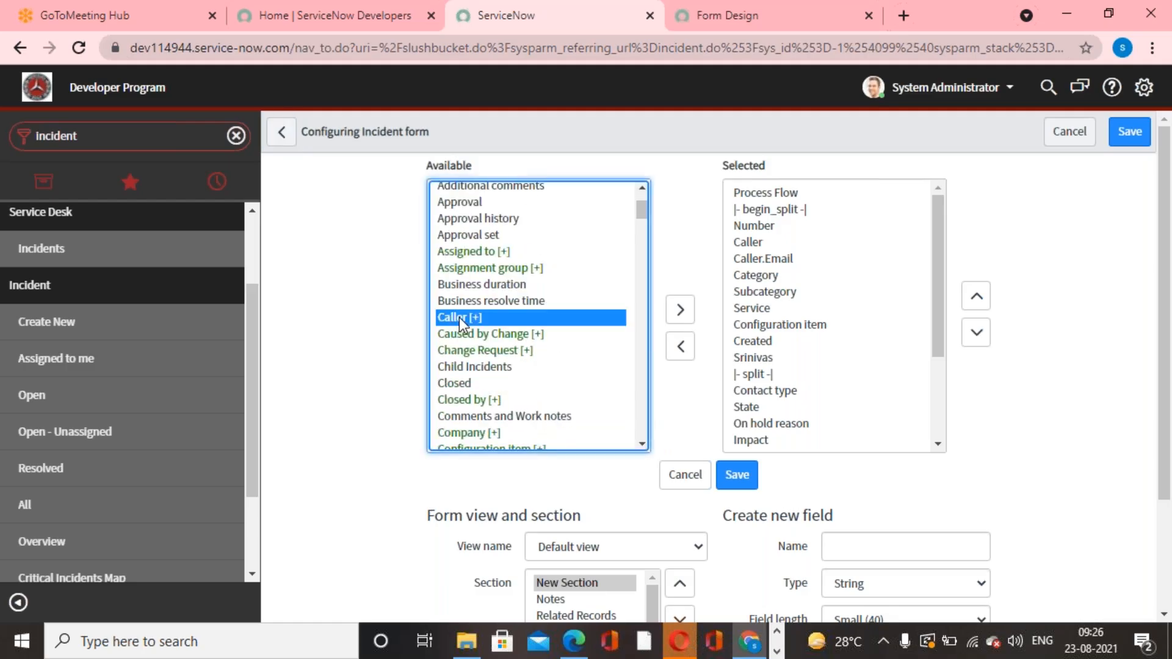
pyautogui.click(683, 279)
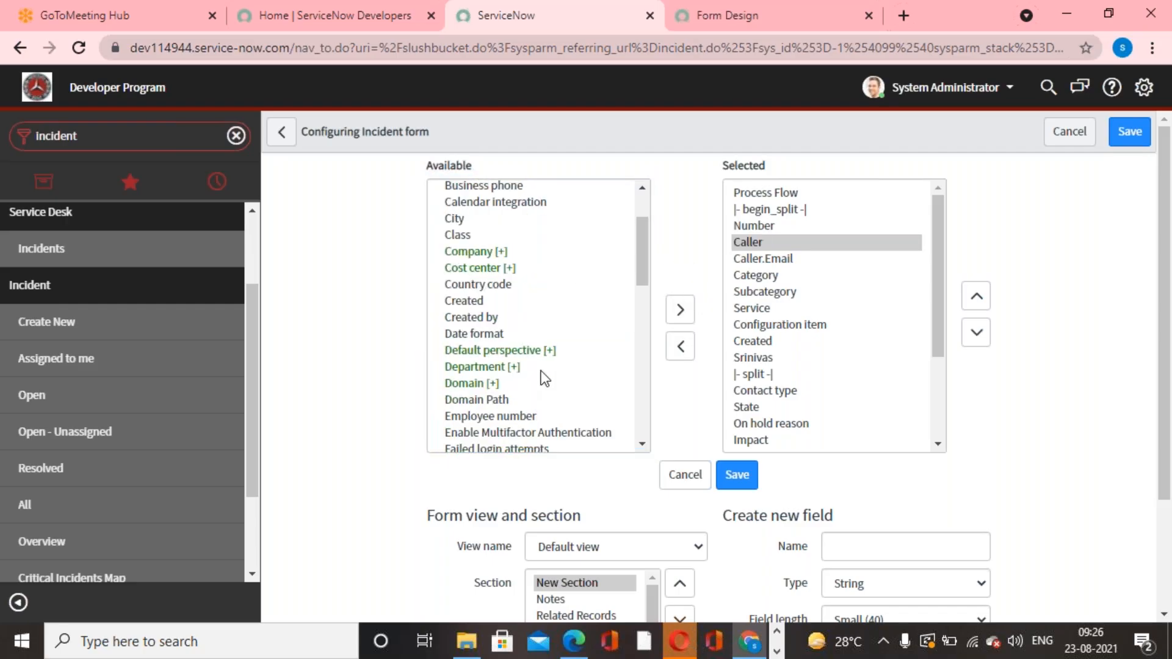
# Expand Department under the Caller's User fields and add its Department head field to the selected Incident form fields.
pyautogui.click(490, 369)
pyautogui.click(678, 280)
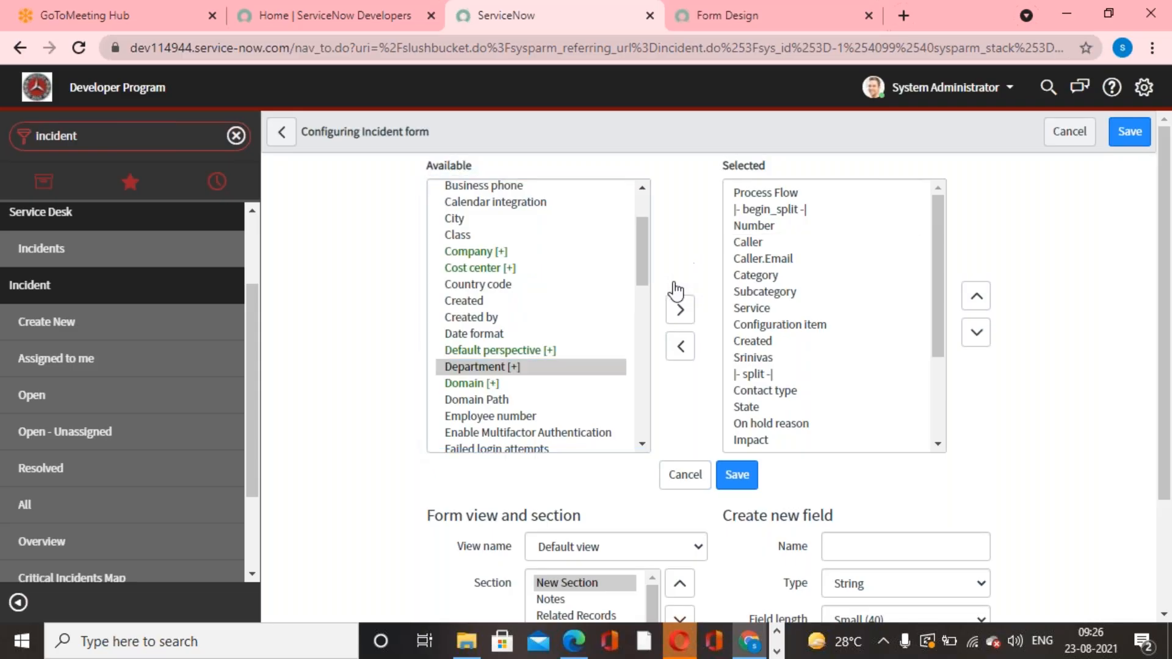
pyautogui.scroll(2, 549, 288)
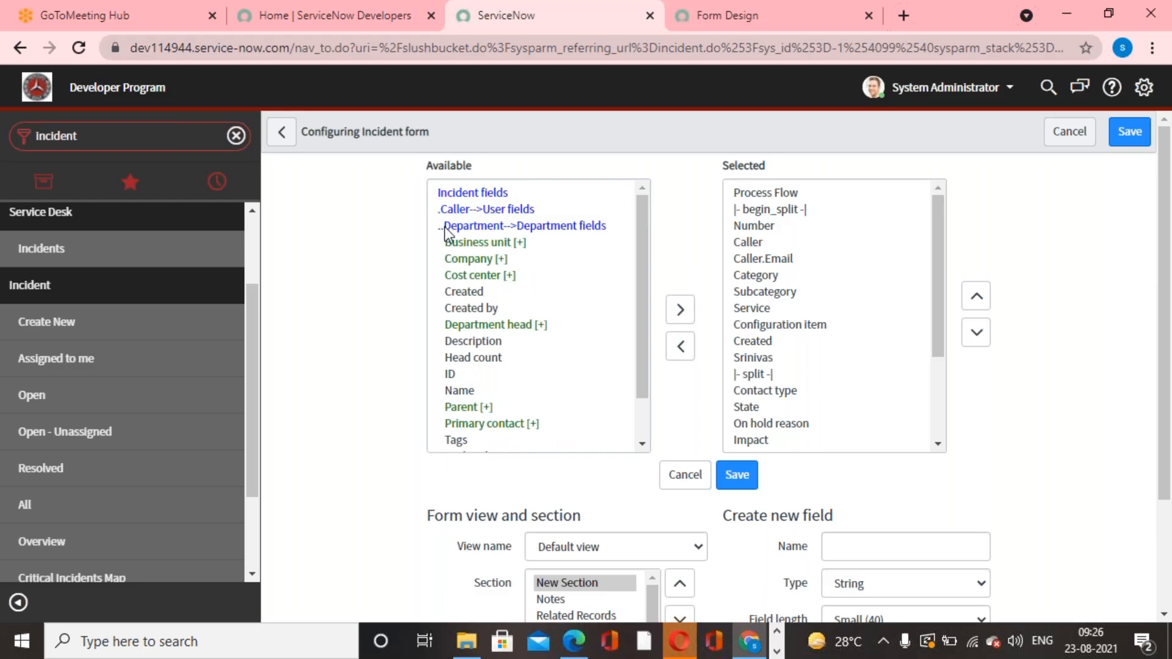
pyautogui.scroll(-1, 499, 318)
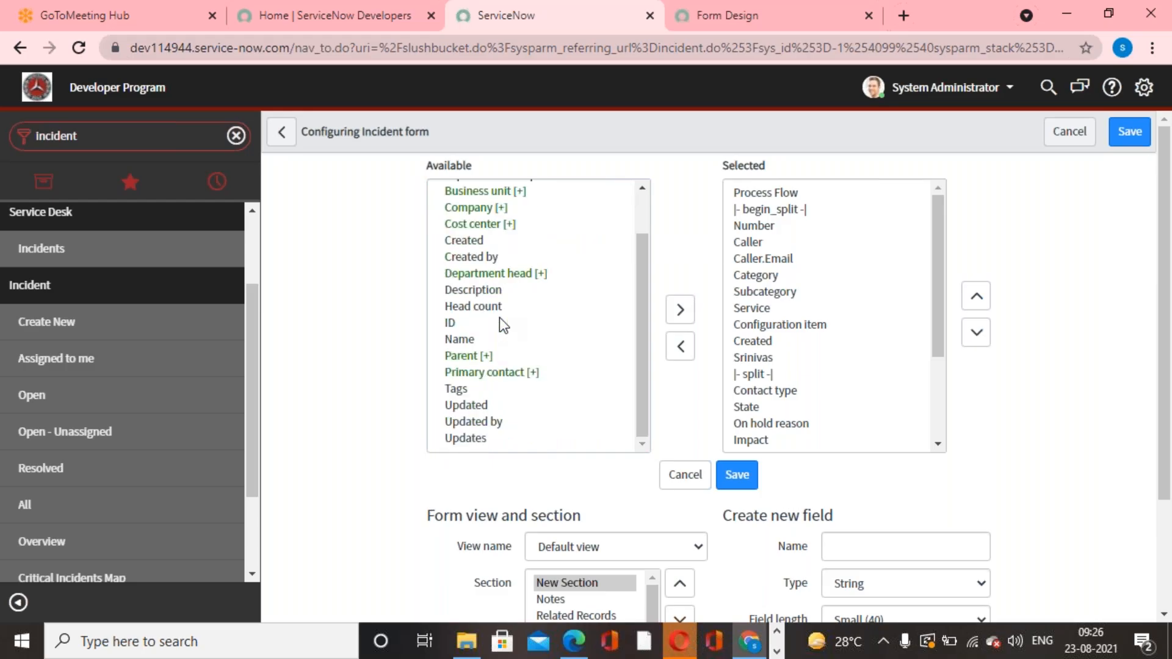
pyautogui.scroll(1, 499, 317)
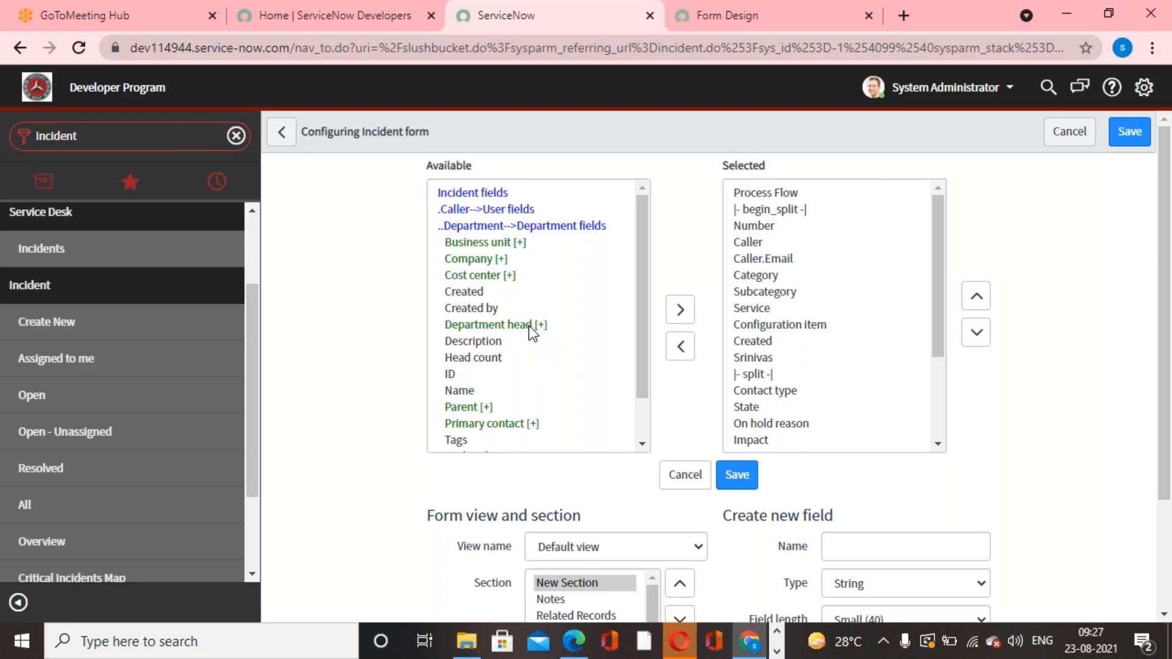
pyautogui.click(528, 324)
pyautogui.click(680, 314)
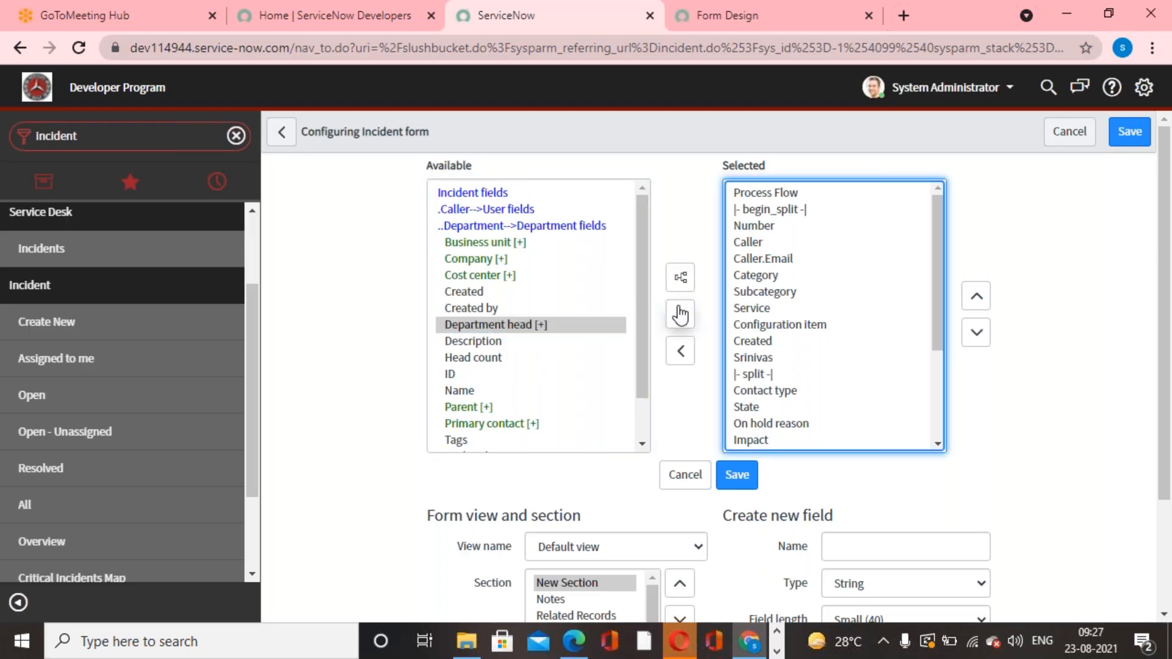
# Move Caller.Department.Department head directly below Caller.Email in the selected fields and save the form layout.
pyautogui.moveTo(935, 273); pyautogui.dragTo(942, 438)
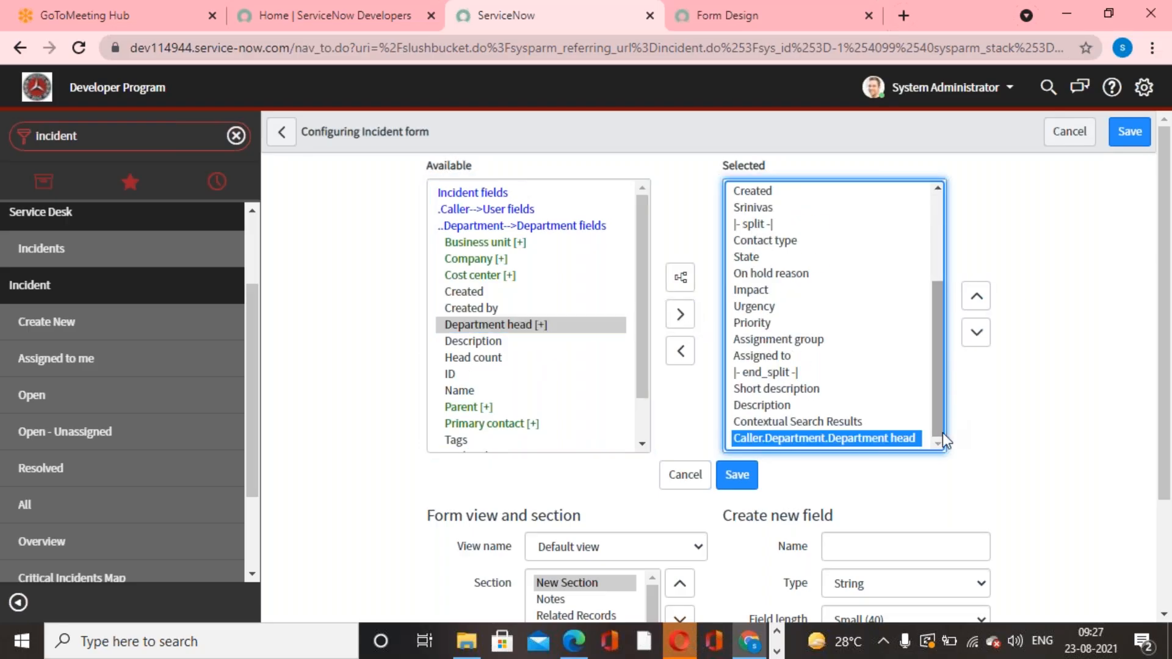
pyautogui.click(975, 299)
pyautogui.click(975, 298)
pyautogui.click(975, 298)
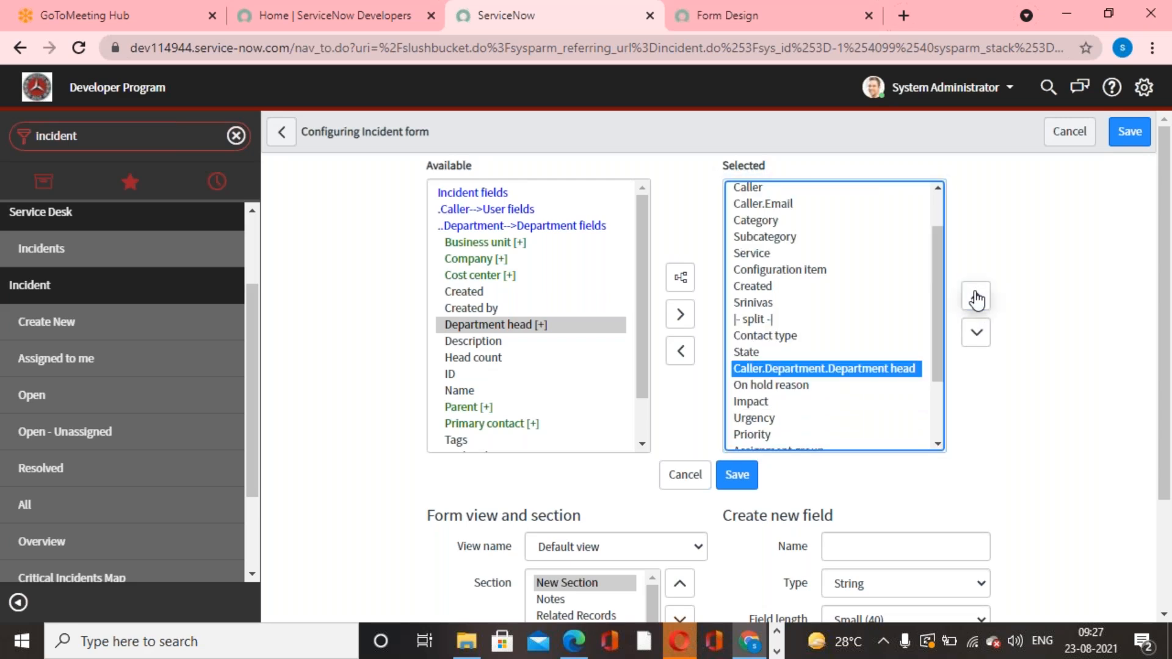
pyautogui.click(976, 299)
pyautogui.click(976, 298)
pyautogui.click(975, 298)
pyautogui.click(976, 298)
pyautogui.click(975, 299)
pyautogui.click(975, 298)
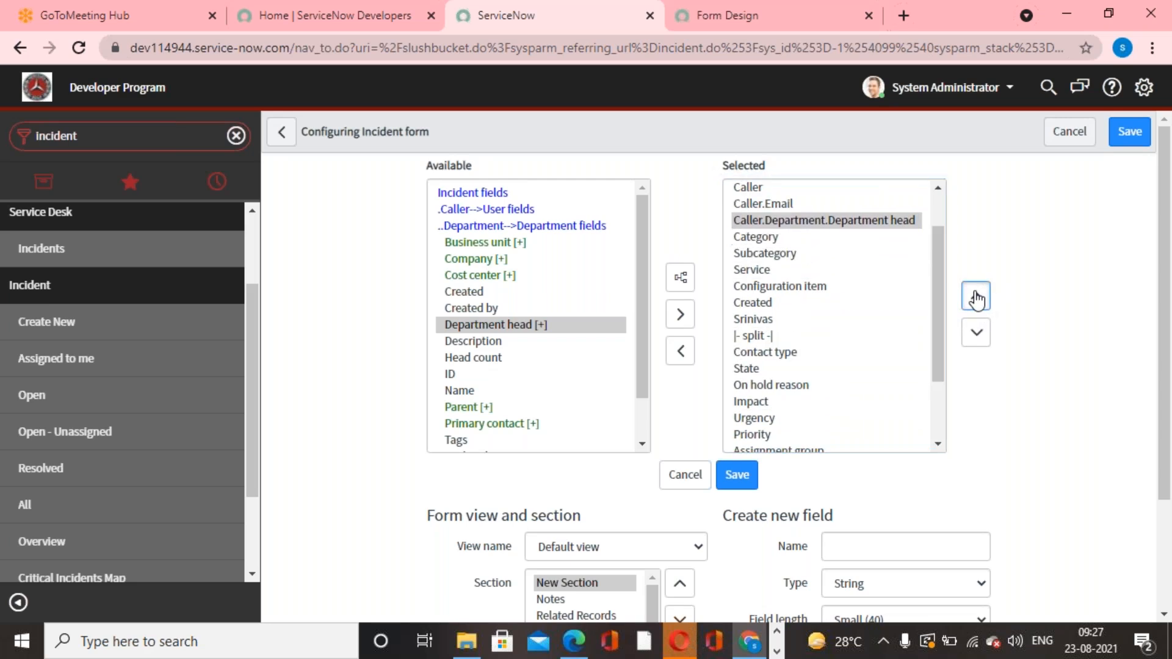
pyautogui.click(975, 298)
pyautogui.click(975, 333)
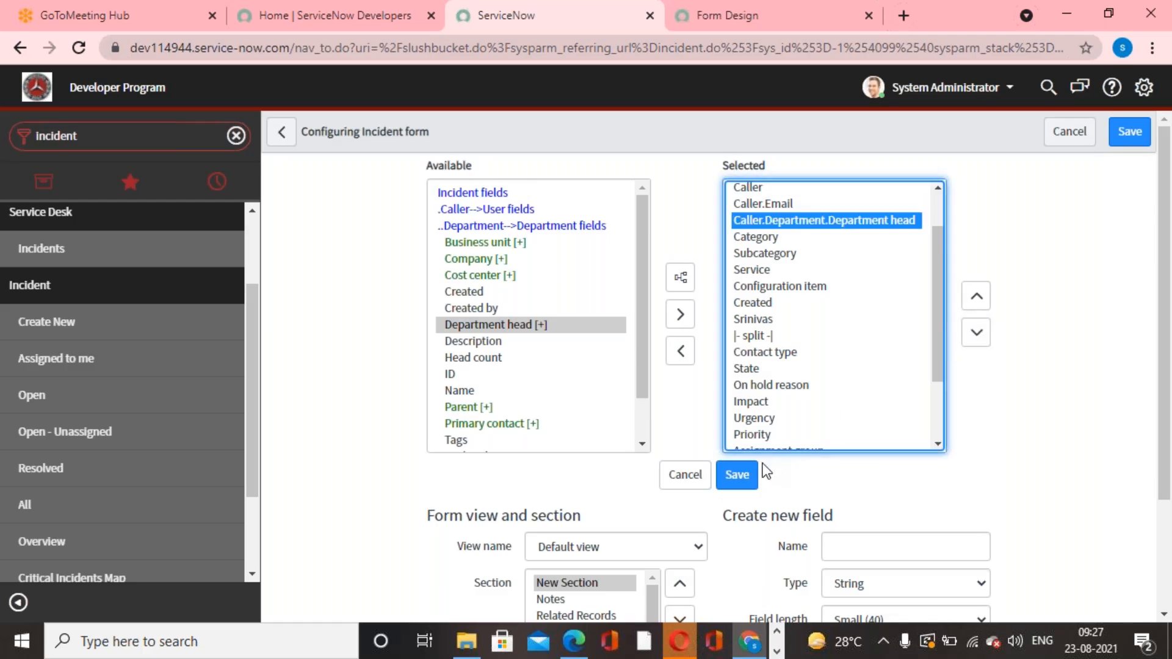
pyautogui.click(737, 476)
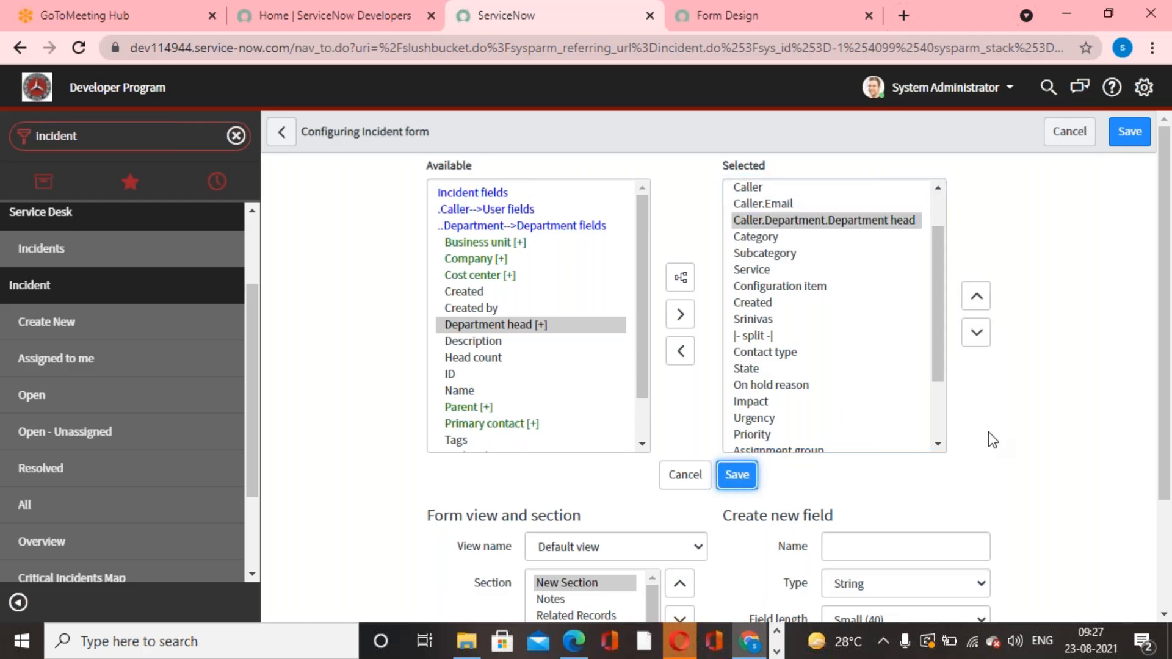
# Fill in the Caller of the new incident with the fourth user in the user lookup list.
pyautogui.click(796, 27)
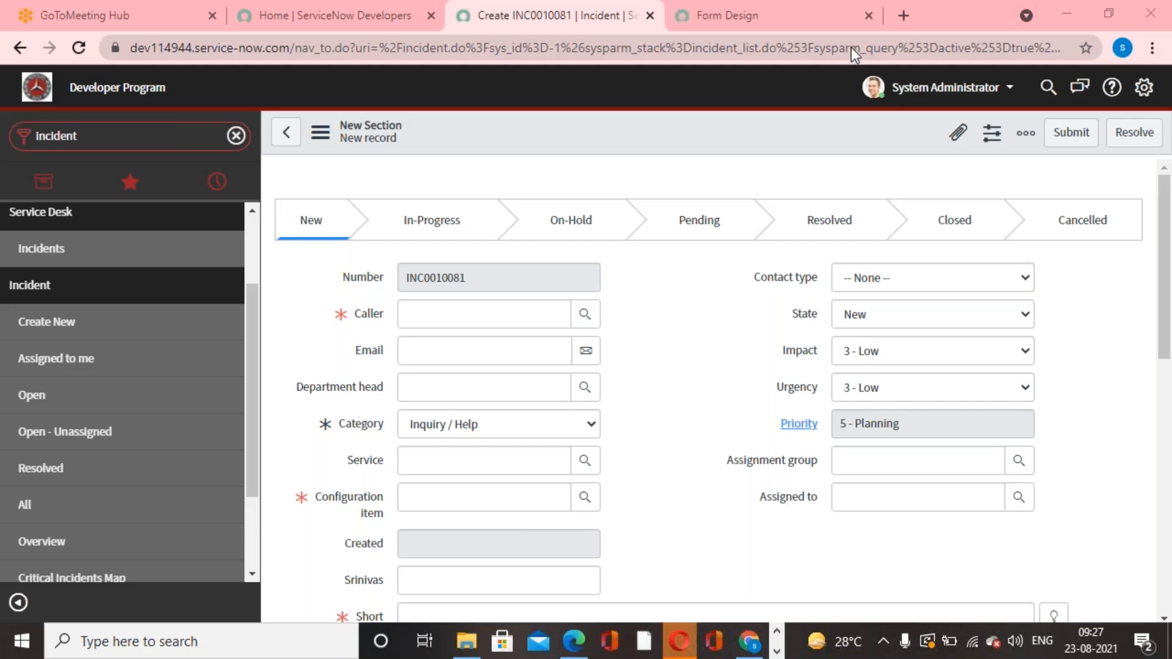
pyautogui.click(587, 315)
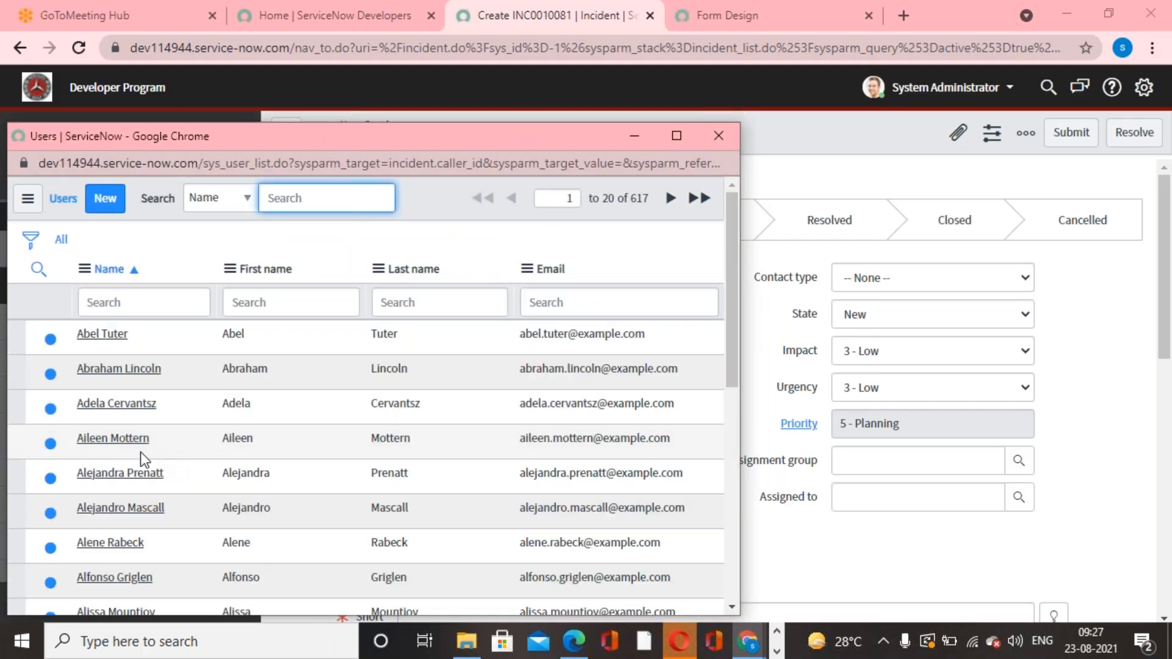
pyautogui.click(130, 440)
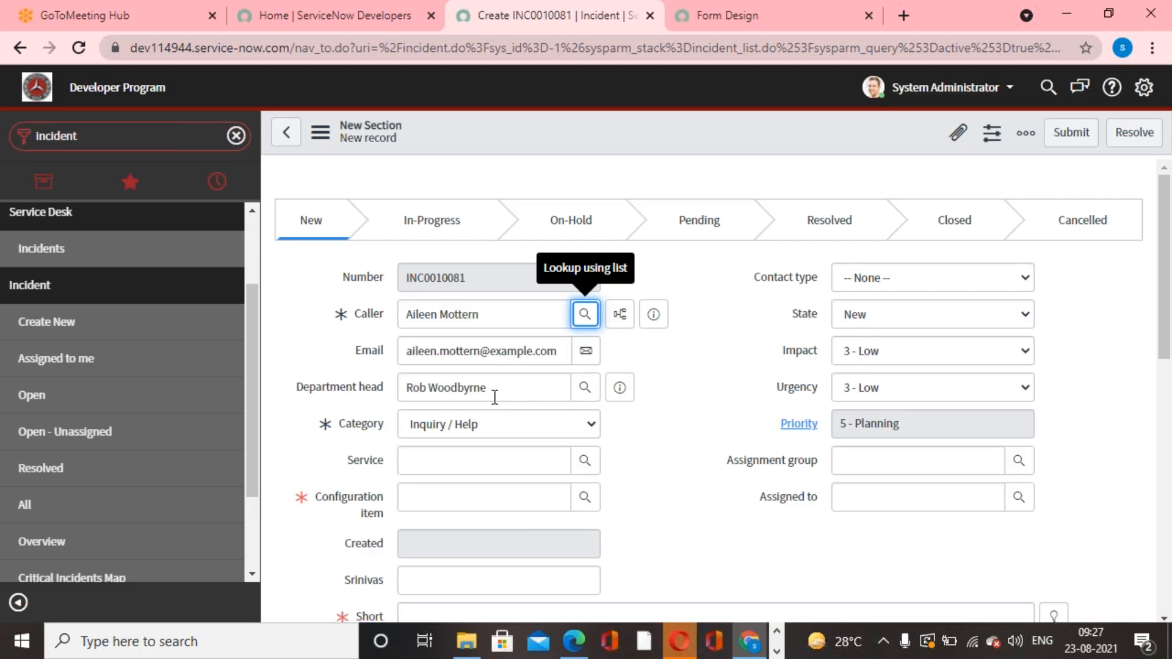
# Preview the user records behind the Caller and Department head fields, checking the caller's department, and close both previews.
pyautogui.click(654, 316)
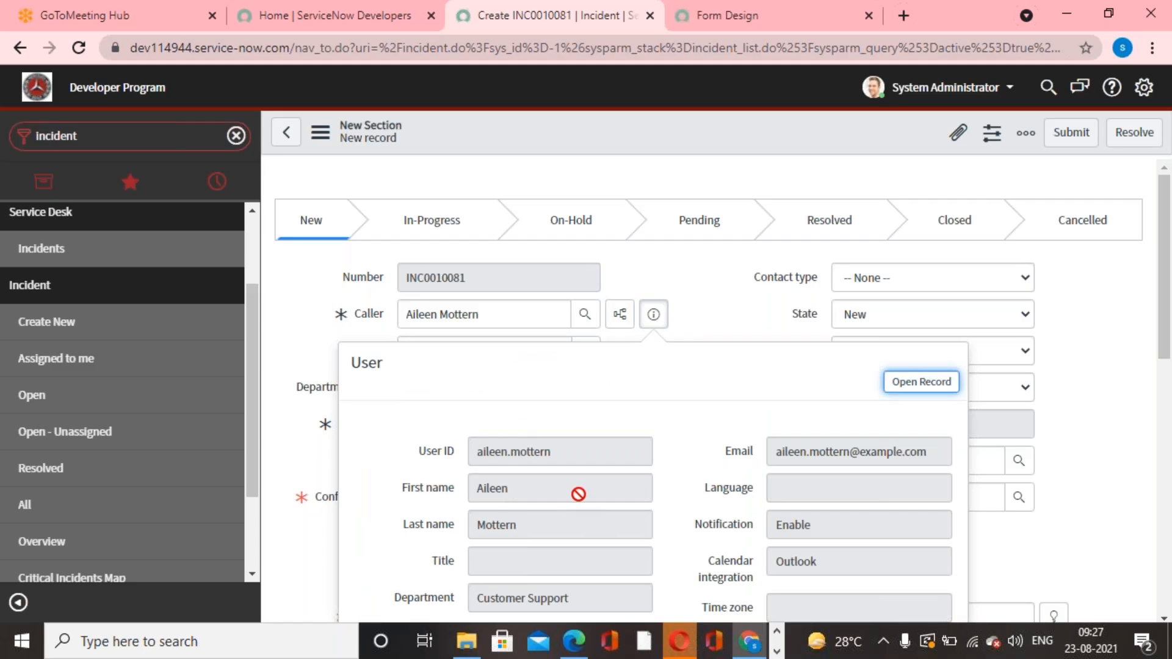
pyautogui.scroll(-2, 578, 494)
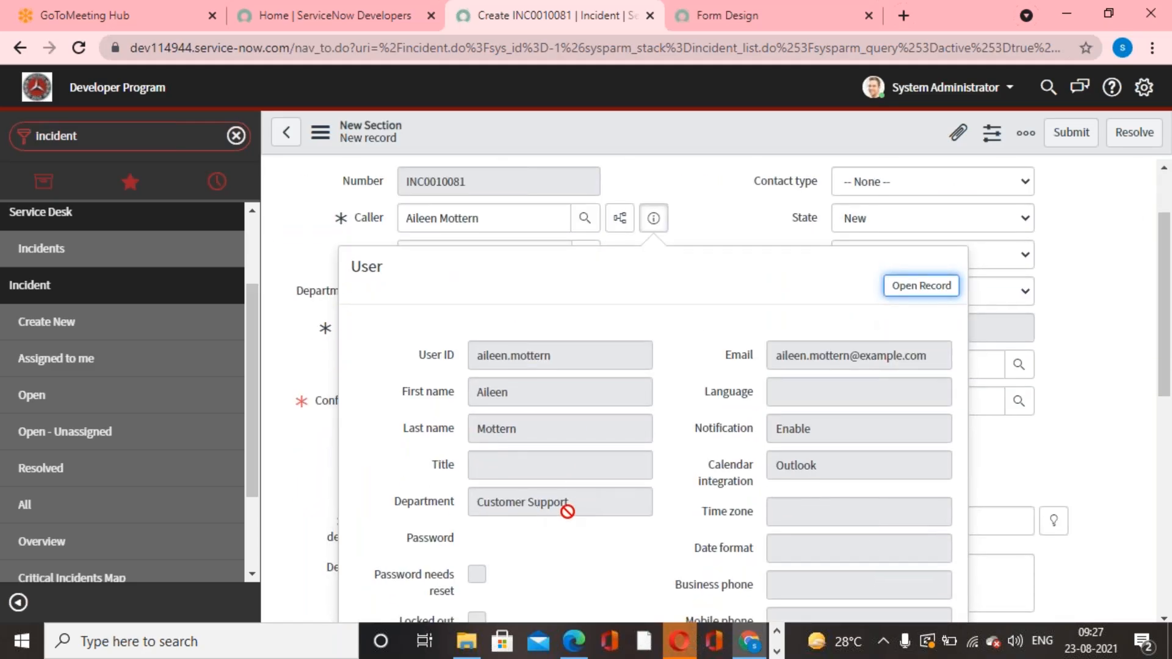
pyautogui.click(1024, 451)
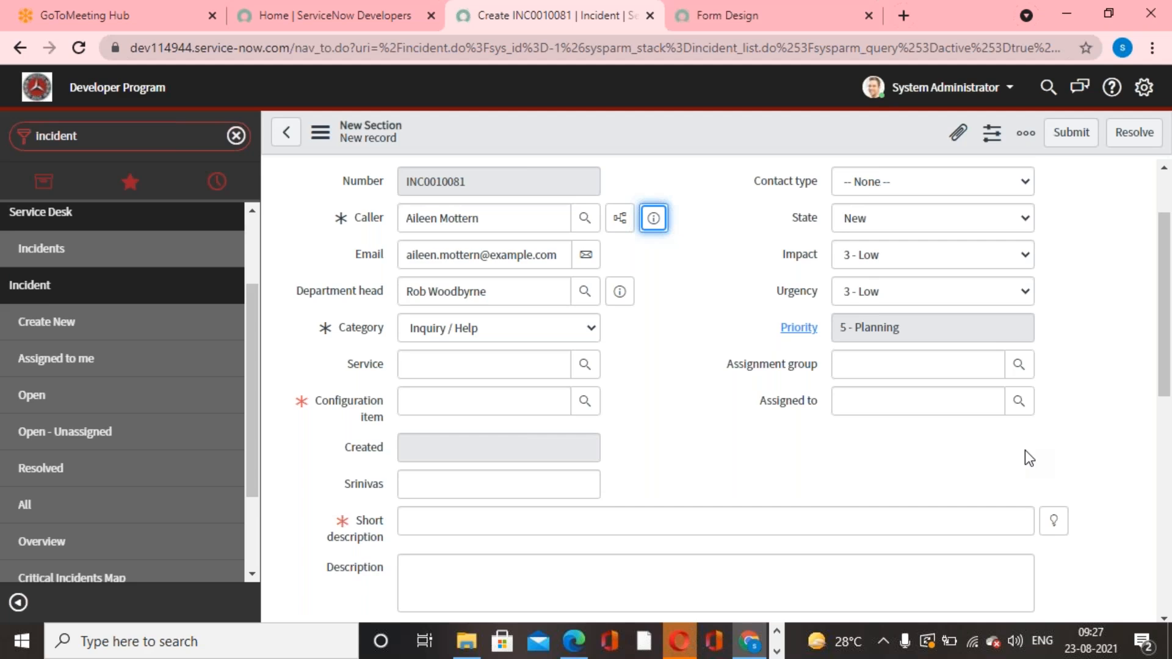
pyautogui.click(620, 292)
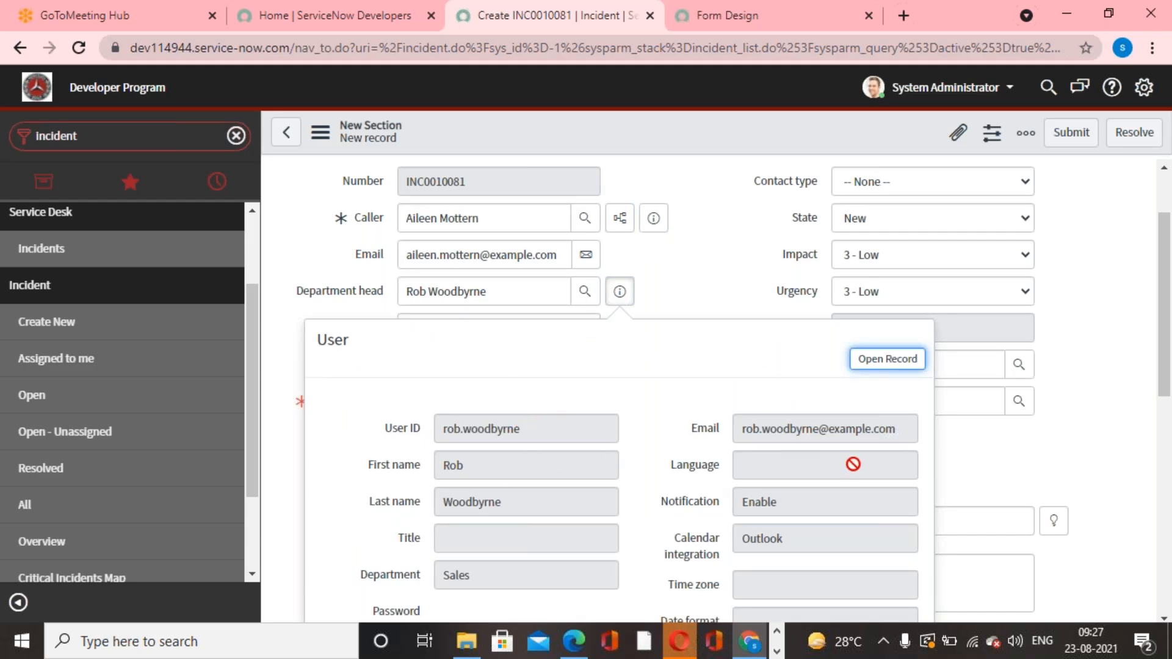
pyautogui.click(1081, 346)
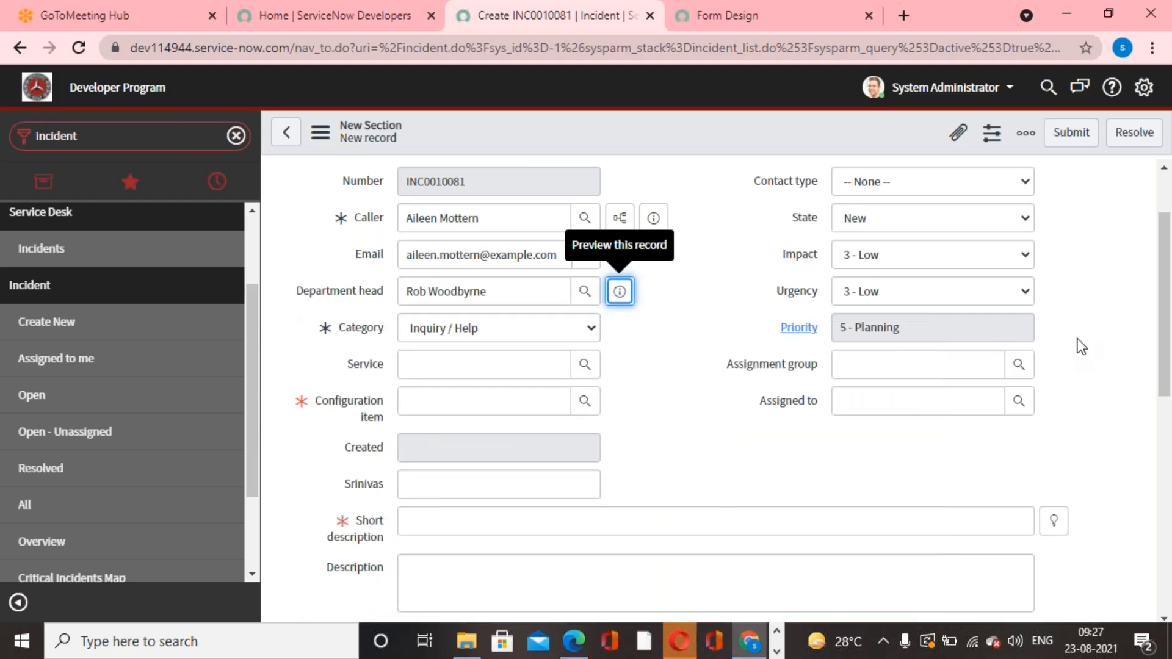
pyautogui.click(657, 386)
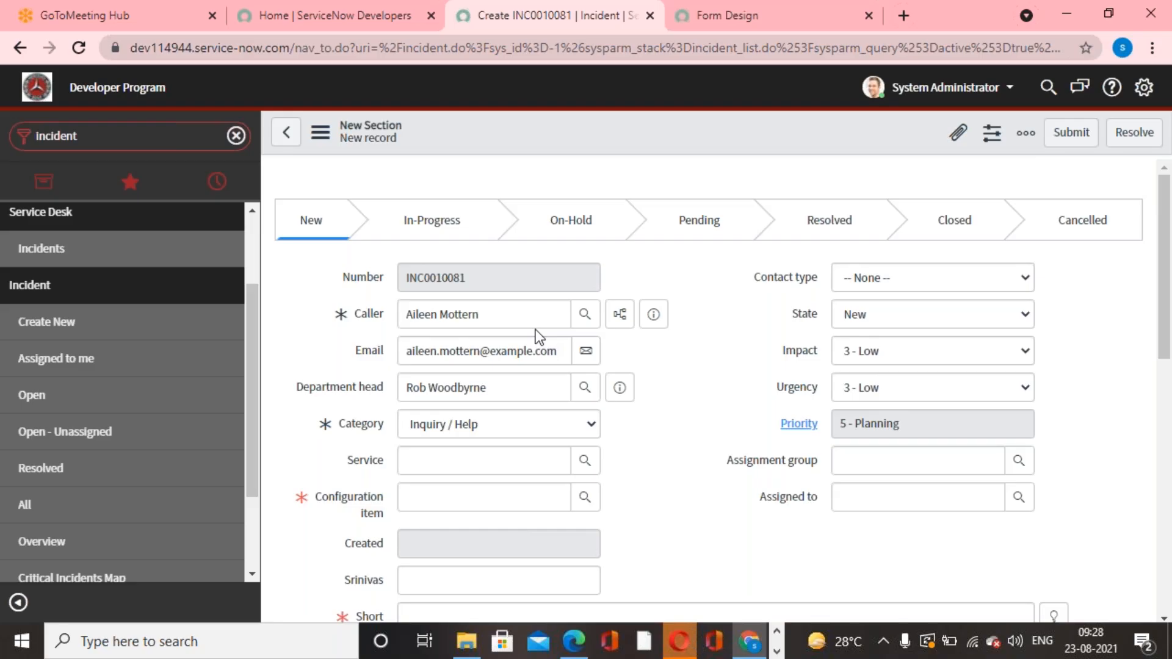
pyautogui.moveTo(482, 314); pyautogui.dragTo(394, 318)
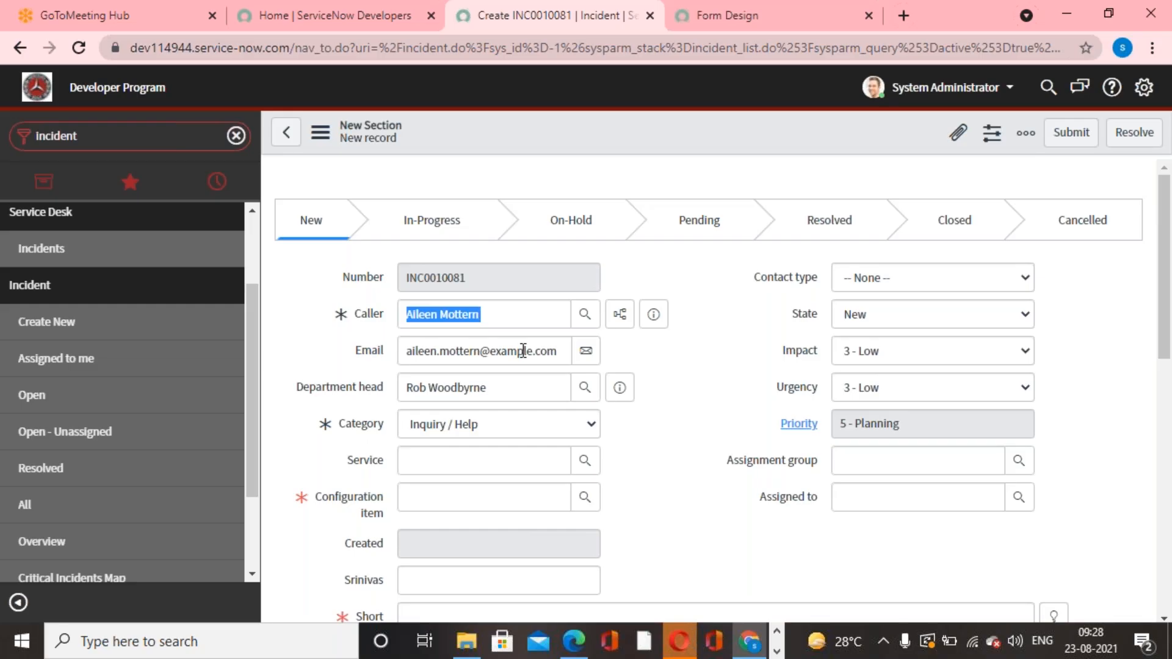
pyautogui.click(671, 374)
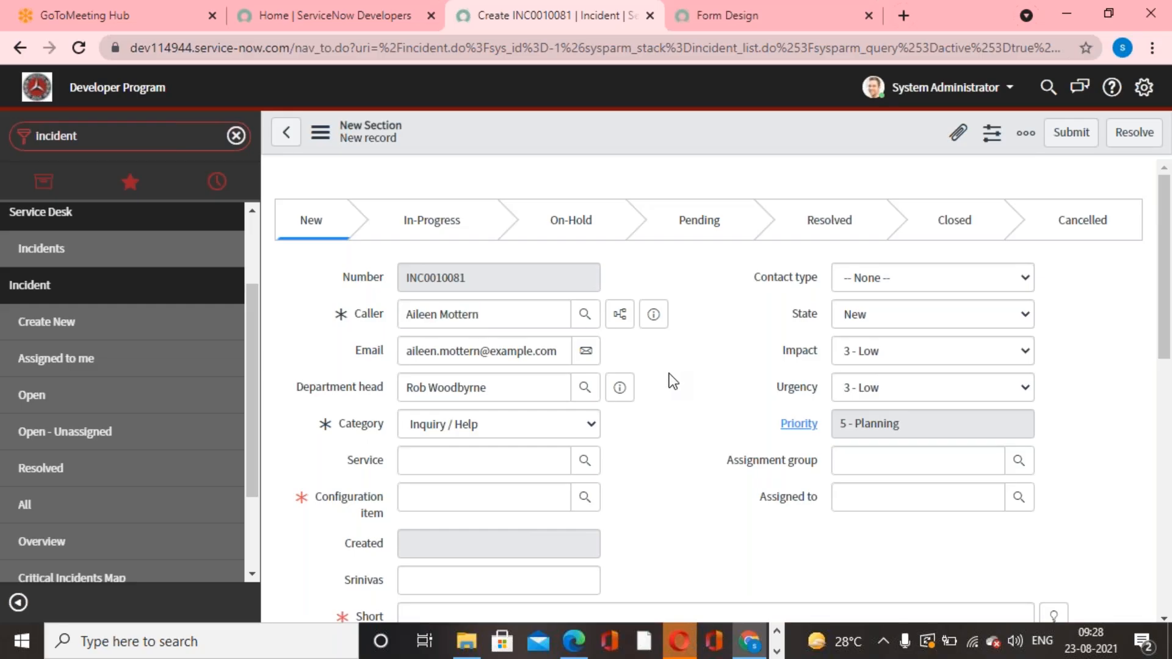
pyautogui.moveTo(478, 314); pyautogui.dragTo(387, 323)
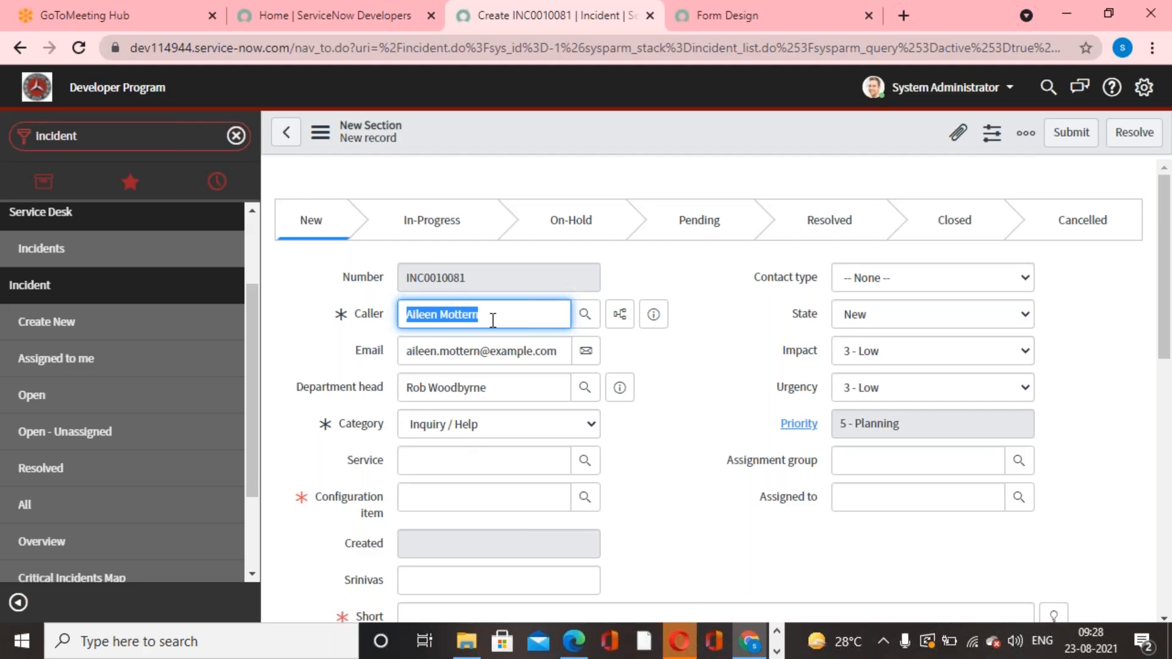
pyautogui.click(661, 405)
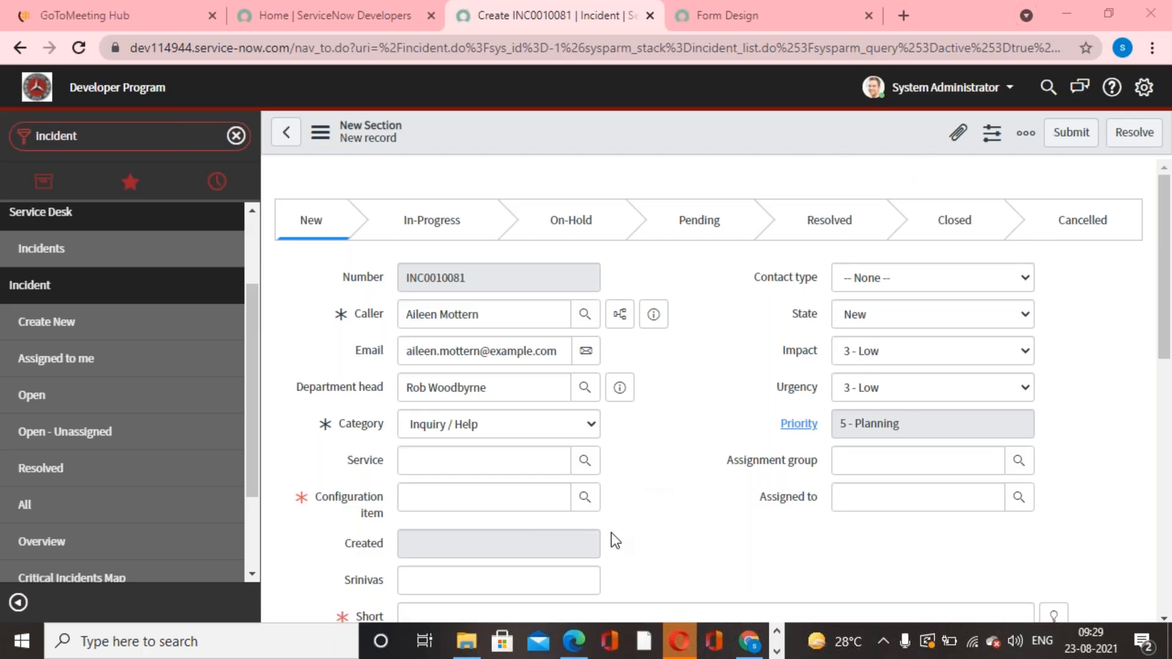
# Switch to the Service Now LIVE First Edition PDF in Edge and go to the Chapter-4 Forms title page.
pyautogui.click(574, 642)
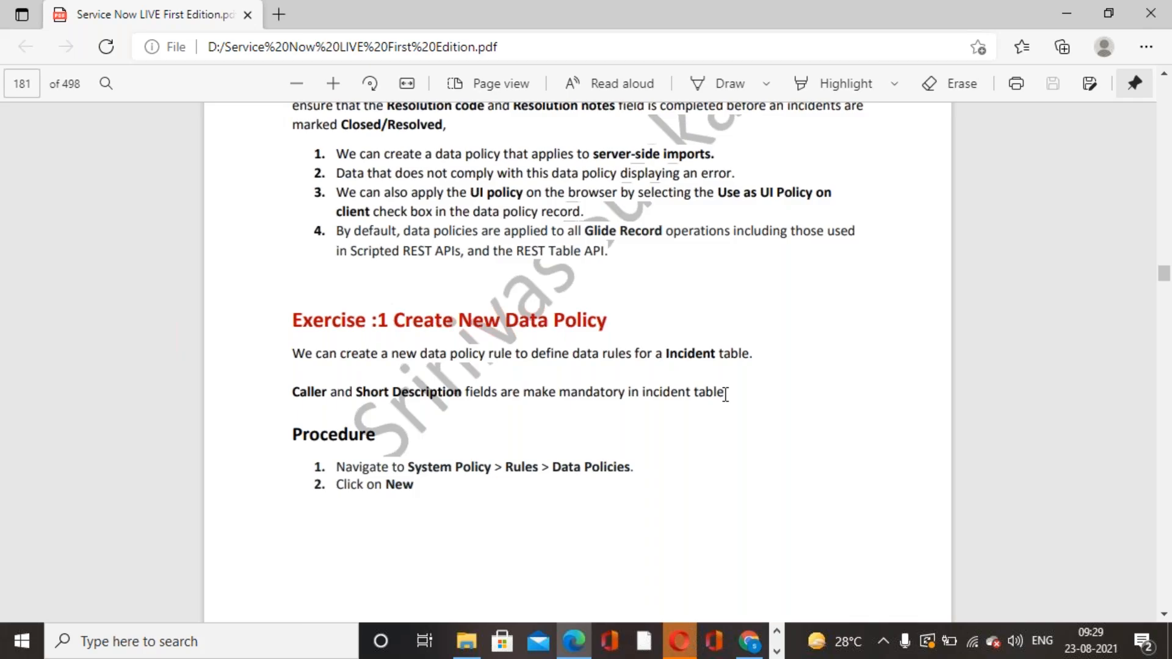
pyautogui.scroll(4, 725, 396)
pyautogui.scroll(15, 725, 395)
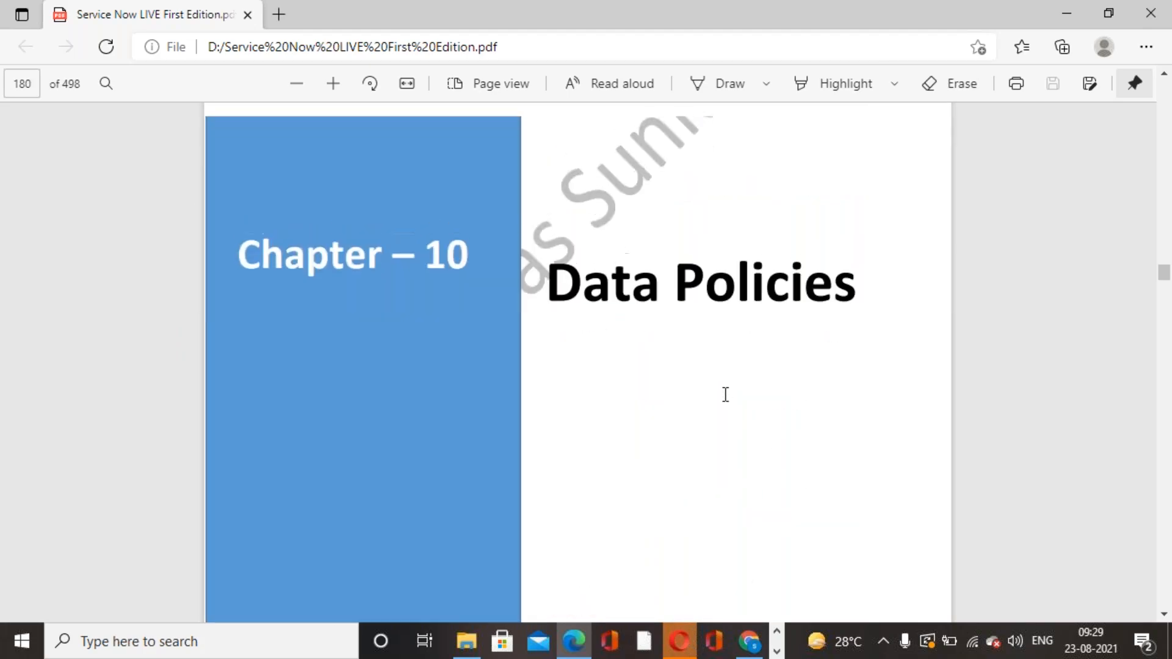
pyautogui.moveTo(1165, 272); pyautogui.dragTo(1167, 134)
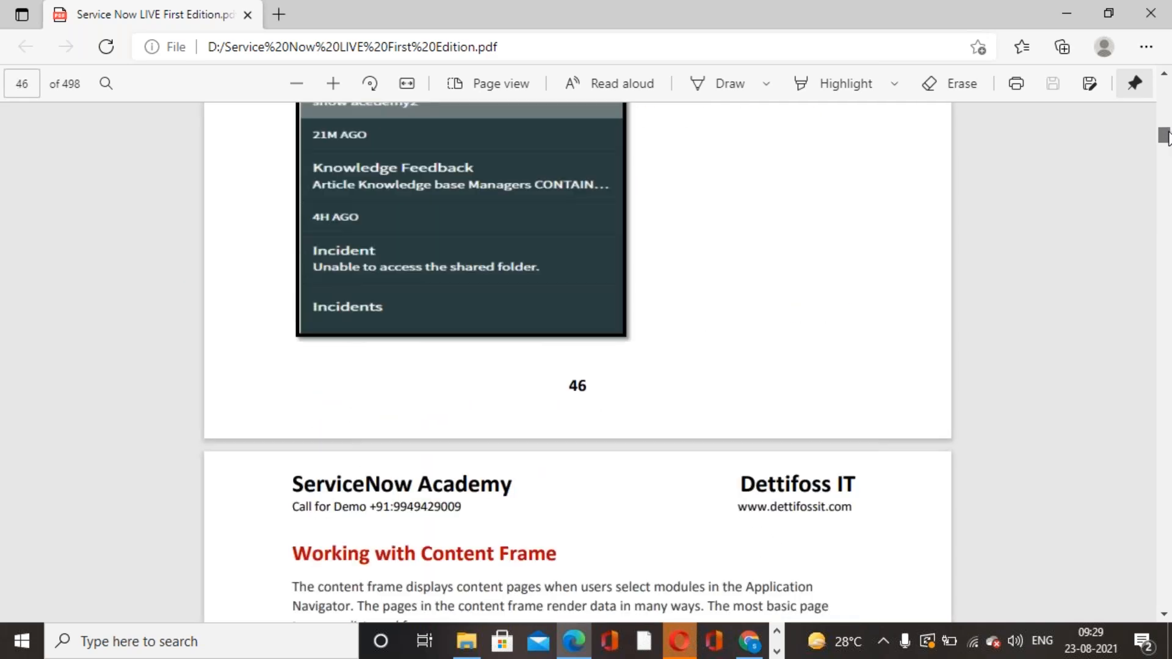
pyautogui.scroll(-8, 831, 371)
pyautogui.scroll(-5, 830, 367)
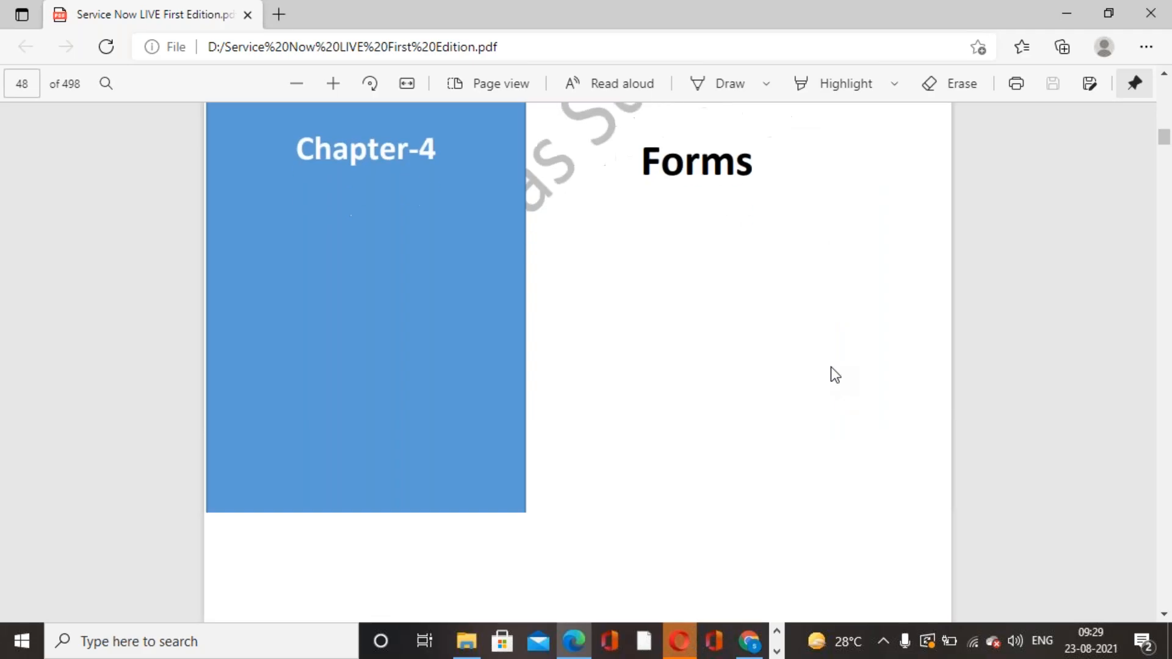
pyautogui.scroll(1, 830, 368)
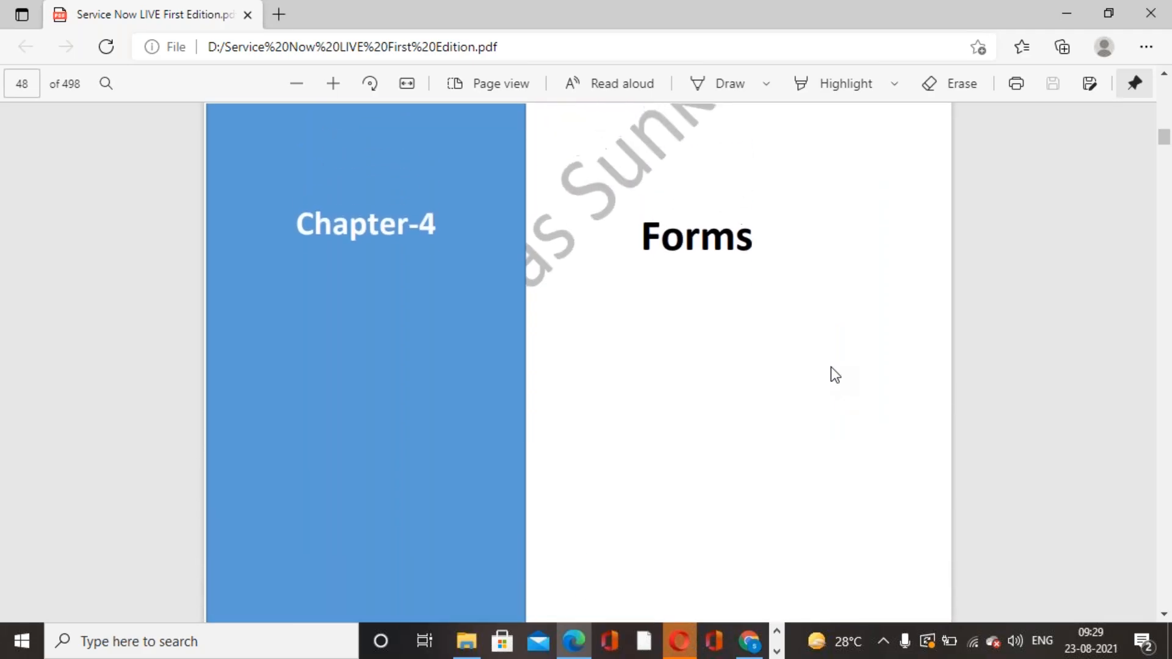
# Read through the Forms chapter from record and form header basics to form designer parts, field properties, sections and showing or hiding fields.
pyautogui.scroll(-6, 830, 367)
pyautogui.scroll(-15, 830, 367)
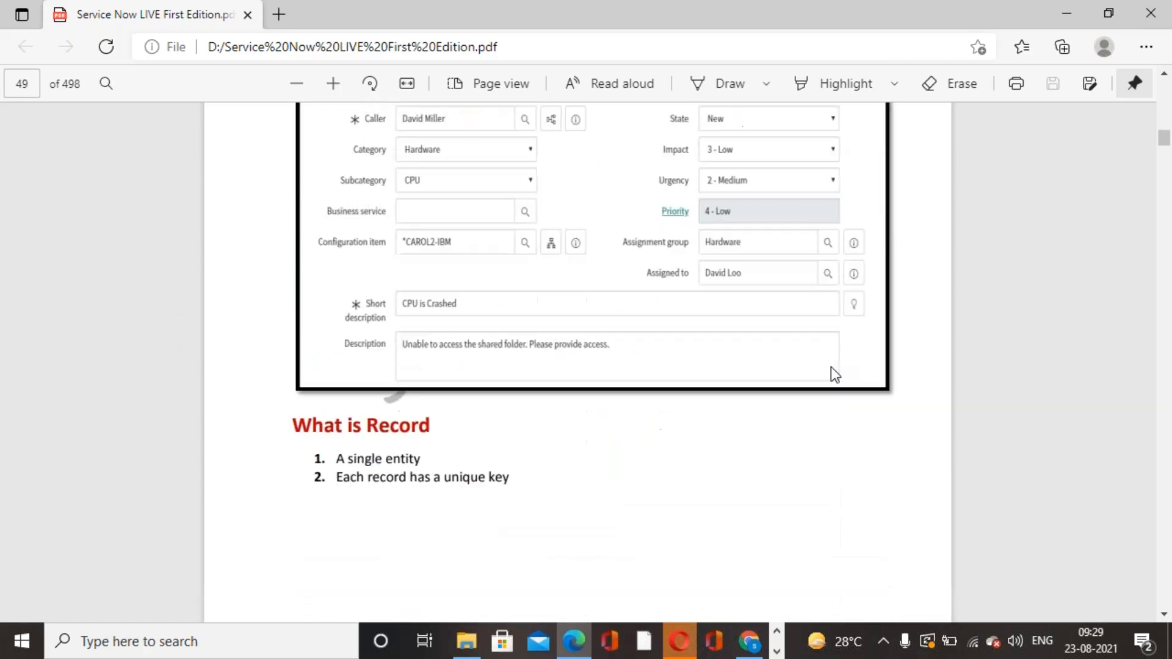
pyautogui.scroll(-15, 830, 368)
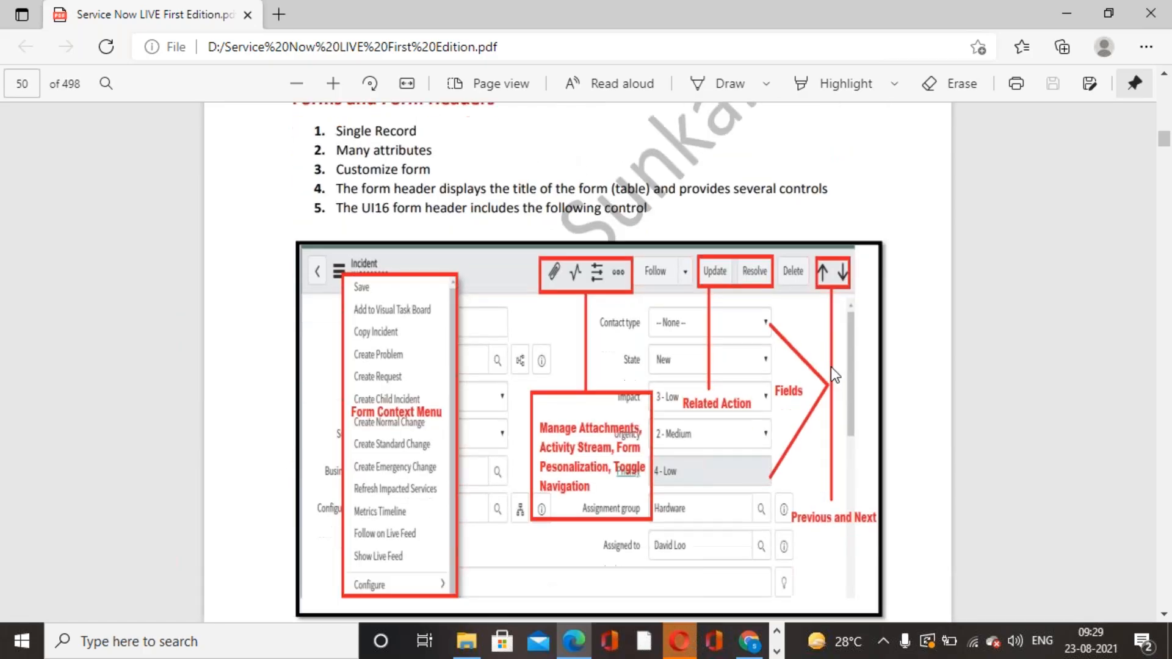
pyautogui.scroll(-9, 830, 367)
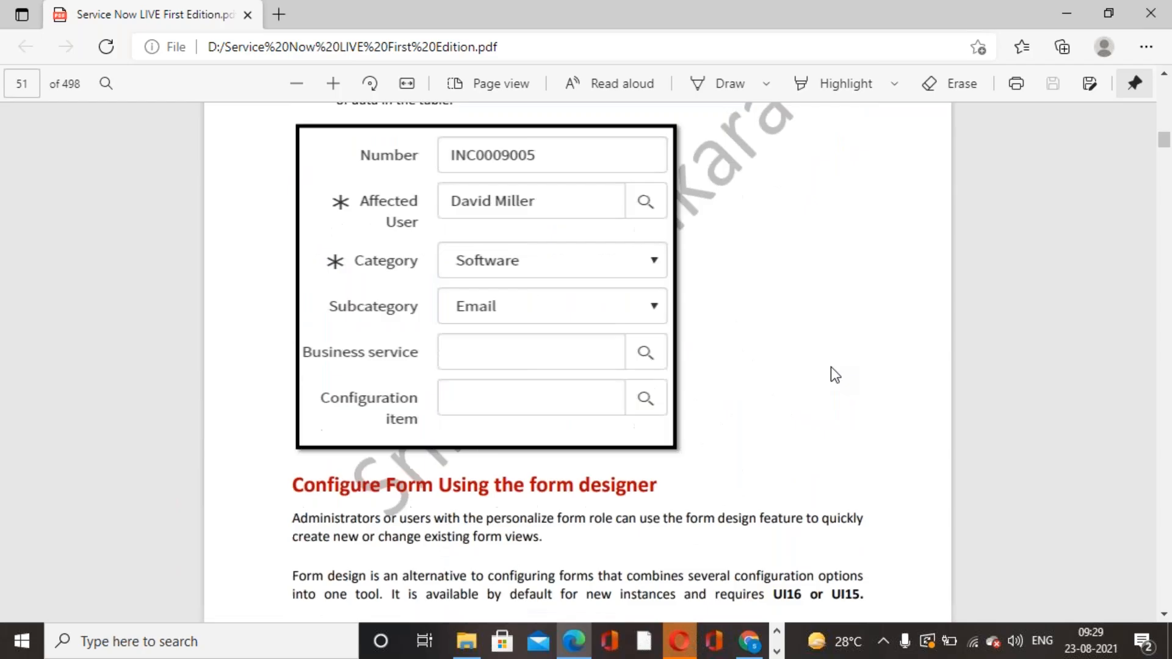
pyautogui.scroll(-3, 830, 367)
pyautogui.scroll(-14, 830, 368)
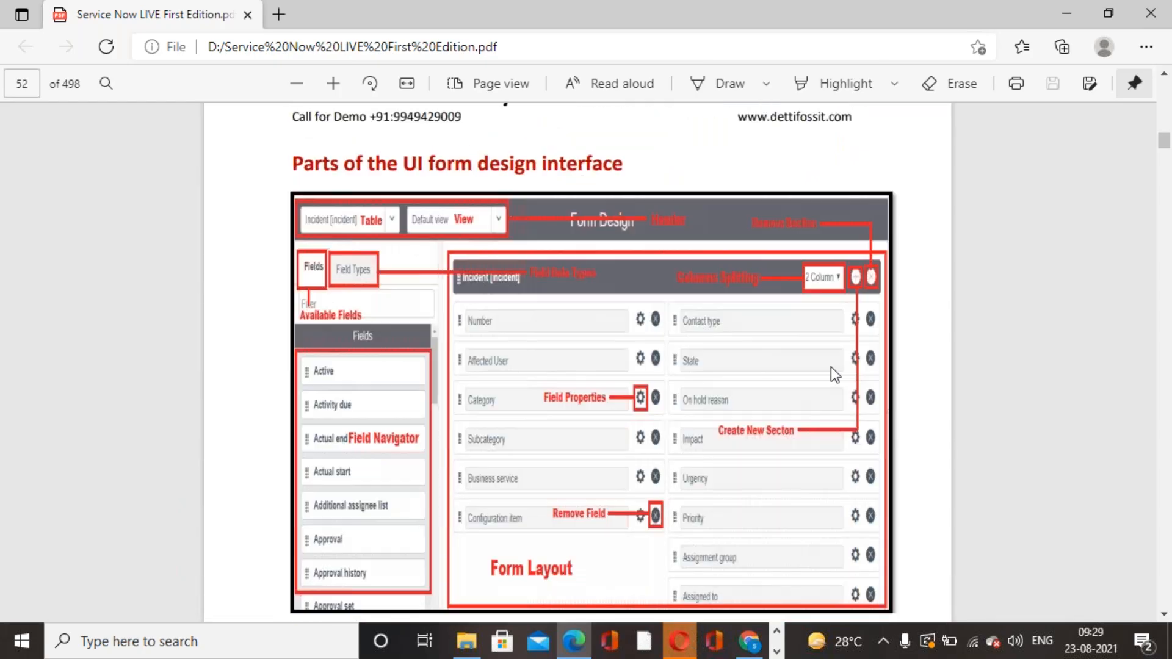
pyautogui.scroll(-12, 830, 367)
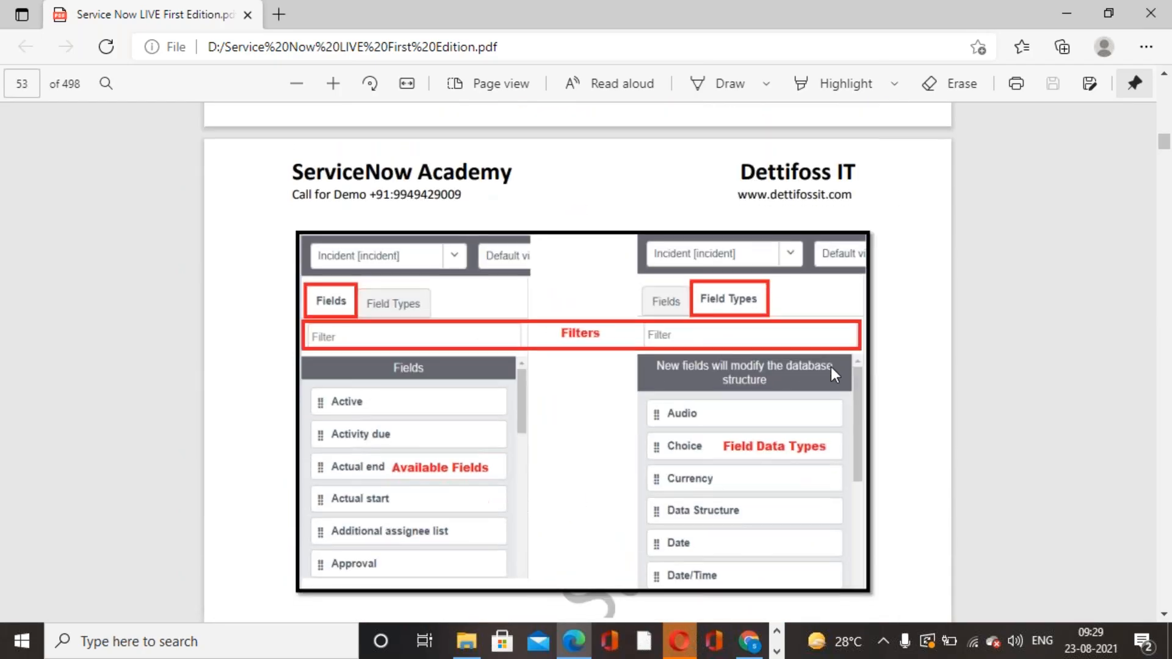
pyautogui.scroll(-6, 830, 368)
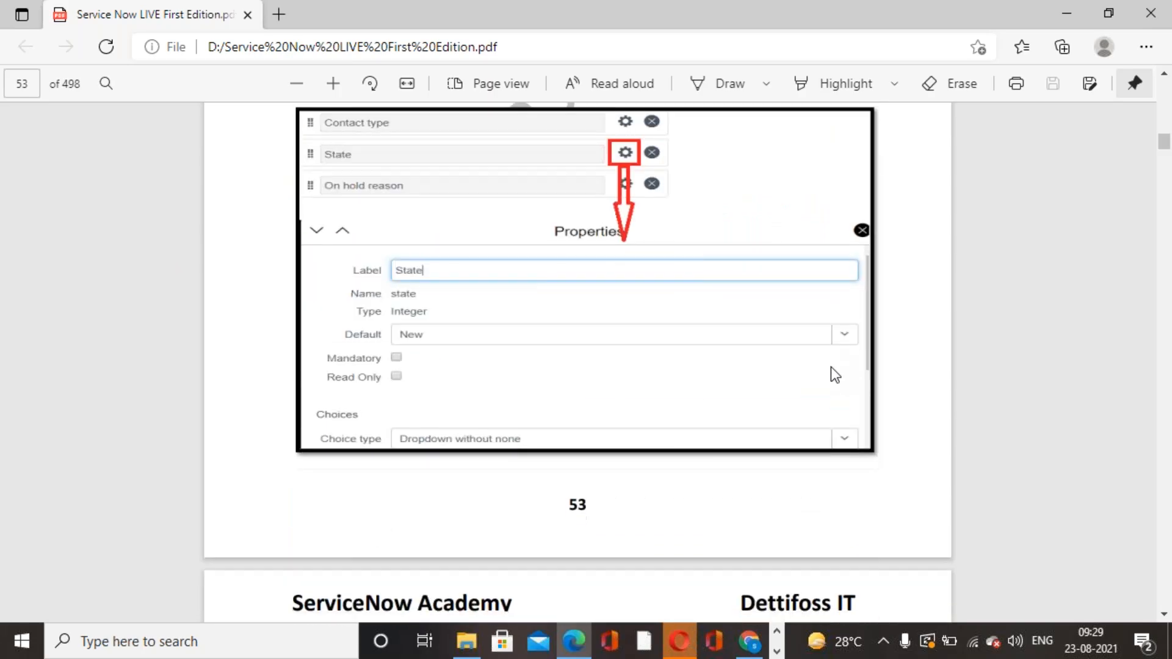
pyautogui.scroll(3, 830, 367)
pyautogui.scroll(-7, 830, 367)
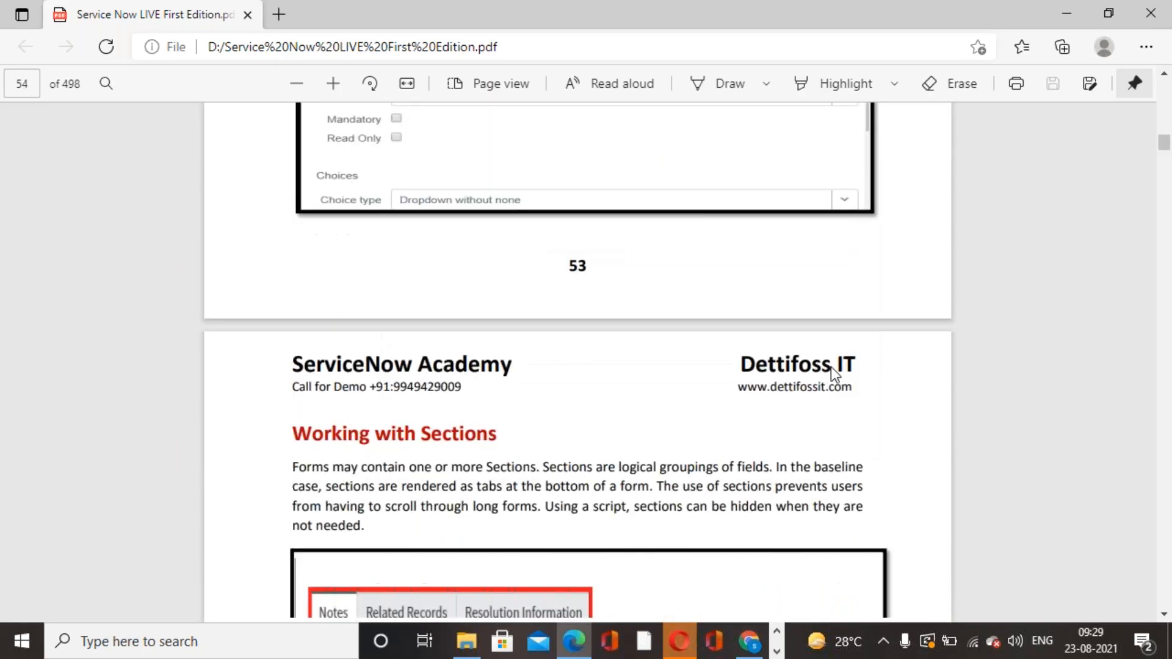
pyautogui.scroll(-8, 830, 367)
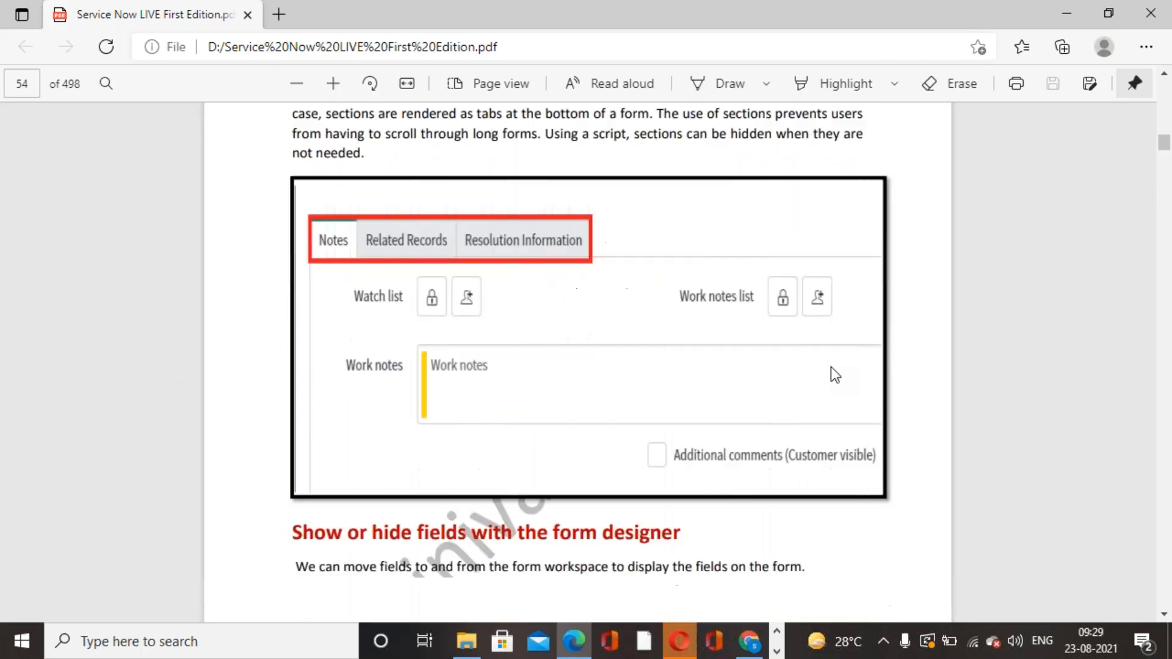
pyautogui.scroll(-7, 830, 368)
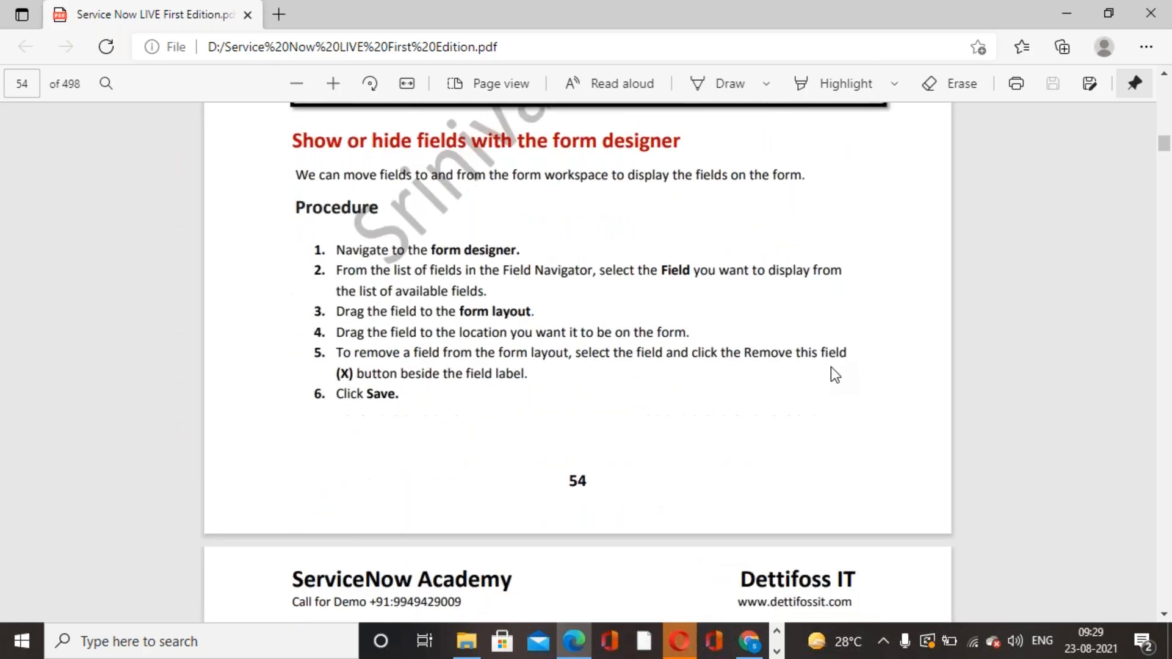
# Review the form designer exercises on annotations, new sections, formatters and process flow, through to the field status indicators topic.
pyautogui.scroll(-2, 830, 367)
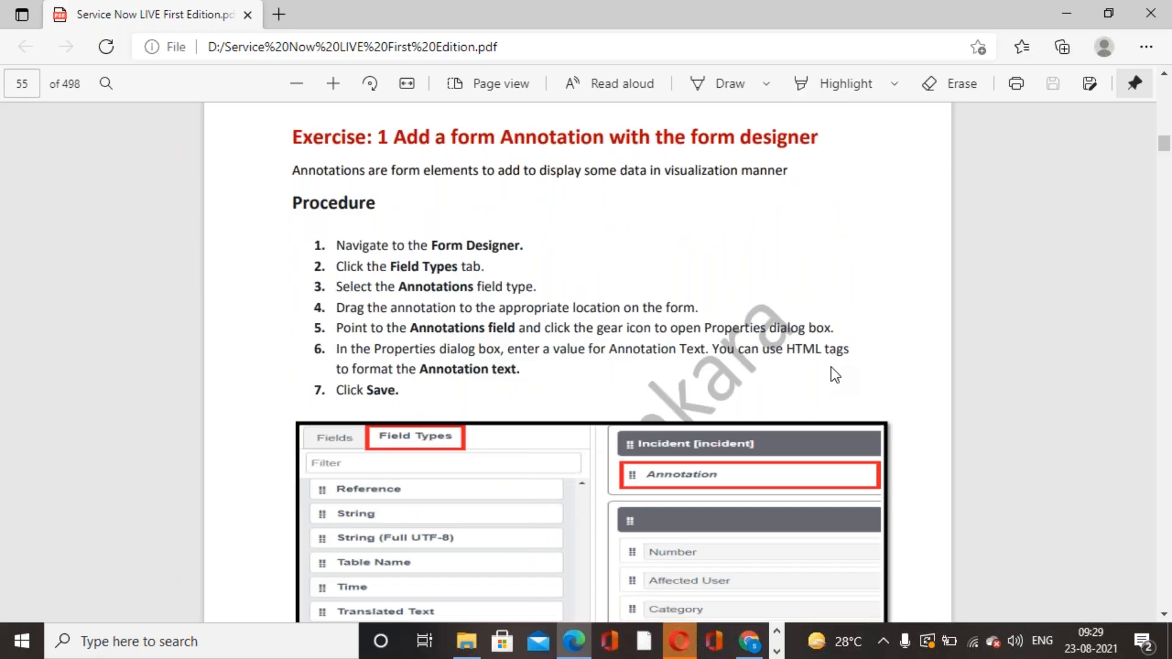
pyautogui.scroll(-6, 830, 367)
pyautogui.scroll(-15, 830, 367)
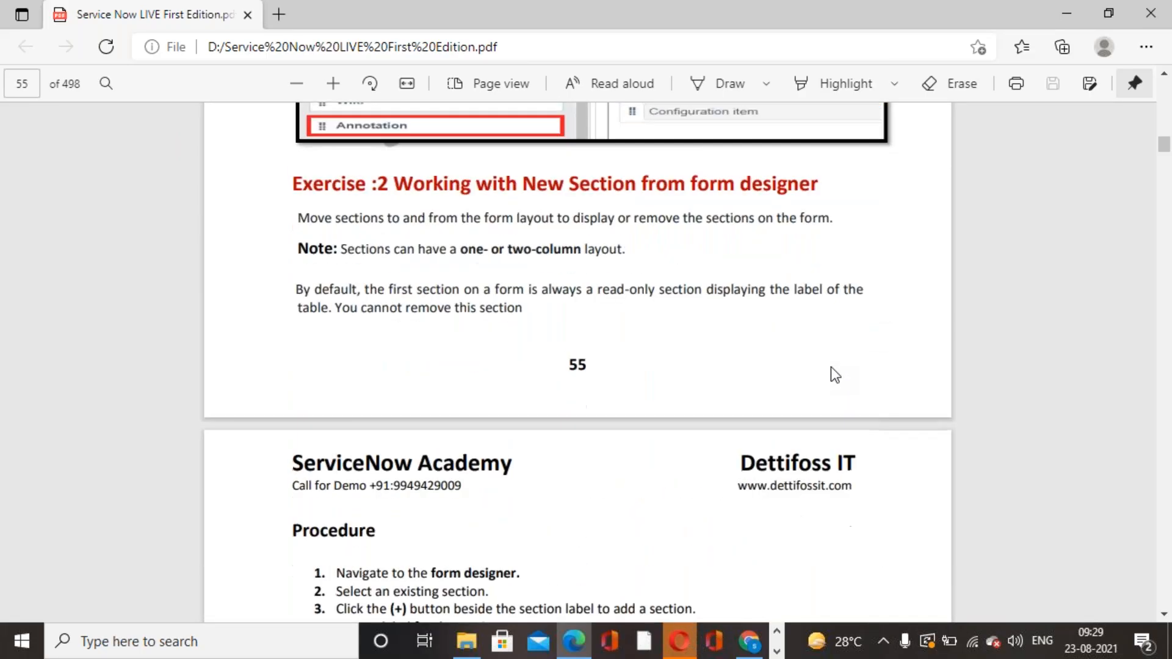
pyautogui.scroll(-14, 830, 368)
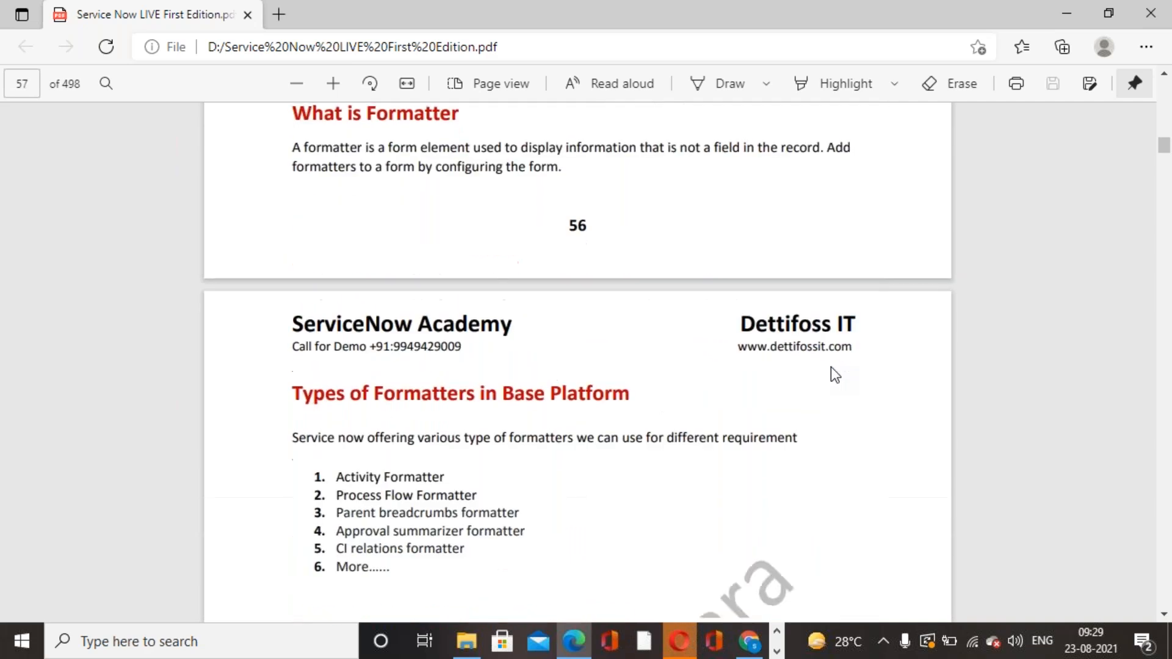
pyautogui.scroll(-20, 830, 368)
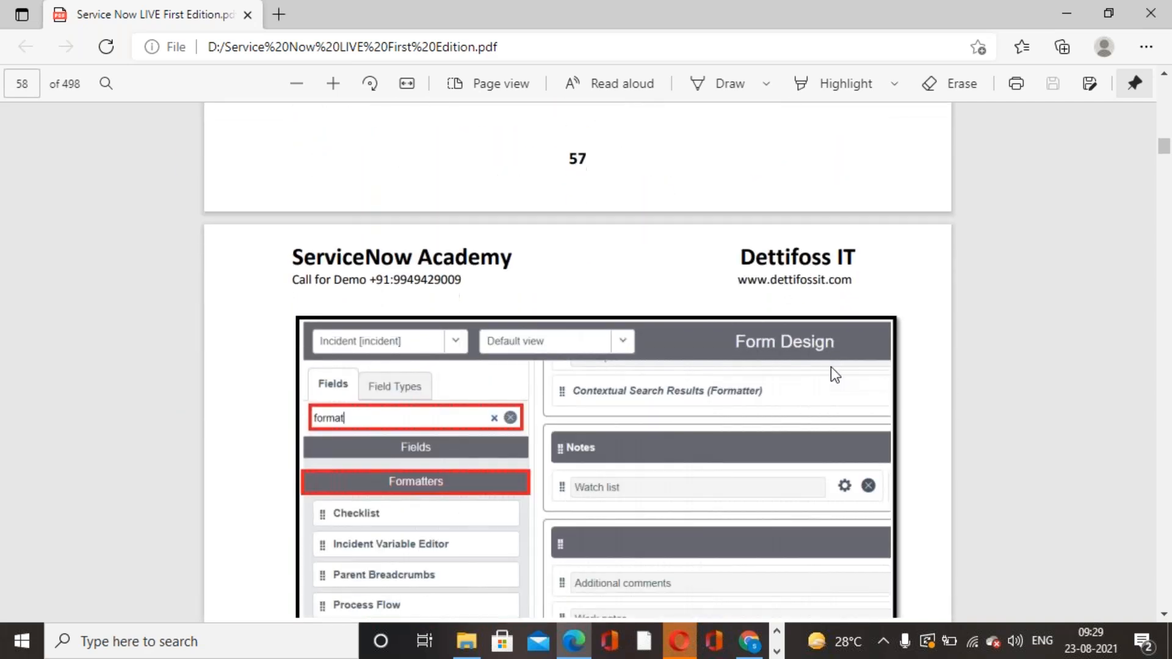
pyautogui.scroll(-20, 830, 367)
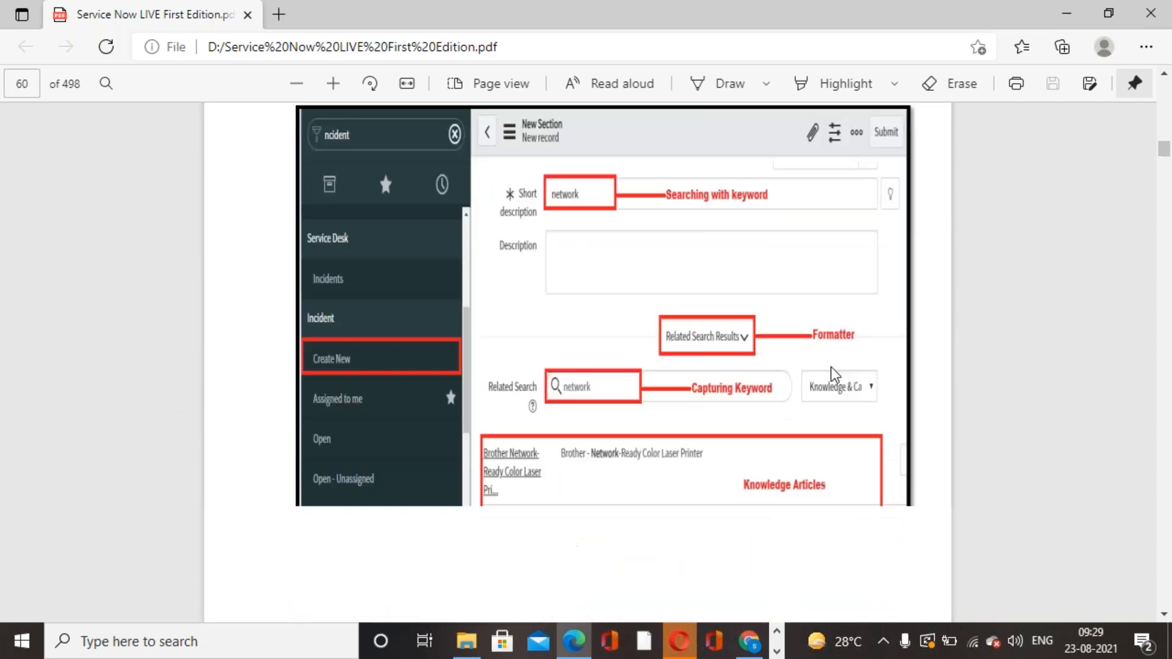
pyautogui.scroll(-20, 830, 367)
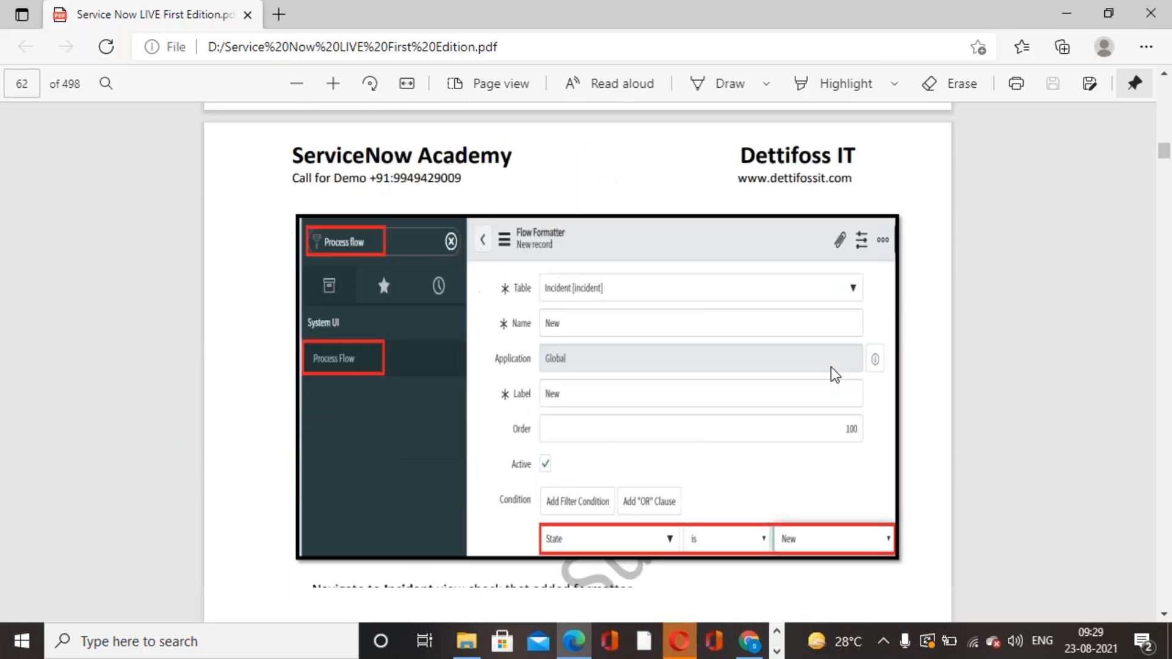
pyautogui.scroll(-20, 830, 367)
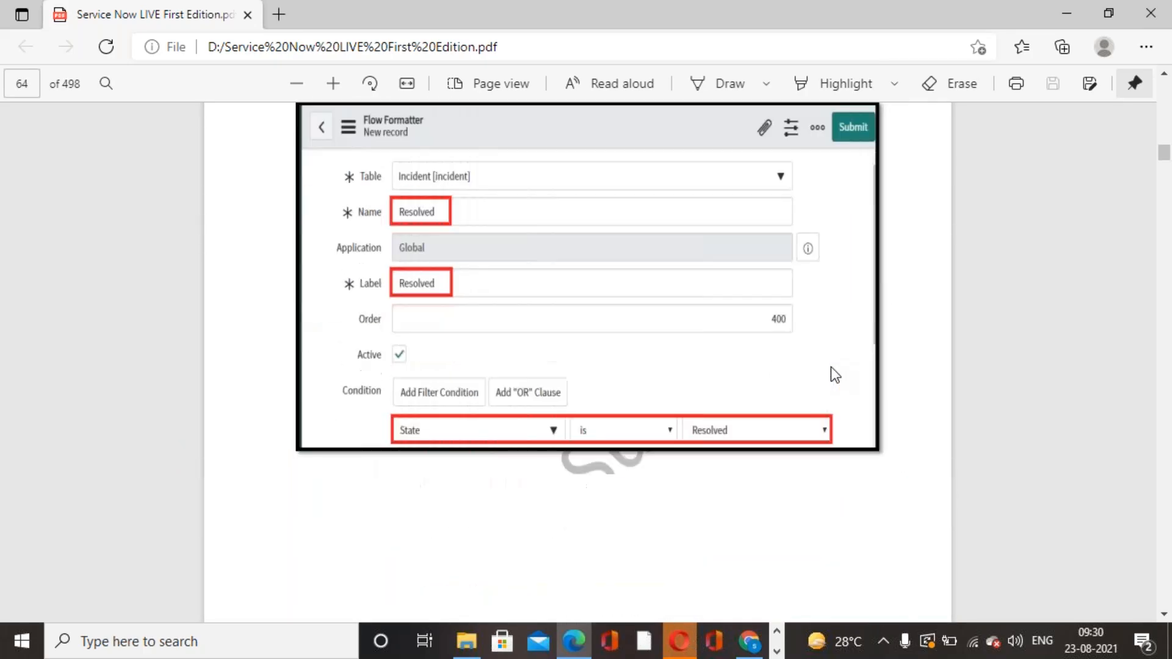
pyautogui.scroll(-20, 830, 367)
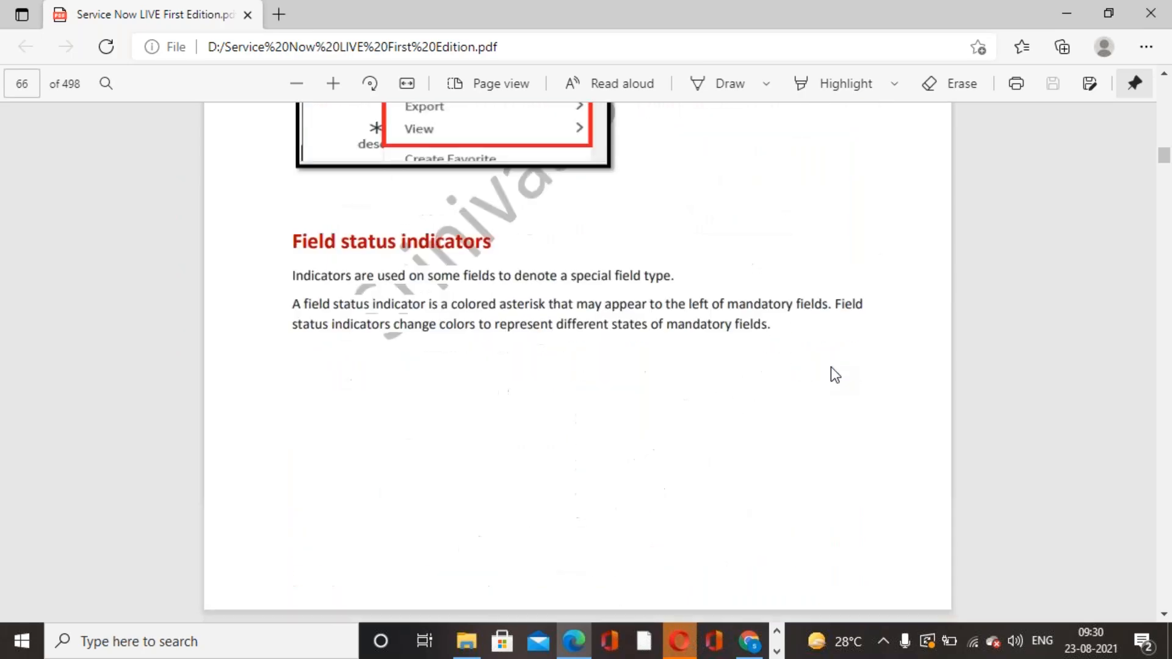
# Review the dot-walking material for lists and forms, including Exercises 7 and 8, up to the Chapter 5 Lists title page.
pyautogui.scroll(-5, 830, 367)
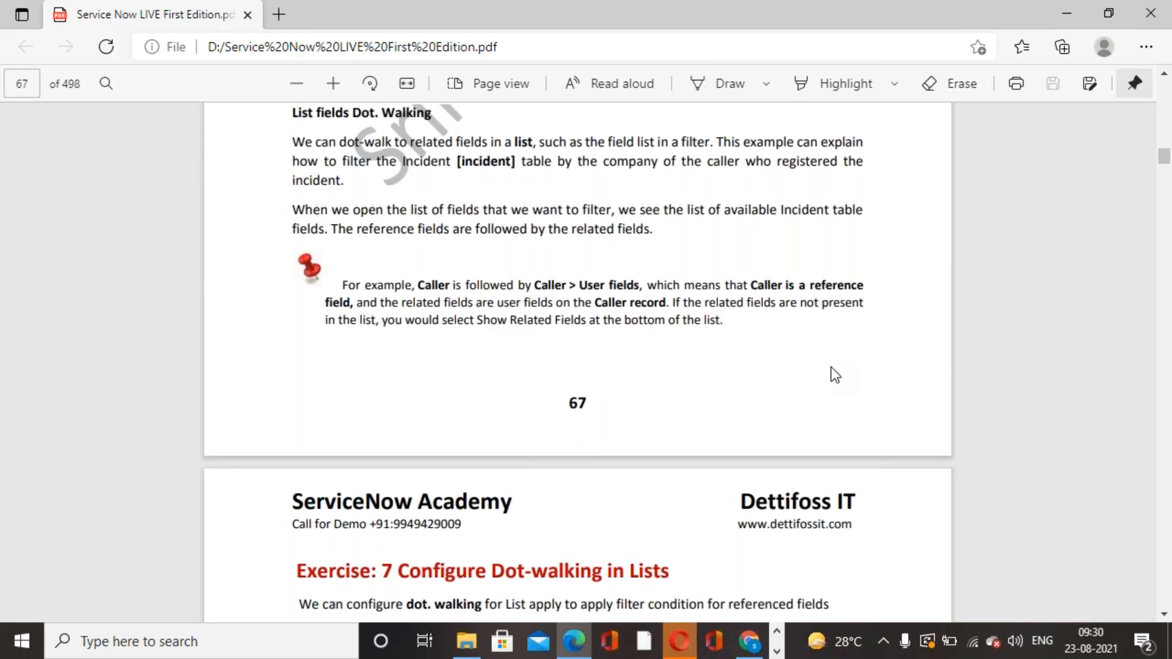
pyautogui.scroll(9, 830, 367)
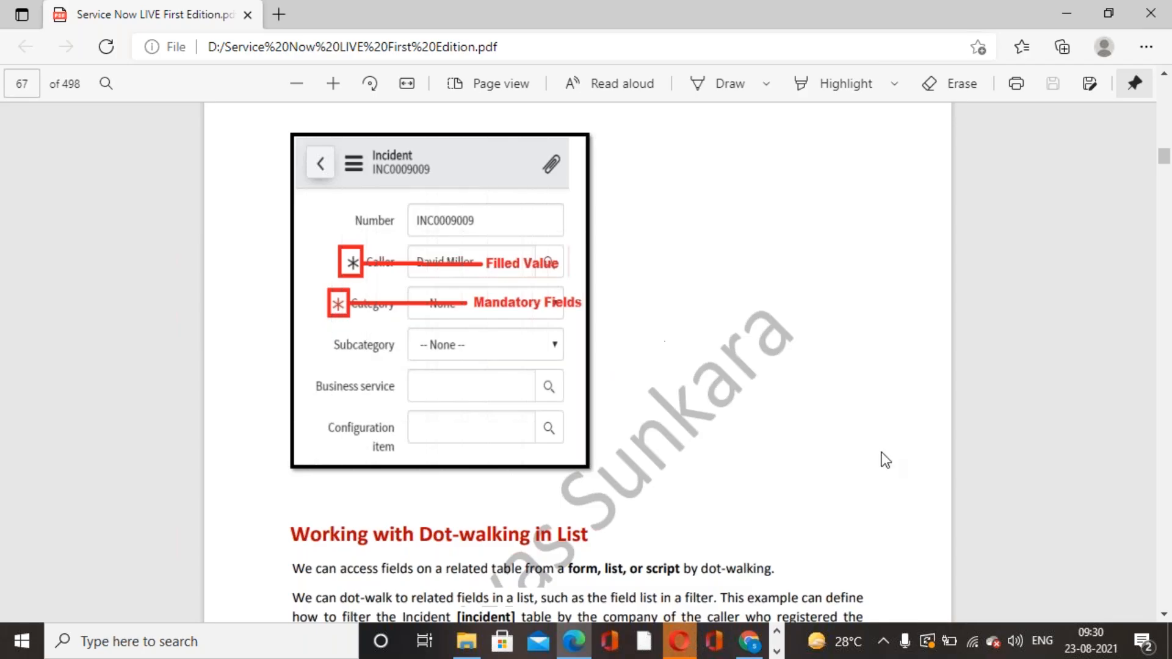
pyautogui.scroll(-8, 884, 460)
pyautogui.scroll(5, 882, 460)
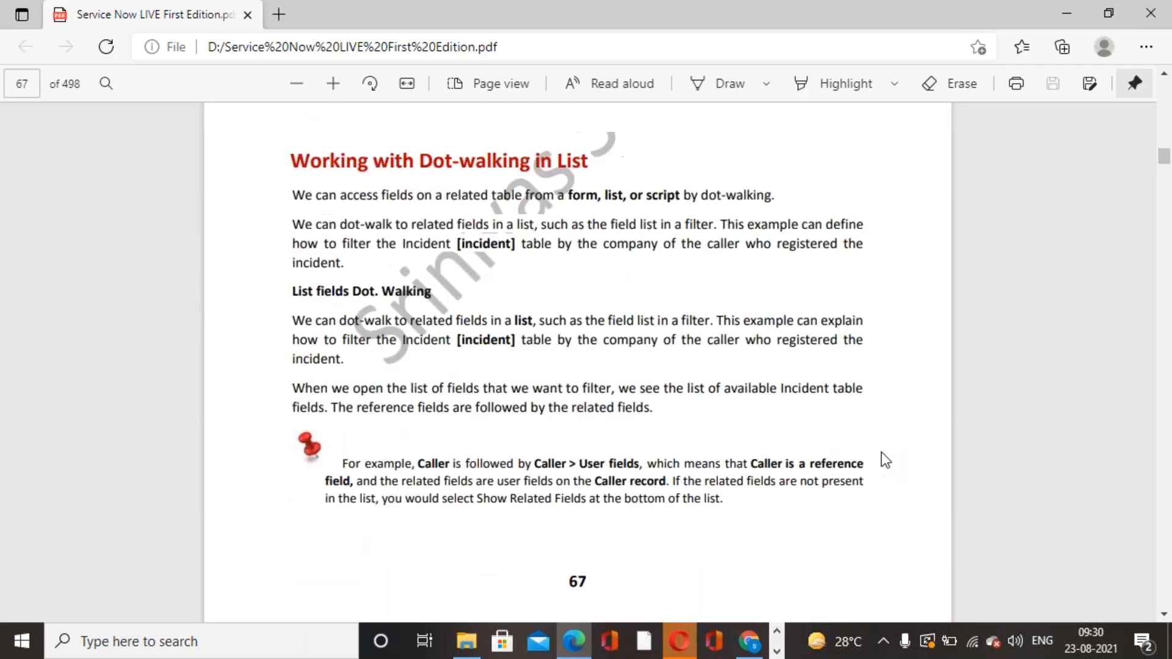
pyautogui.scroll(-15, 757, 394)
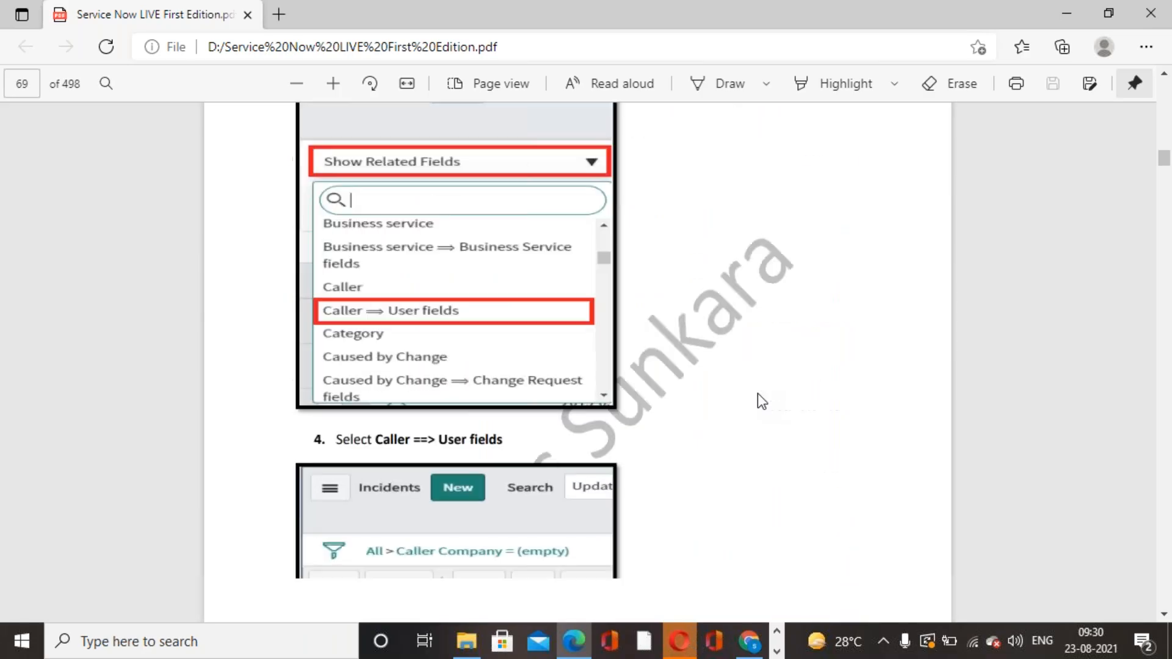
pyautogui.scroll(-18, 757, 394)
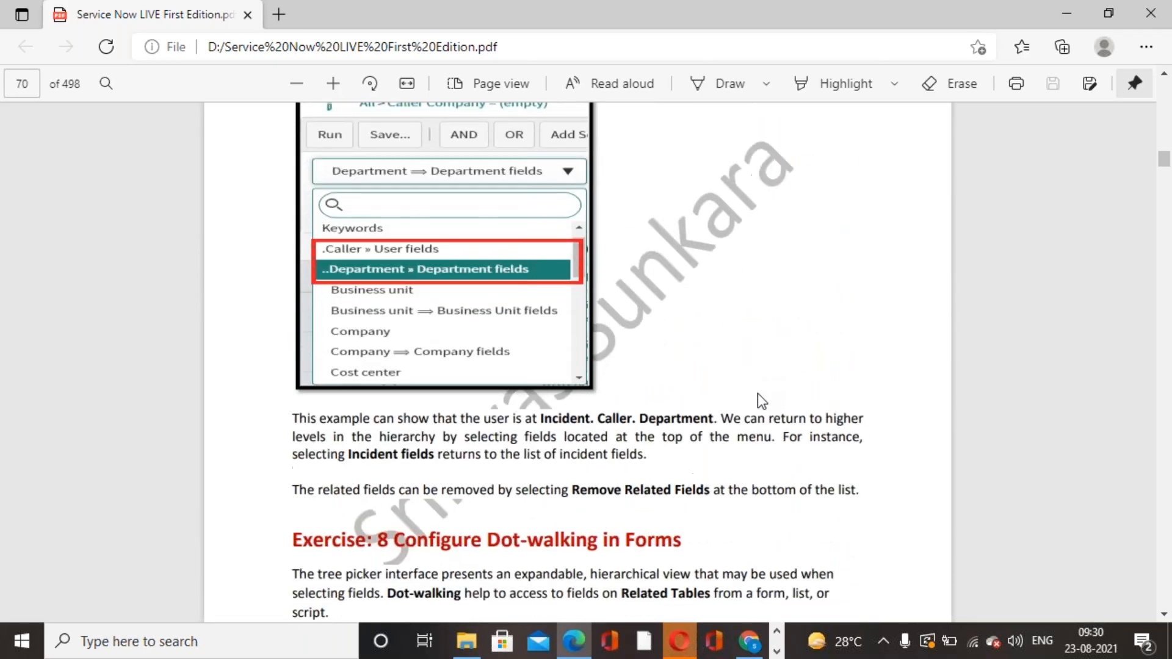
pyautogui.scroll(-15, 757, 393)
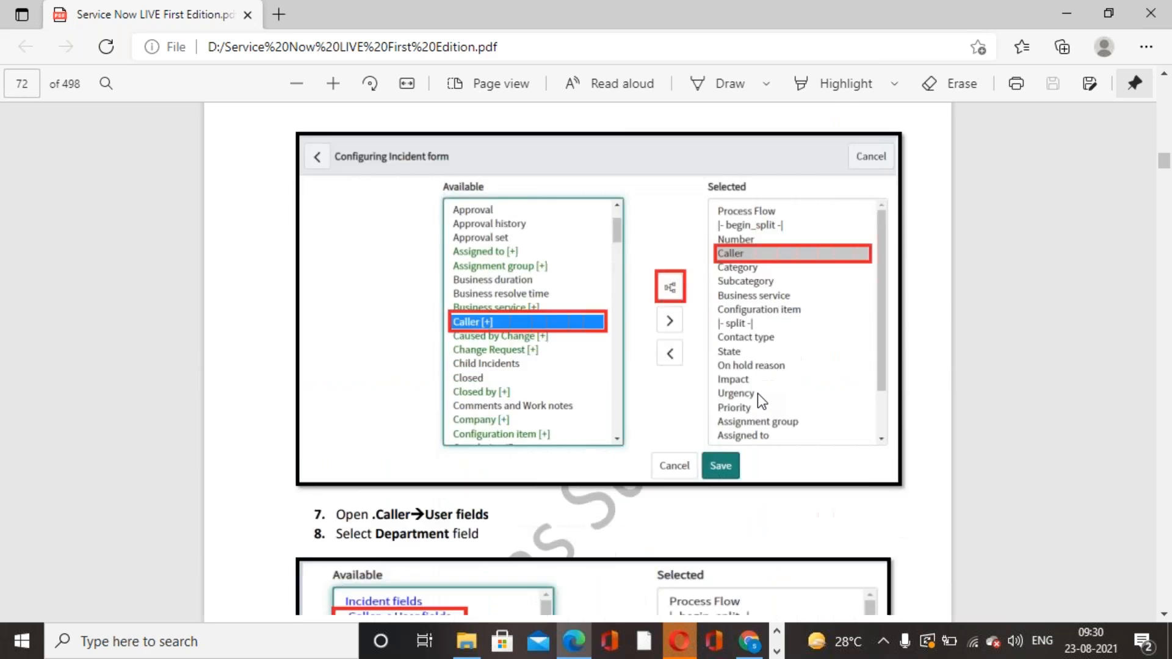
pyautogui.scroll(-14, 757, 393)
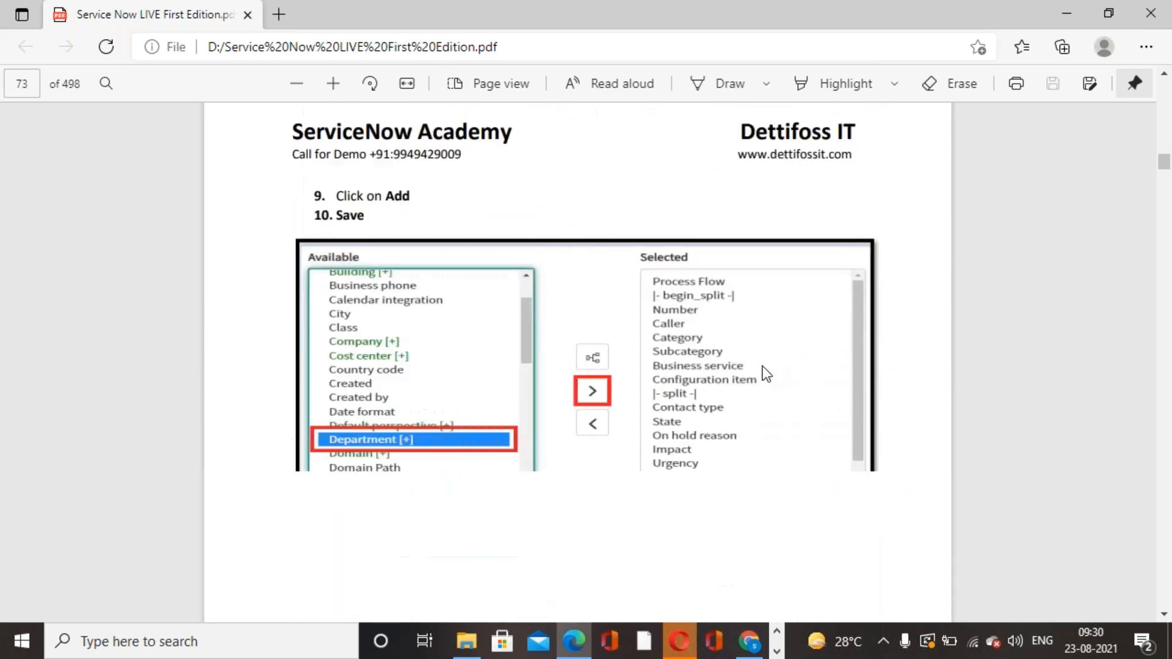
pyautogui.scroll(-14, 766, 374)
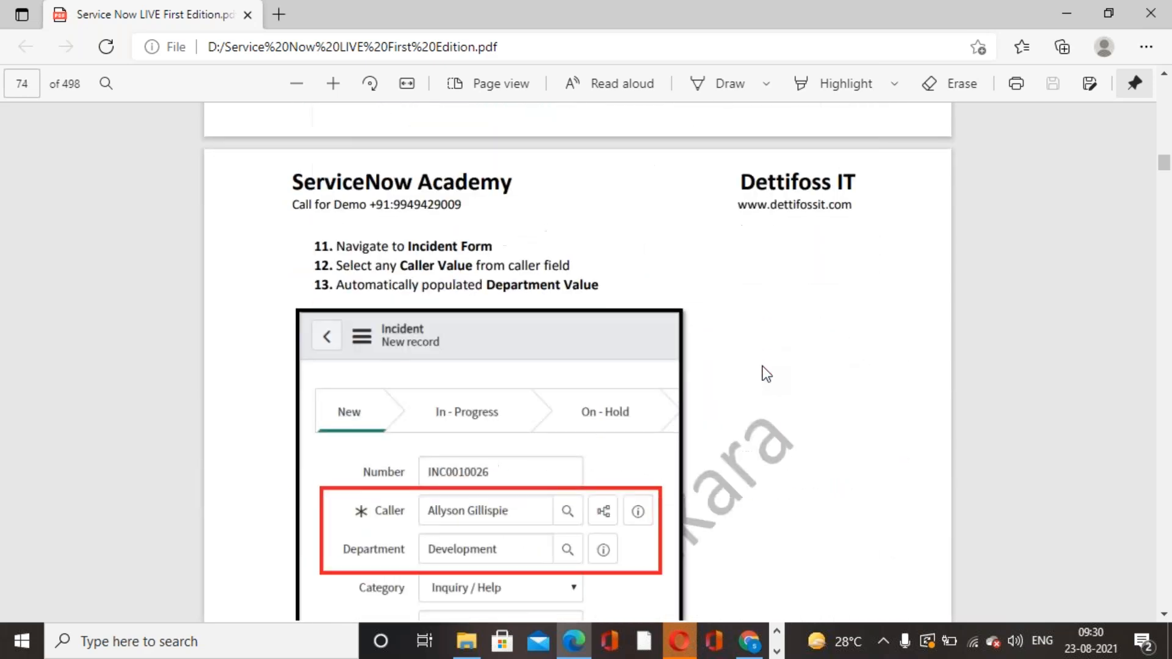
pyautogui.scroll(-14, 766, 374)
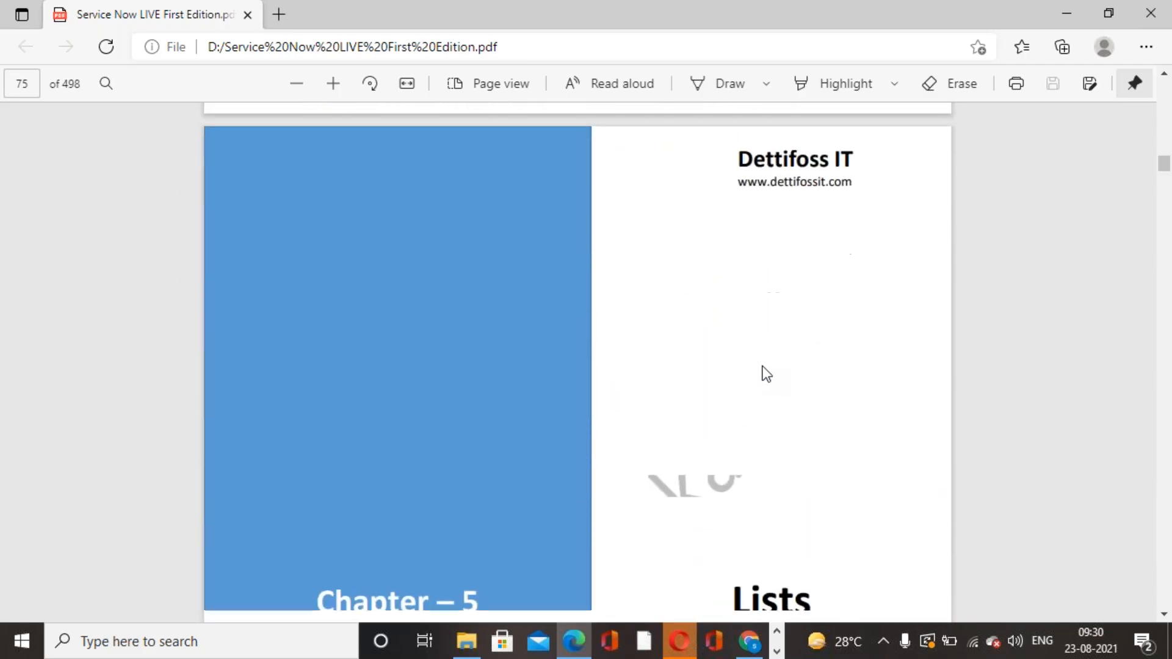
pyautogui.scroll(-2, 766, 374)
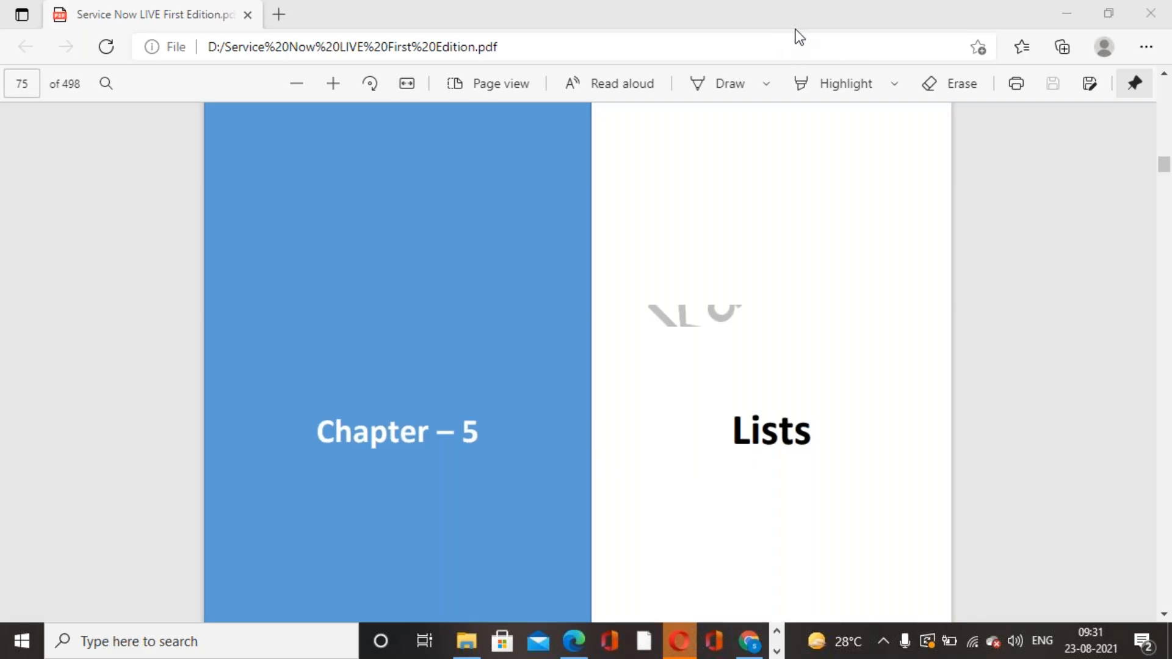
# Switch to the ServiceNow instance in Chrome and filter the application navigator for "problem".
pyautogui.click(750, 642)
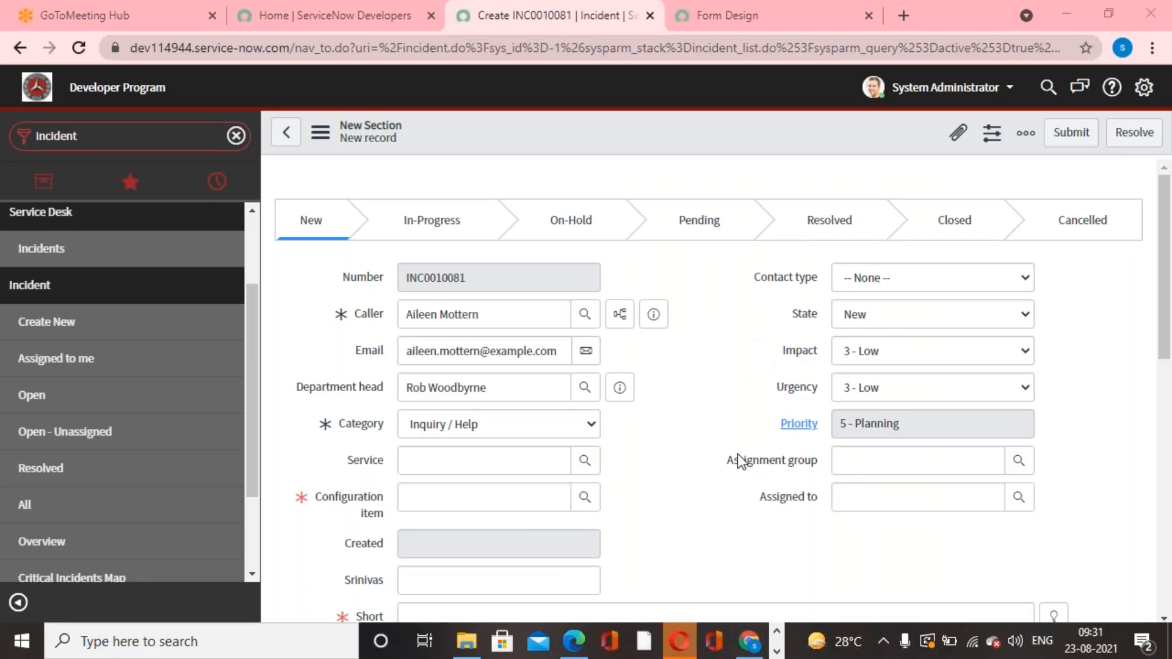
pyautogui.scroll(-2, 738, 461)
pyautogui.scroll(1, 738, 461)
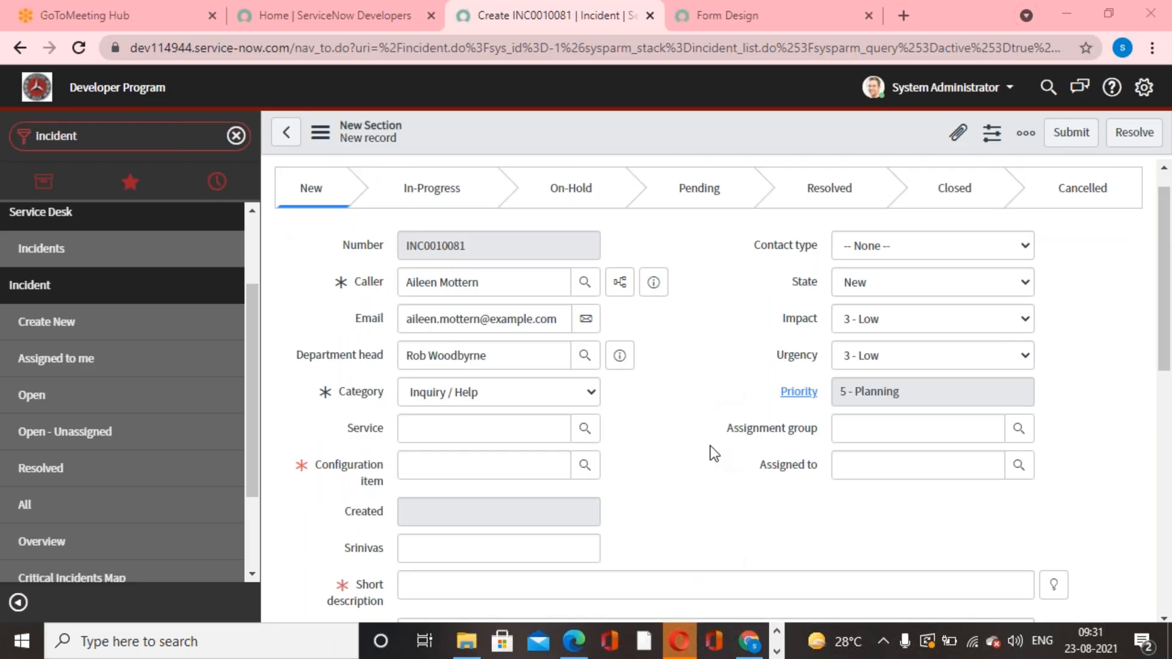
pyautogui.click(105, 129)
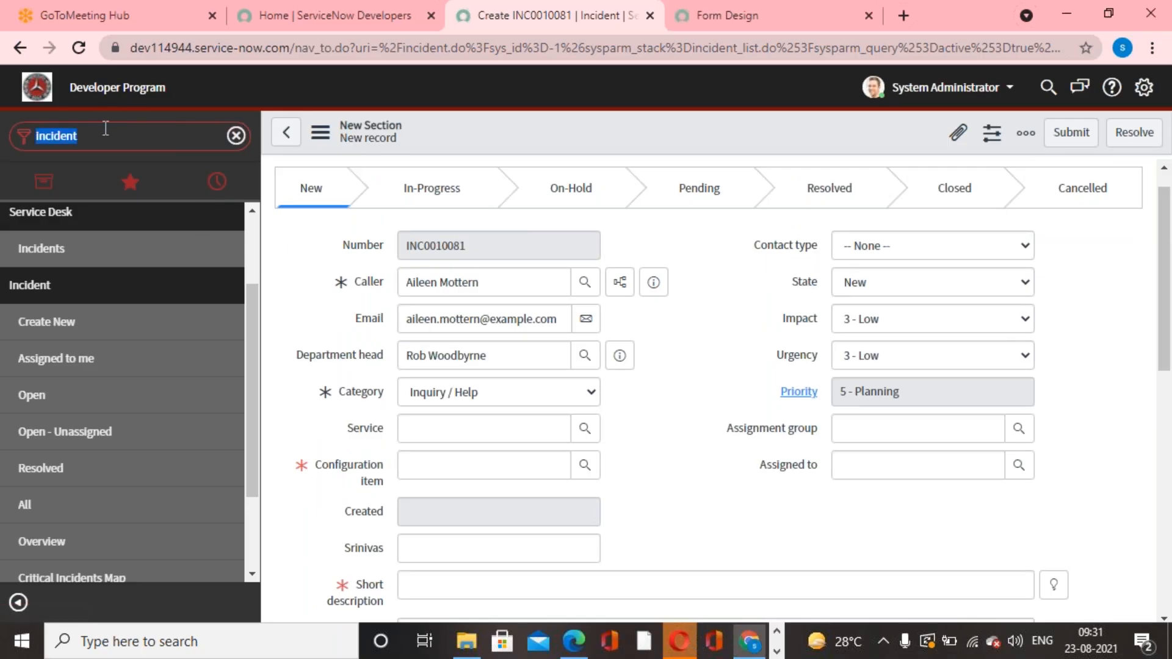
pyautogui.write('problem')
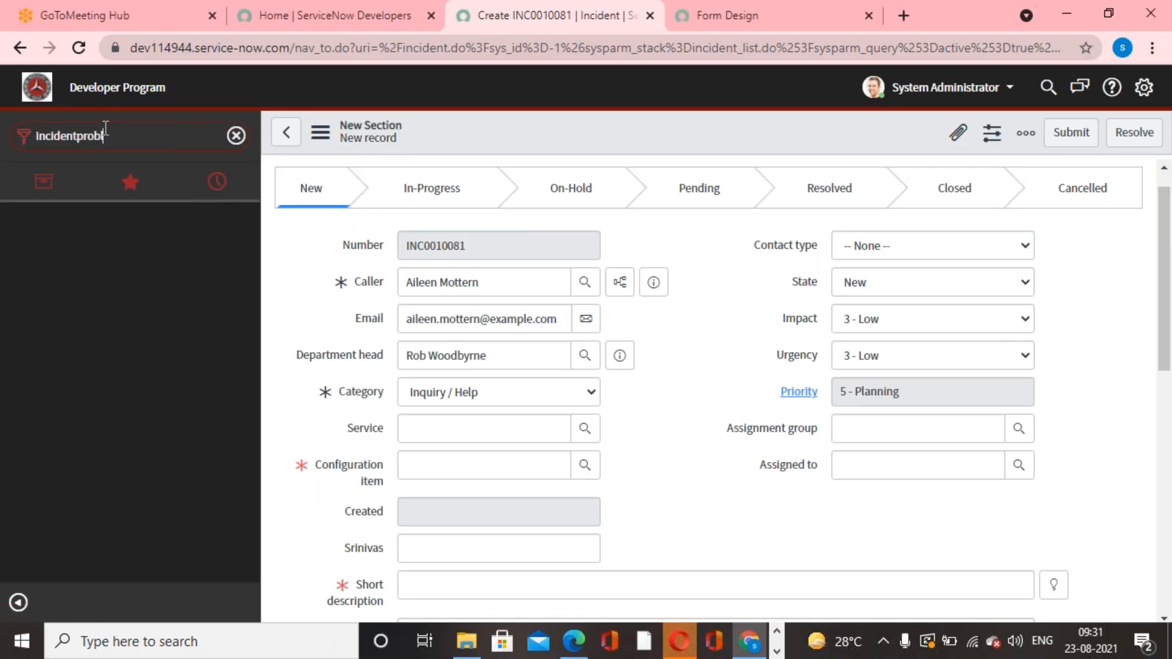
pyautogui.press('BackSpace')
pyautogui.press('BackSpace')
pyautogui.press('BackSpace')
pyautogui.press('BackSpace')
pyautogui.press('BackSpace')
pyautogui.press('BackSpace')
pyautogui.press('BackSpace')
pyautogui.press('BackSpace')
pyautogui.press('BackSpace')
pyautogui.press('BackSpace')
pyautogui.press('BackSpace')
pyautogui.press('BackSpace')
pyautogui.press('BackSpace')
pyautogui.press('BackSpace')
pyautogui.press('BackSpace')
pyautogui.write('problem')
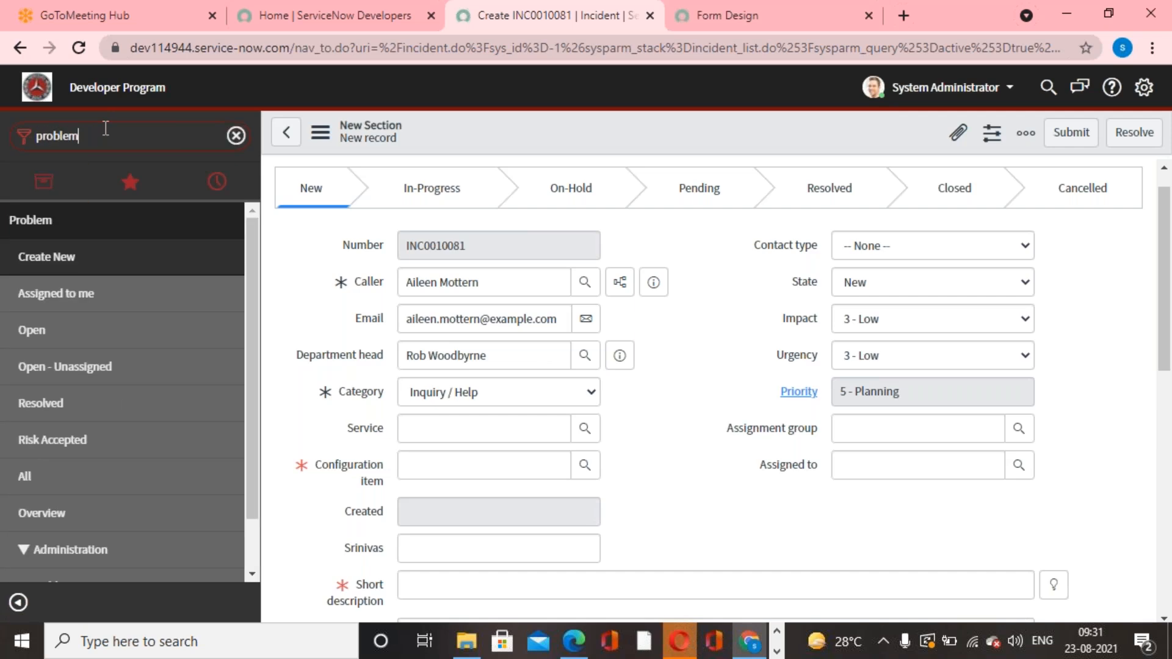
# Show all problems, discarding the unsaved incident, and open problem record PRB0001000.
pyautogui.click(53, 486)
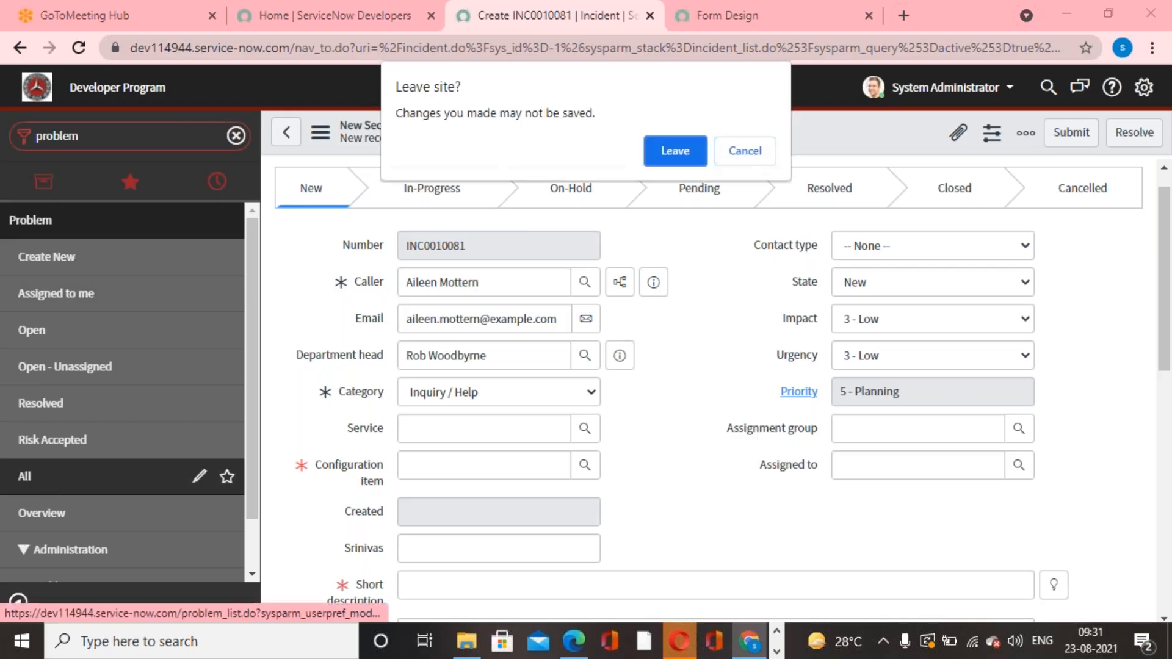
pyautogui.click(675, 151)
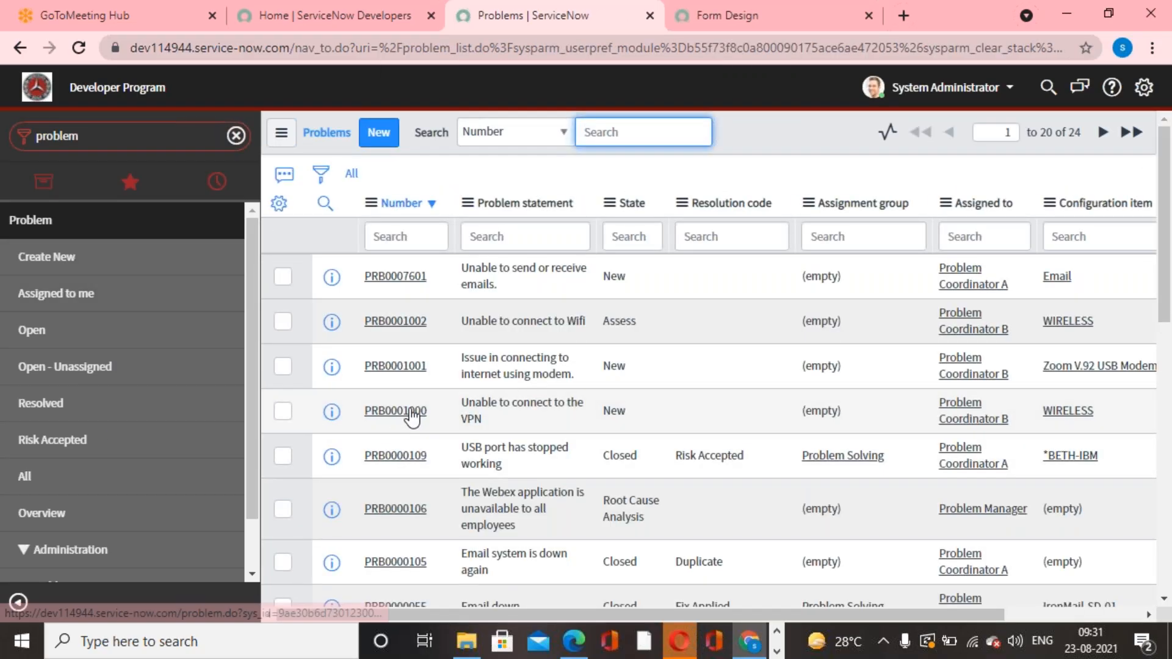
pyautogui.click(402, 410)
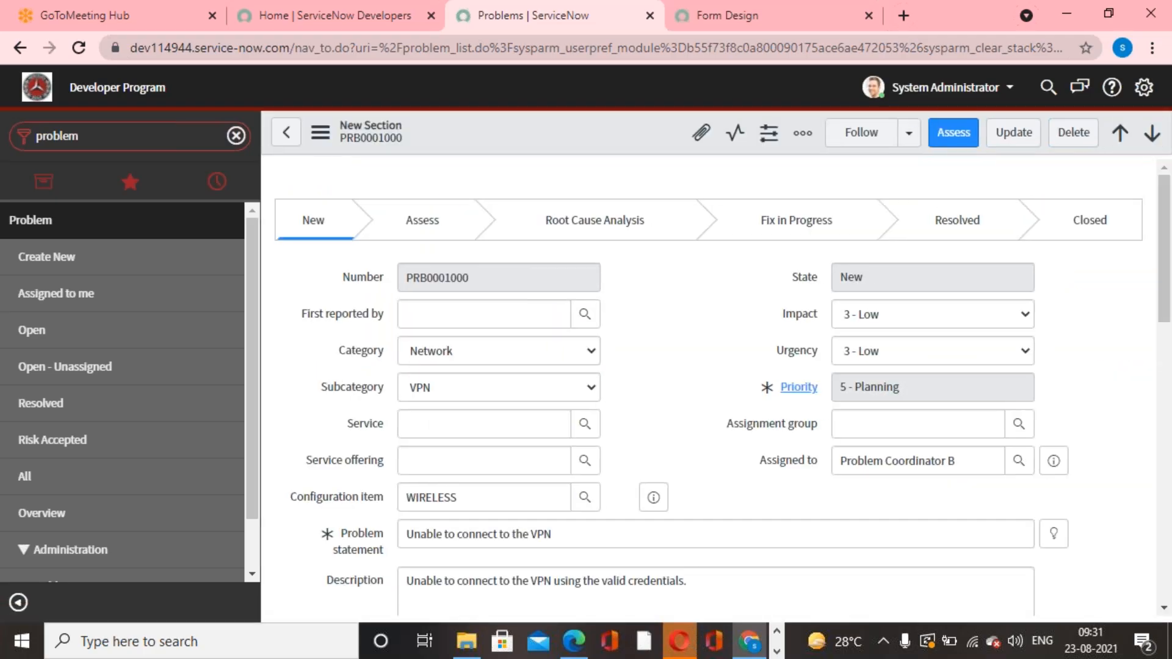
# Examine the problem record's form, including its process flow, main fields, work notes and activity history.
pyautogui.scroll(-10, 663, 401)
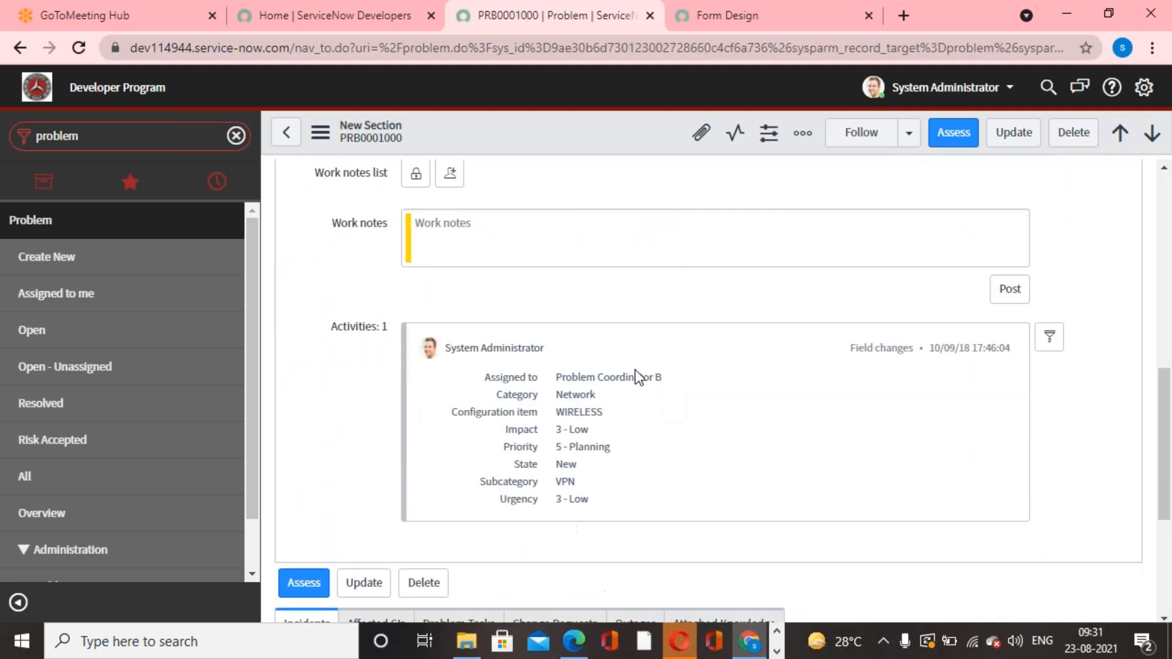
pyautogui.scroll(4, 590, 448)
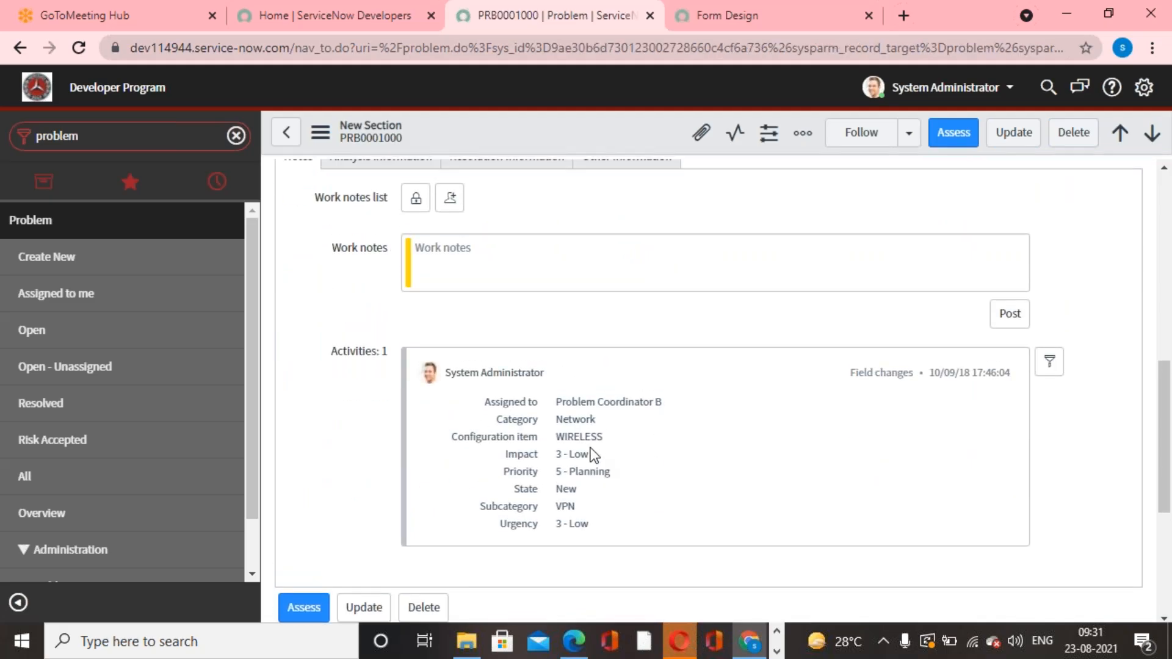
pyautogui.scroll(-4, 590, 449)
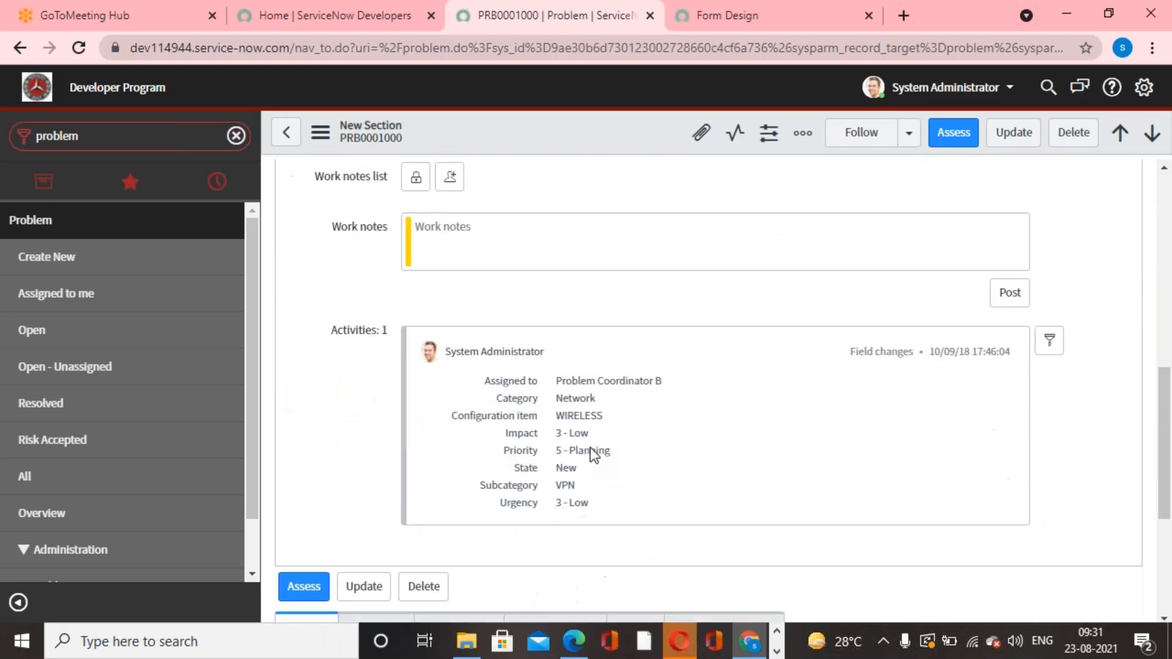
pyautogui.scroll(1, 591, 449)
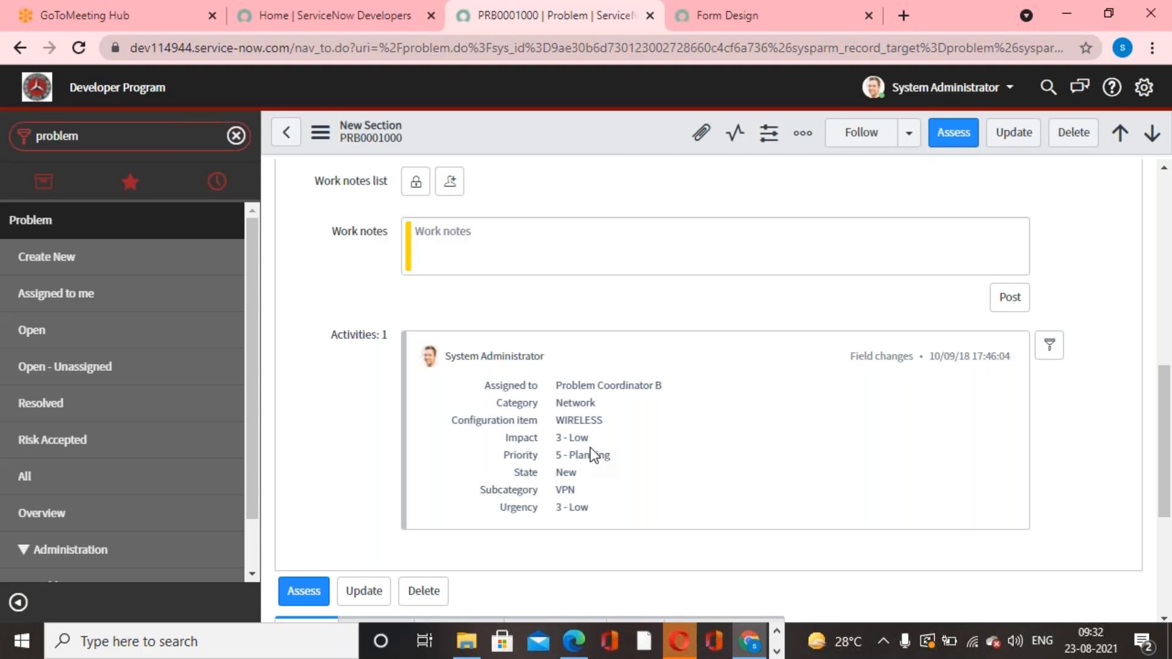
pyautogui.scroll(4, 591, 448)
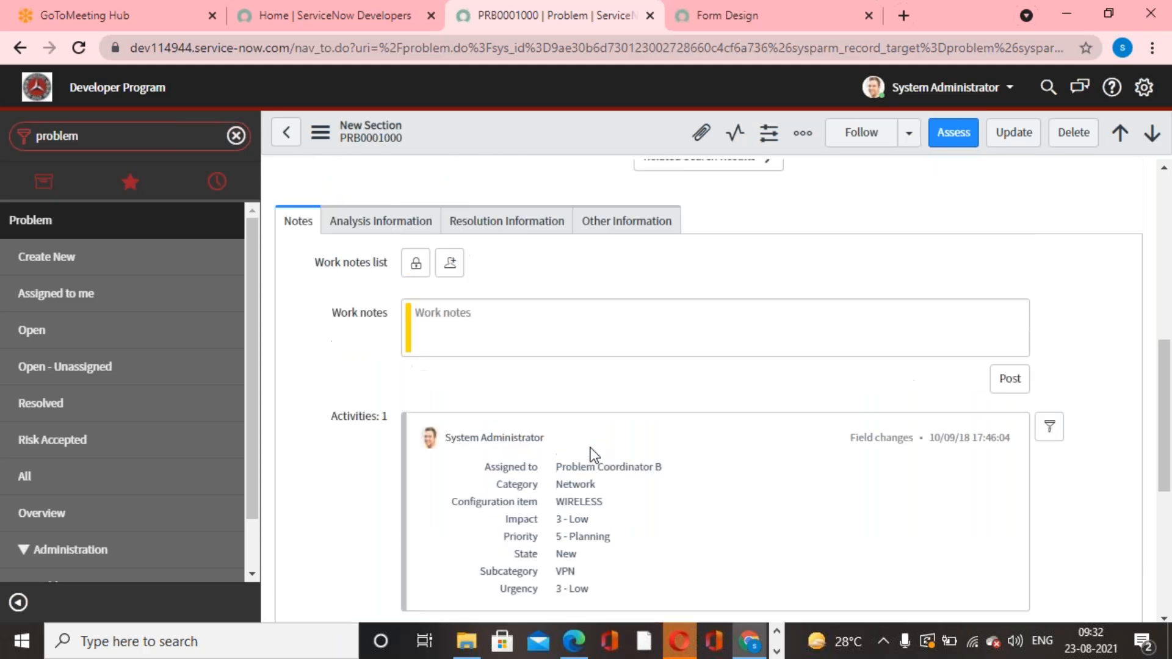
pyautogui.scroll(3, 591, 448)
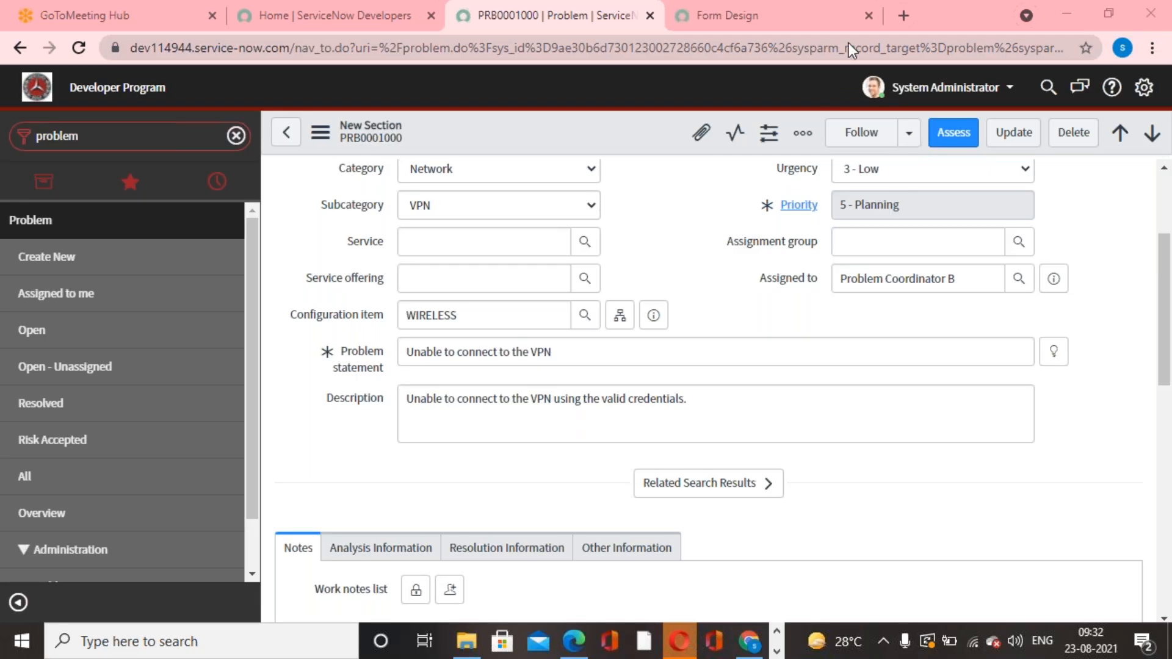
pyautogui.scroll(3, 658, 255)
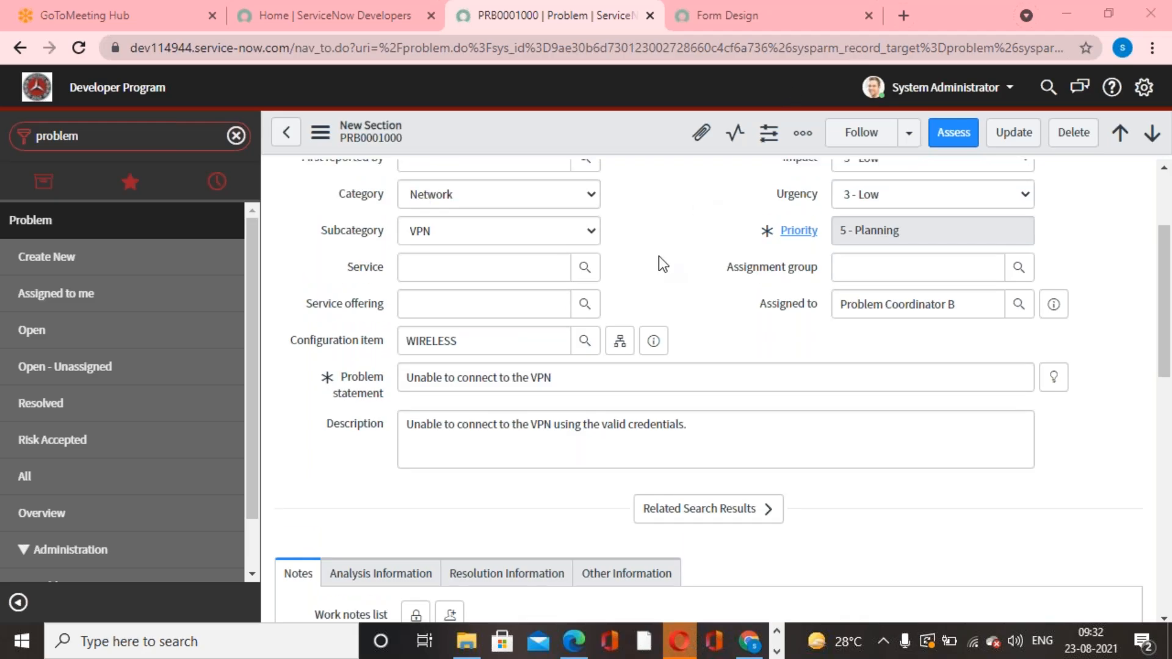
pyautogui.scroll(1, 658, 255)
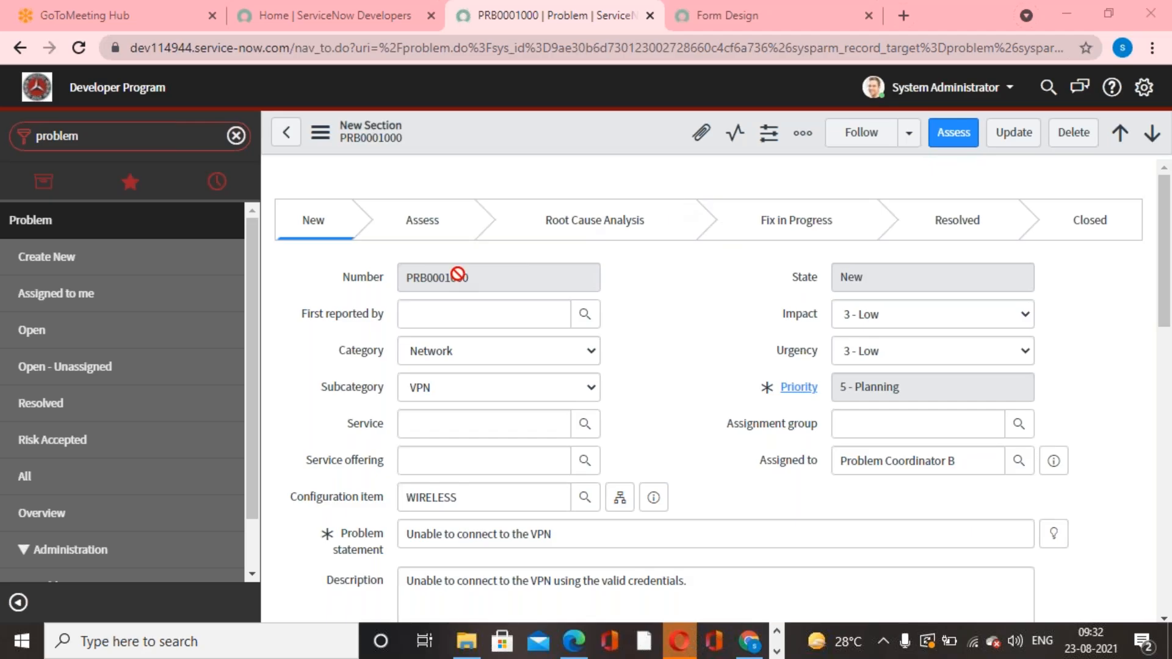
# Filter the application navigator for "Incident" and open a blank form for a new incident.
pyautogui.click(169, 144)
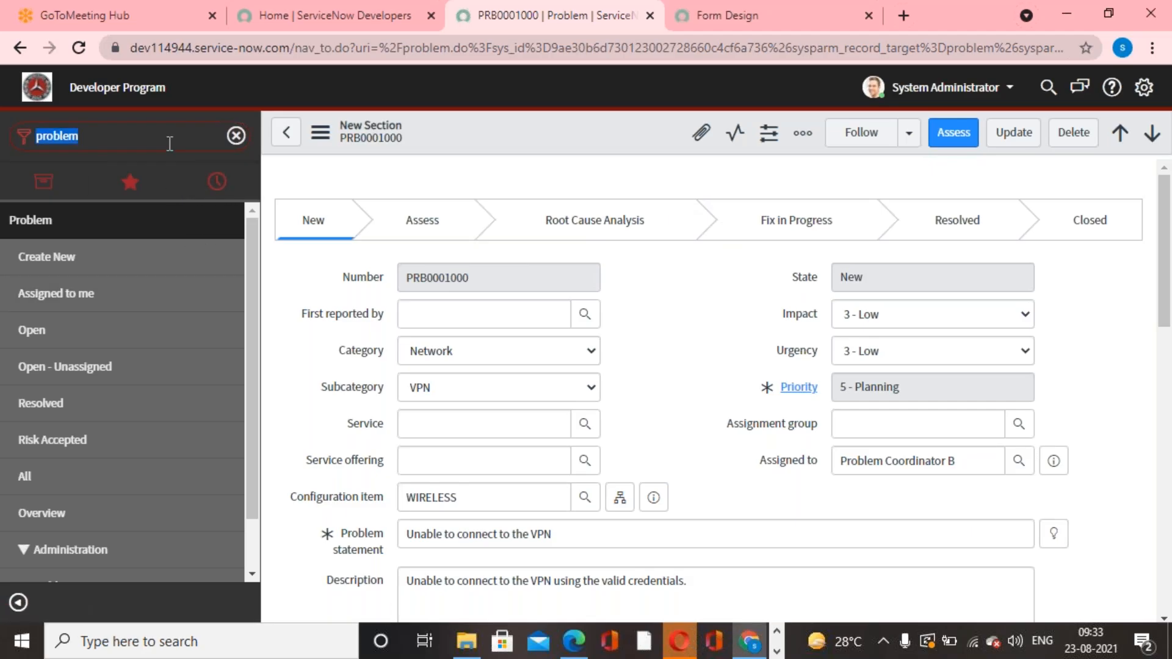
pyautogui.write('Incident')
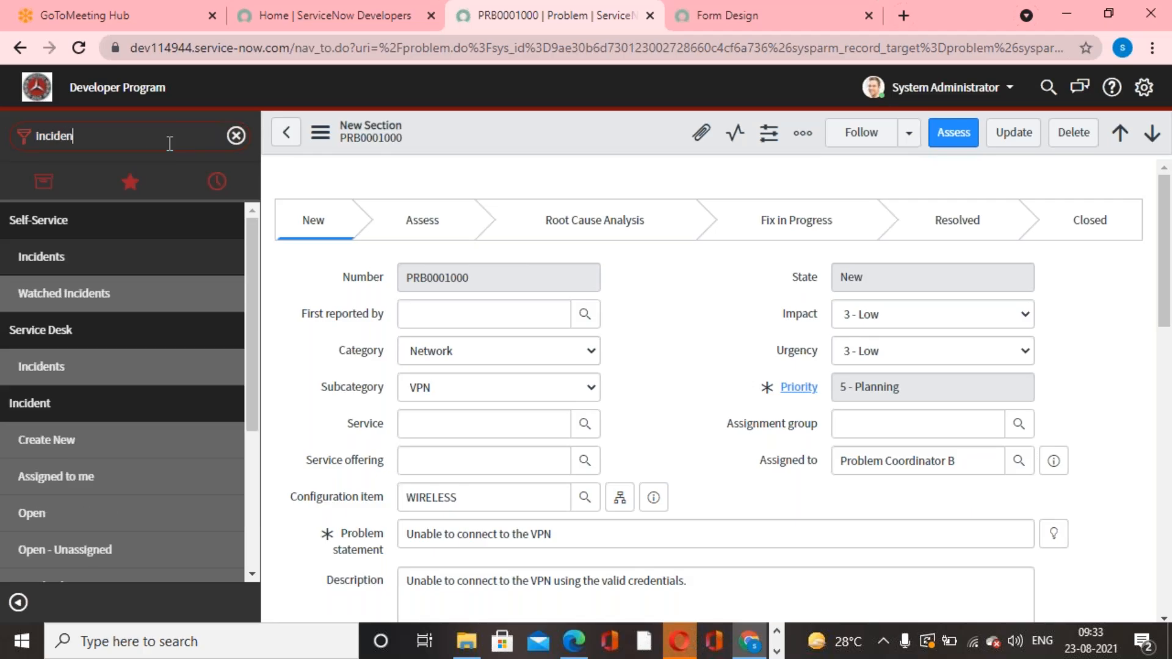
pyautogui.click(79, 445)
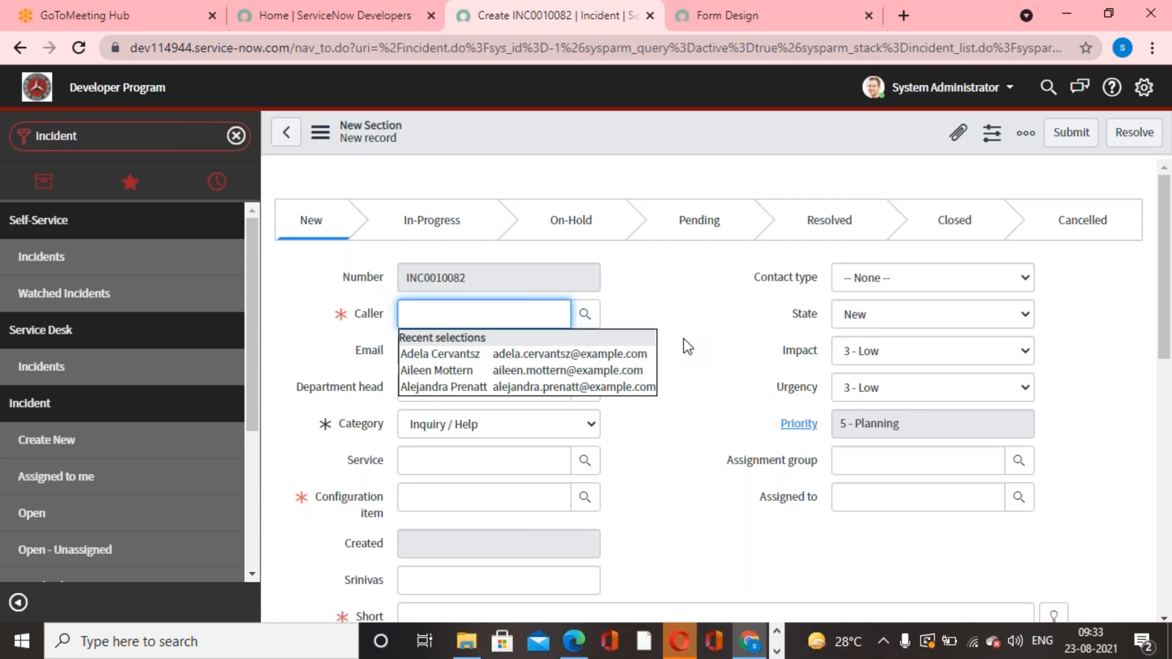
# Switch to the course PDF in Edge and read the Chapter 5 pages on what a list is and its parts.
pyautogui.click(574, 641)
pyautogui.scroll(-5, 623, 468)
pyautogui.scroll(3, 625, 461)
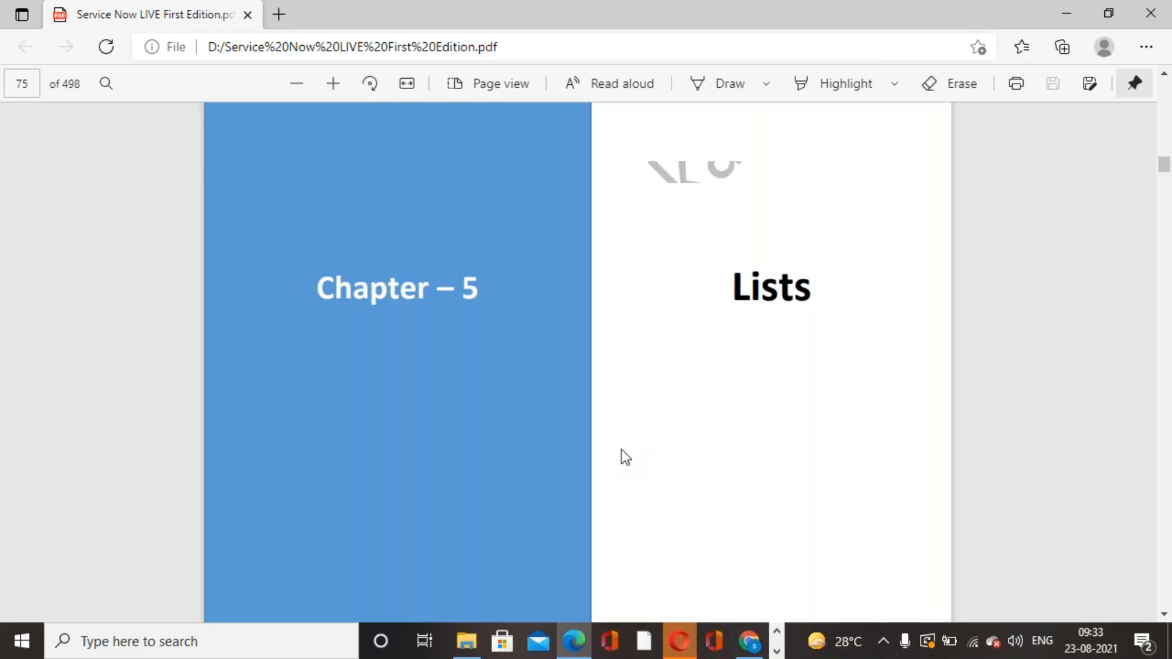
pyautogui.scroll(-10, 624, 456)
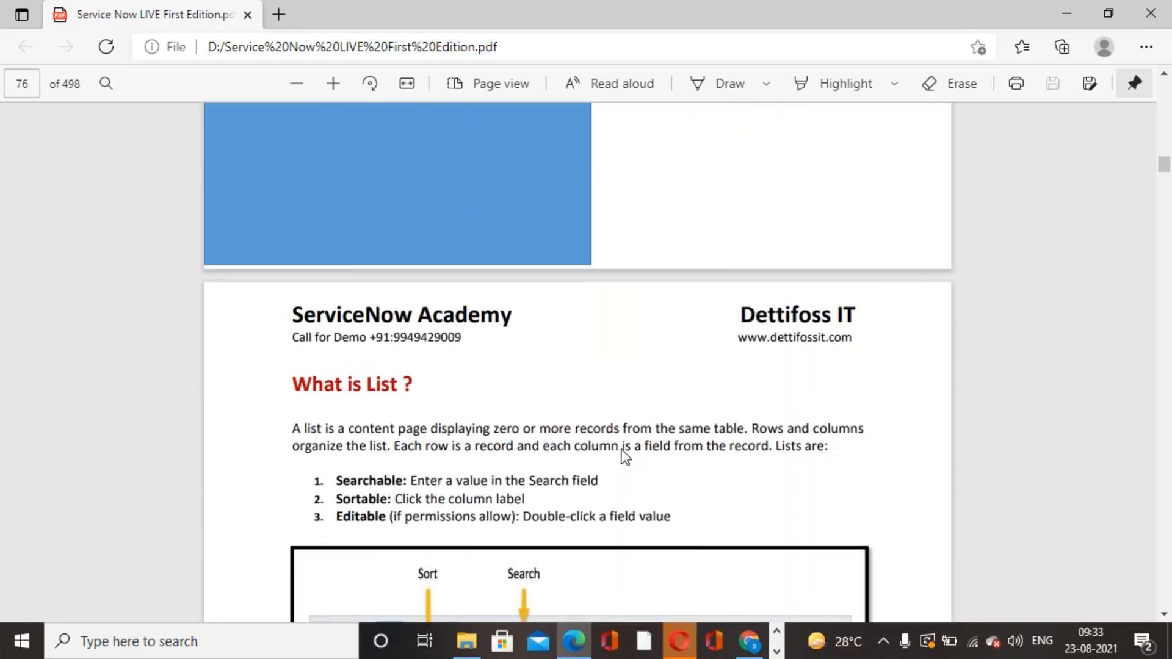
pyautogui.scroll(1, 624, 457)
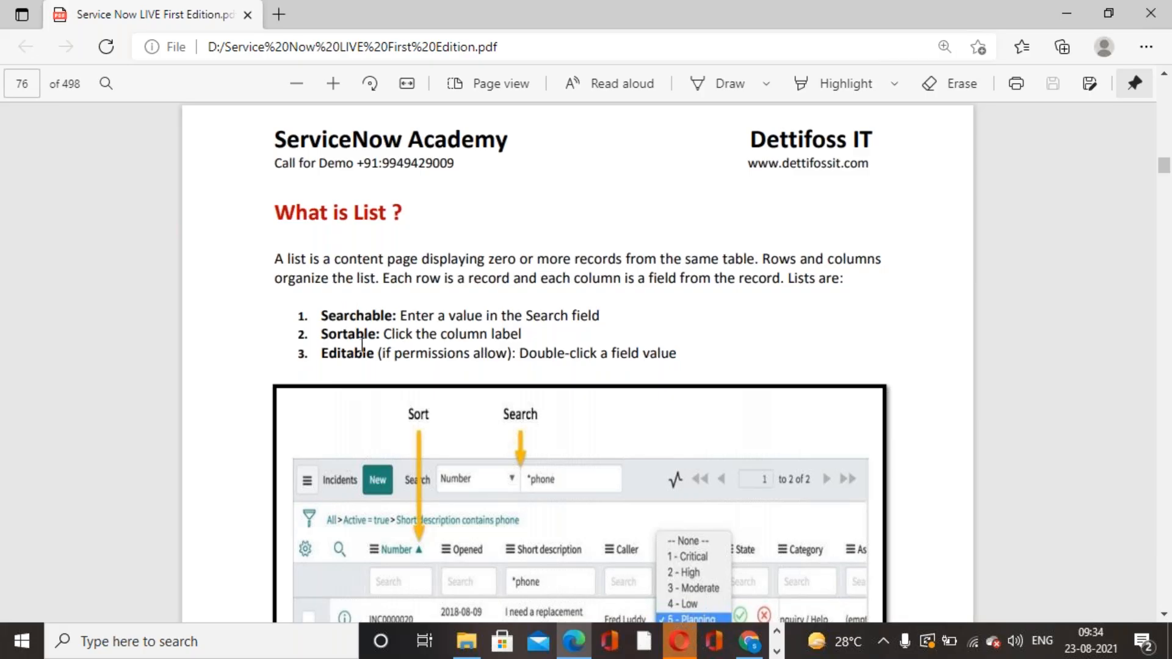
pyautogui.scroll(-10, 363, 351)
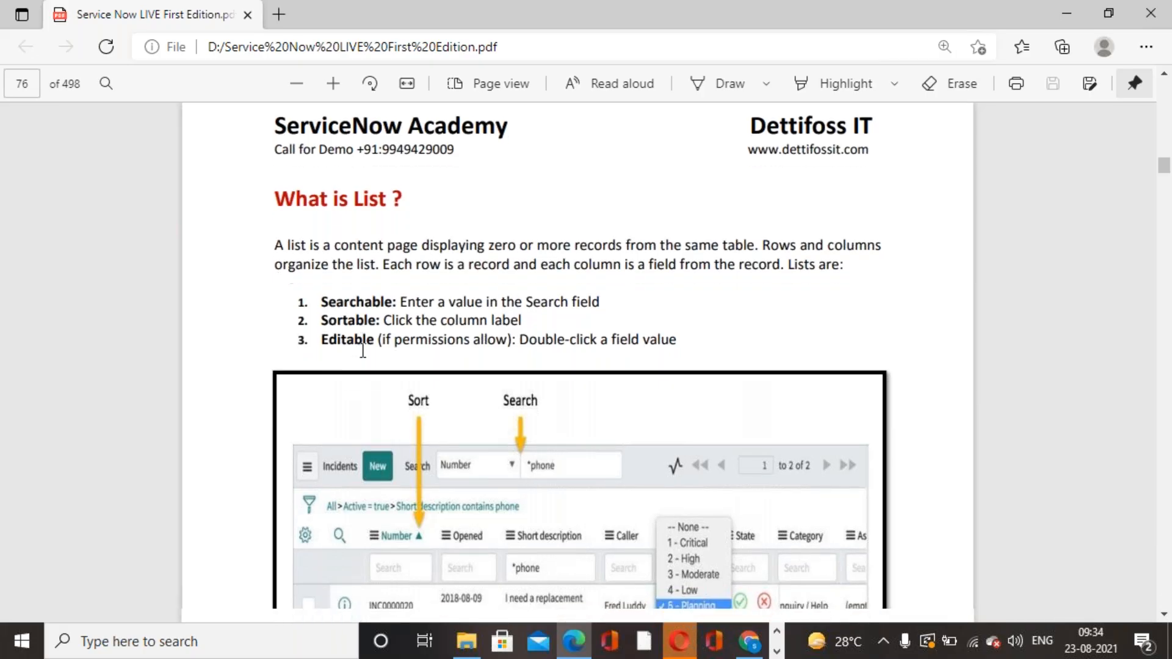
pyautogui.scroll(-7, 363, 350)
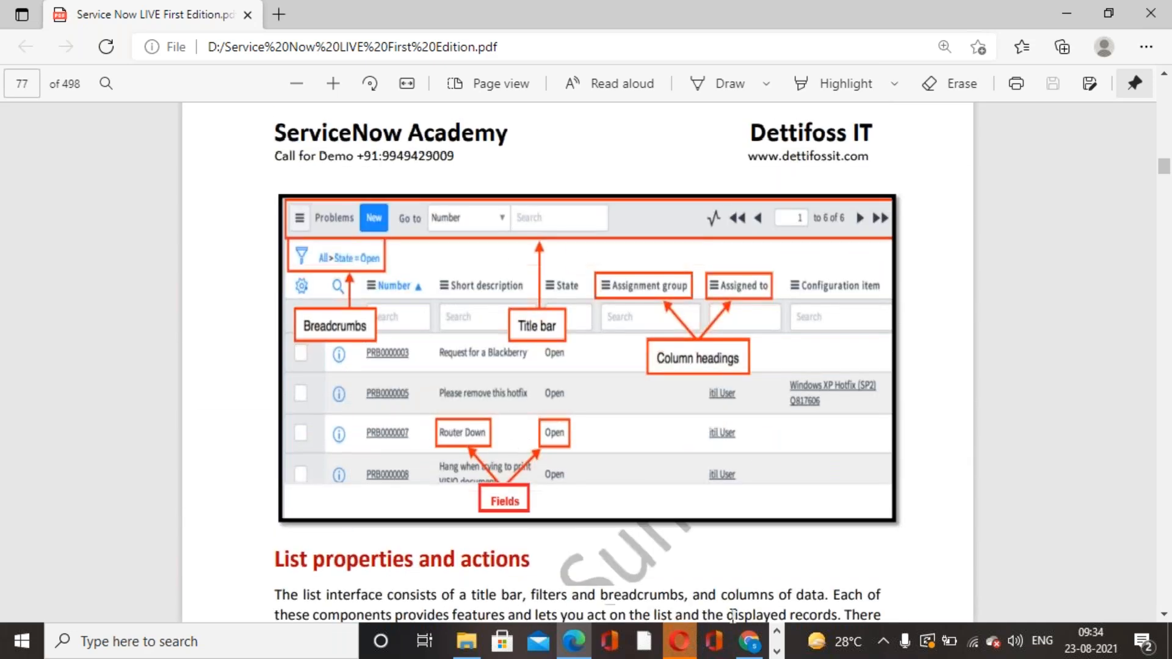
# Switch to the ServiceNow instance in Chrome and show the list of all incidents.
pyautogui.click(750, 648)
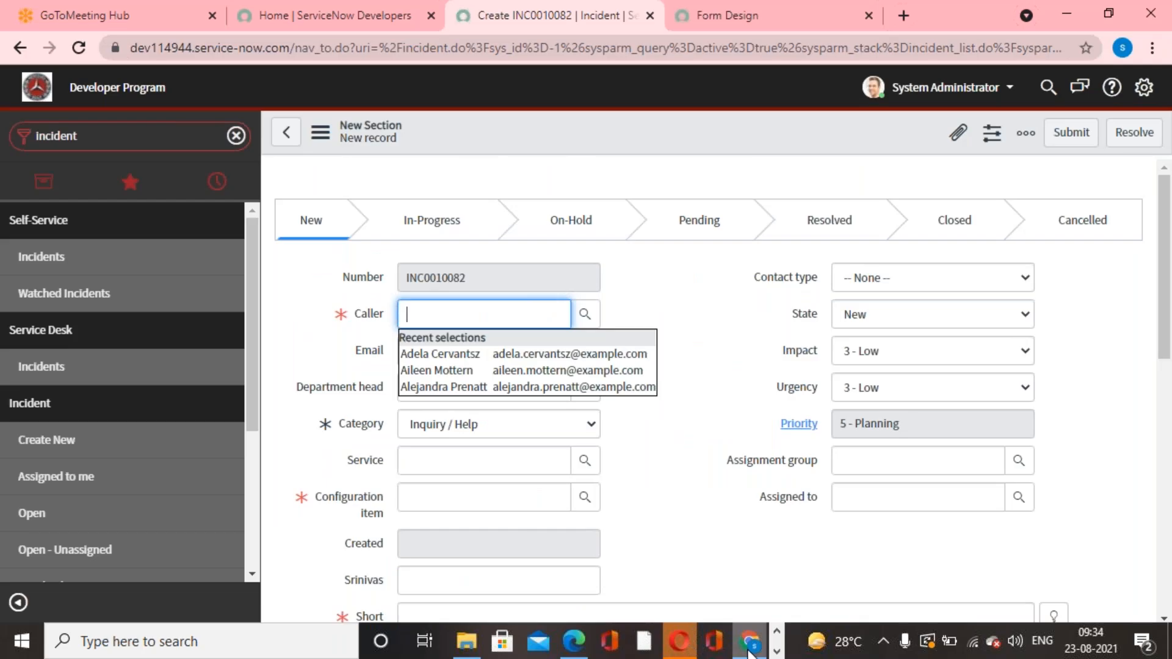
pyautogui.scroll(-2, 96, 439)
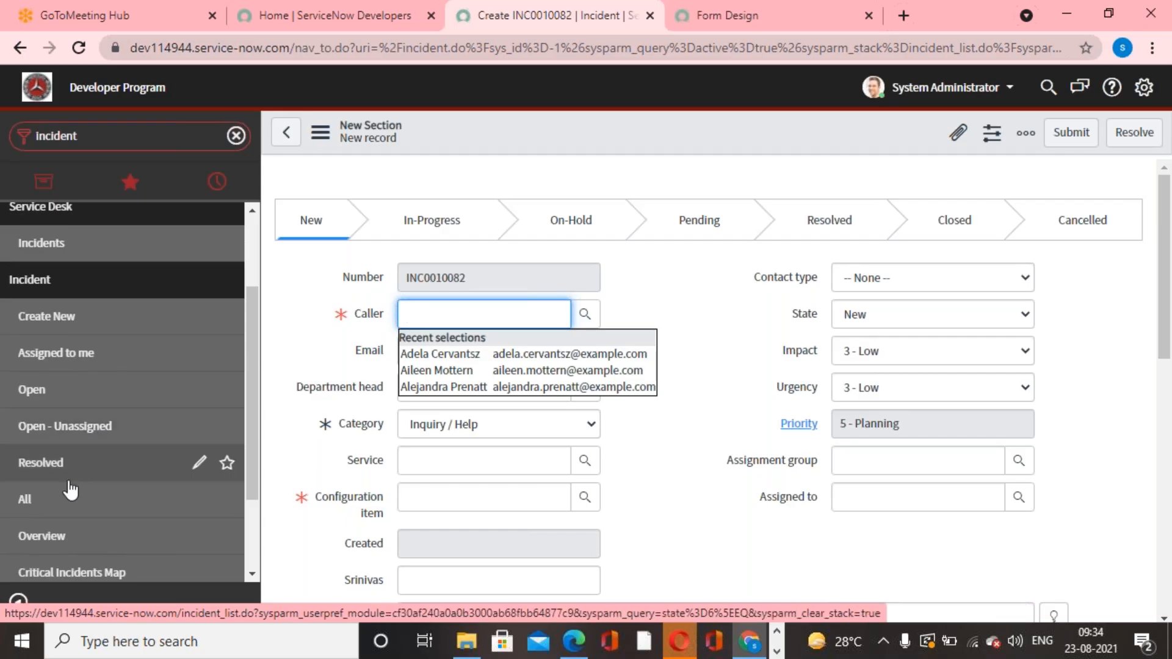
pyautogui.click(48, 506)
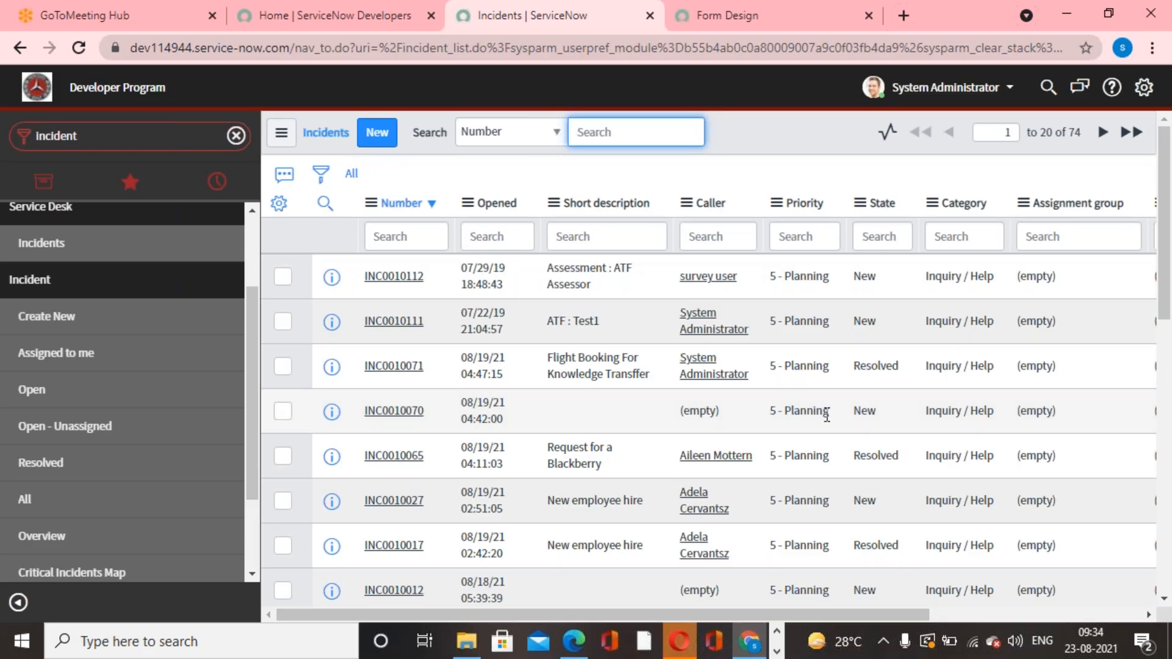
pyautogui.moveTo(771, 610); pyautogui.dragTo(683, 641)
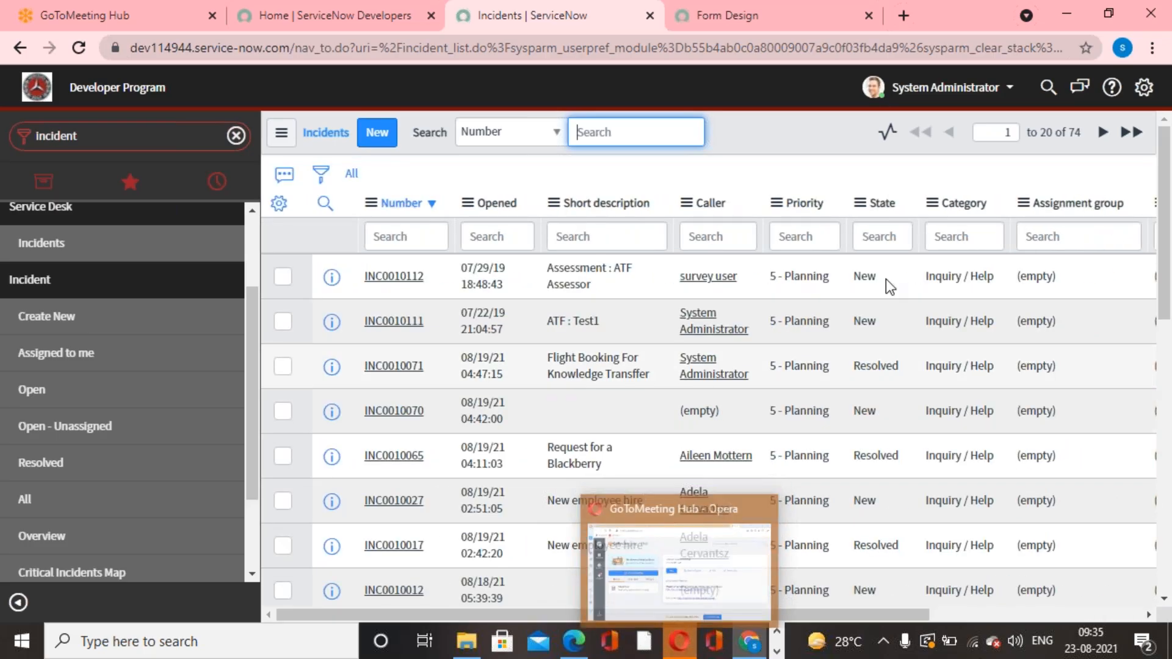
pyautogui.click(793, 138)
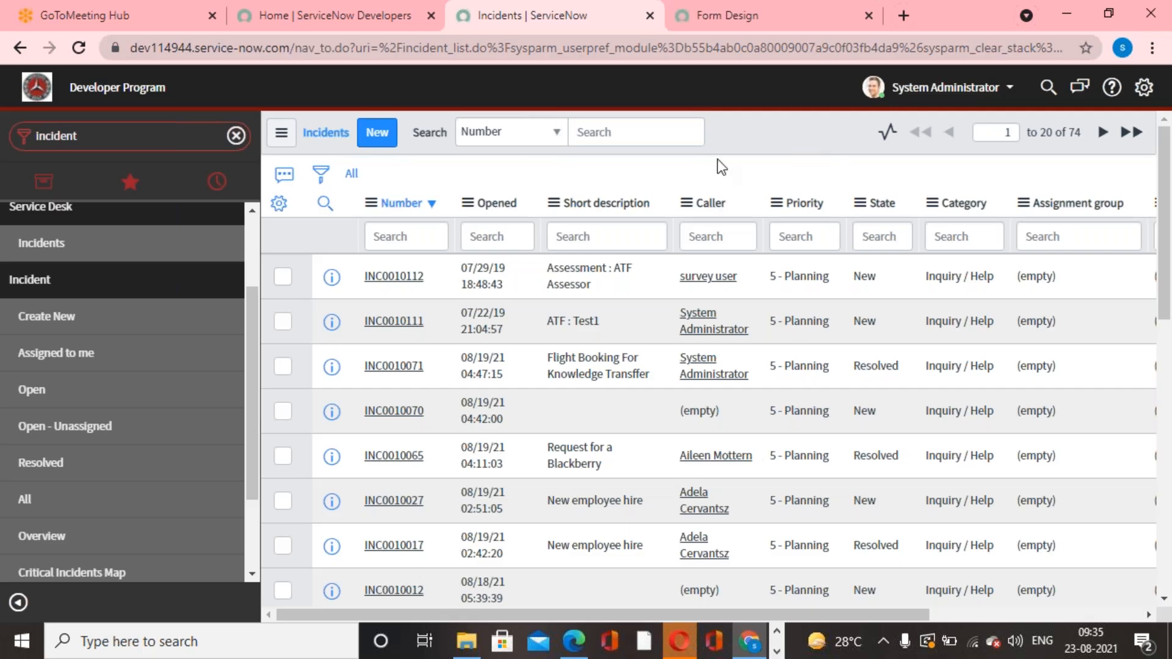
# Search the incidents list by Priority for the value 1.
pyautogui.click(558, 134)
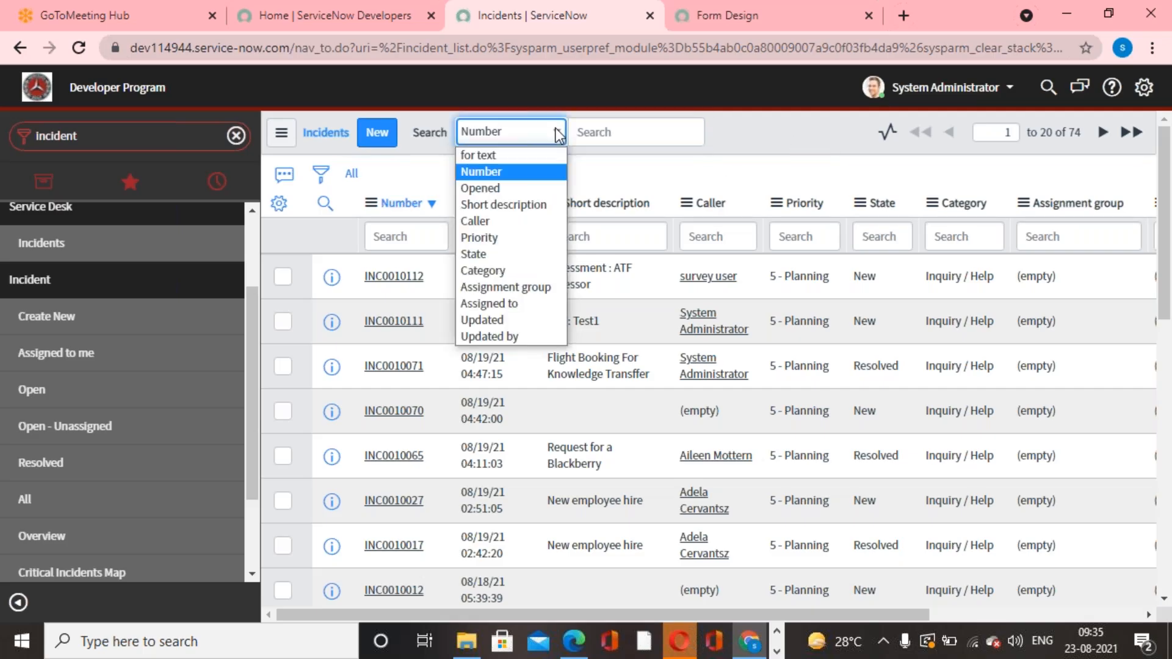
pyautogui.click(512, 238)
pyautogui.click(620, 126)
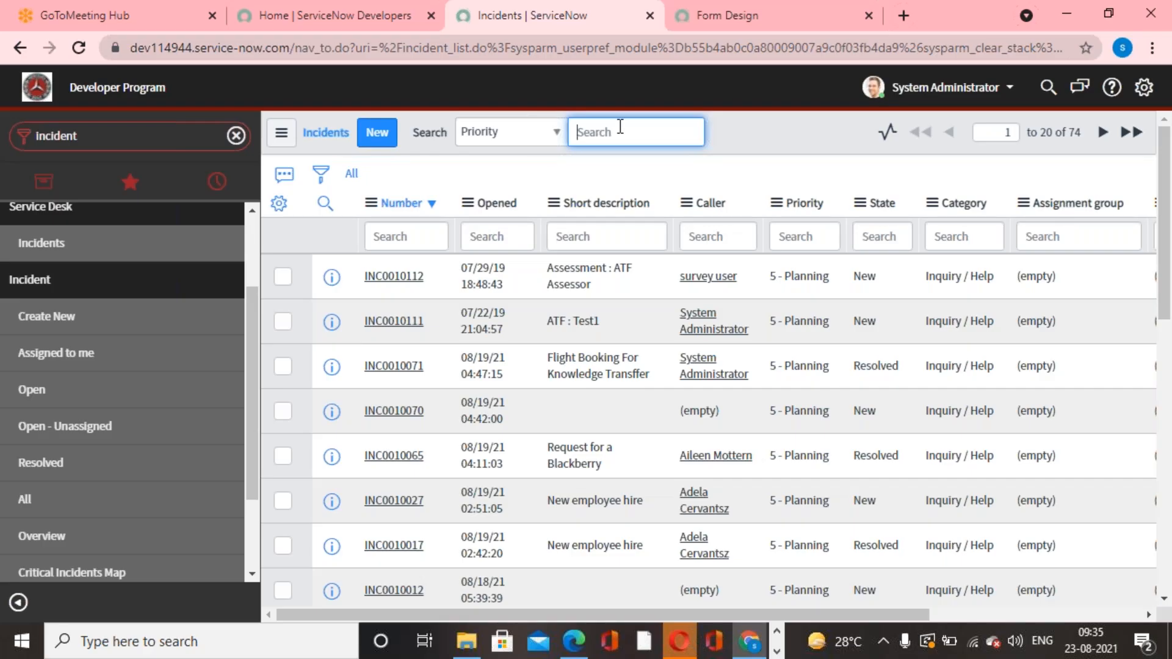
pyautogui.write('1')
pyautogui.press('BackSpace')
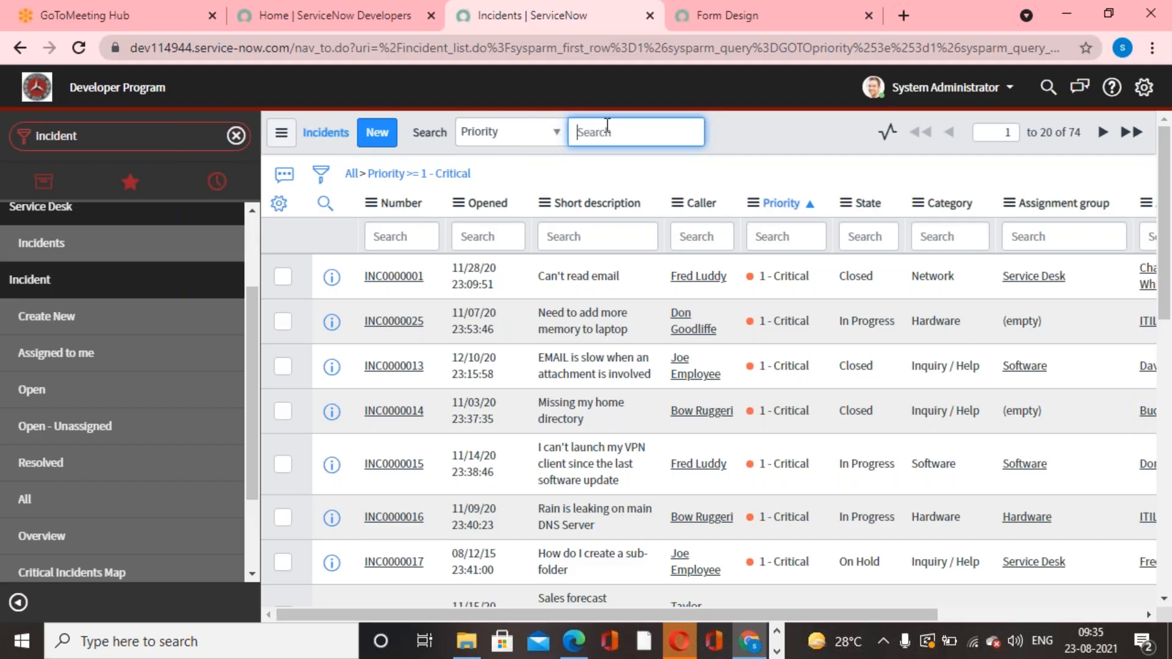
# Search the incidents list by Category for "software" and look through the matching records.
pyautogui.click(559, 133)
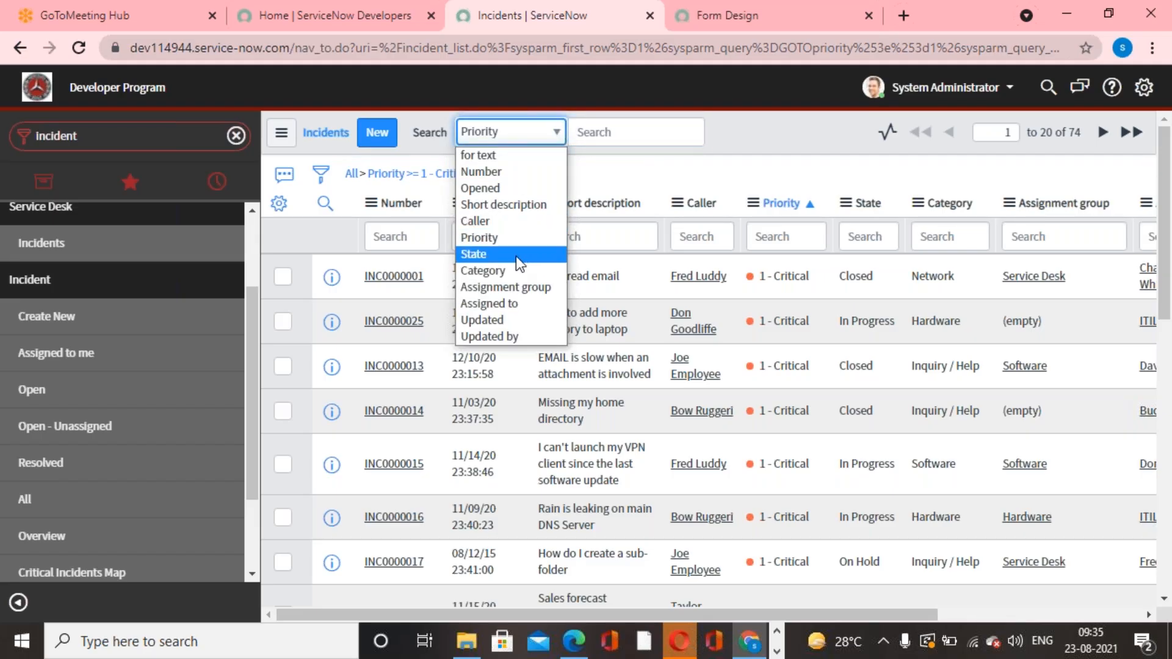
pyautogui.click(508, 272)
pyautogui.press('Tab')
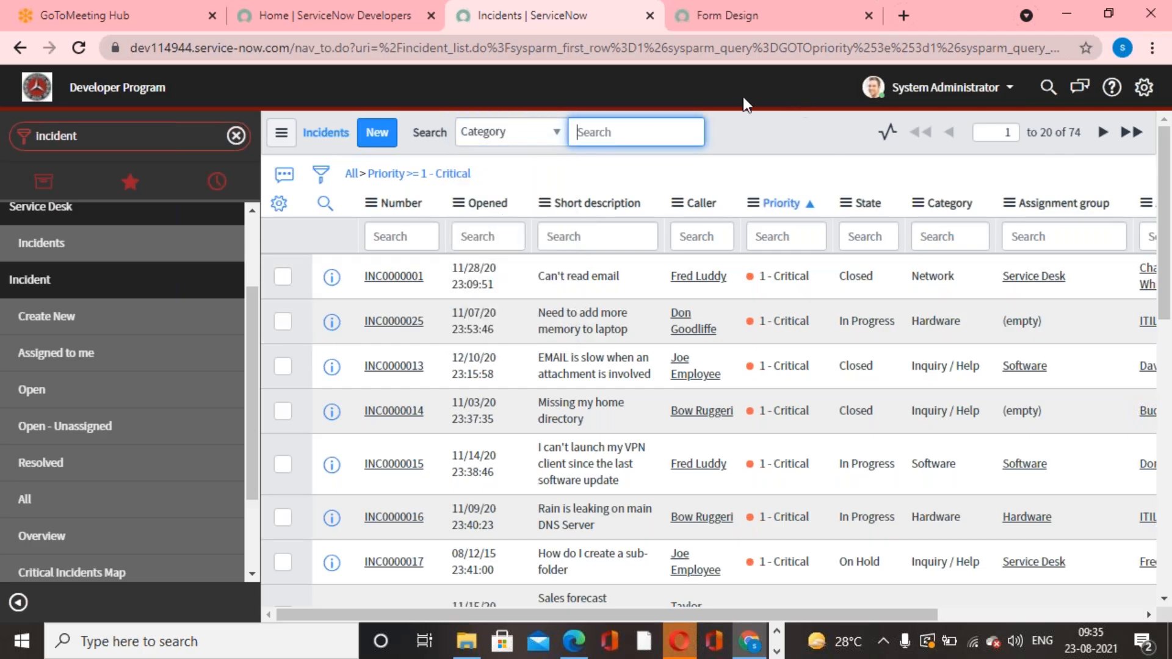
pyautogui.write('software')
pyautogui.press('Return')
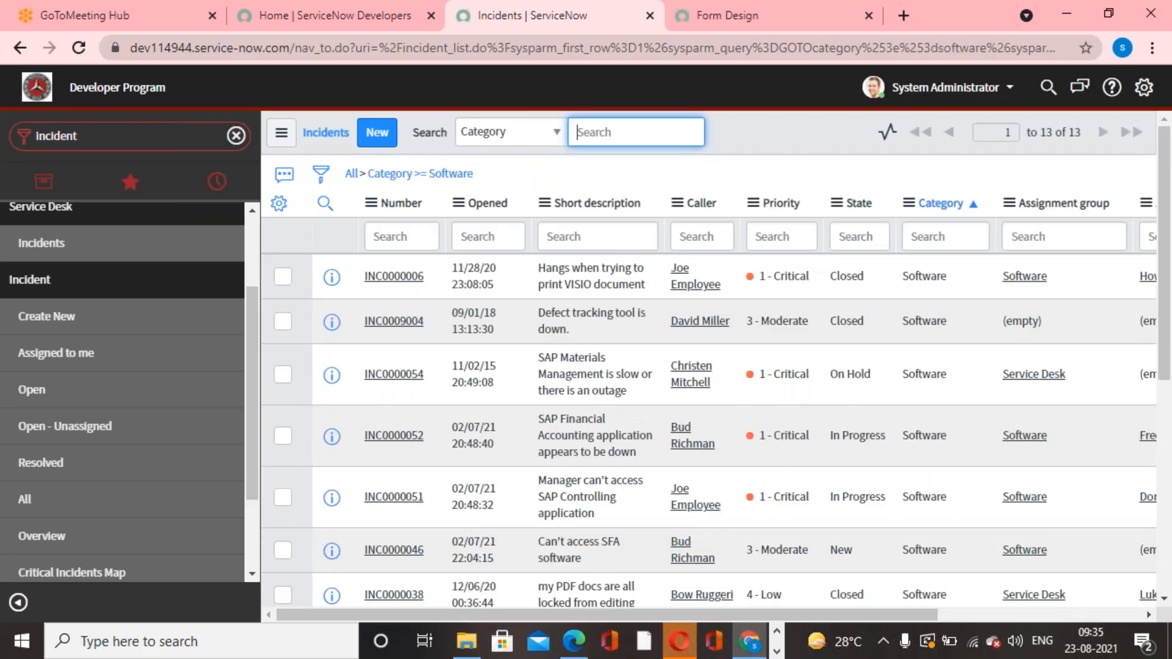
pyautogui.click(917, 188)
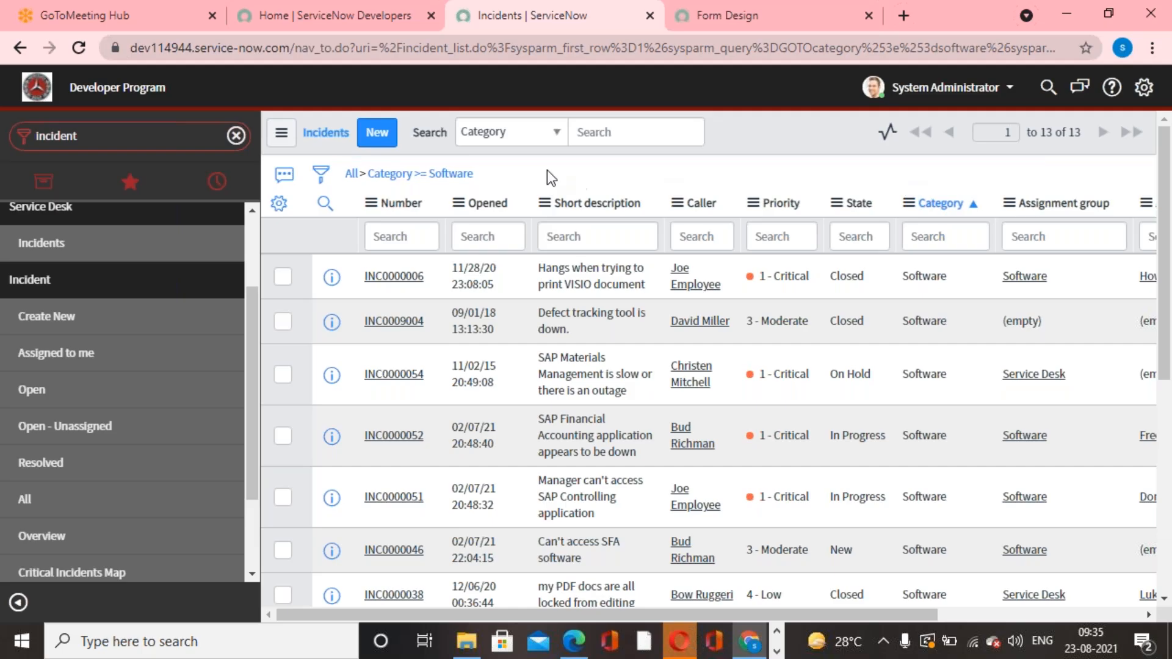
pyautogui.click(614, 140)
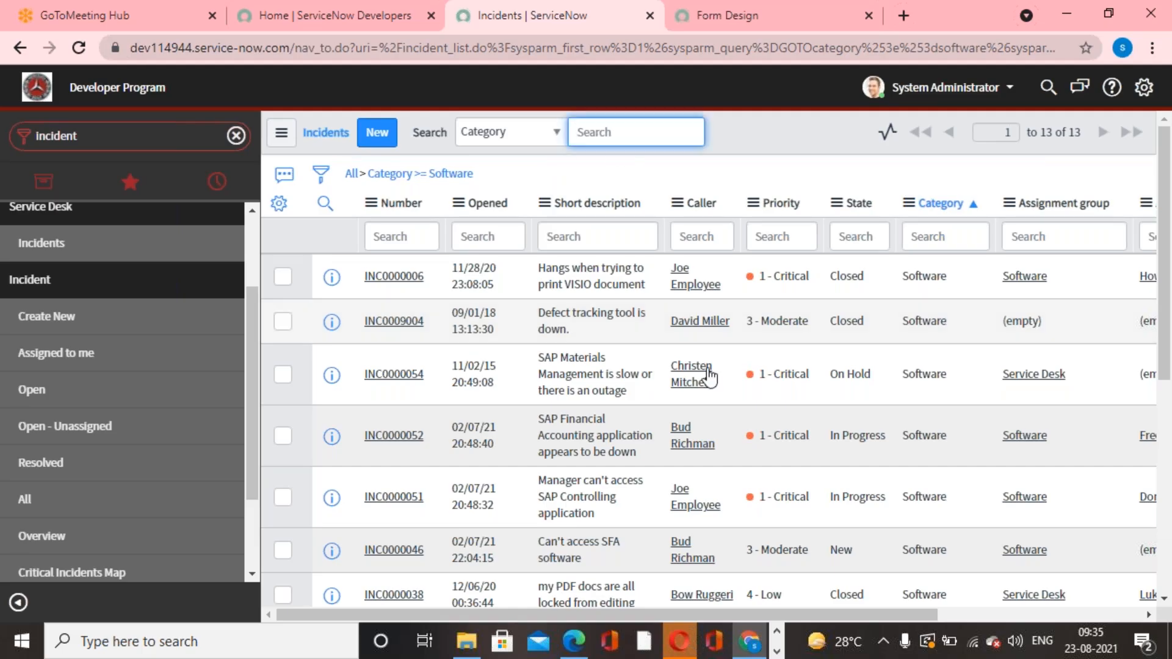
pyautogui.scroll(-5, 697, 482)
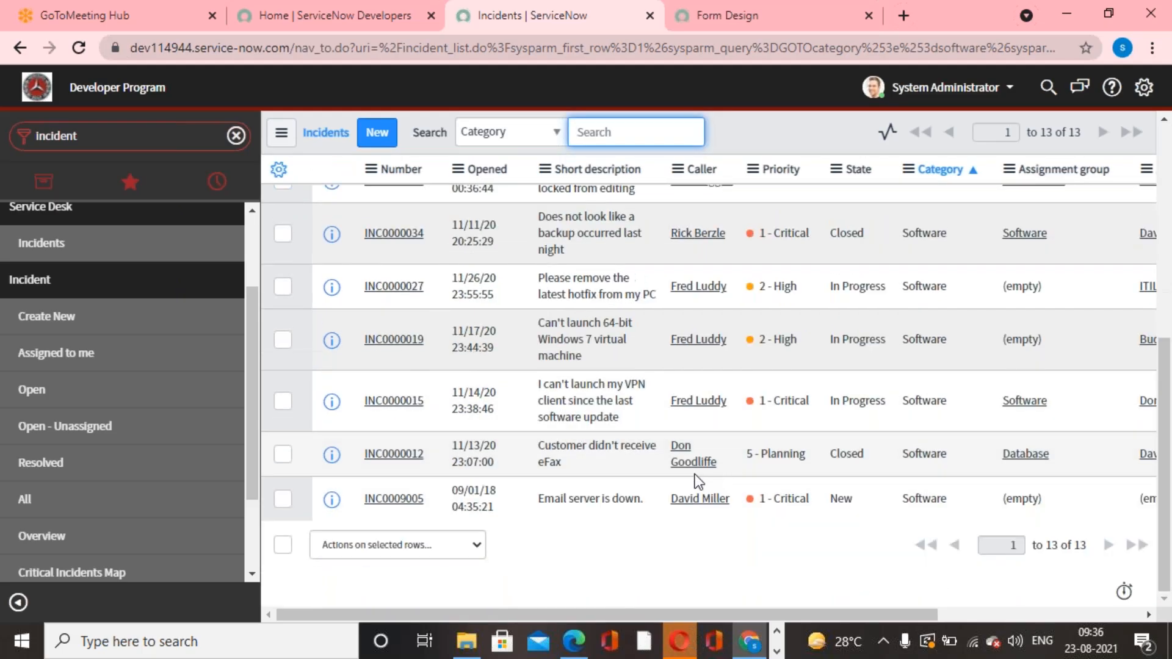
pyautogui.scroll(5, 698, 482)
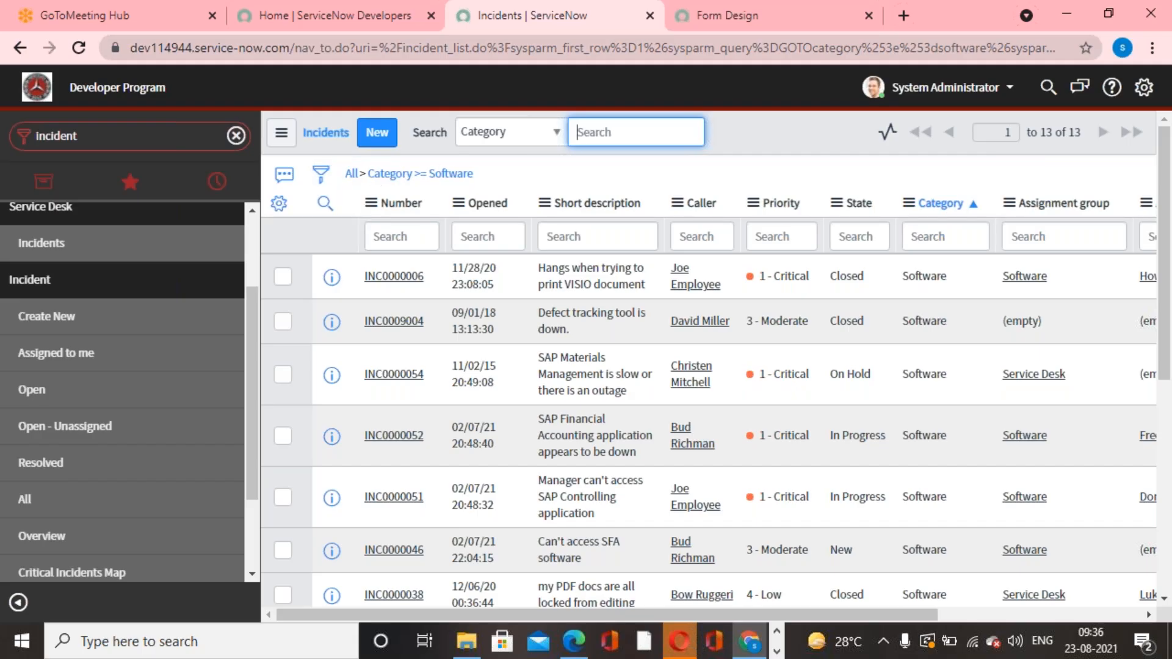
# Replace the Category condition in the incidents list filter with the condition Active is true.
pyautogui.click(318, 186)
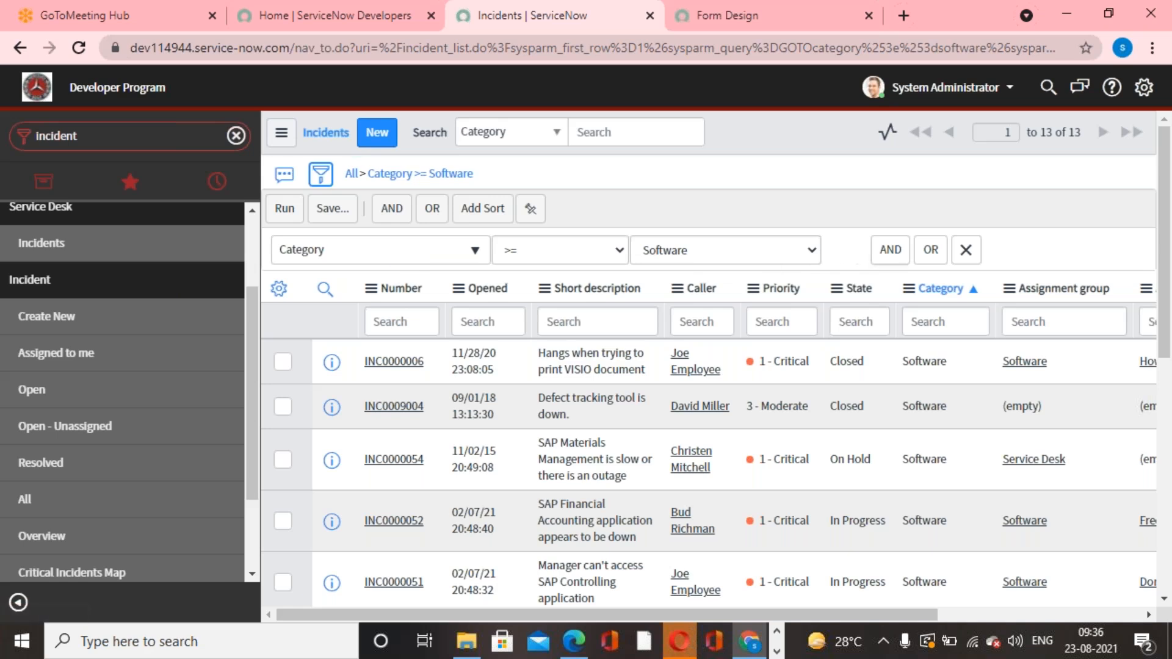
pyautogui.click(966, 250)
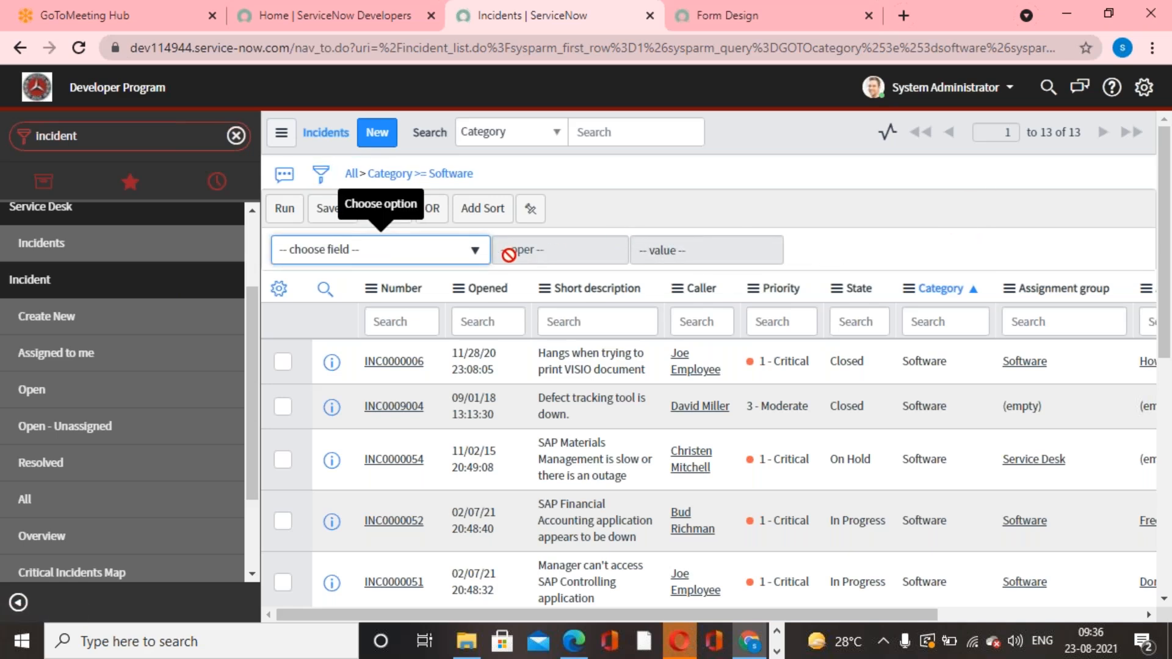
pyautogui.click(474, 250)
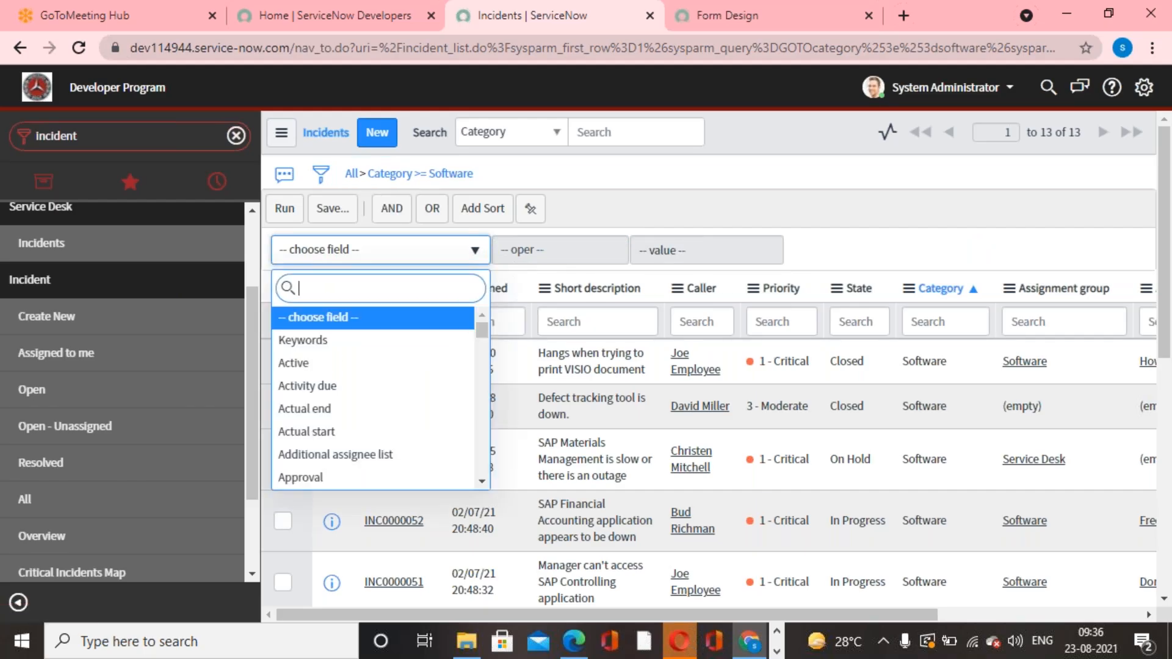
pyautogui.write('act')
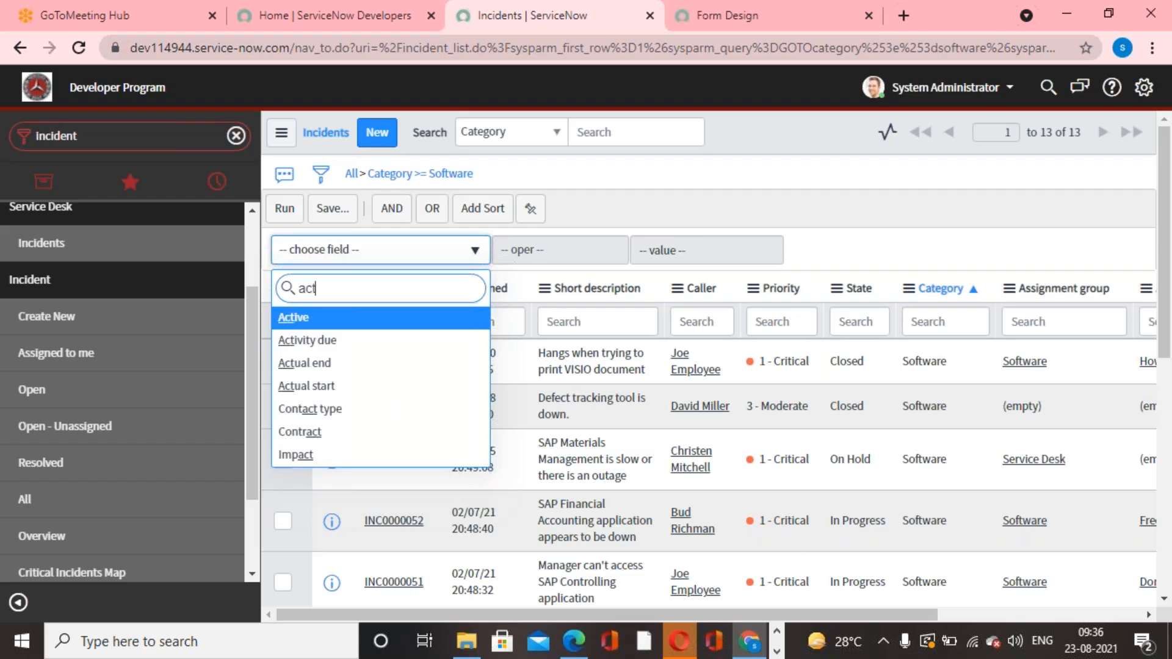
pyautogui.click(324, 324)
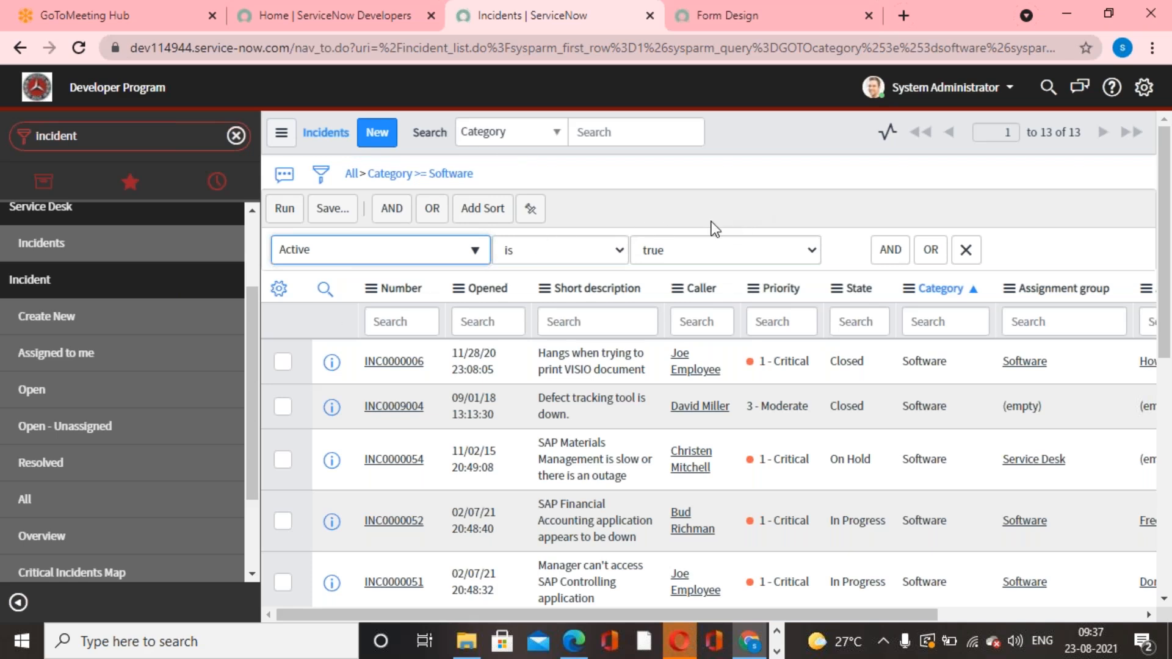
# Add an AND condition to the filter requiring Priority is 1 - Critical.
pyautogui.click(890, 250)
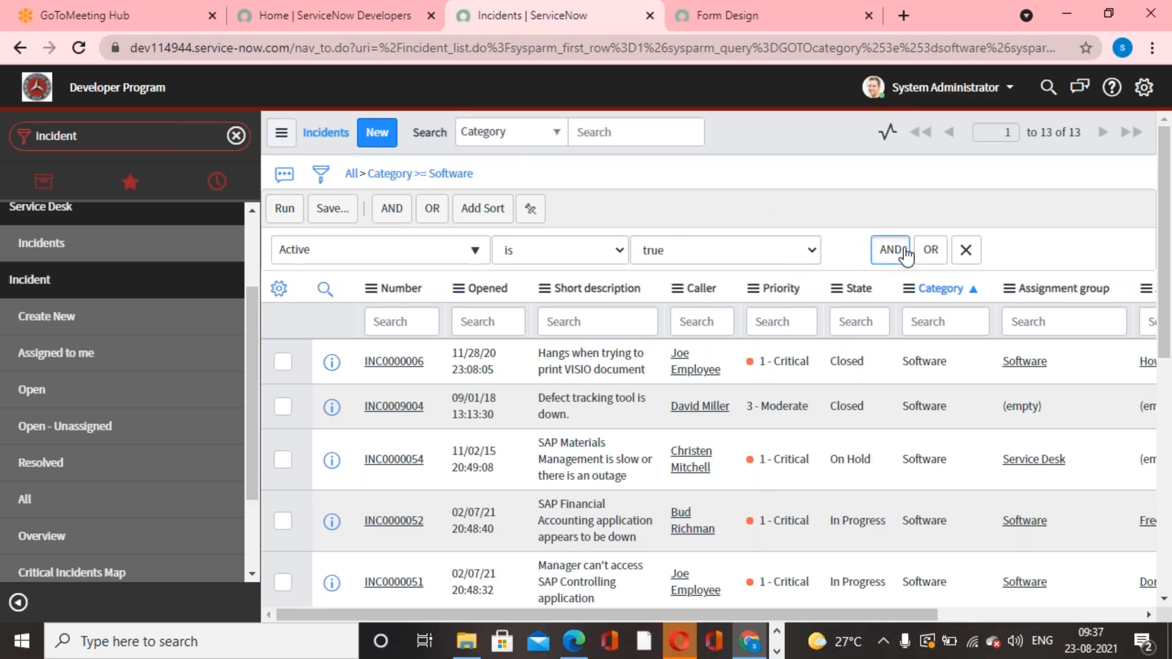
pyautogui.click(476, 316)
pyautogui.write('pr')
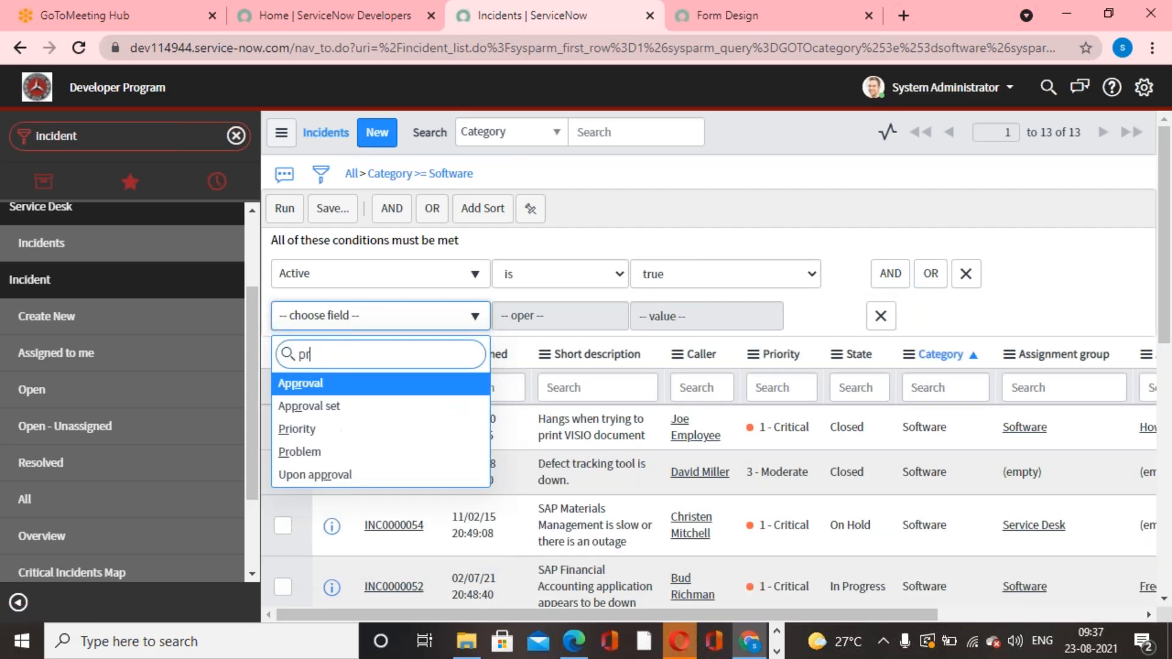
pyautogui.click(305, 430)
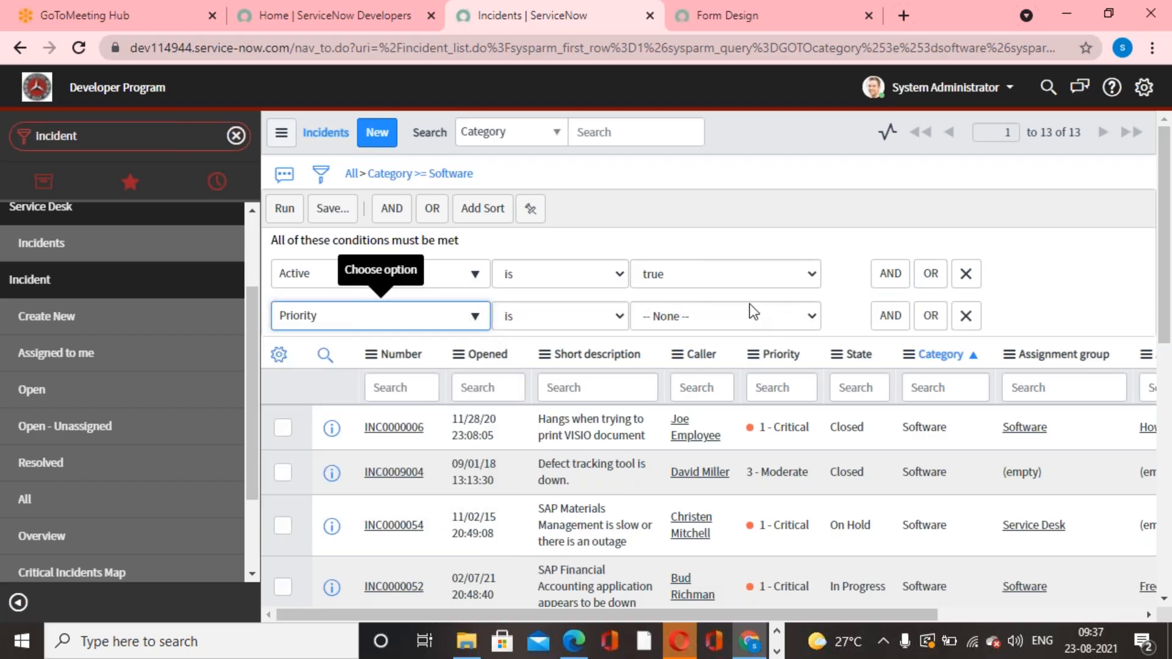
pyautogui.click(751, 311)
pyautogui.click(709, 353)
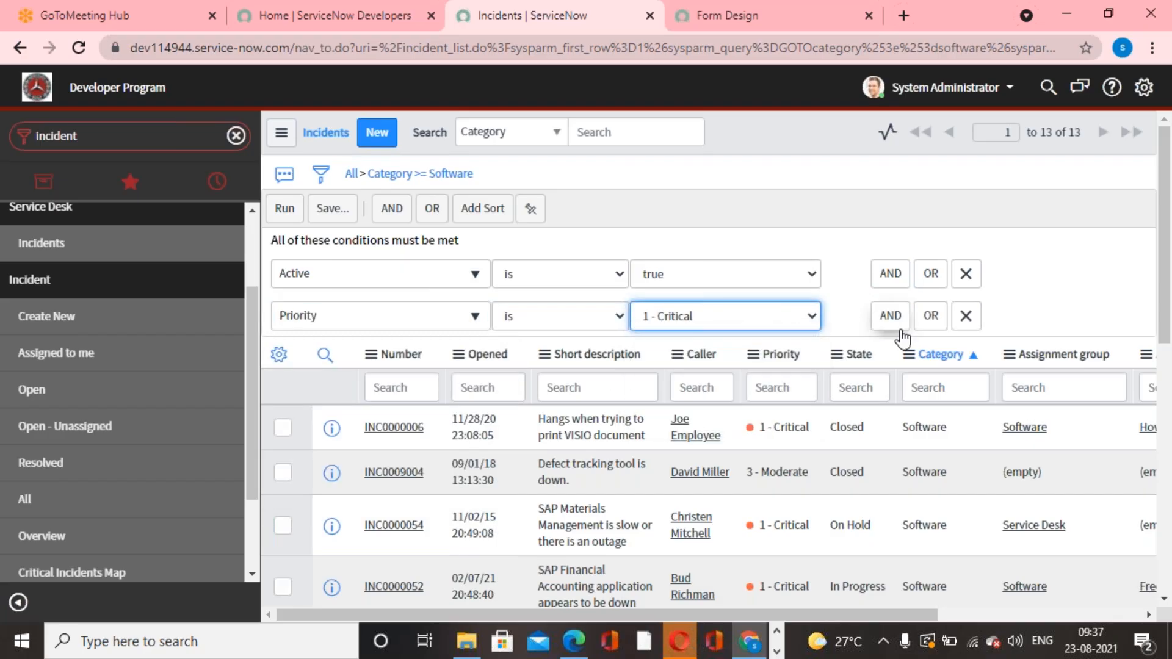
# Add an AND condition requiring Category is Network and run the filter on the incidents list.
pyautogui.click(890, 315)
pyautogui.click(453, 365)
pyautogui.write('cate')
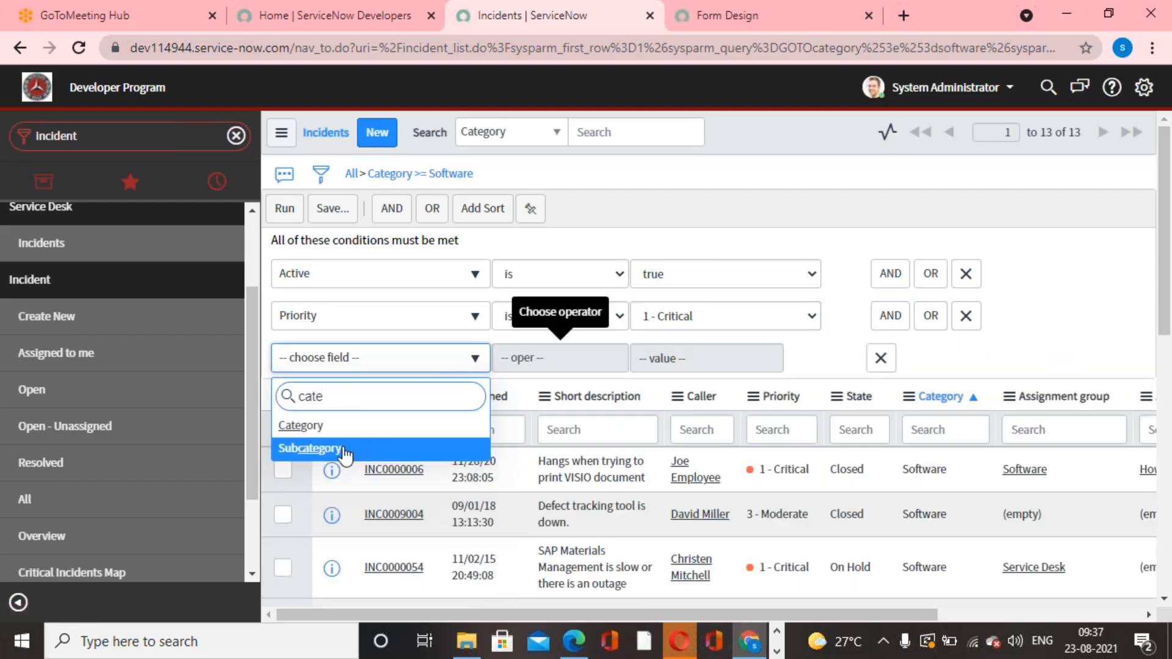
pyautogui.click(339, 435)
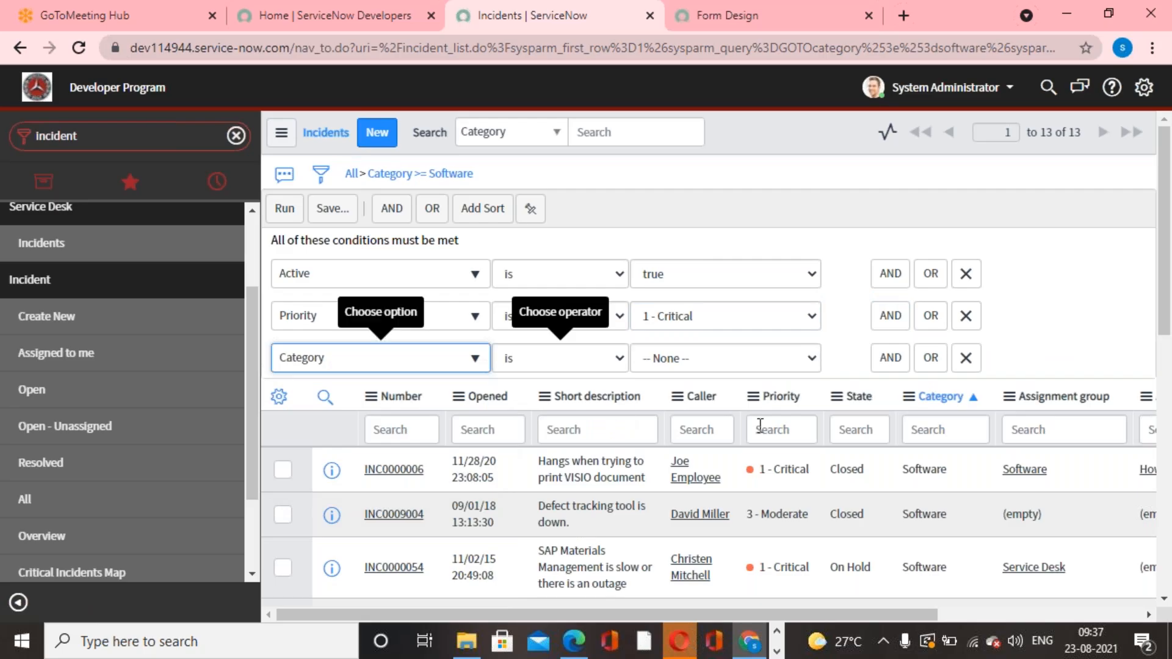
pyautogui.click(760, 359)
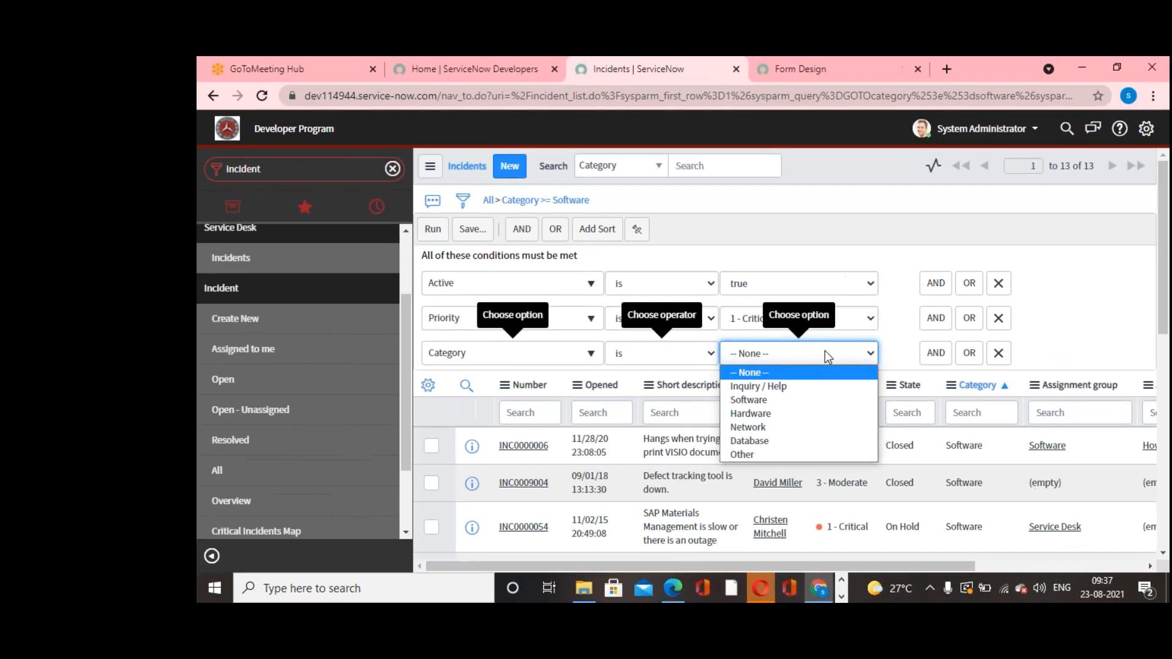
pyautogui.click(754, 427)
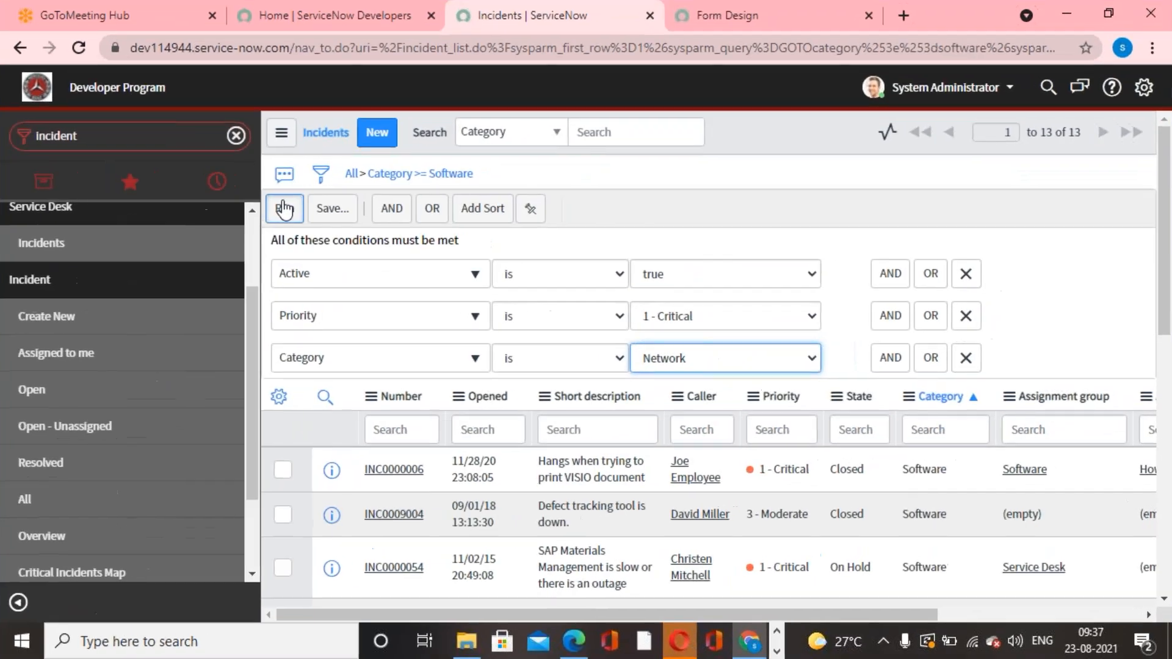
pyautogui.click(432, 229)
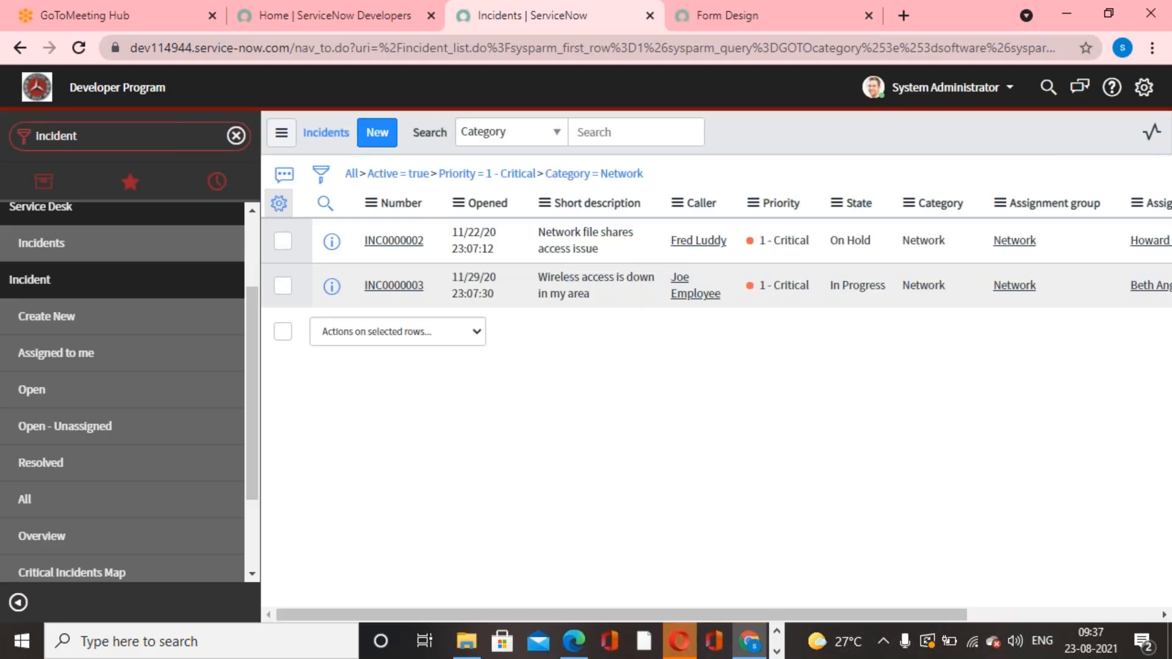
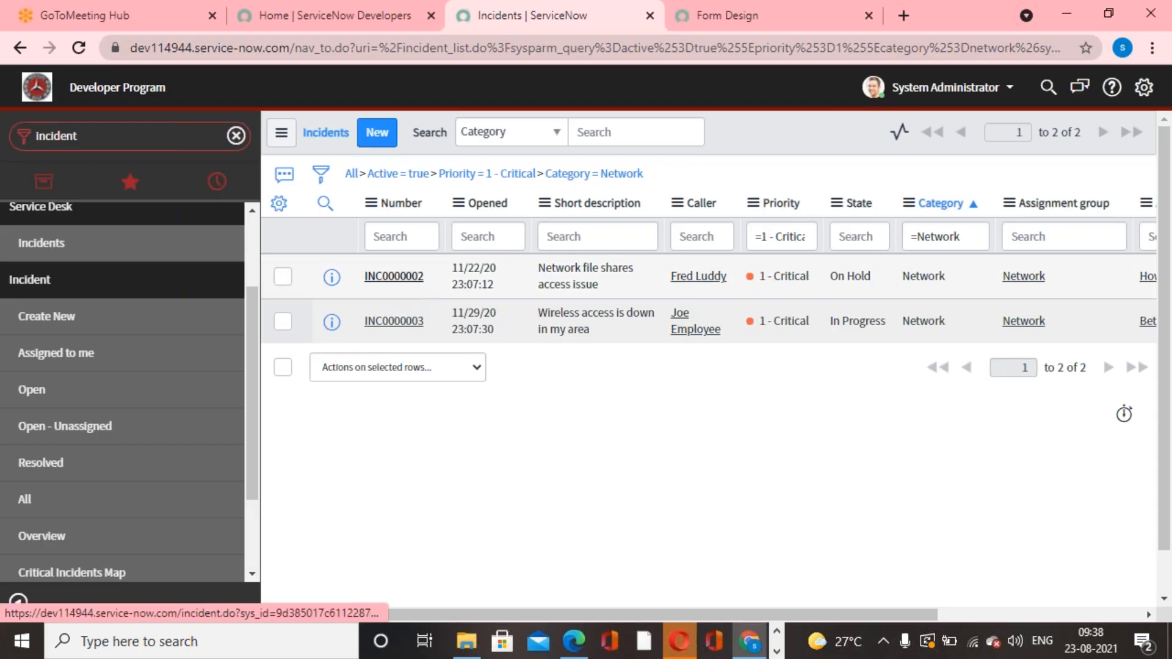
# Open the incident about the network file shares access issue and examine its Category choices and Impact field.
pyautogui.click(394, 275)
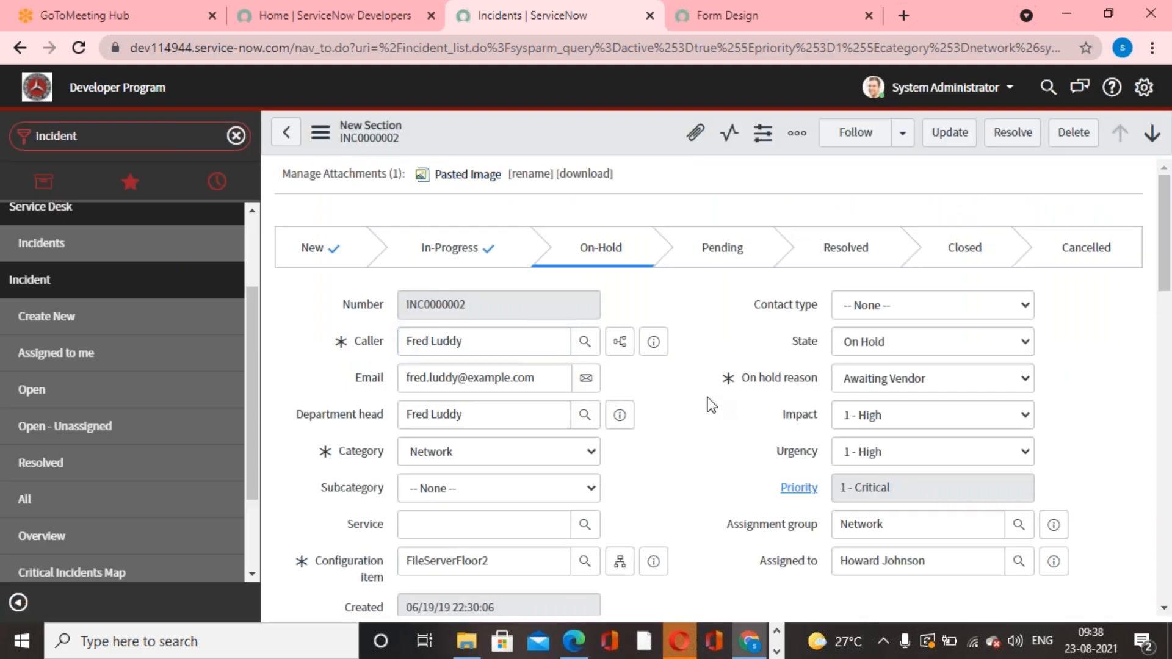
pyautogui.click(591, 451)
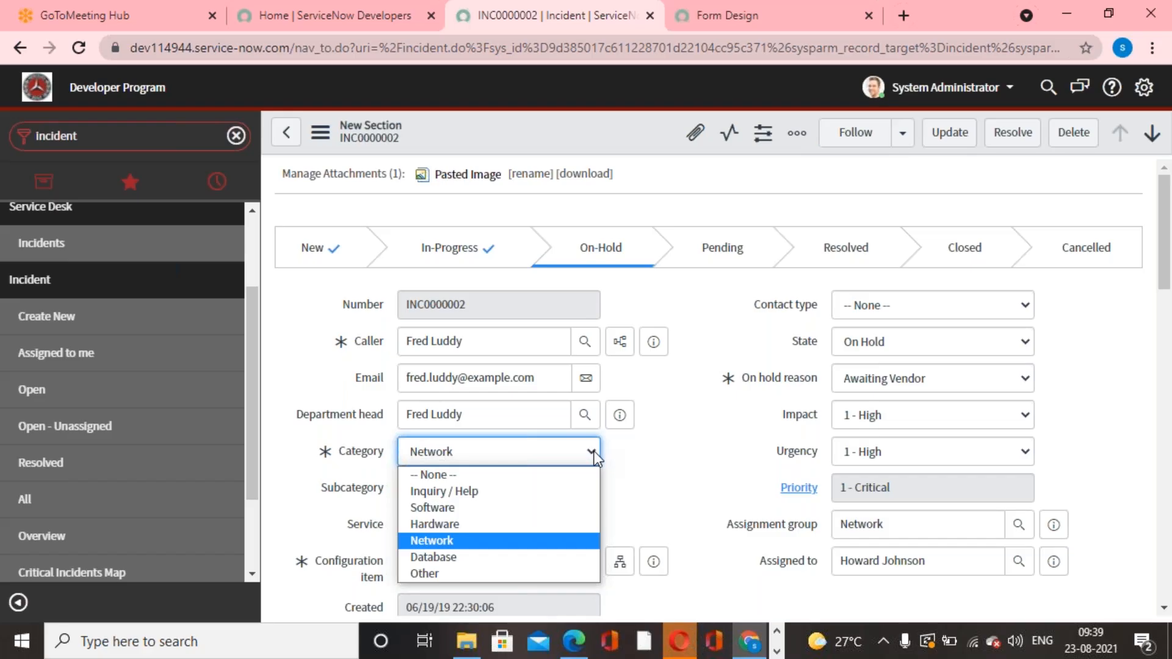
pyautogui.click(642, 435)
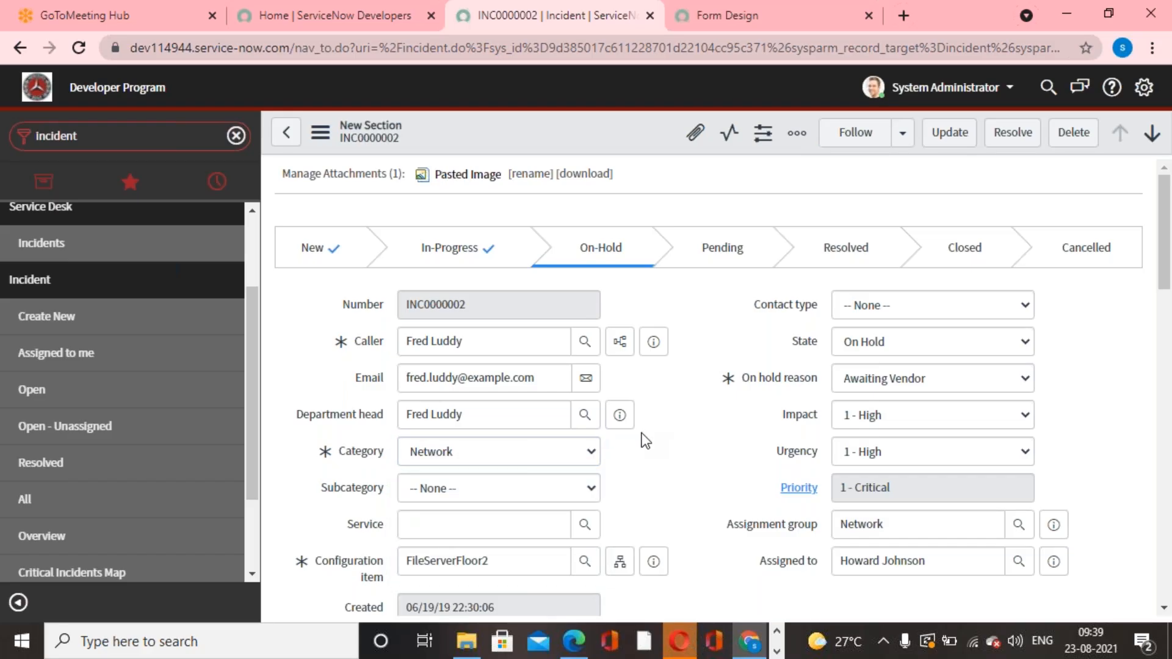
pyautogui.click(591, 451)
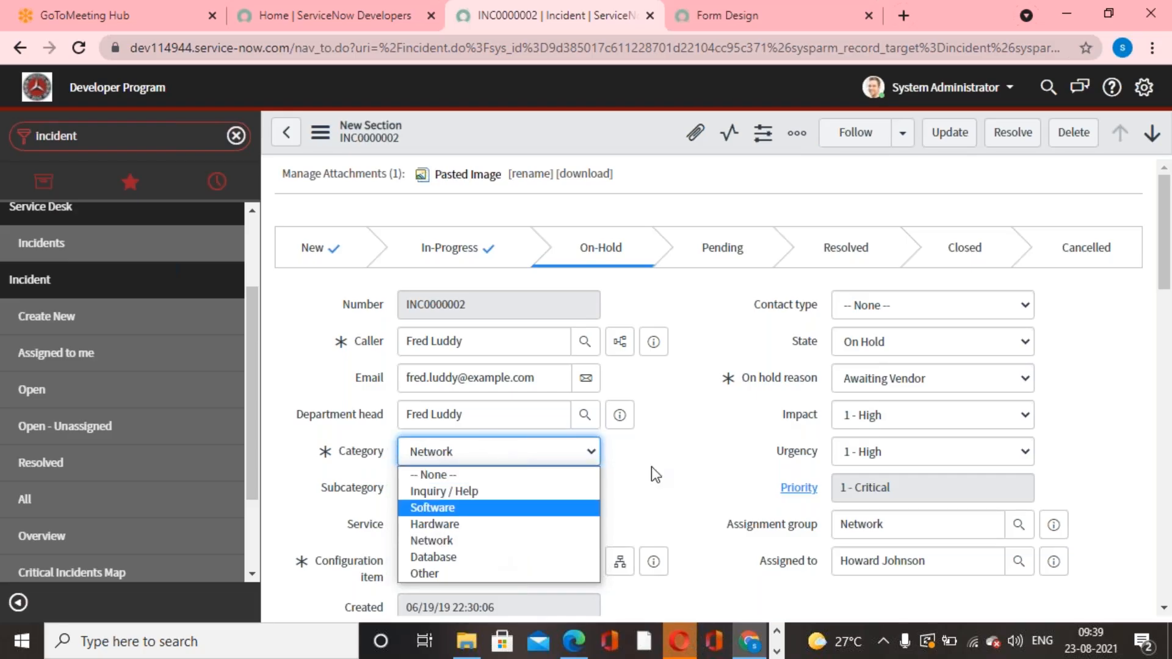
pyautogui.click(726, 422)
pyautogui.click(903, 415)
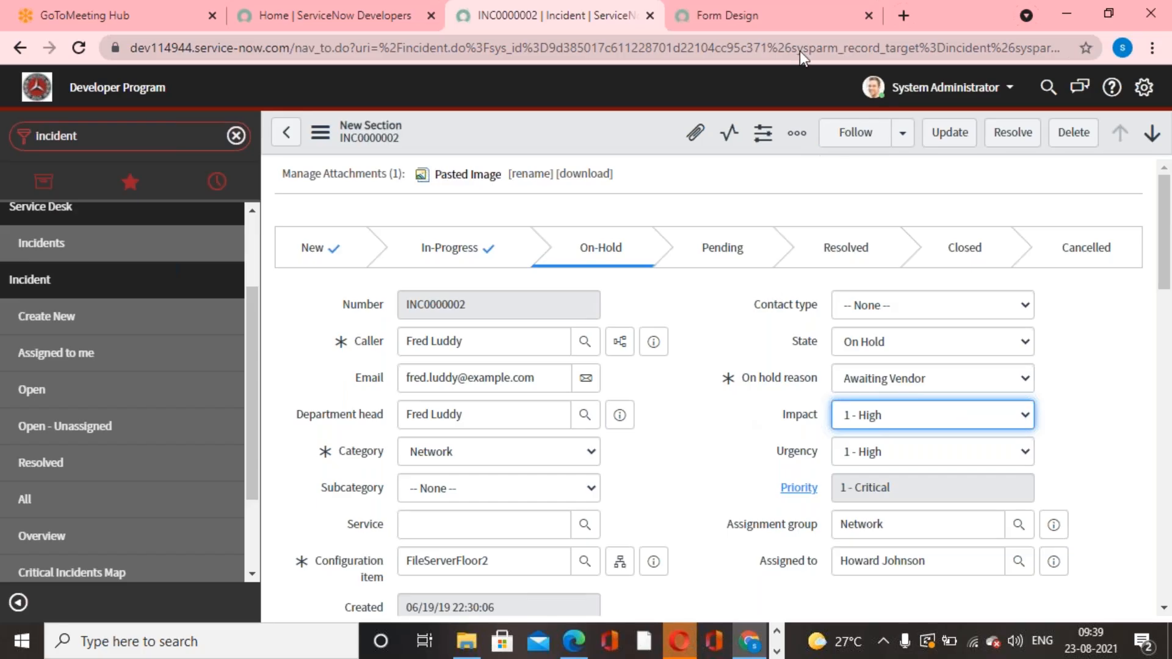
pyautogui.click(787, 26)
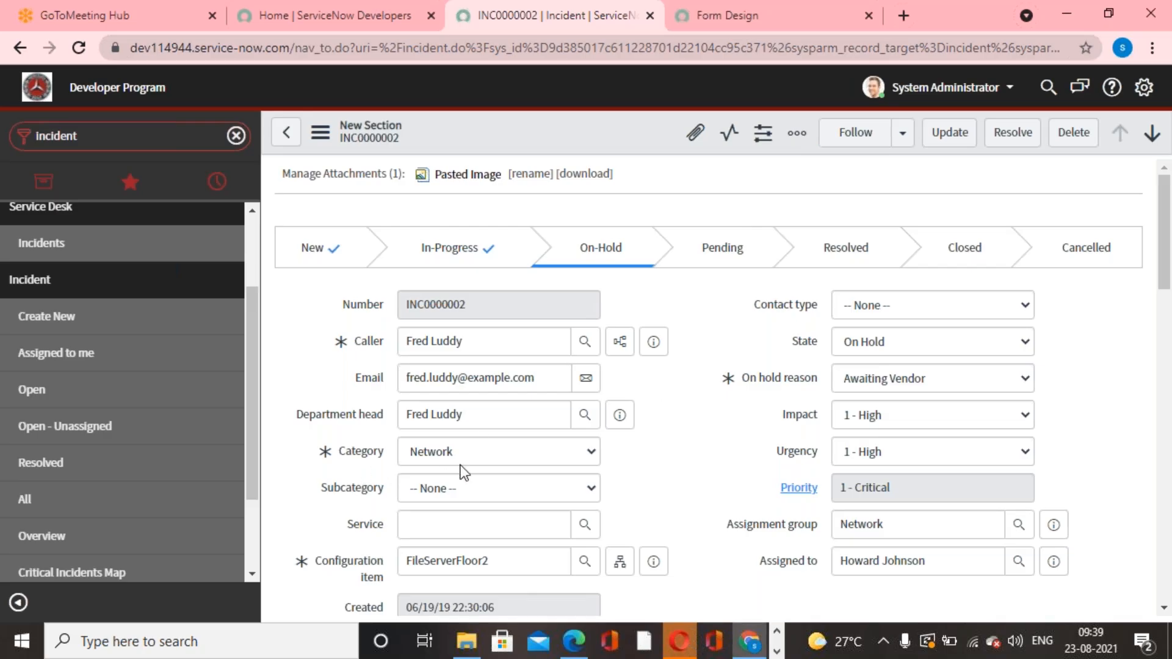
pyautogui.click(488, 454)
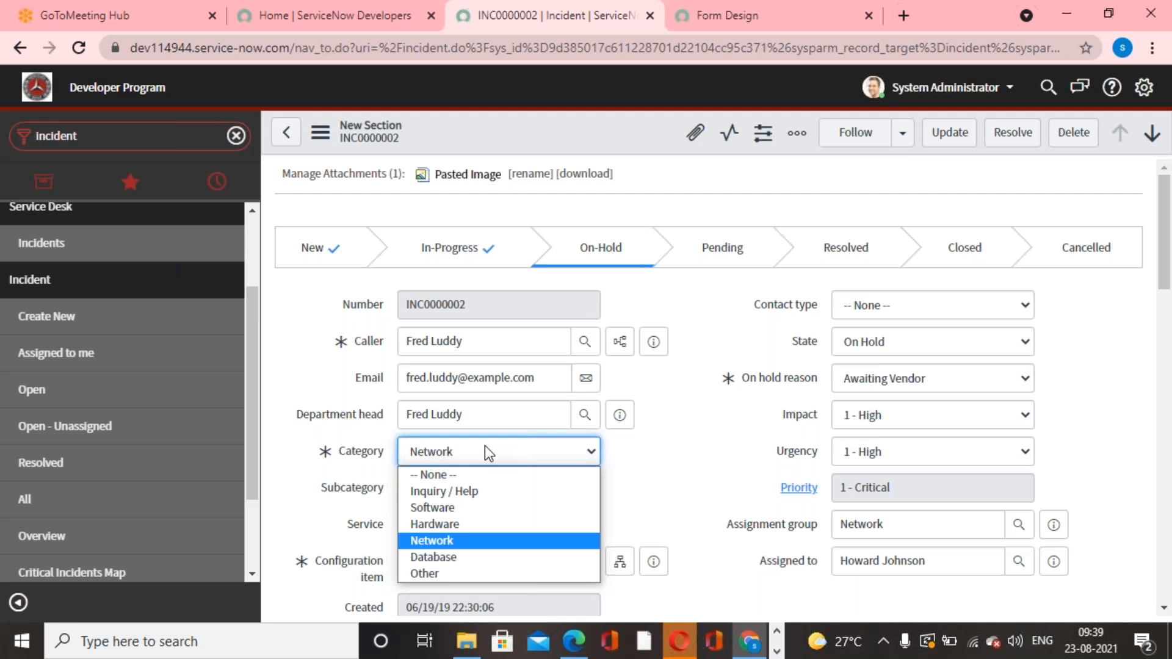
pyautogui.click(672, 387)
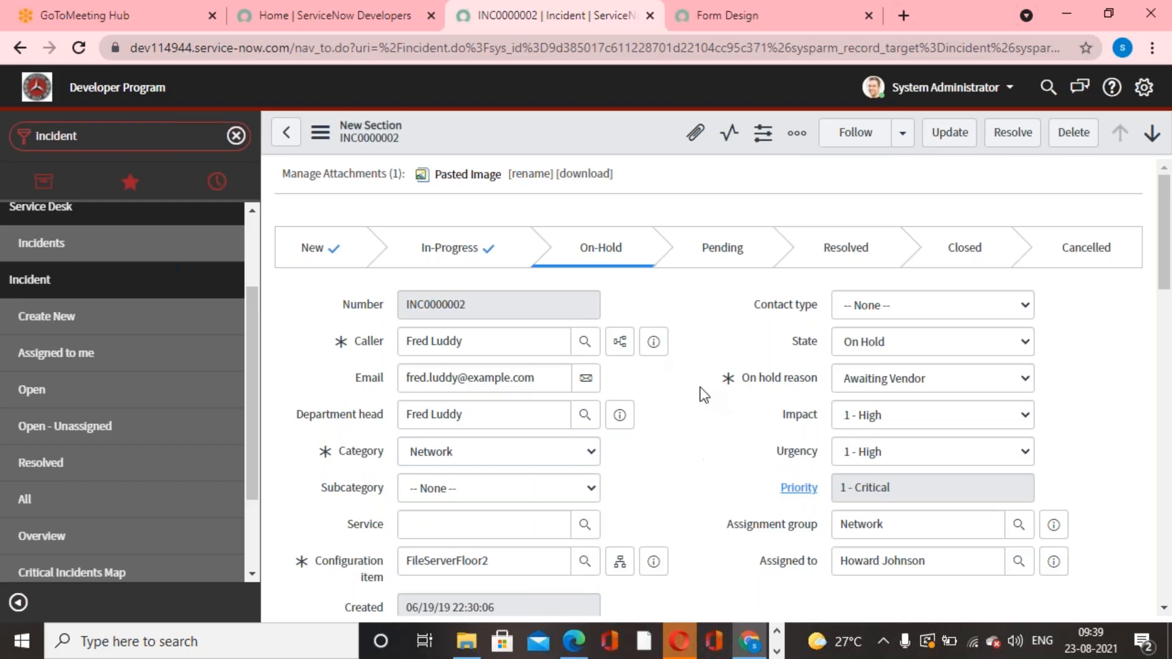
# Show the list of all incidents again and start a new filter with the condition Active is true.
pyautogui.click(86, 498)
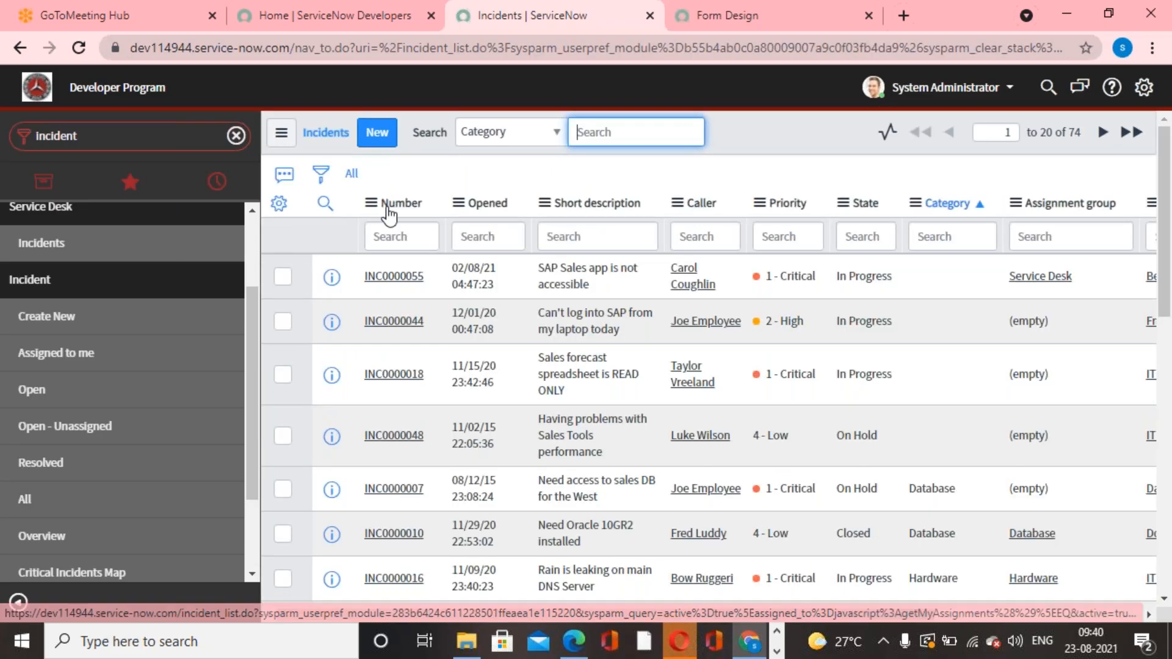
pyautogui.click(313, 183)
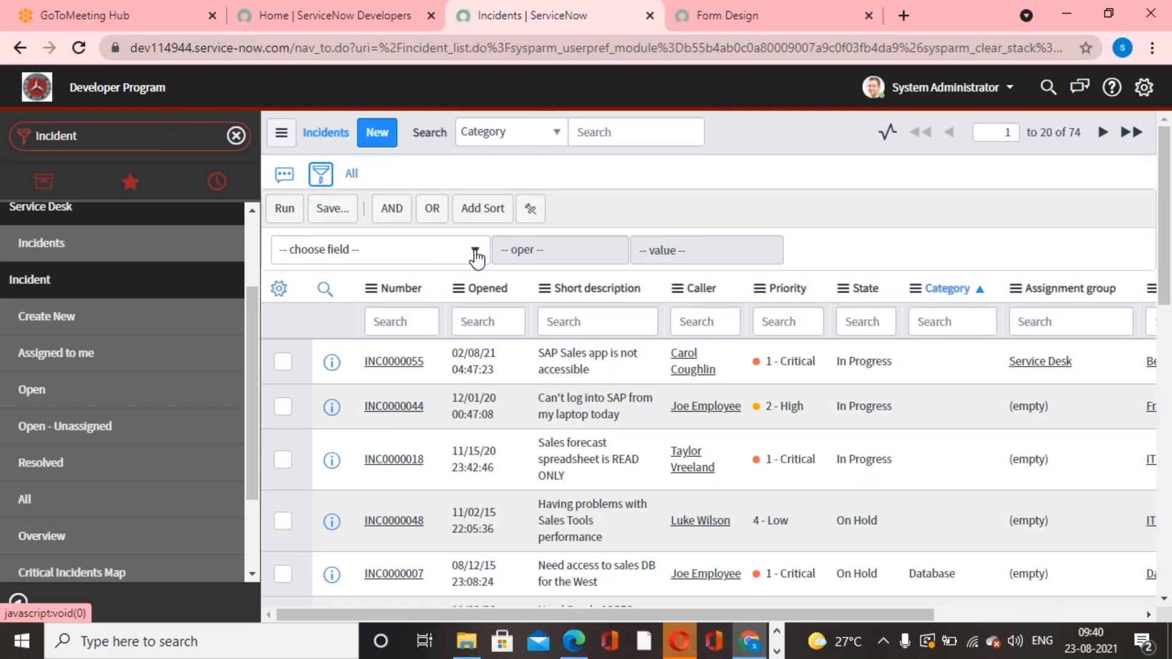
pyautogui.click(476, 253)
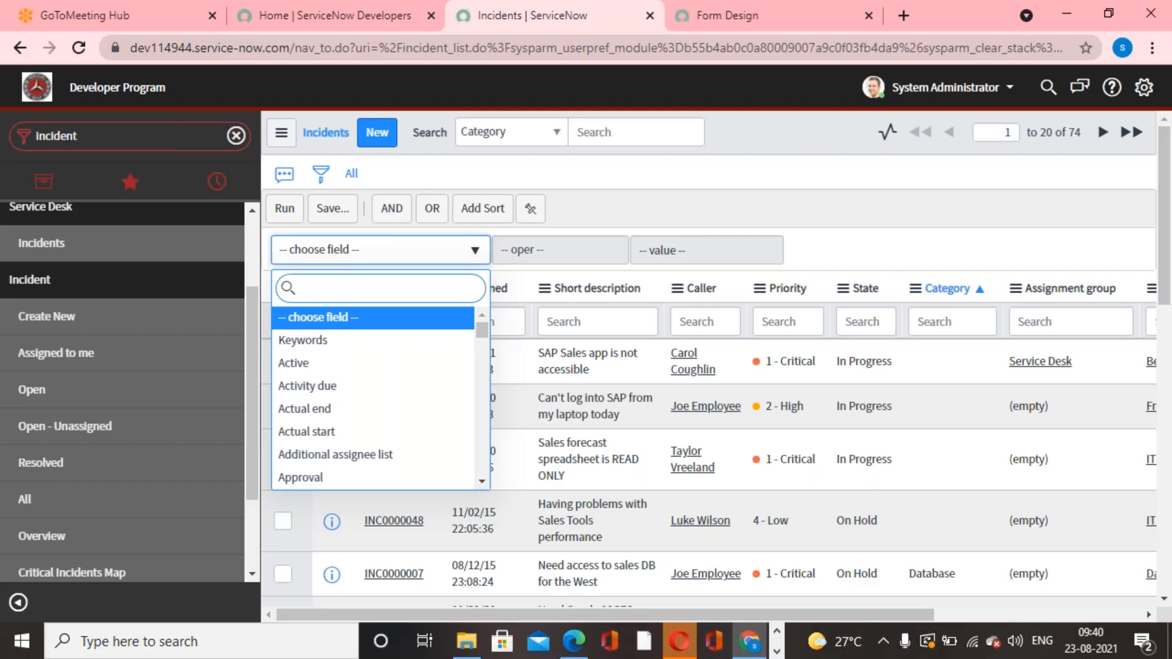
pyautogui.click(599, 221)
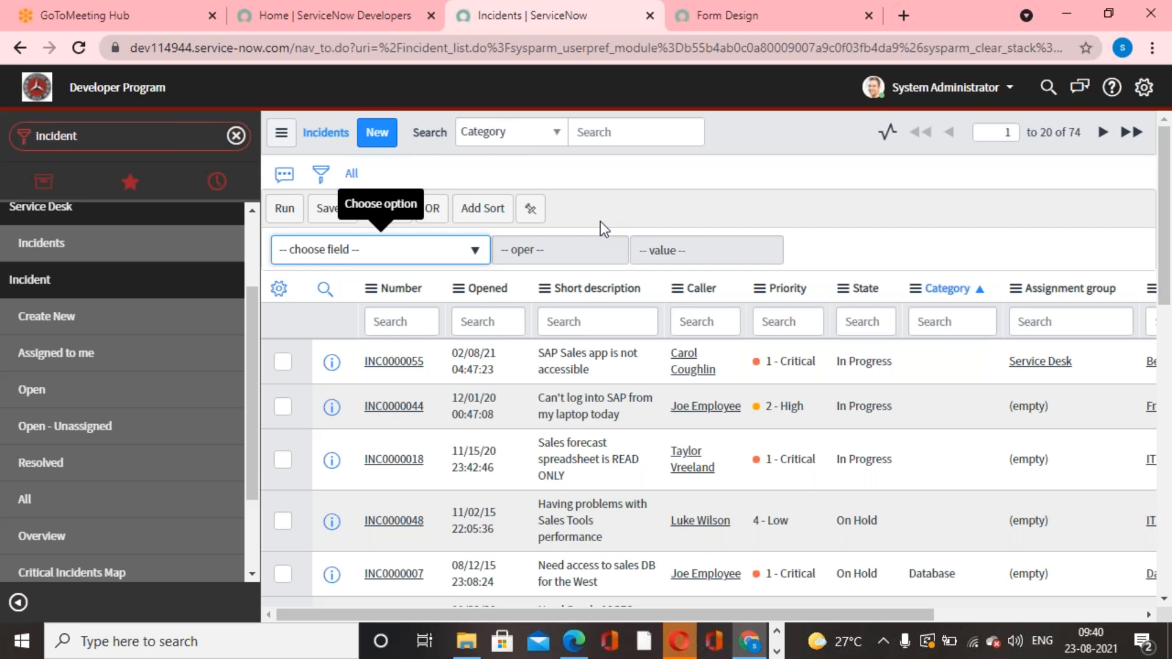
pyautogui.click(475, 250)
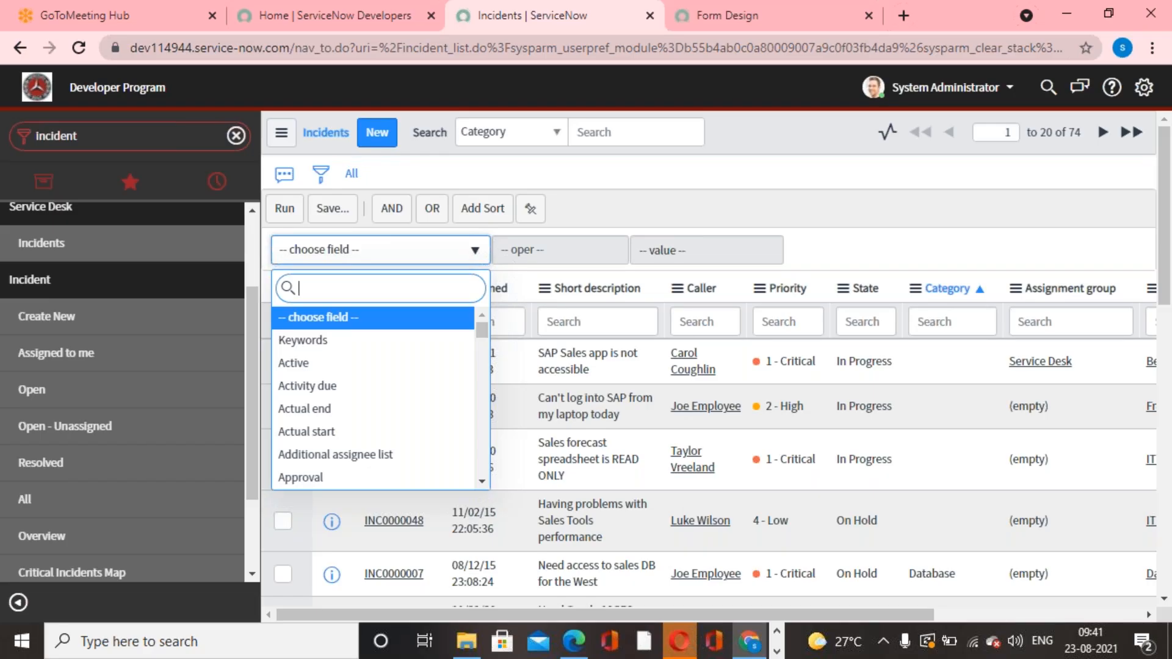
pyautogui.write('activ')
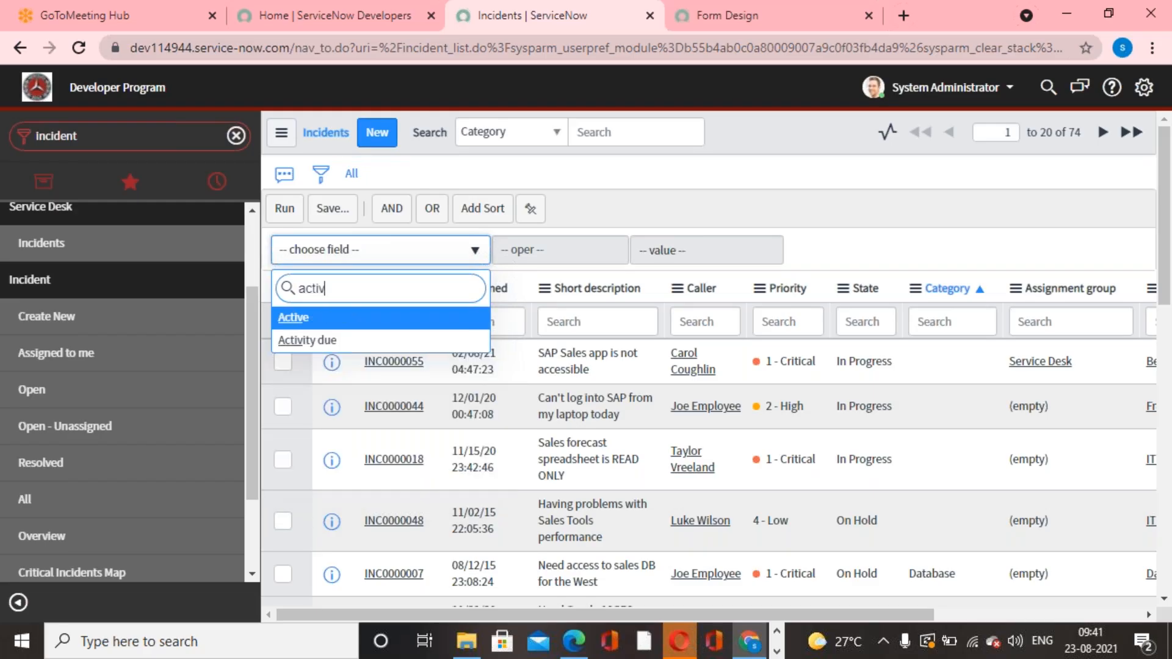
pyautogui.write('e')
pyautogui.click(308, 318)
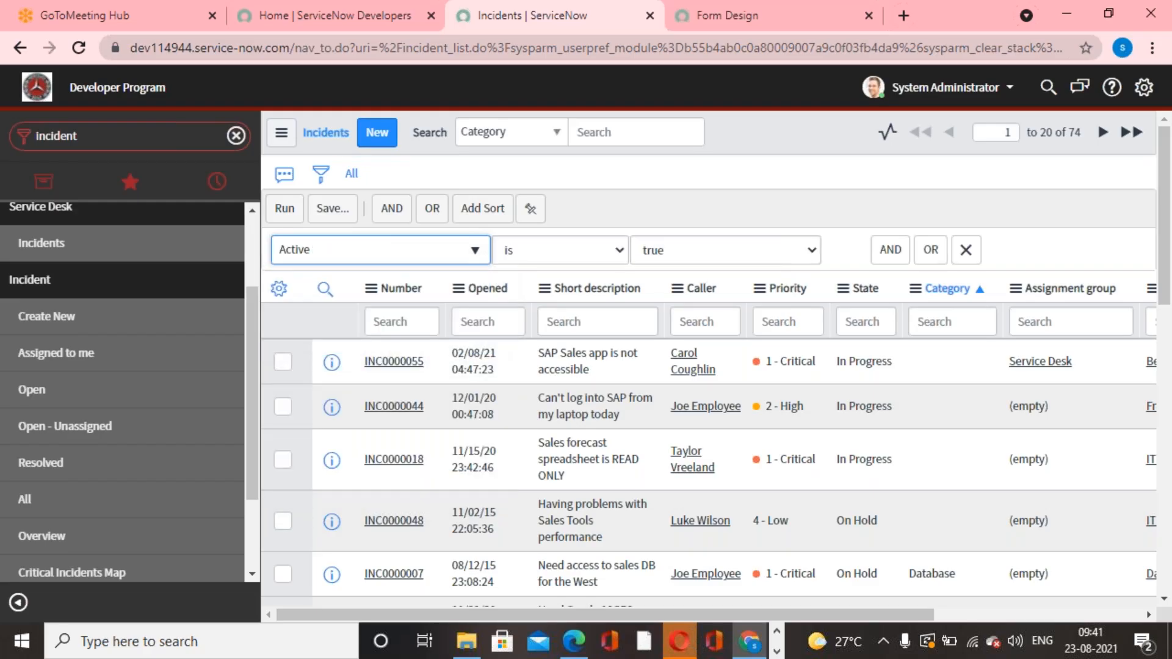
# Add the AND condition Priority is 1 - Critical to the new filter and run it on all incidents.
pyautogui.click(890, 250)
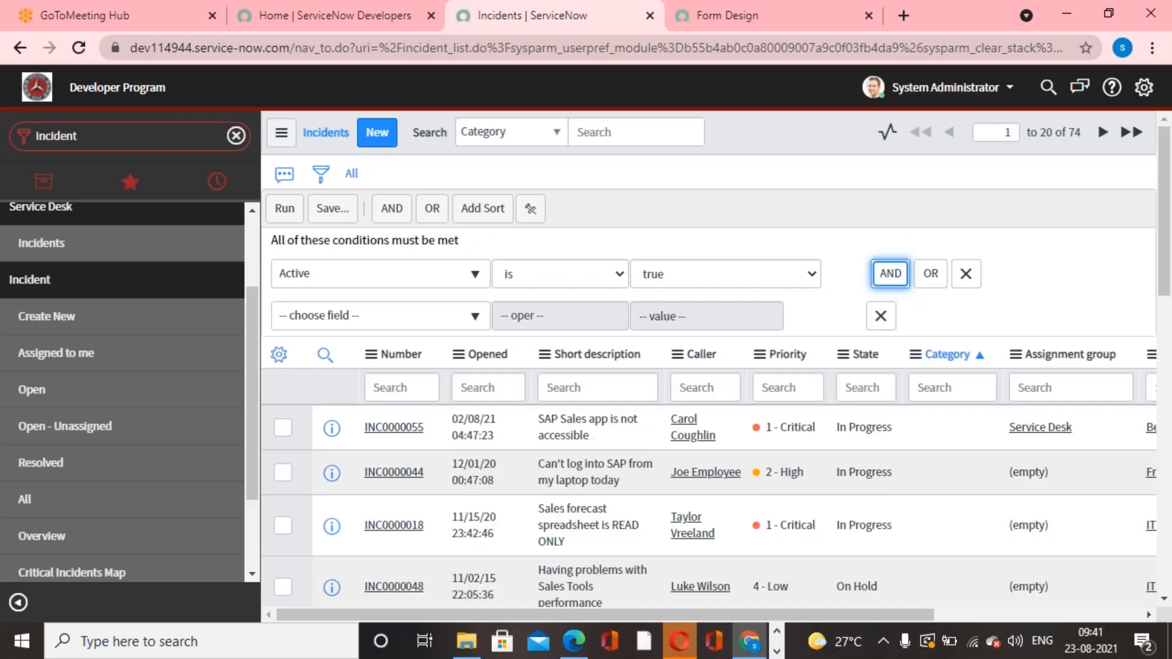
pyautogui.click(476, 317)
pyautogui.write('pr')
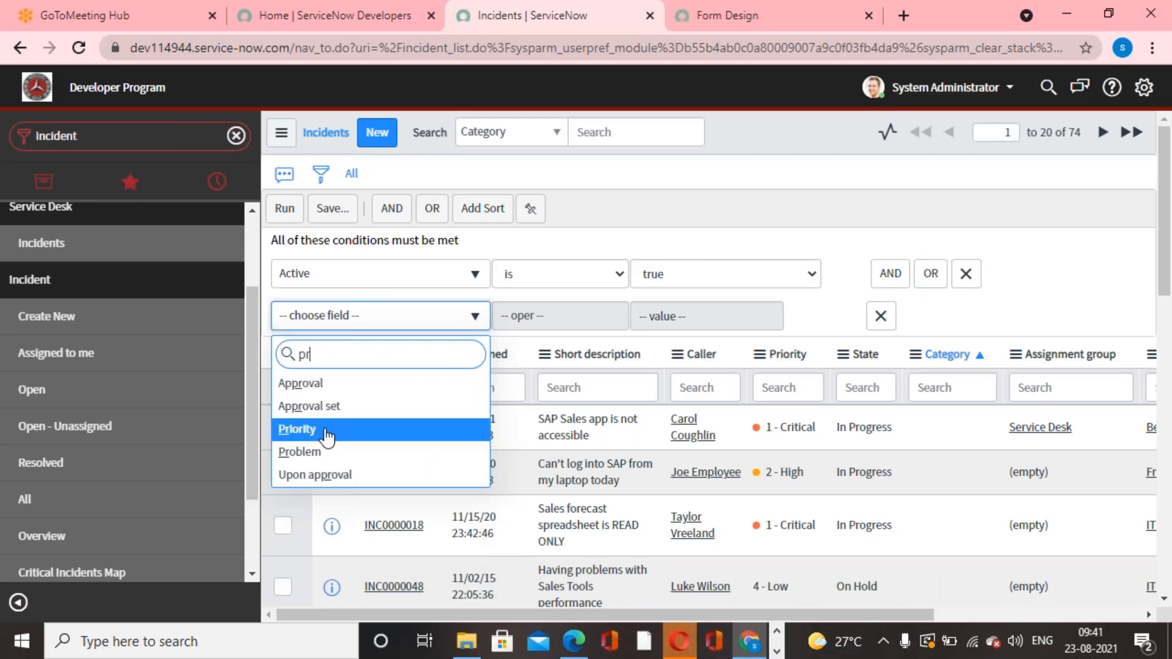
pyautogui.press('Return')
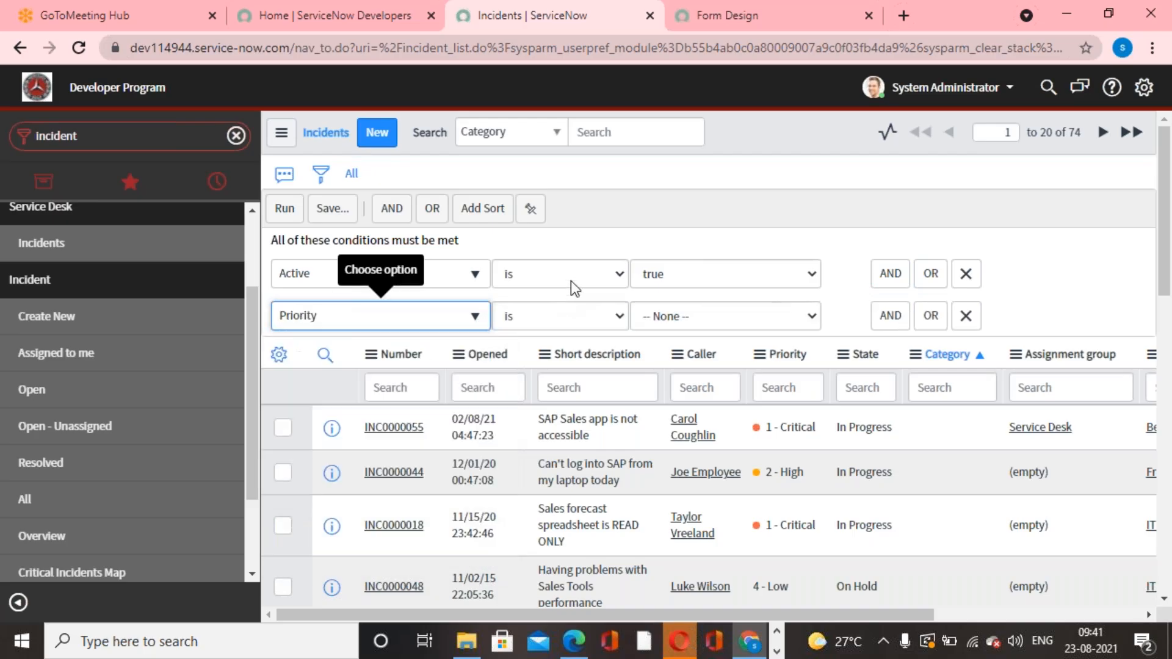
pyautogui.click(757, 308)
pyautogui.click(701, 356)
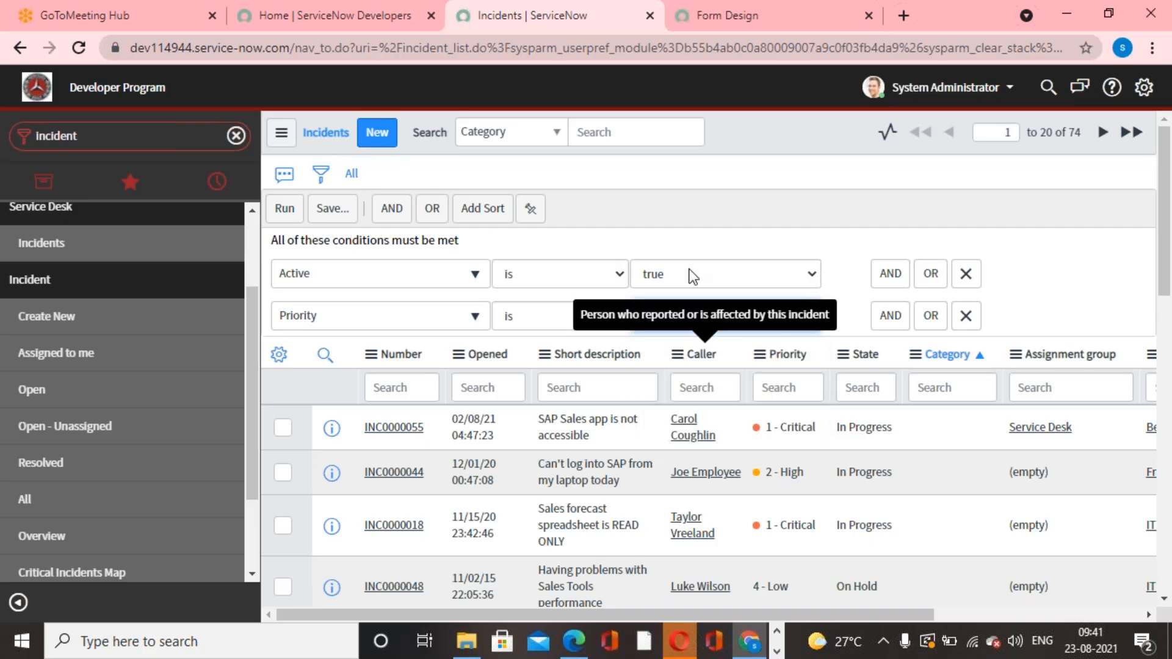
pyautogui.click(284, 210)
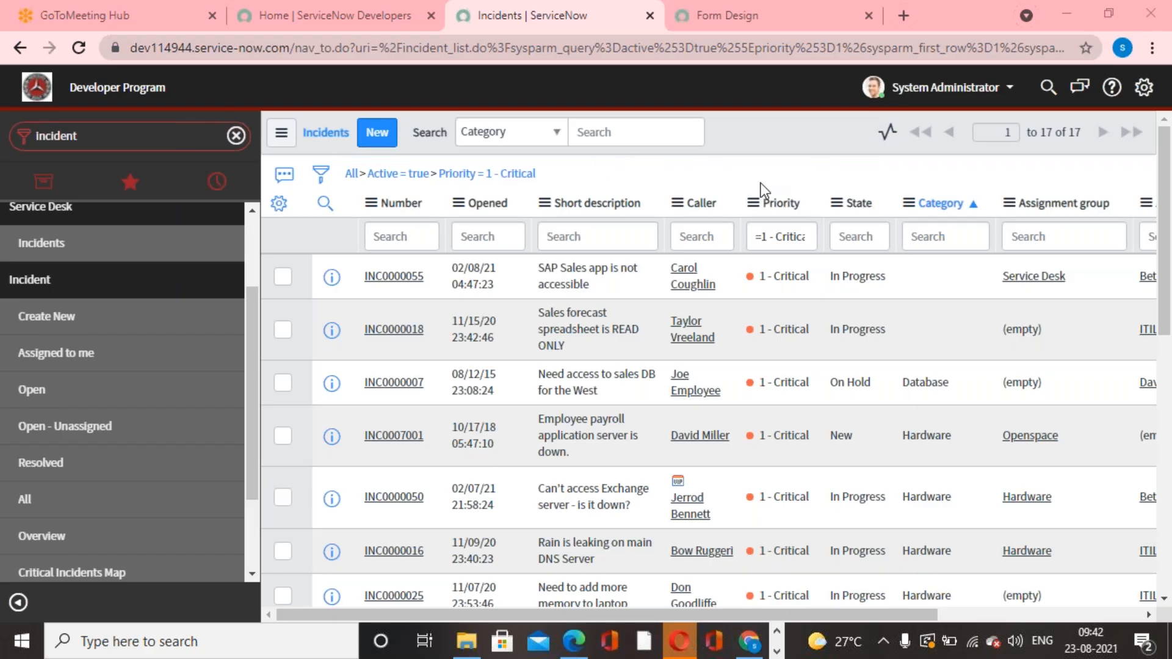
# Reopen the filter for active critical incidents and add a blank AND condition below the Priority condition.
pyautogui.click(324, 175)
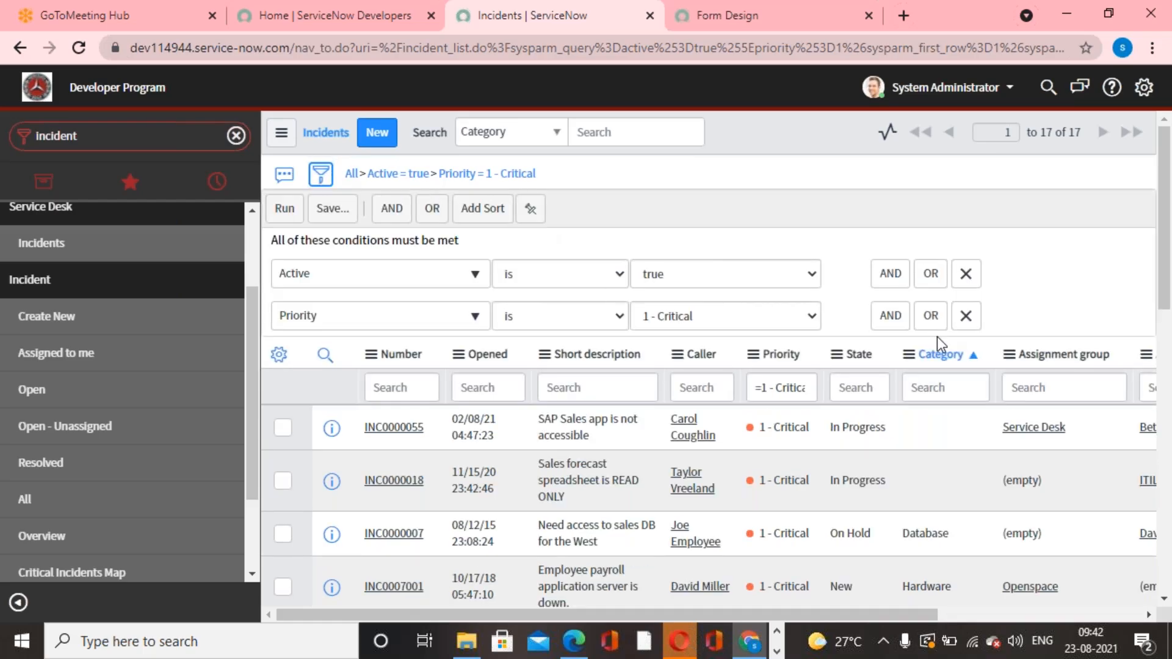
pyautogui.click(888, 316)
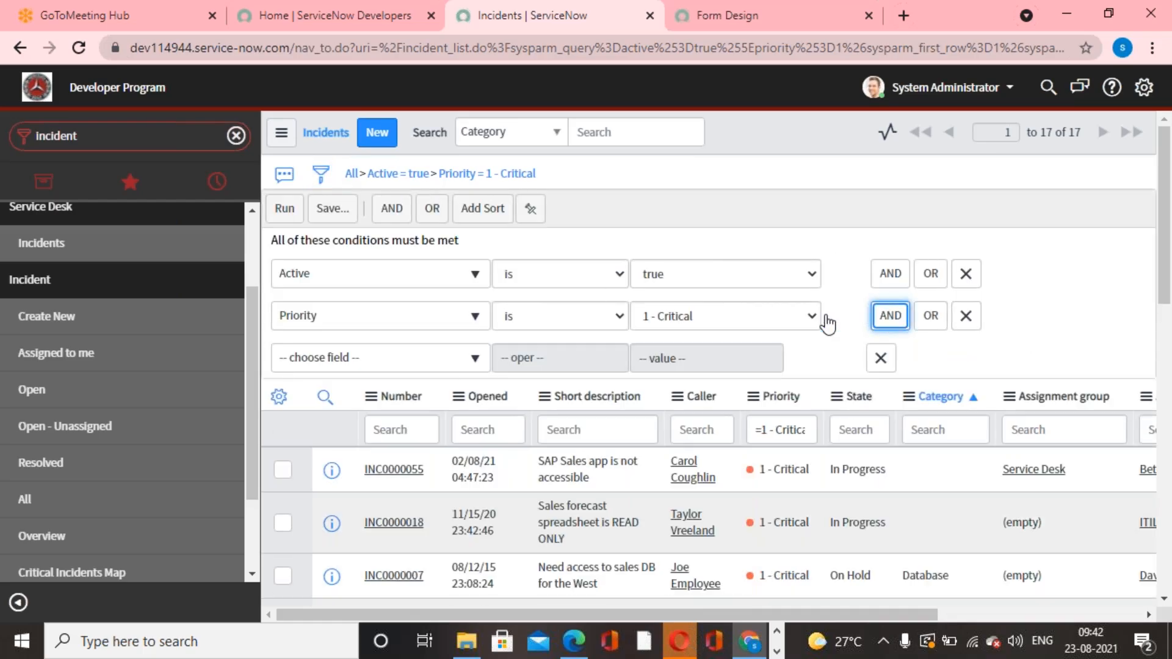
pyautogui.click(438, 364)
pyautogui.write('sof')
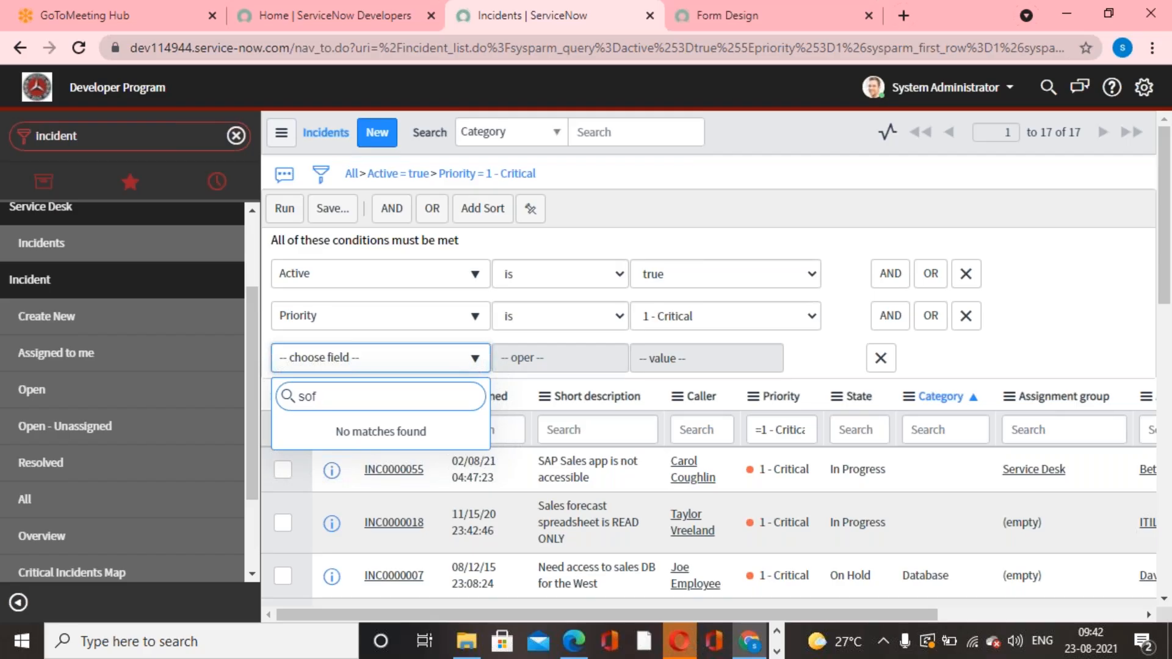
pyautogui.press('BackSpace')
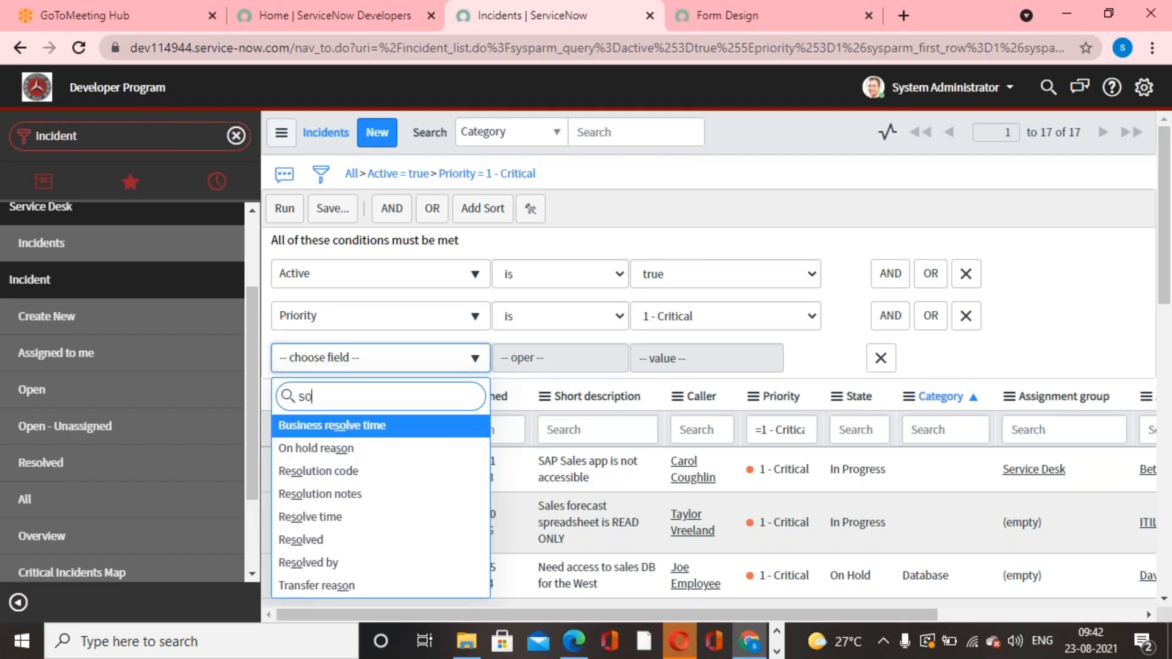
pyautogui.write('t')
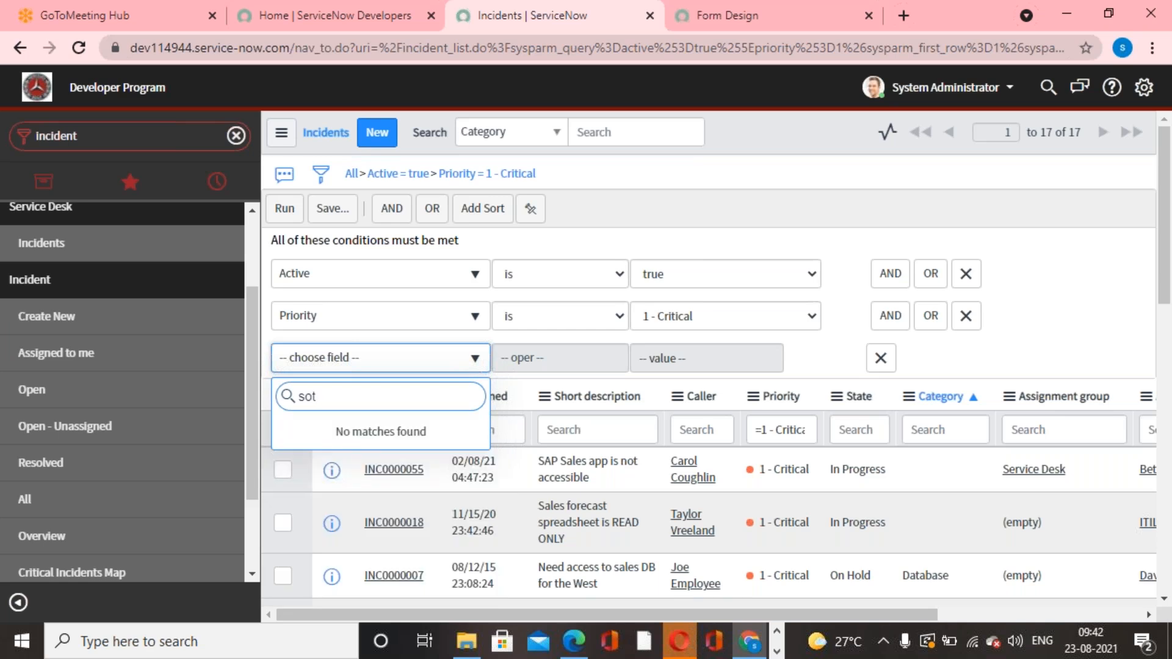
pyautogui.press('BackSpace')
pyautogui.write('ft')
pyautogui.press('BackSpace')
pyautogui.press('BackSpace')
pyautogui.press('BackSpace')
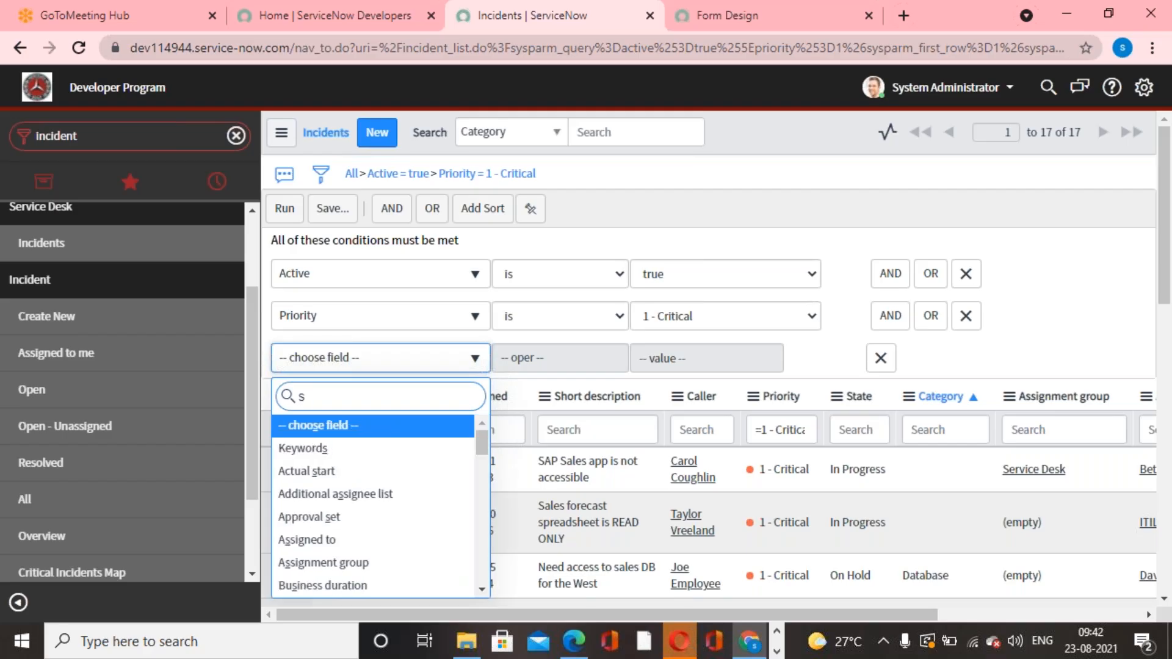
pyautogui.press('BackSpace')
# Set the additional condition to Category is Software and run the filter.
pyautogui.write('ca')
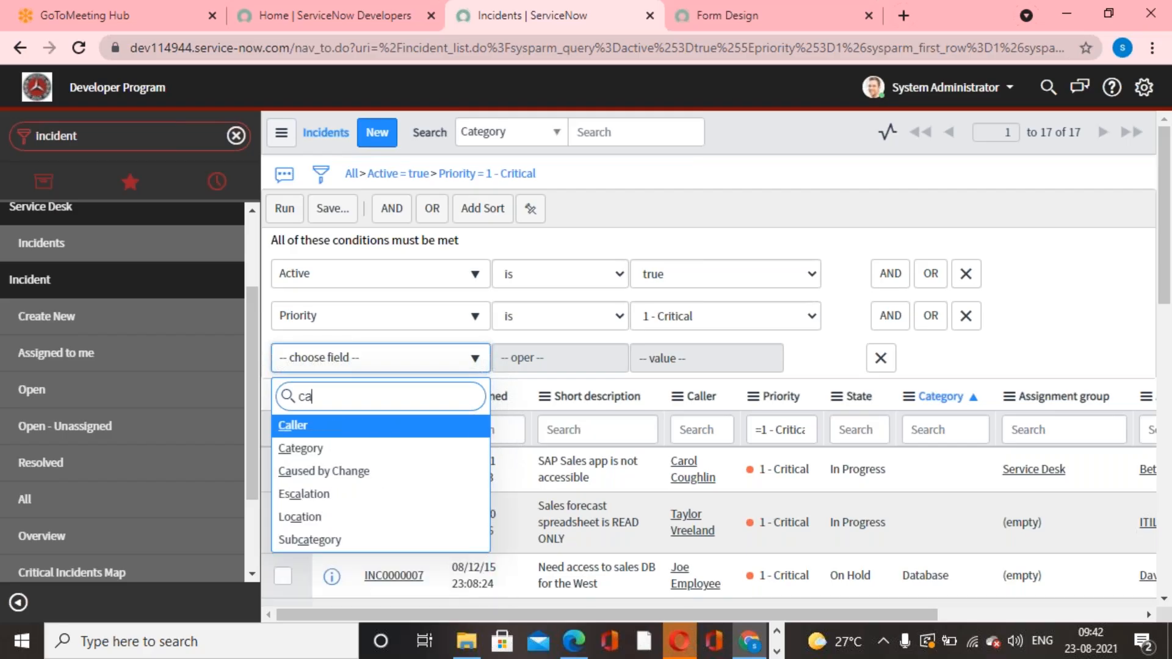
pyautogui.write('te')
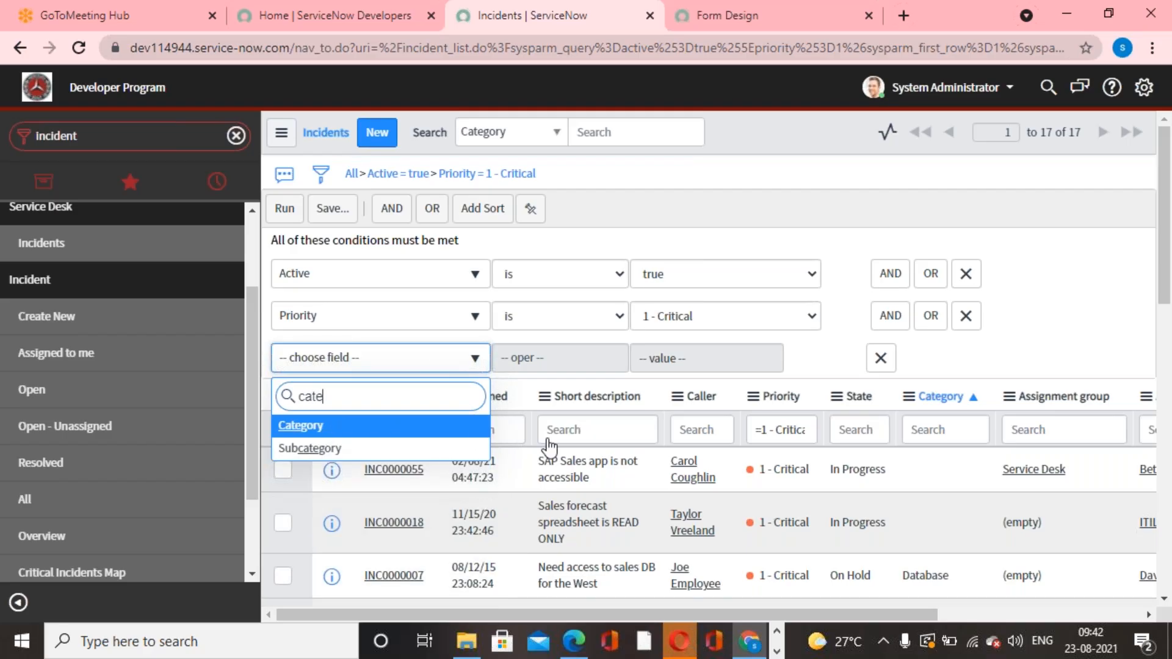
pyautogui.press('Return')
pyautogui.click(749, 360)
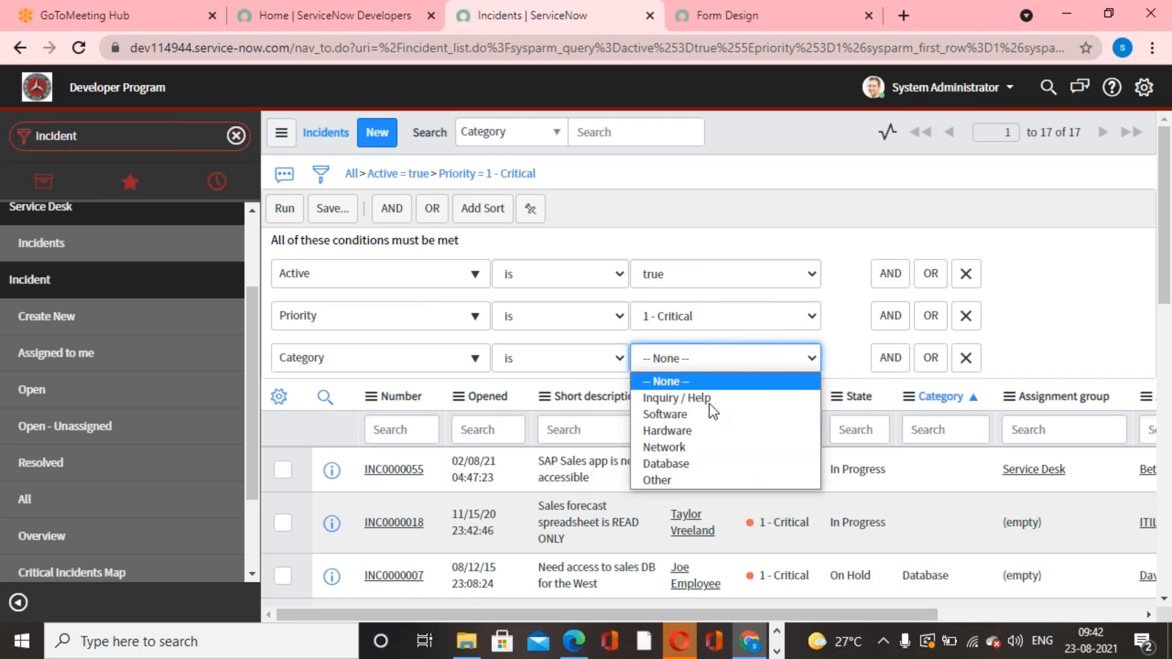
pyautogui.click(702, 414)
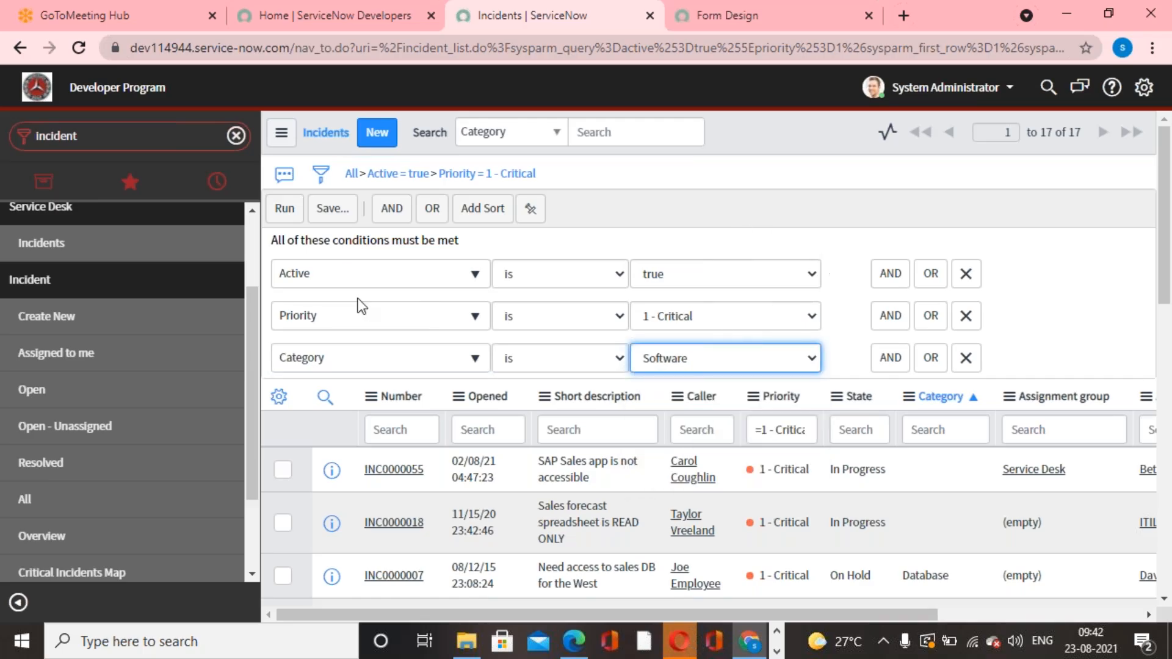
pyautogui.click(291, 210)
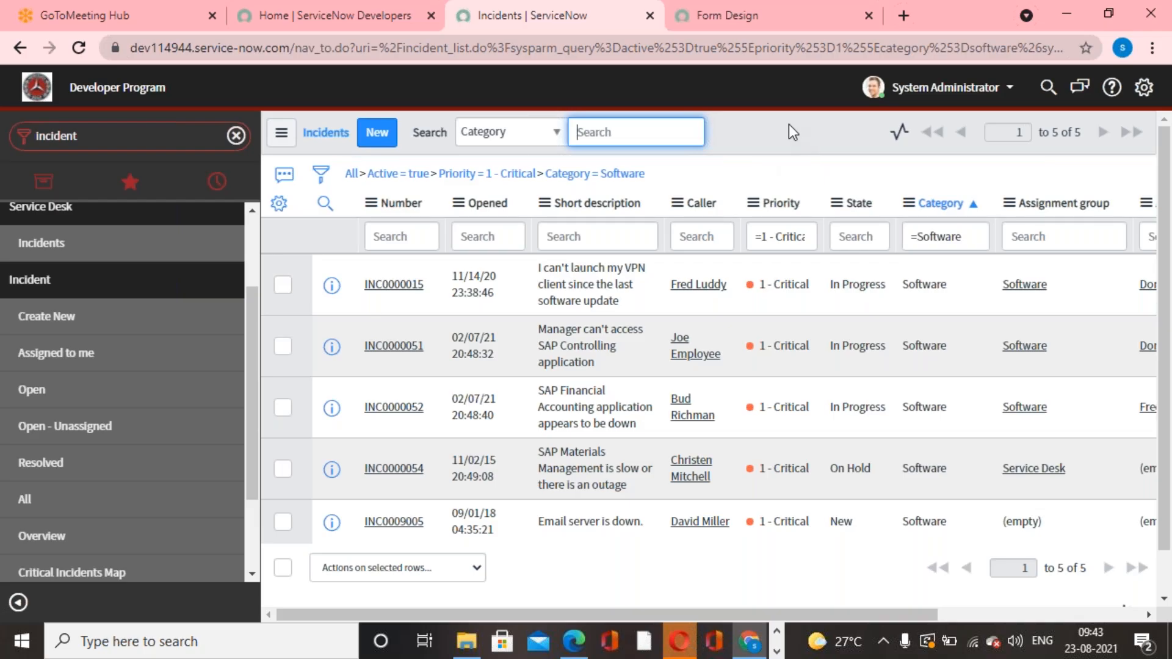
# Remove the Category, Priority and Active conditions to list all incidents, and open an empty filter.
pyautogui.click(540, 175)
pyautogui.click(595, 178)
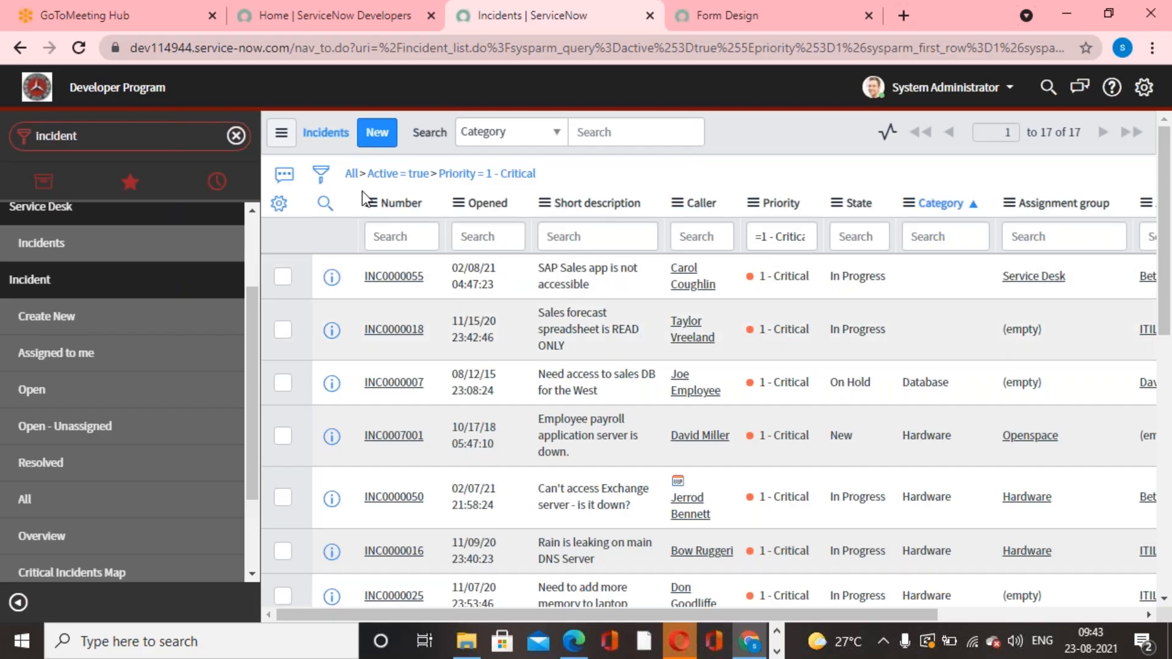
pyautogui.click(351, 174)
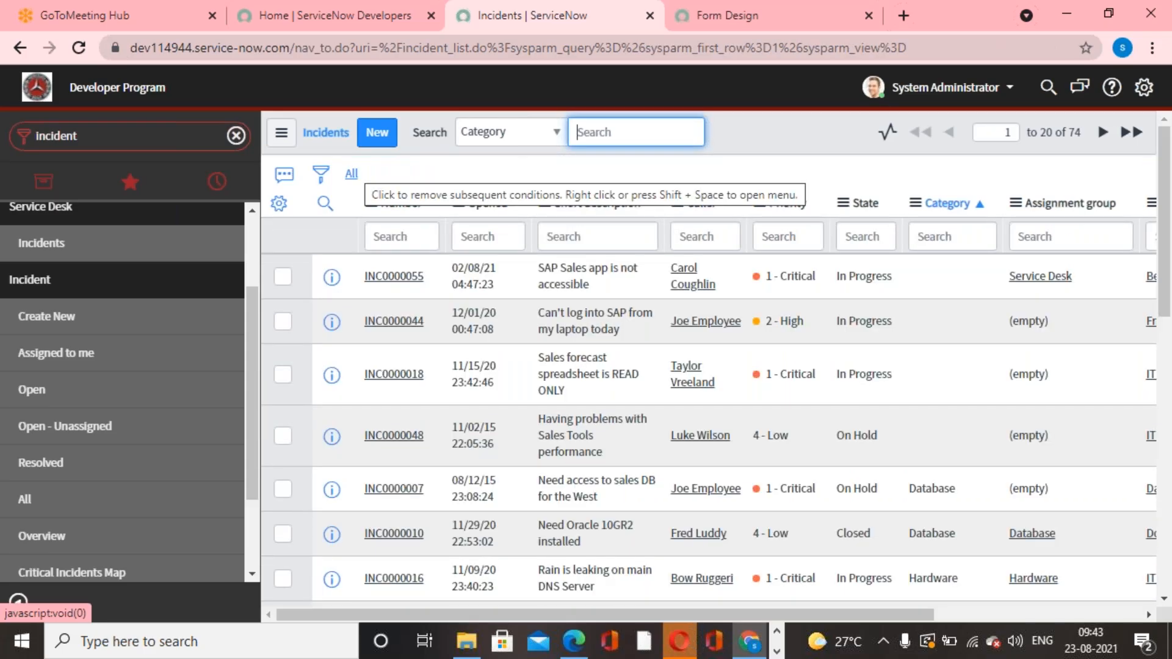
pyautogui.click(317, 180)
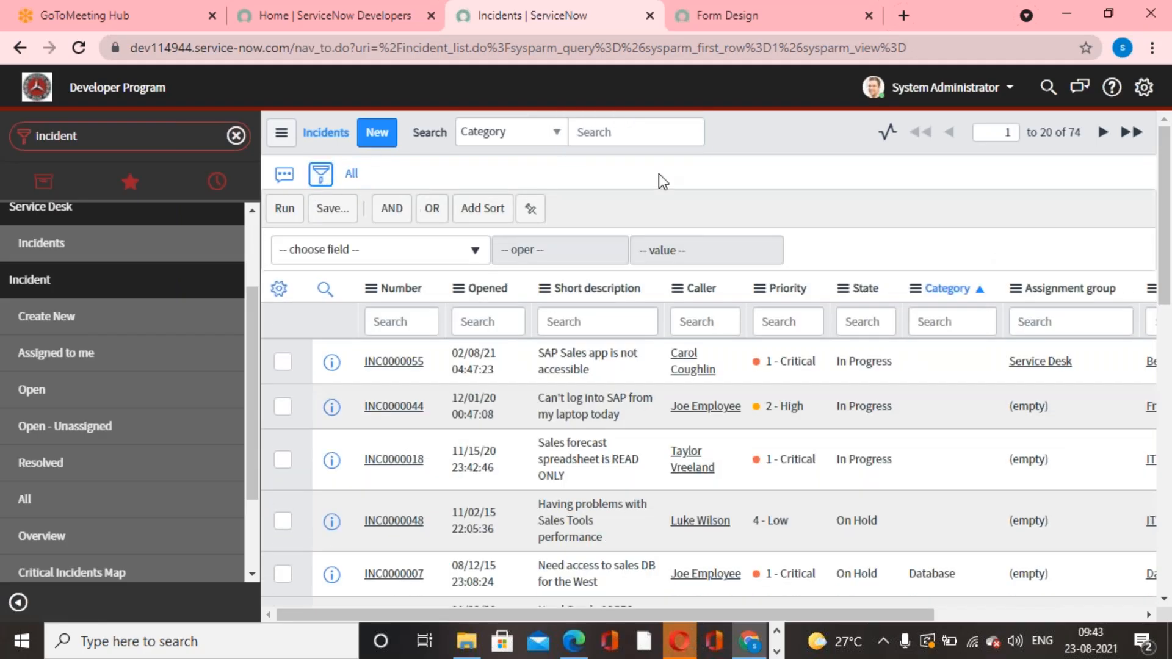
pyautogui.click(474, 252)
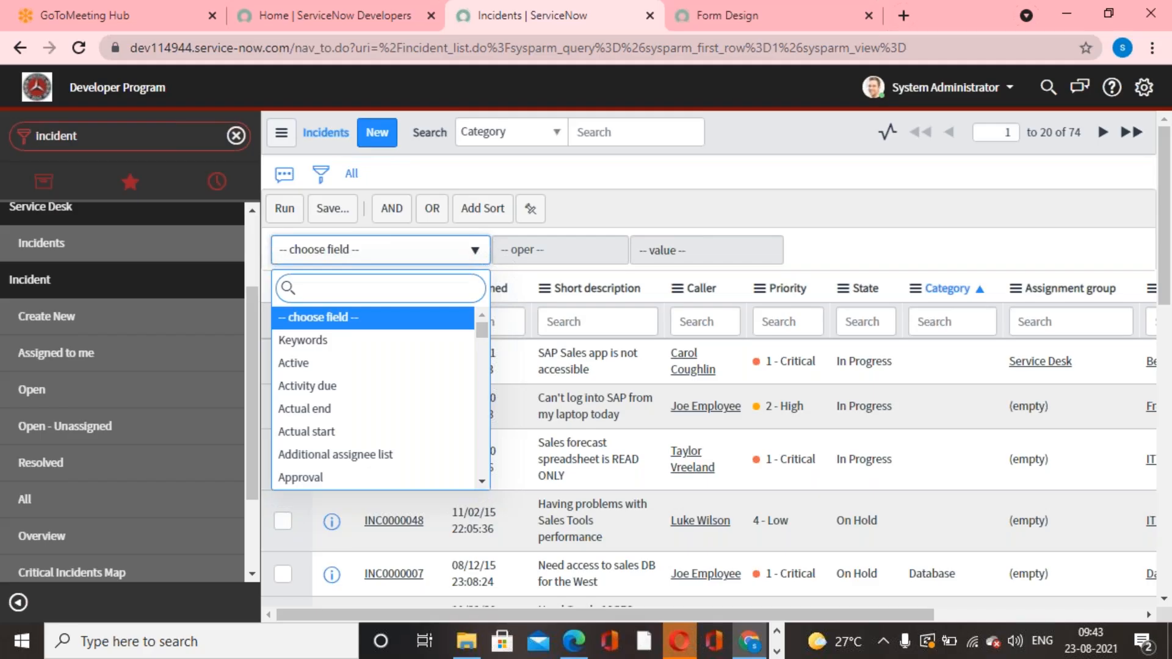
pyautogui.write('act')
pyautogui.press('BackSpace')
pyautogui.press('BackSpace')
pyautogui.press('BackSpace')
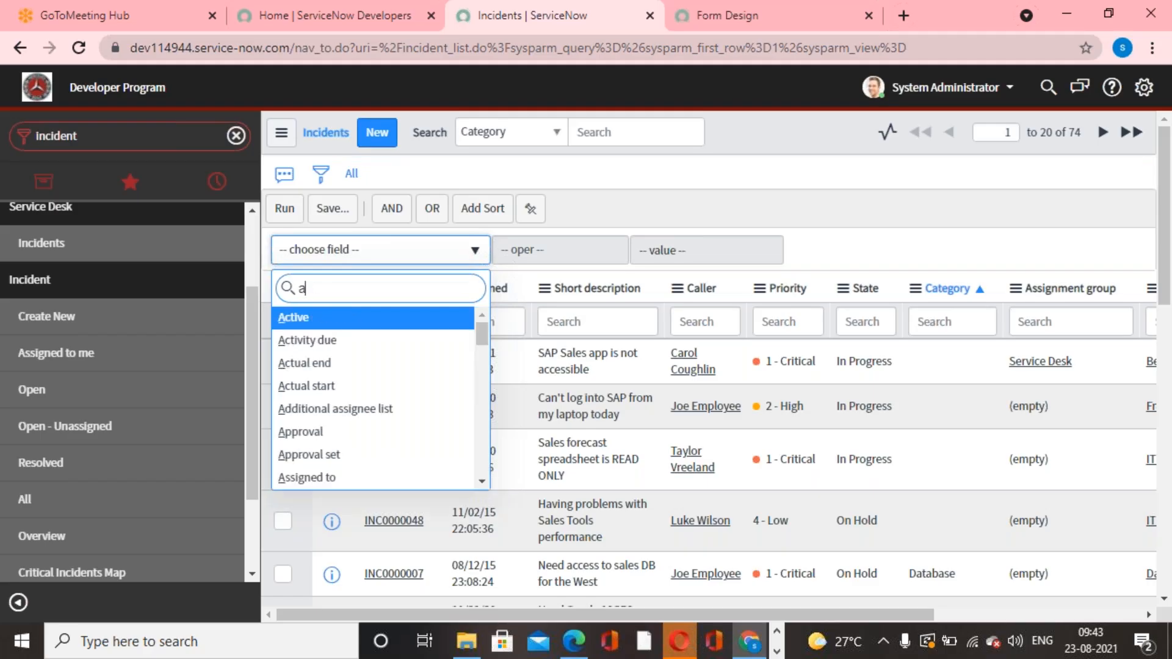
pyautogui.write('pr')
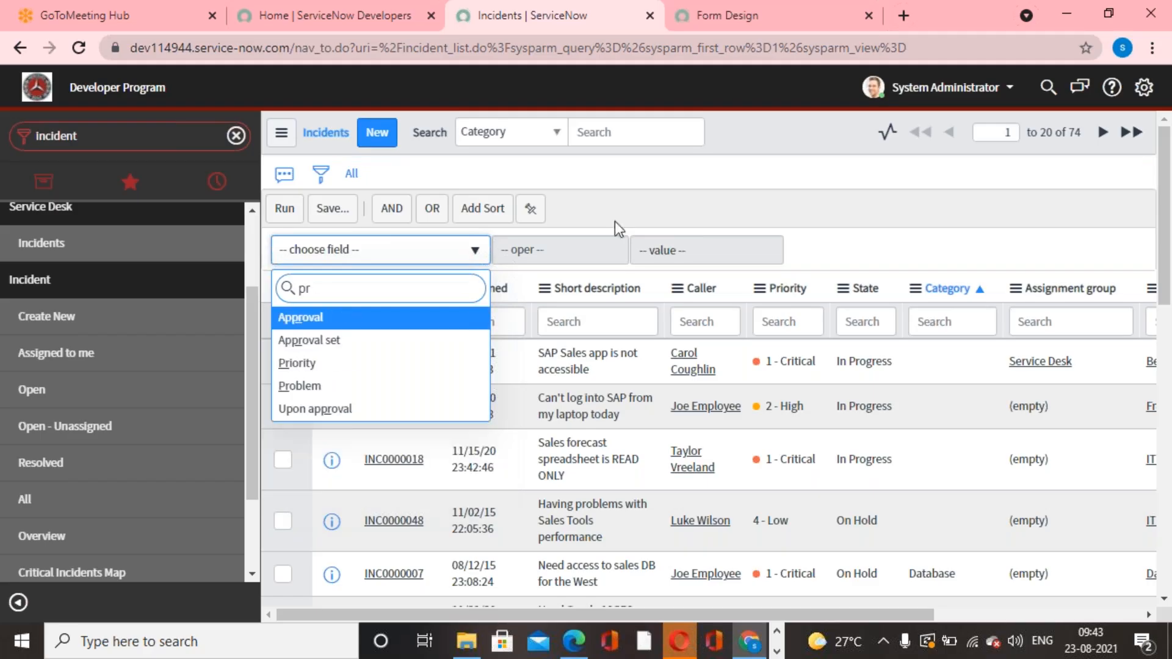
pyautogui.click(760, 221)
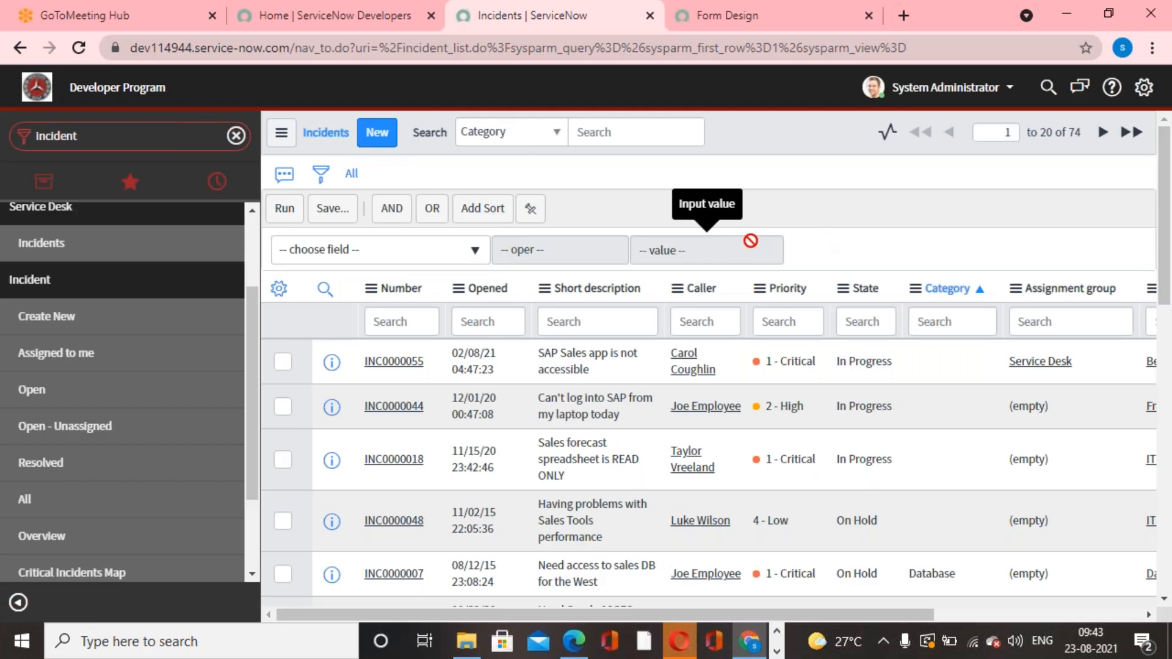
# Set the first condition of the empty filter to Category is Software.
pyautogui.click(475, 250)
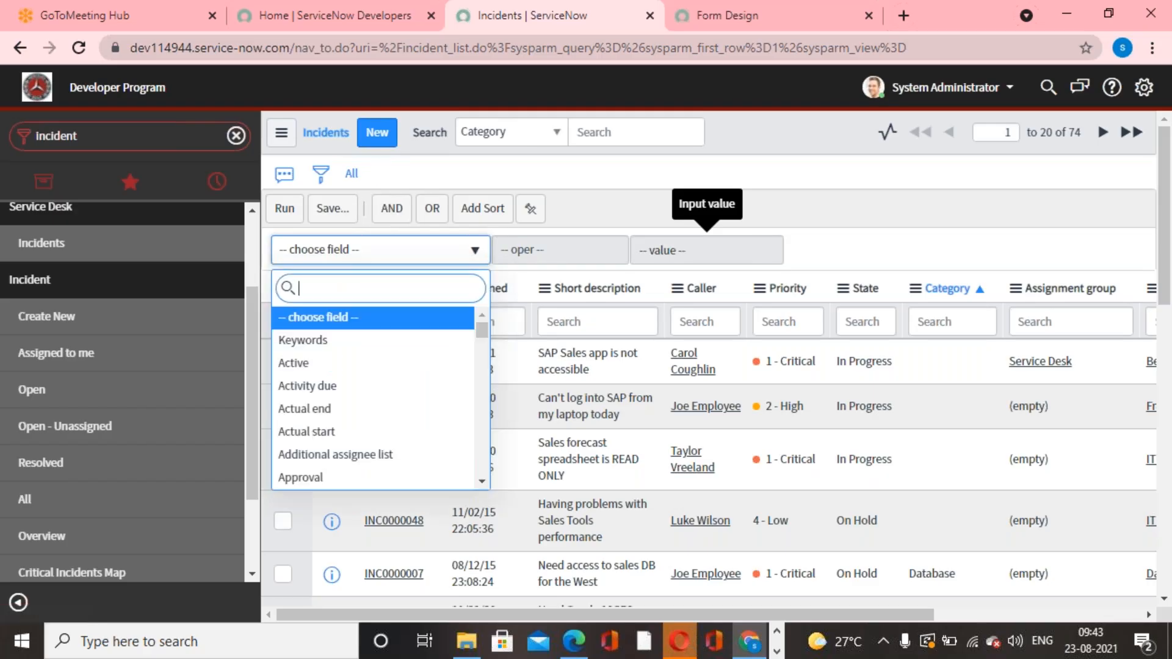
pyautogui.write('p')
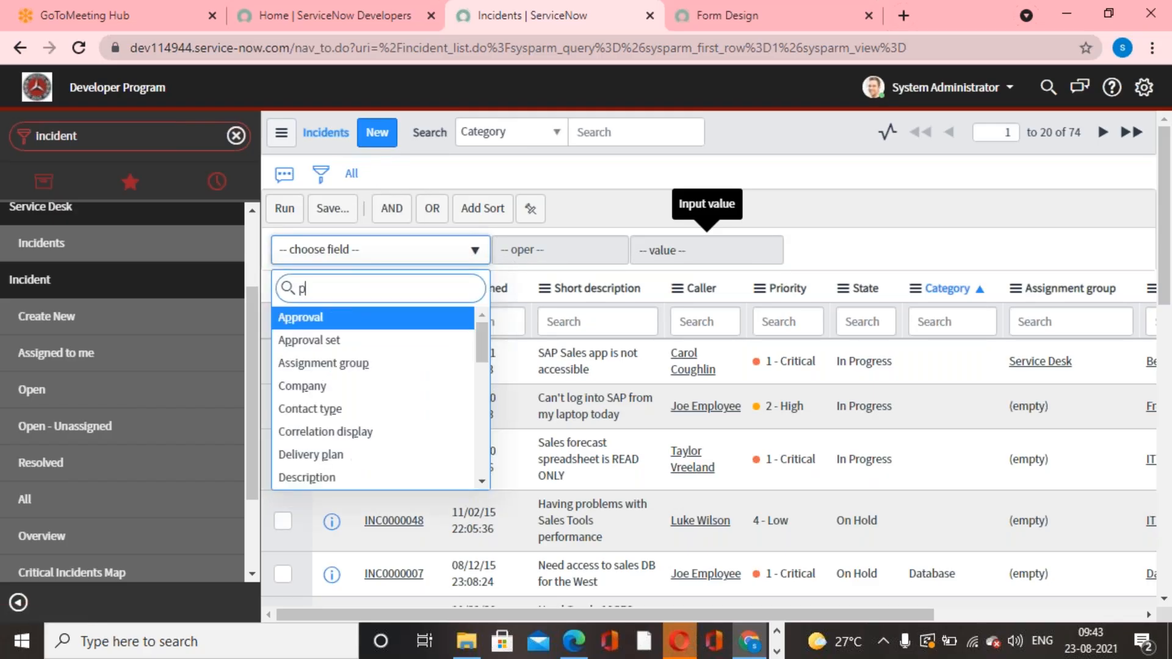
pyautogui.write('ri')
pyautogui.press('BackSpace')
pyautogui.press('BackSpace')
pyautogui.press('BackSpace')
pyautogui.write('cate')
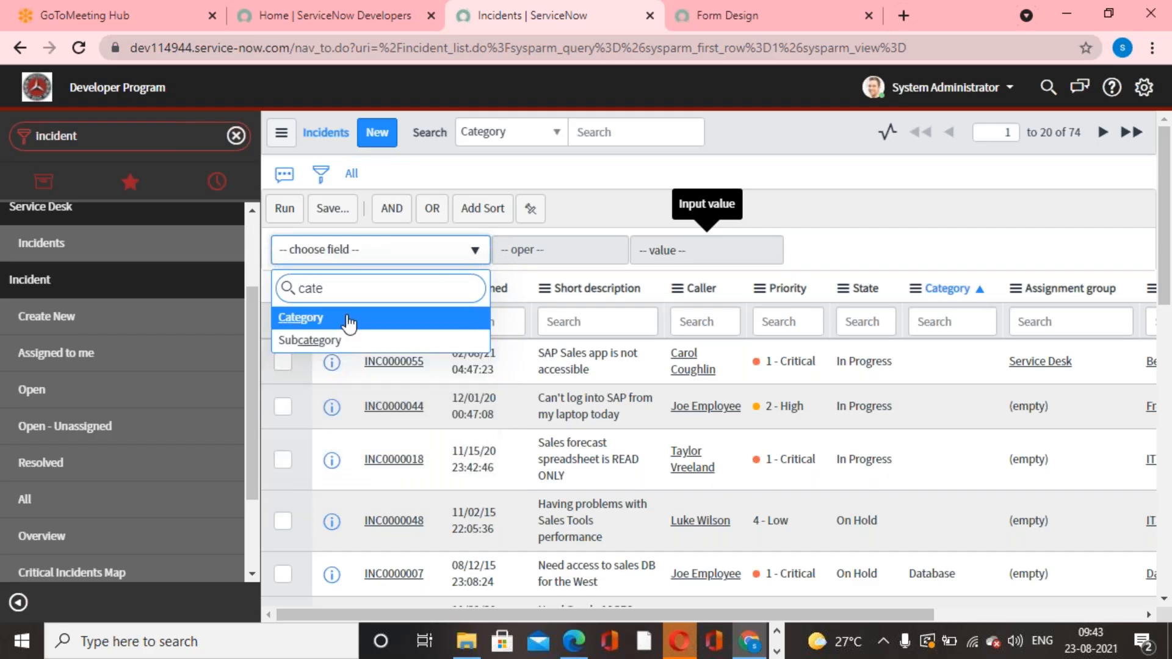
pyautogui.click(336, 332)
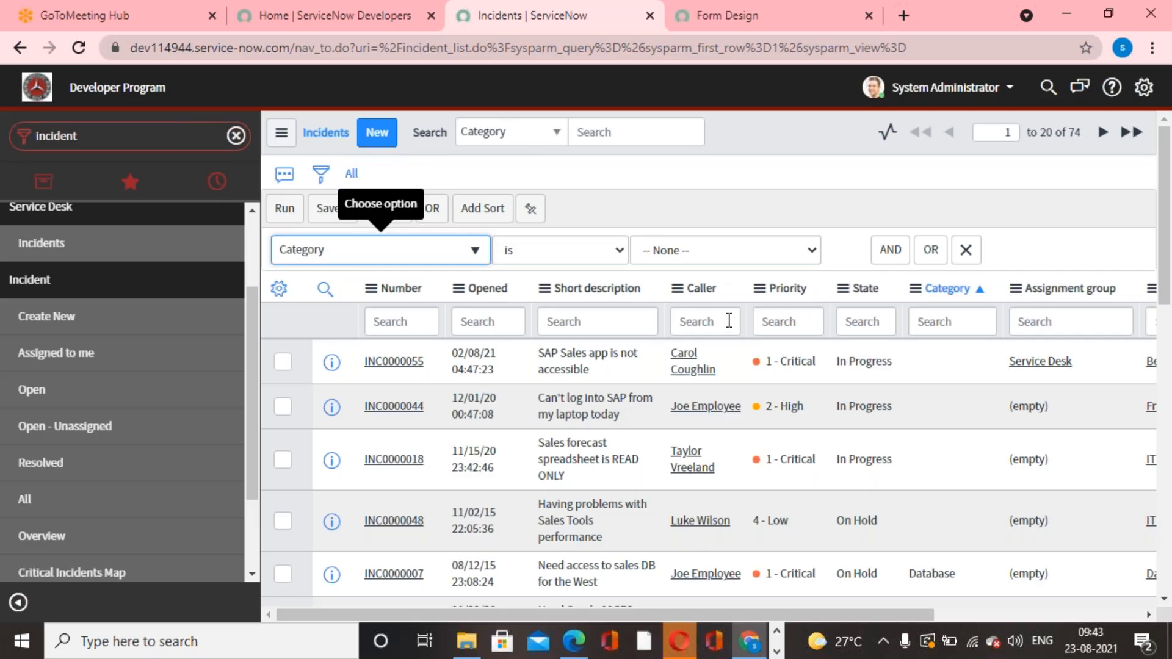
pyautogui.click(744, 248)
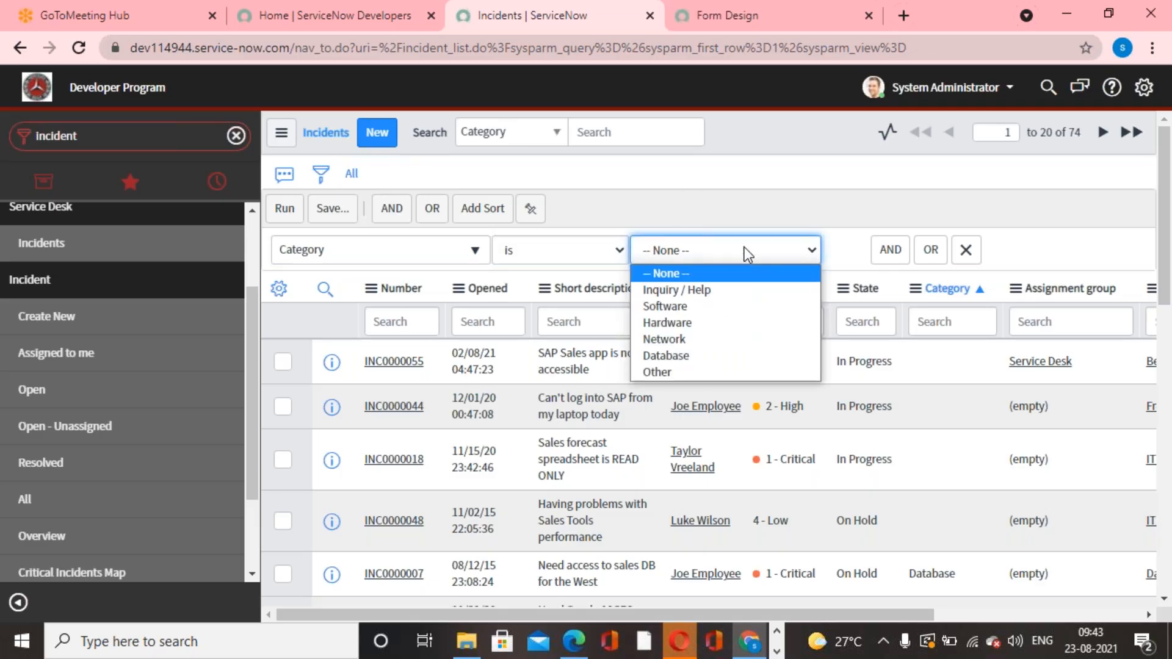
pyautogui.click(686, 304)
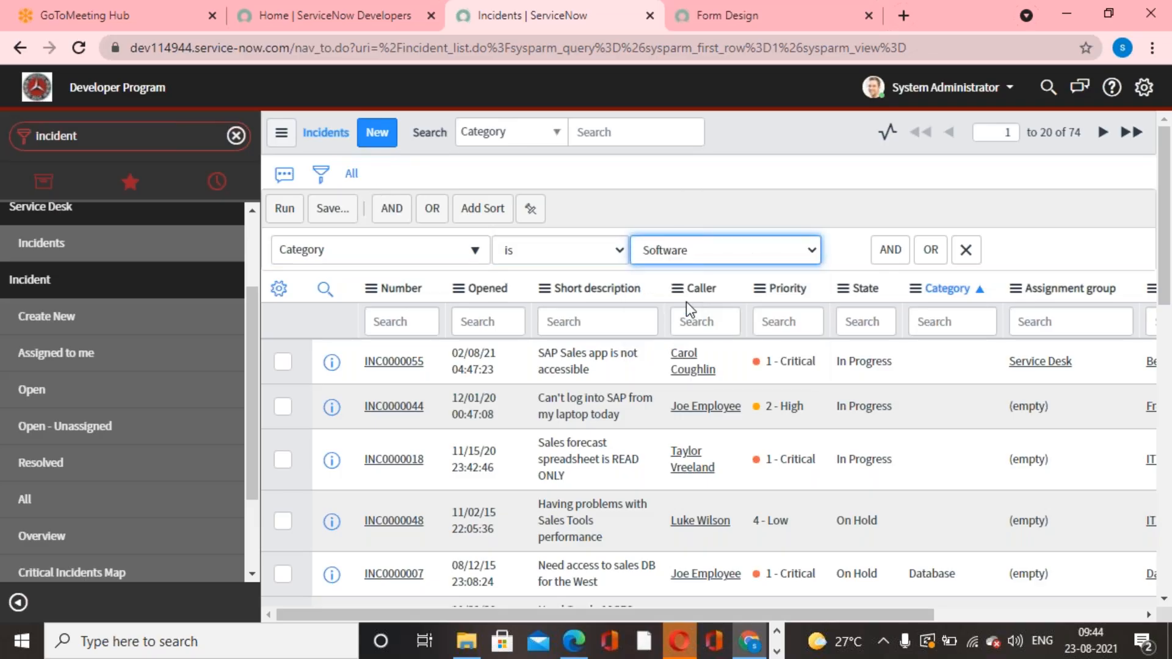
# Review the operators offered for the Category condition and run the filter with the operator kept as is.
pyautogui.click(584, 246)
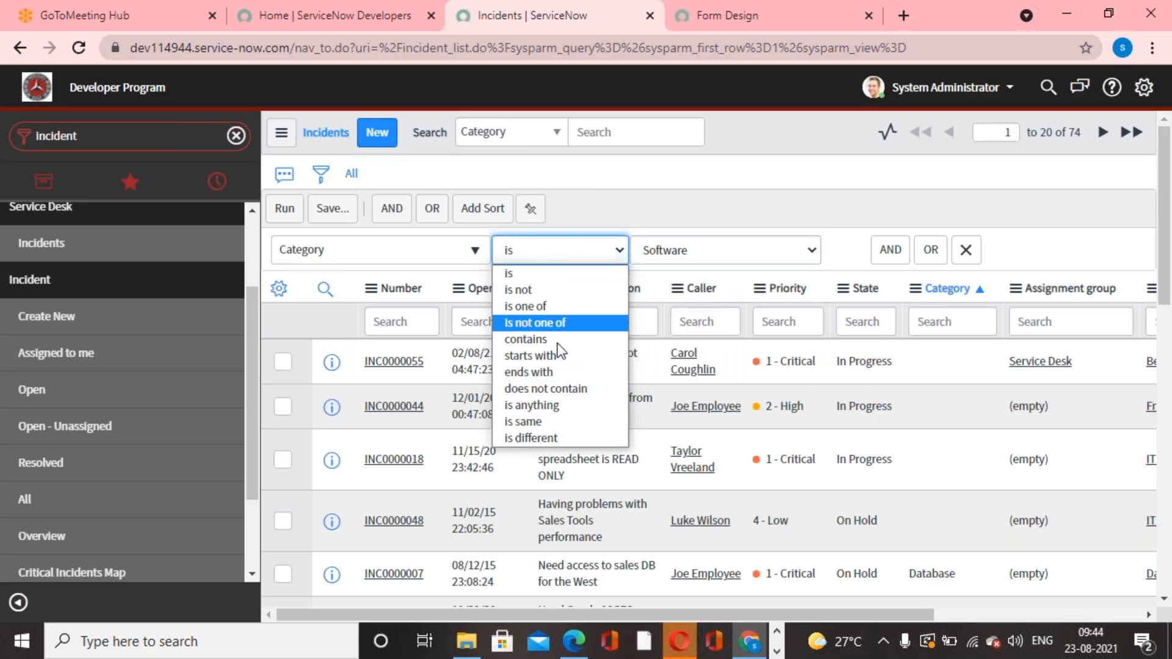
pyautogui.click(605, 207)
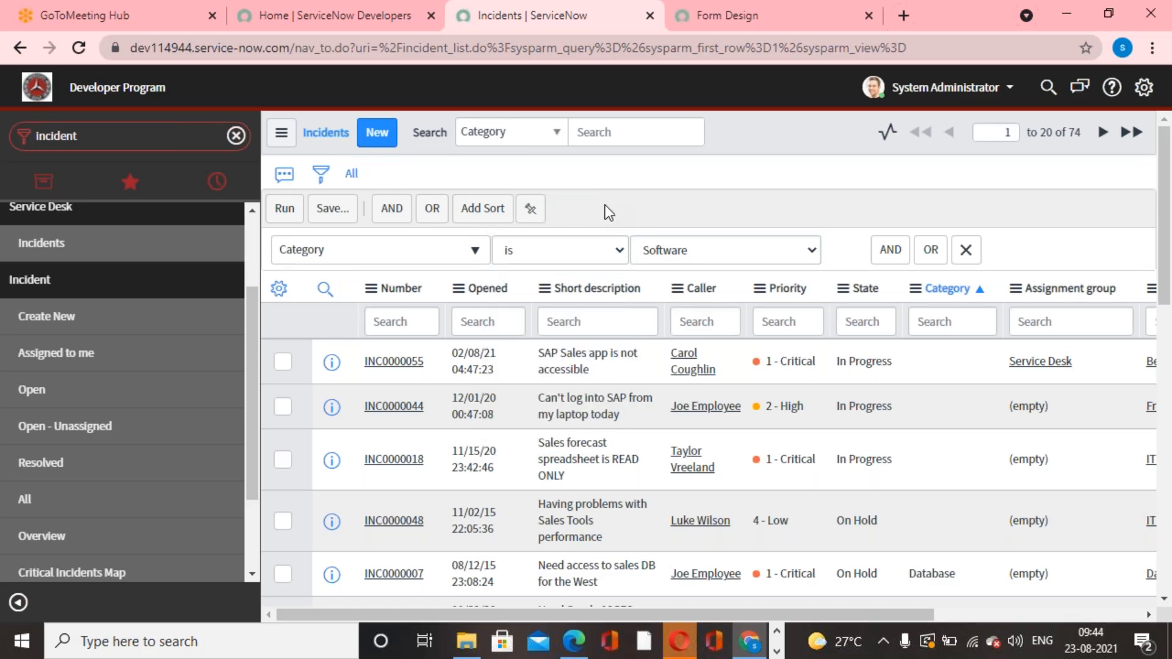
pyautogui.click(620, 250)
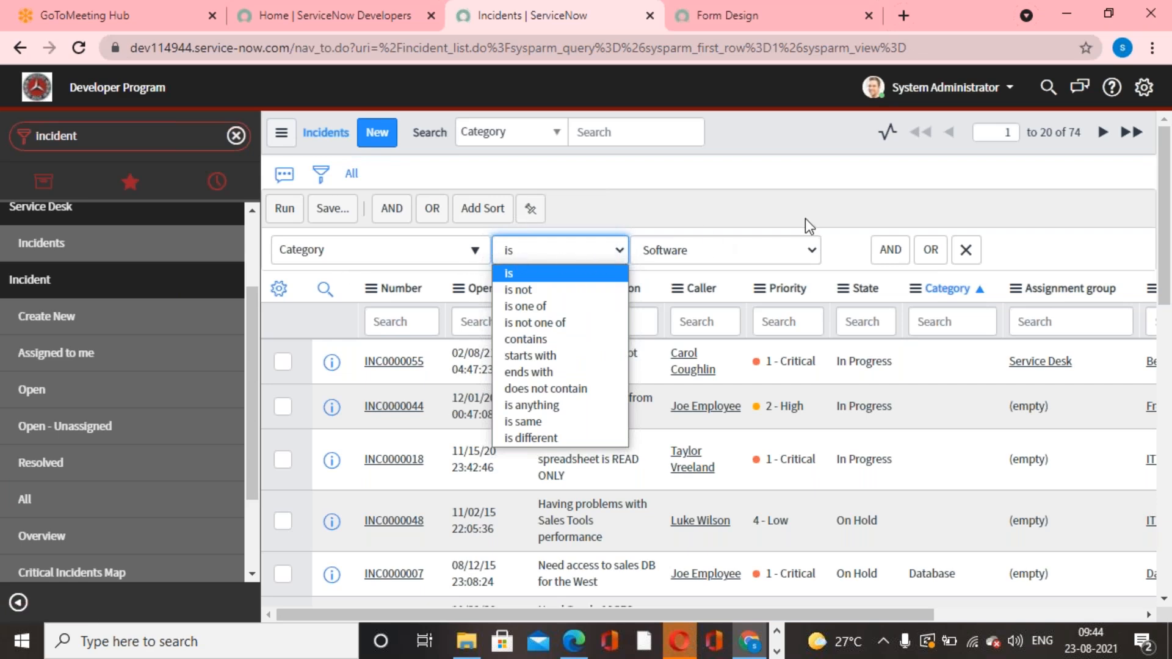
pyautogui.click(768, 217)
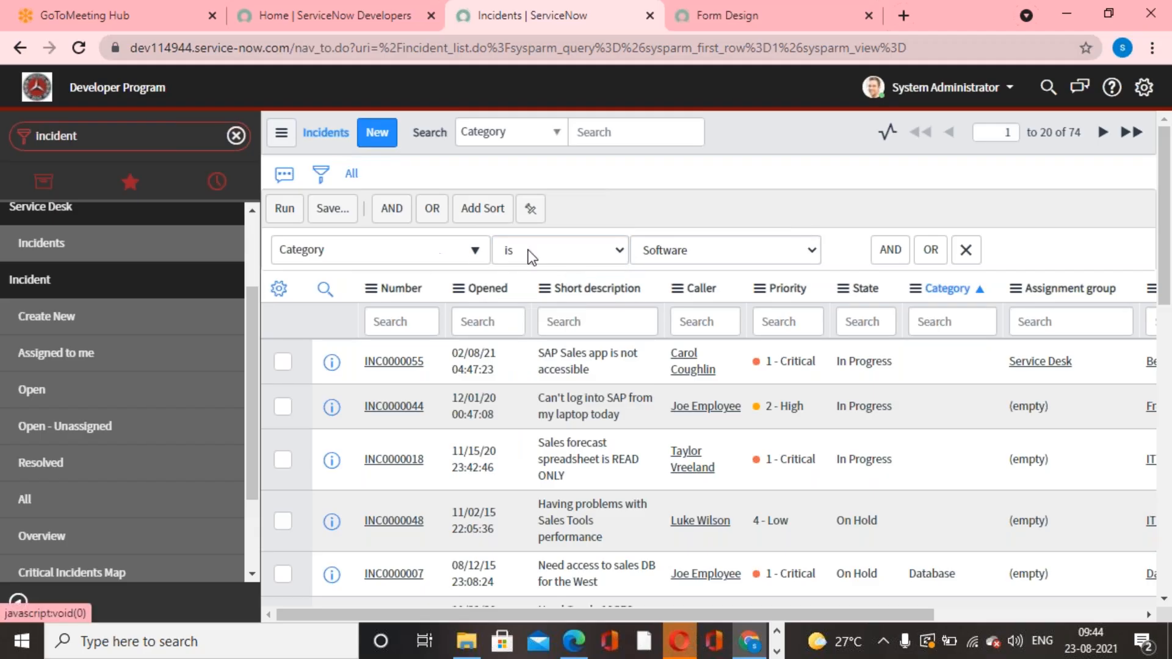
pyautogui.click(285, 213)
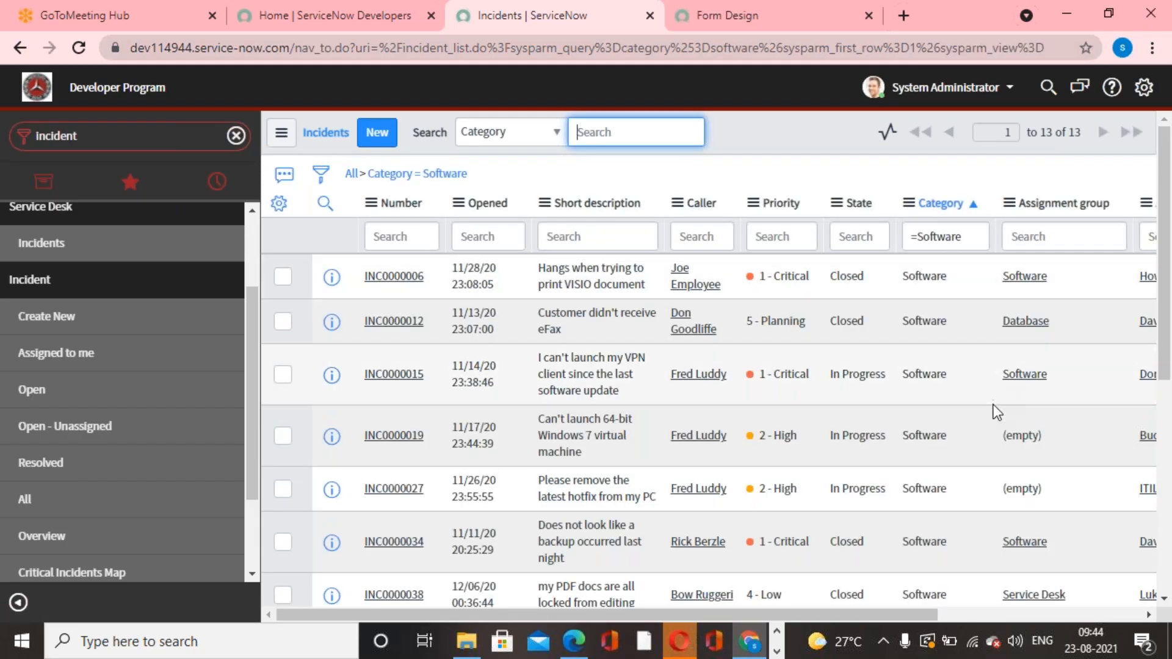
# Change the operator of the Category condition to is not and run the filter for Software again.
pyautogui.click(322, 176)
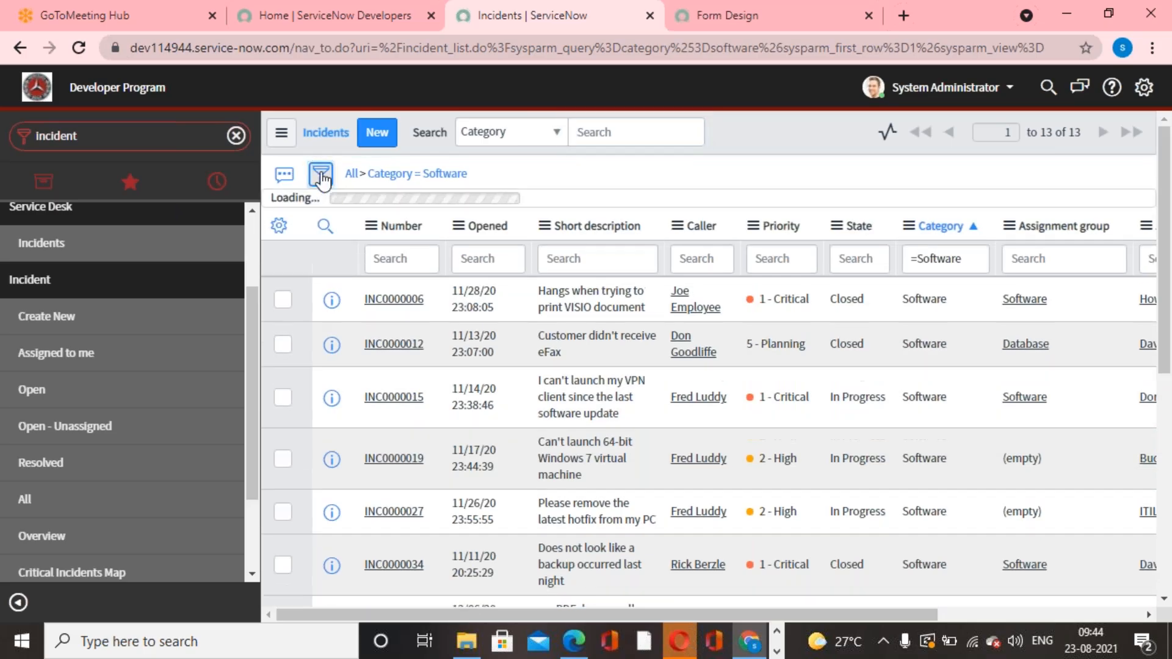
pyautogui.click(621, 250)
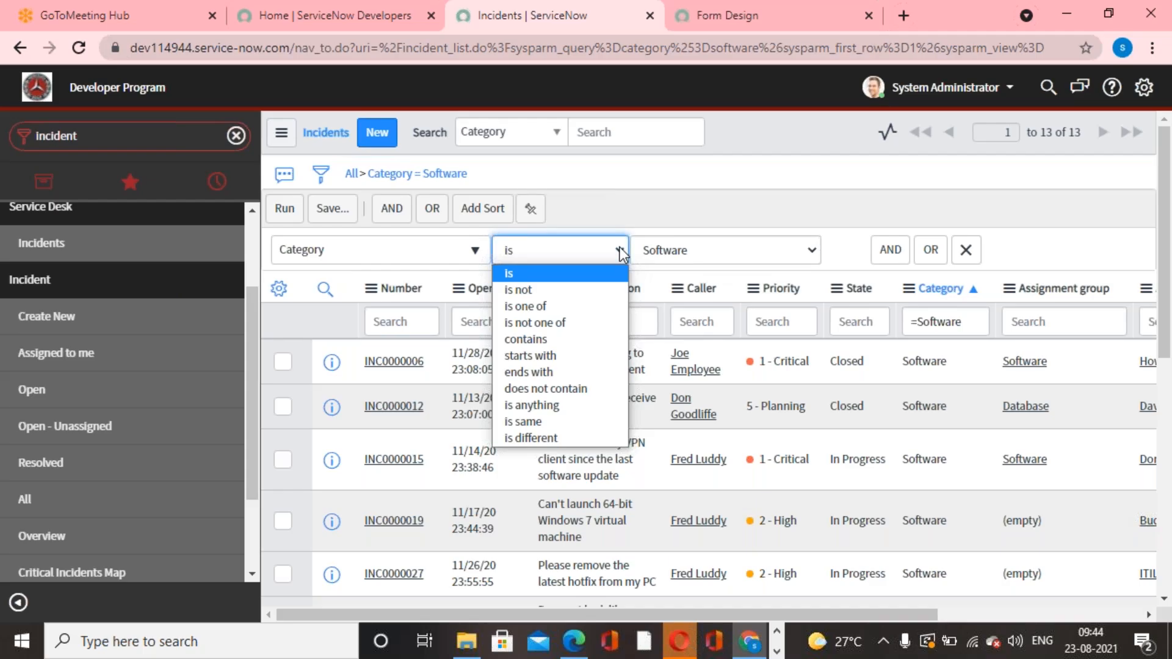
pyautogui.click(541, 298)
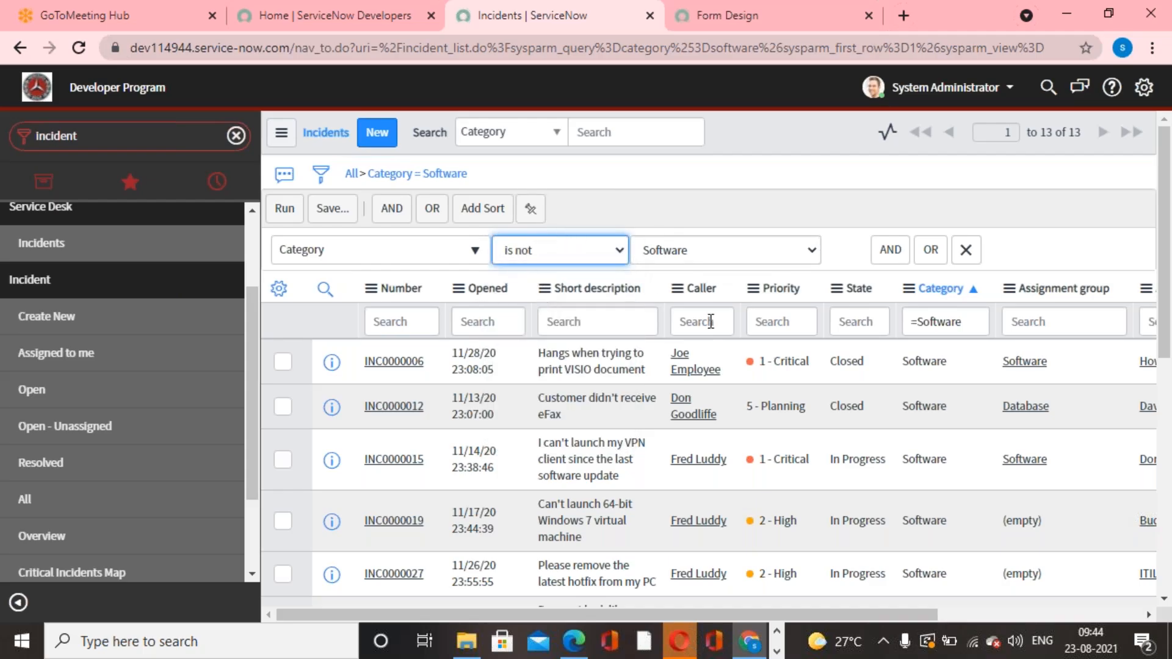
pyautogui.click(282, 208)
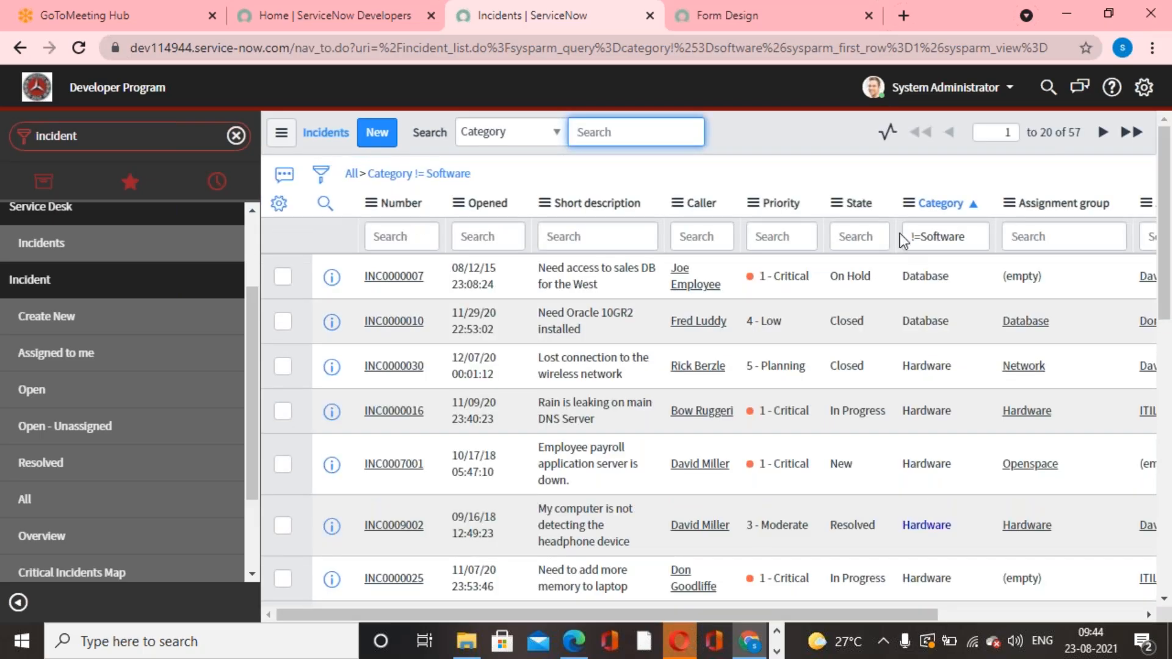
# Change the Category condition's operator to is one of, select Software and Hardware, and run the filter.
pyautogui.click(321, 177)
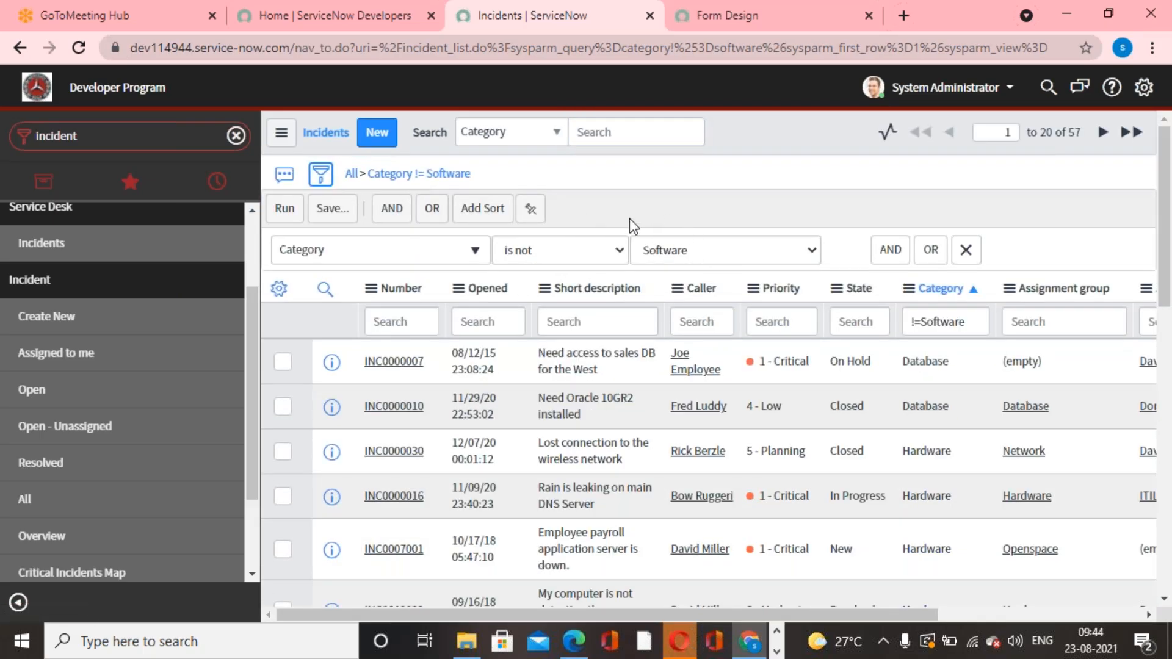
pyautogui.click(620, 250)
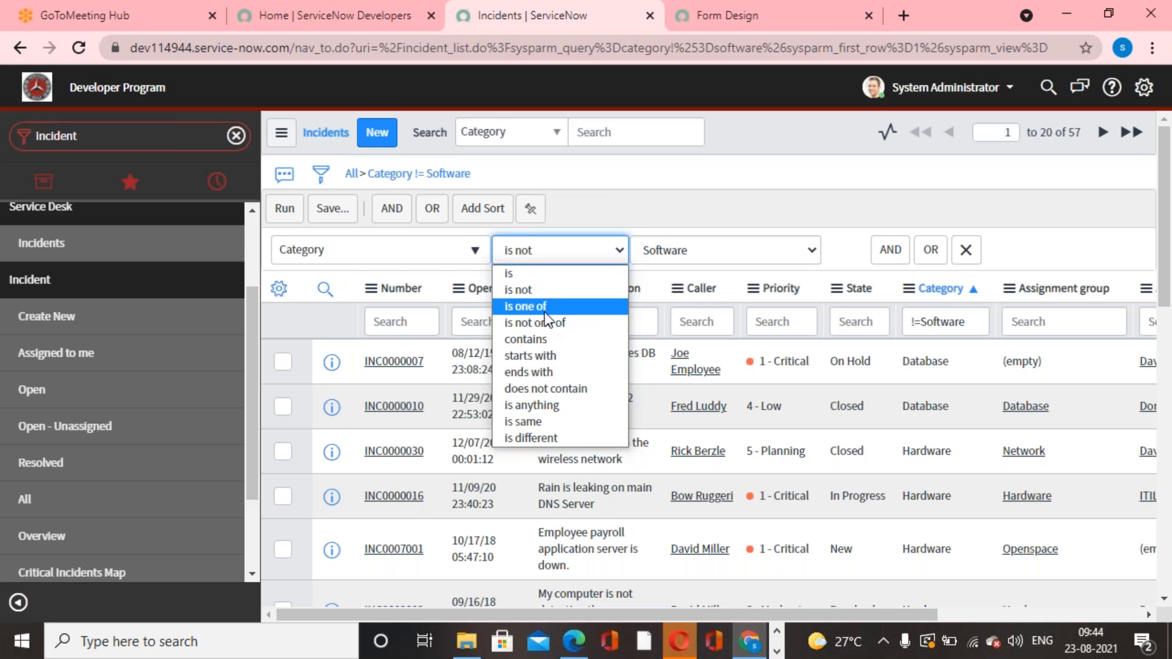
pyautogui.click(522, 306)
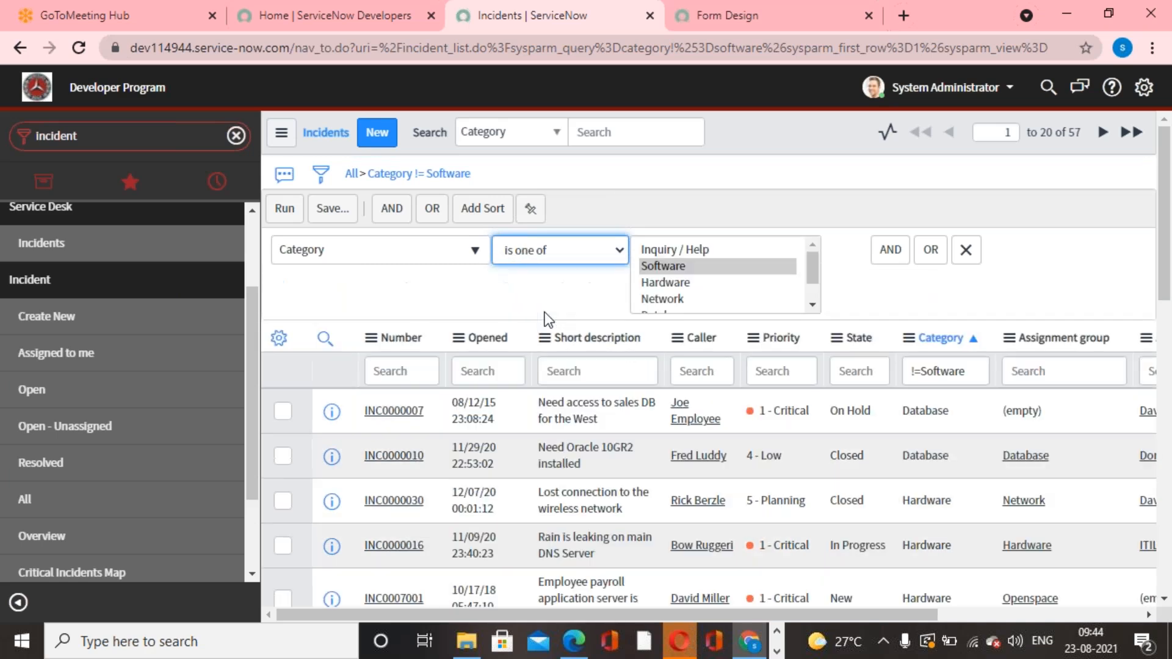
pyautogui.click(654, 283)
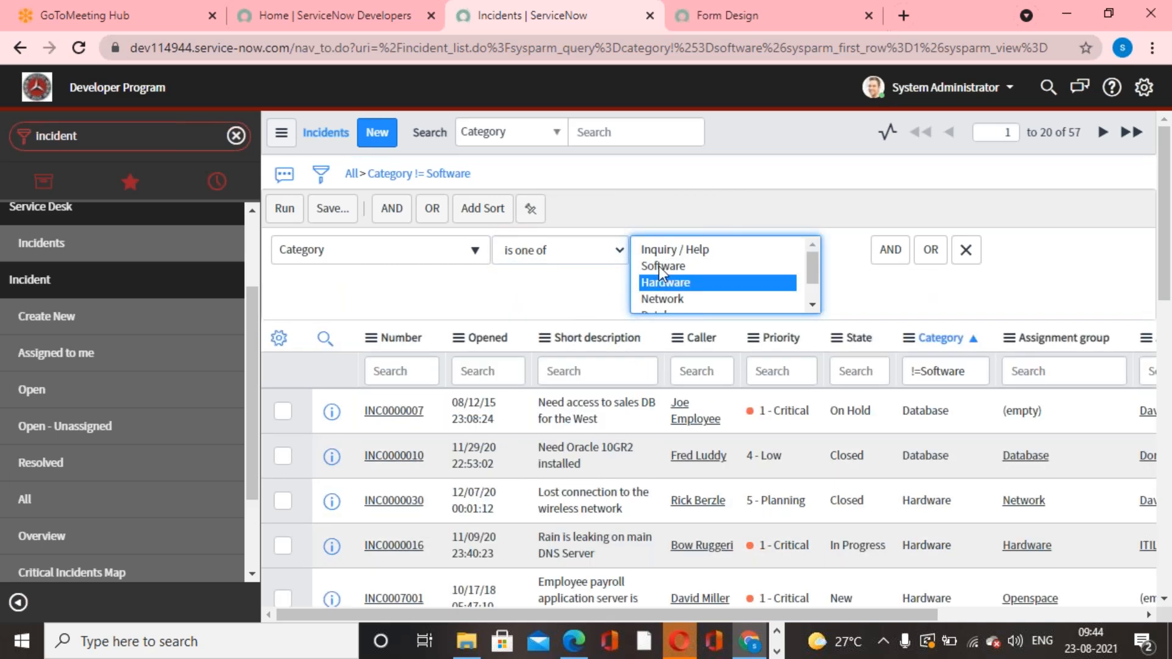
pyautogui.keyDown('ctrl'); pyautogui.click(658, 266); pyautogui.keyUp('ctrl')
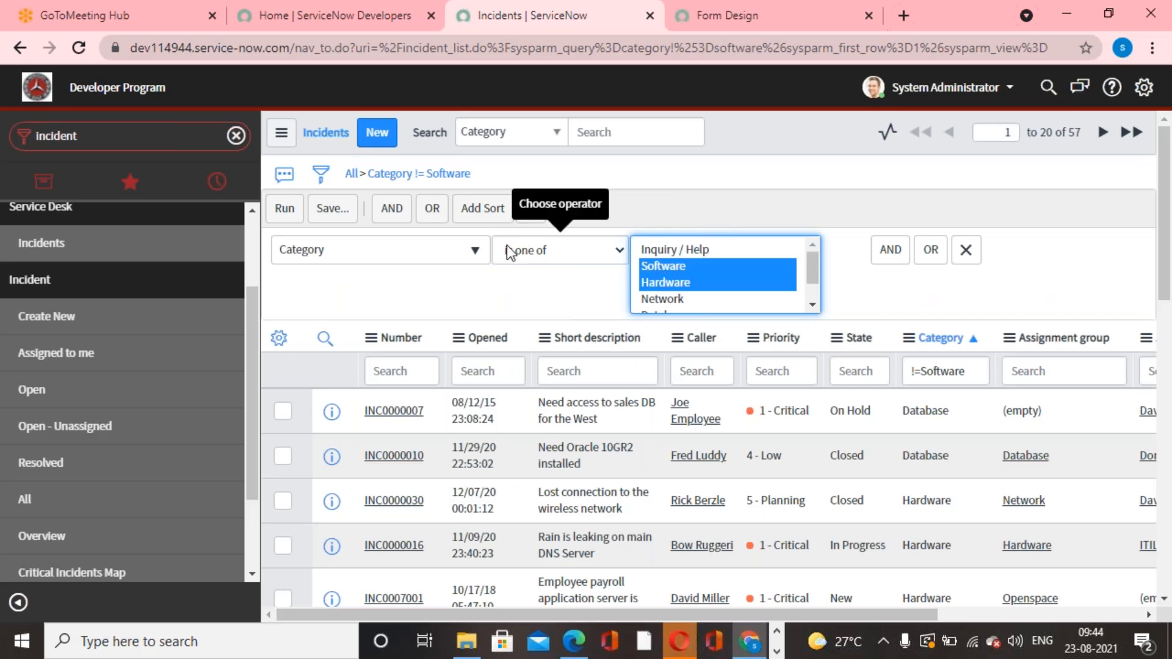
pyautogui.click(285, 209)
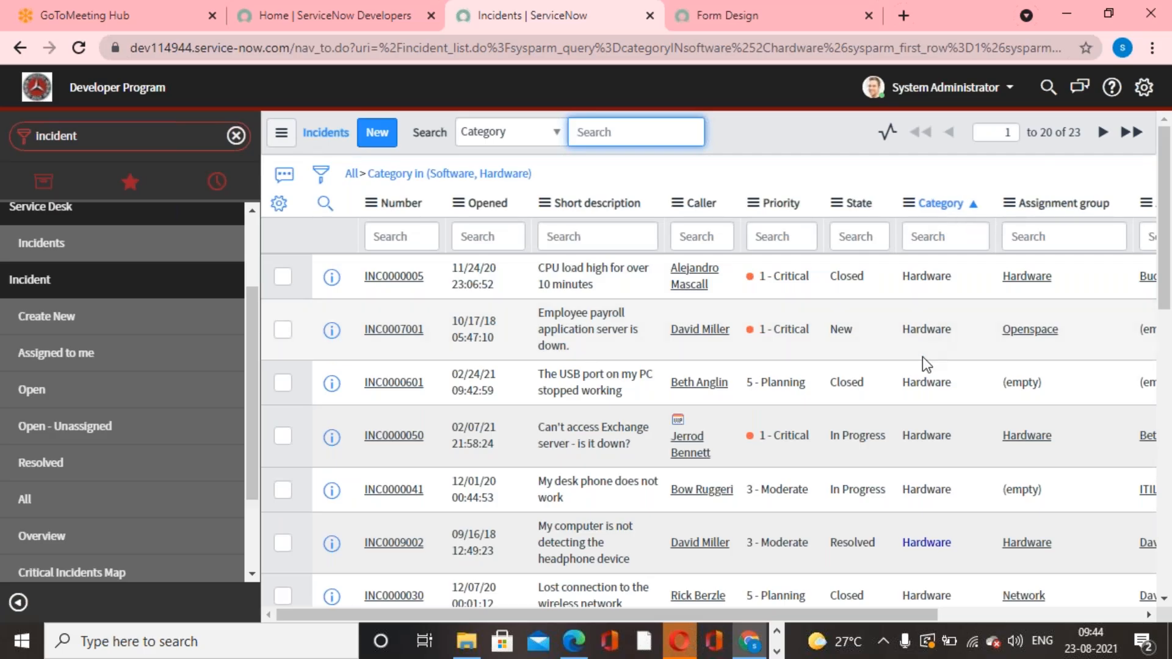
# Look through the filtered incidents and sort them by Category from z to a.
pyautogui.scroll(-10, 922, 358)
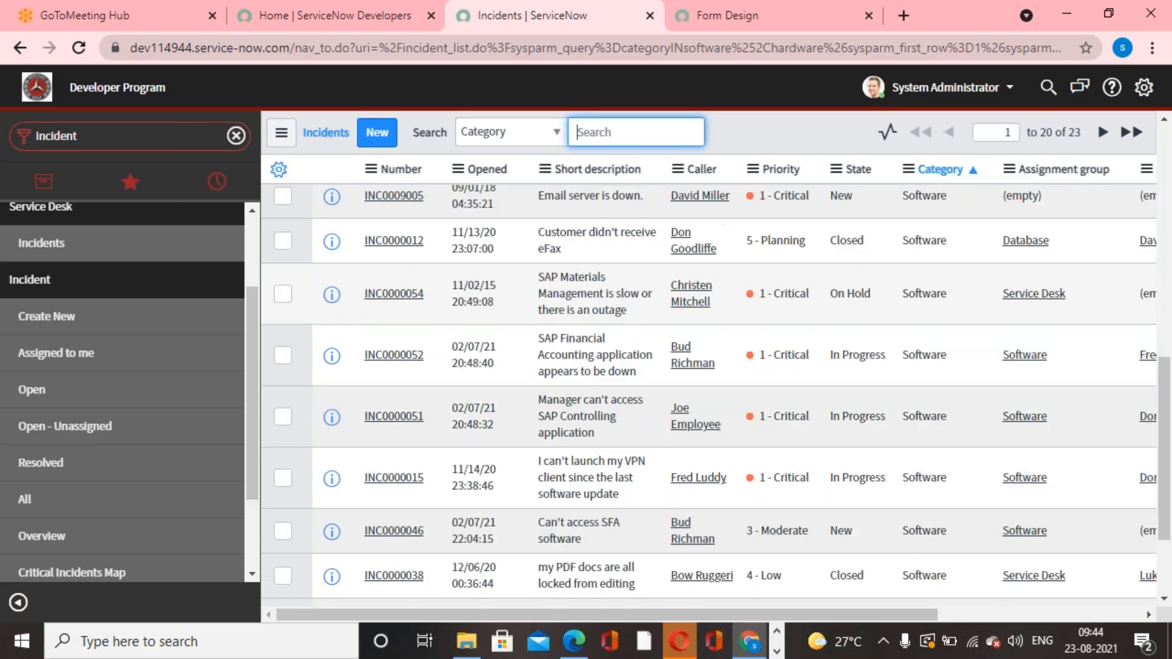
pyautogui.scroll(10, 926, 342)
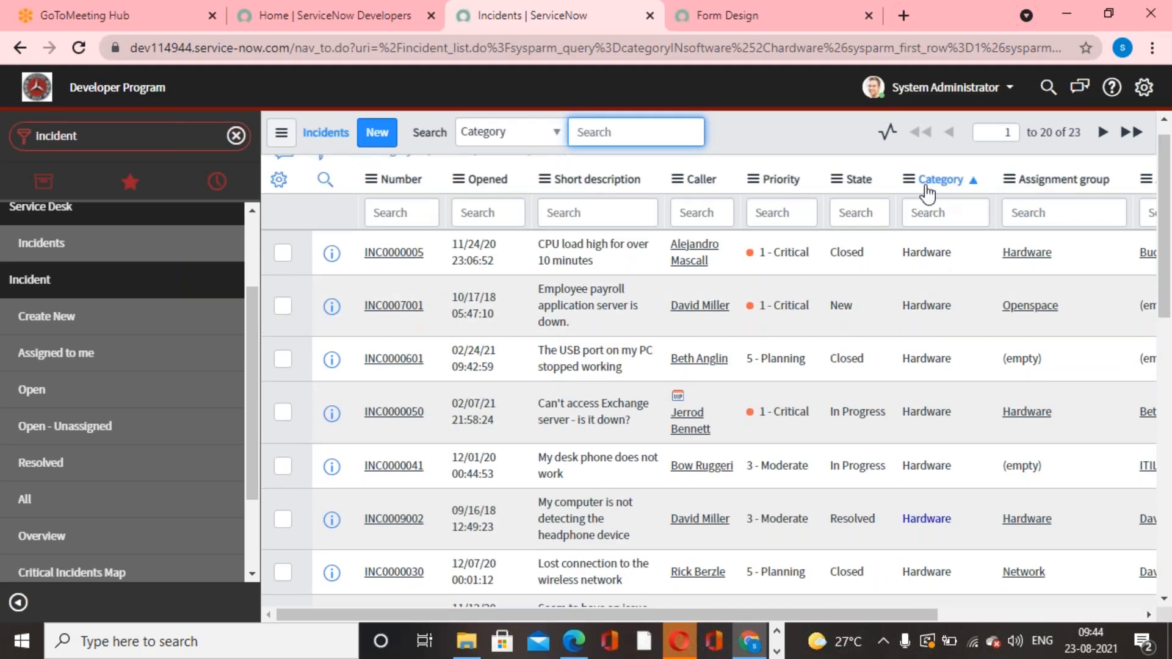
pyautogui.scroll(1, 933, 193)
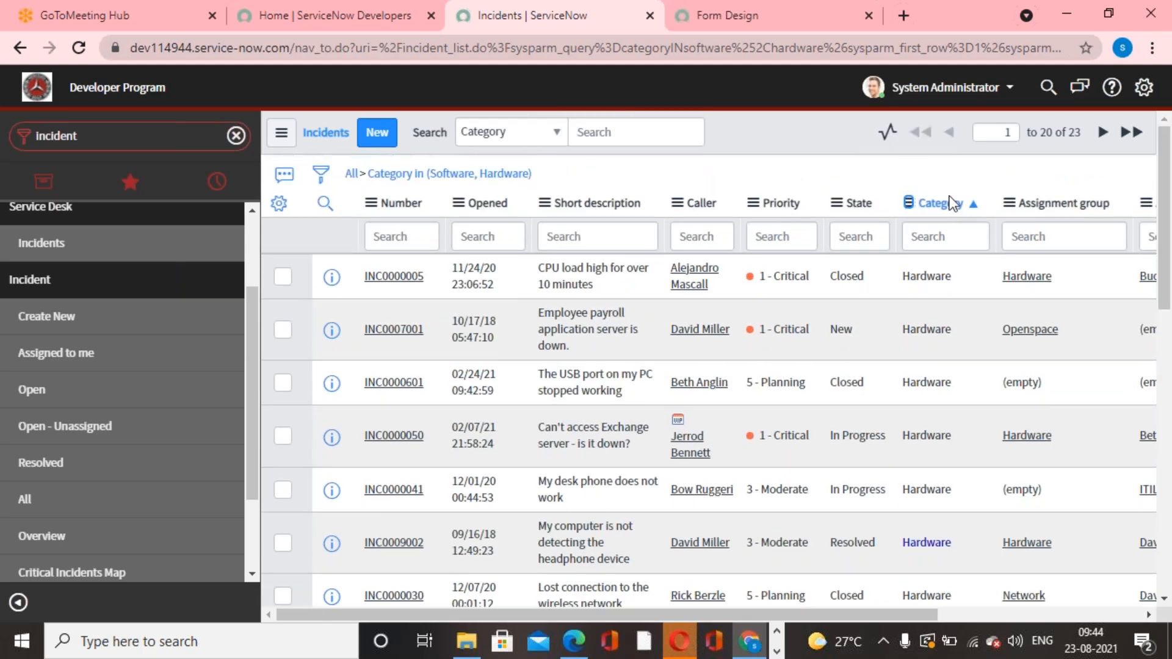
pyautogui.click(912, 202)
pyautogui.click(973, 216)
pyautogui.click(908, 203)
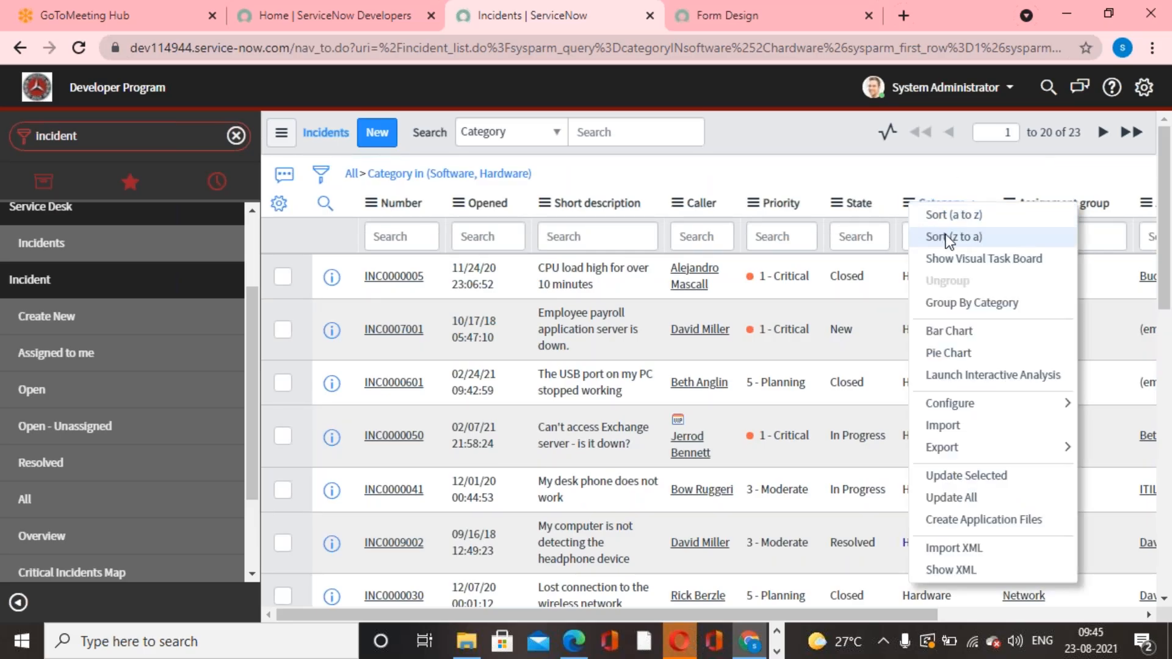
pyautogui.click(944, 236)
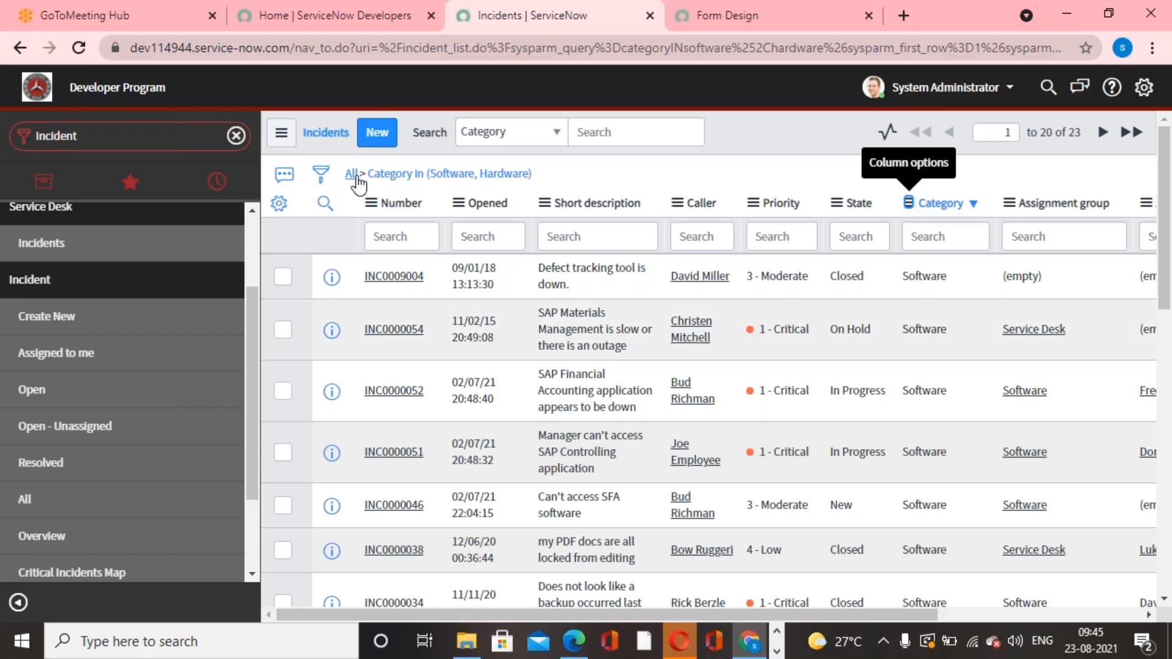
# Change the Category condition's operator to is not one of for Software and Hardware and run the filter.
pyautogui.click(320, 174)
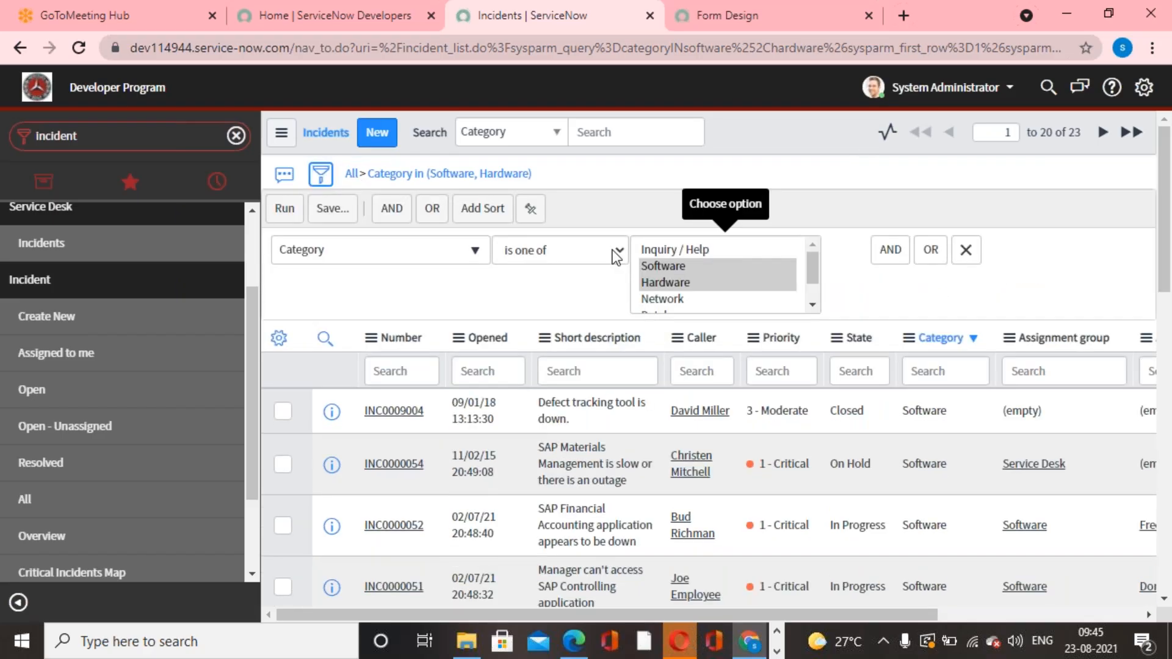
pyautogui.click(617, 255)
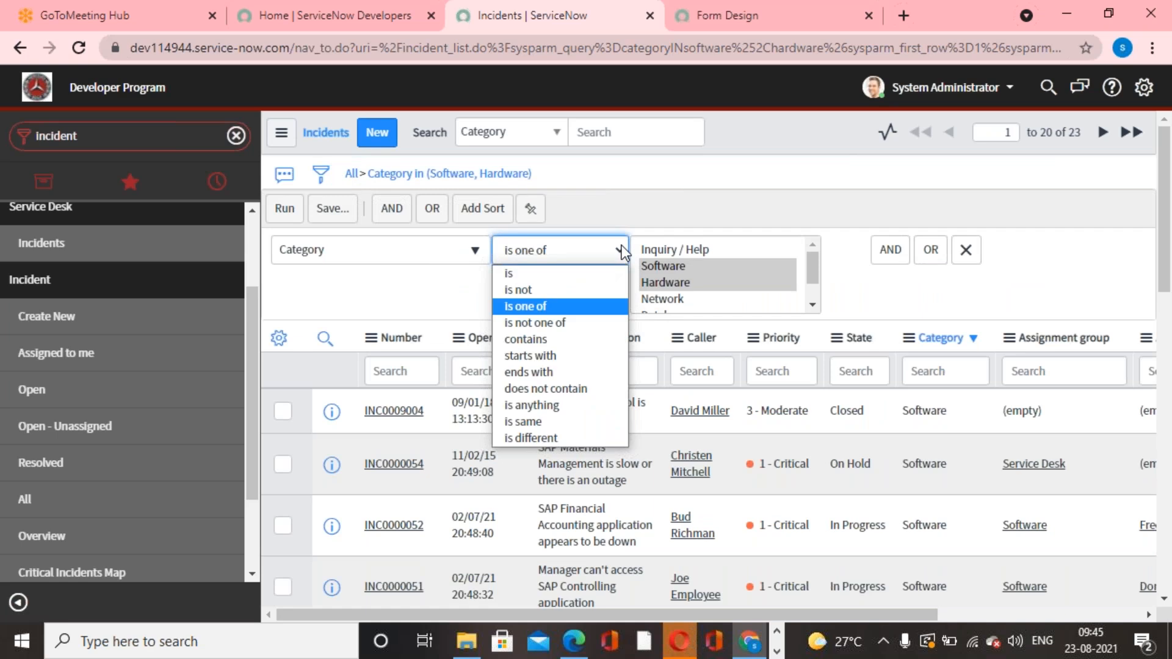
pyautogui.click(540, 321)
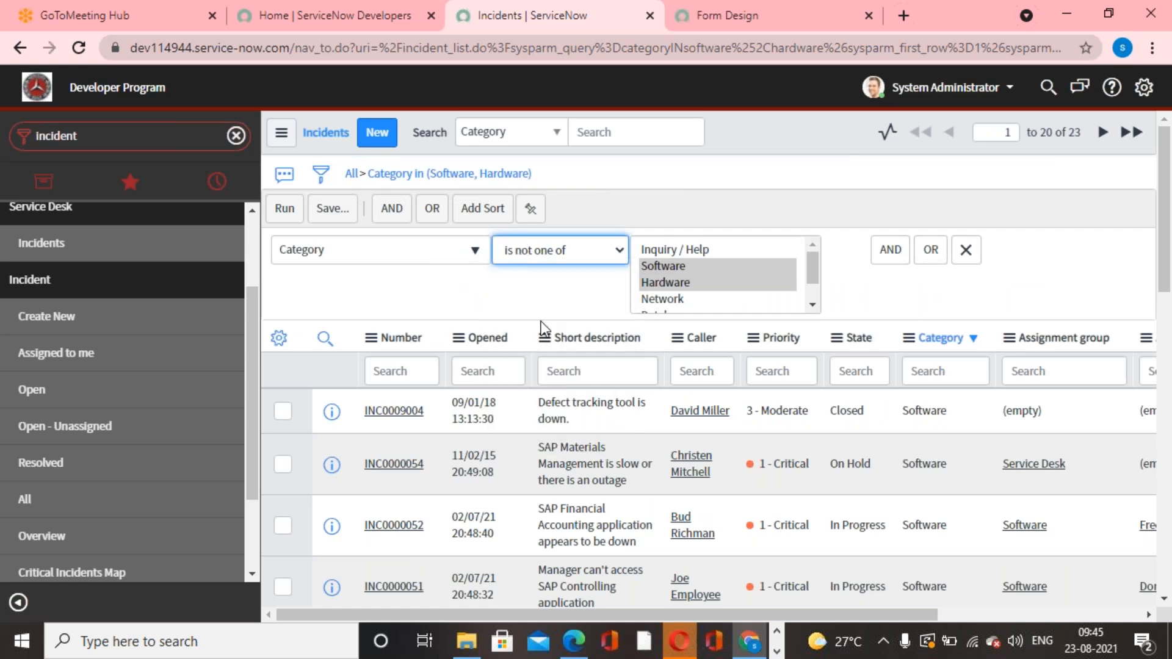
pyautogui.click(286, 209)
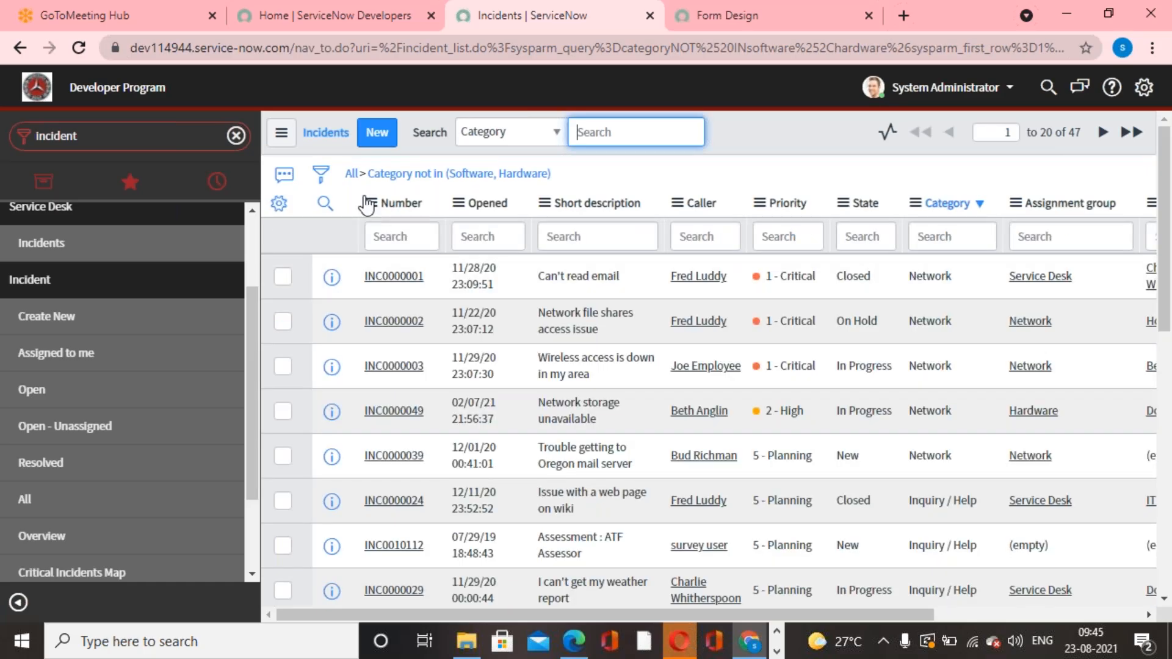
# Change the Category condition to contains with the value "ne" and run the filter.
pyautogui.click(320, 173)
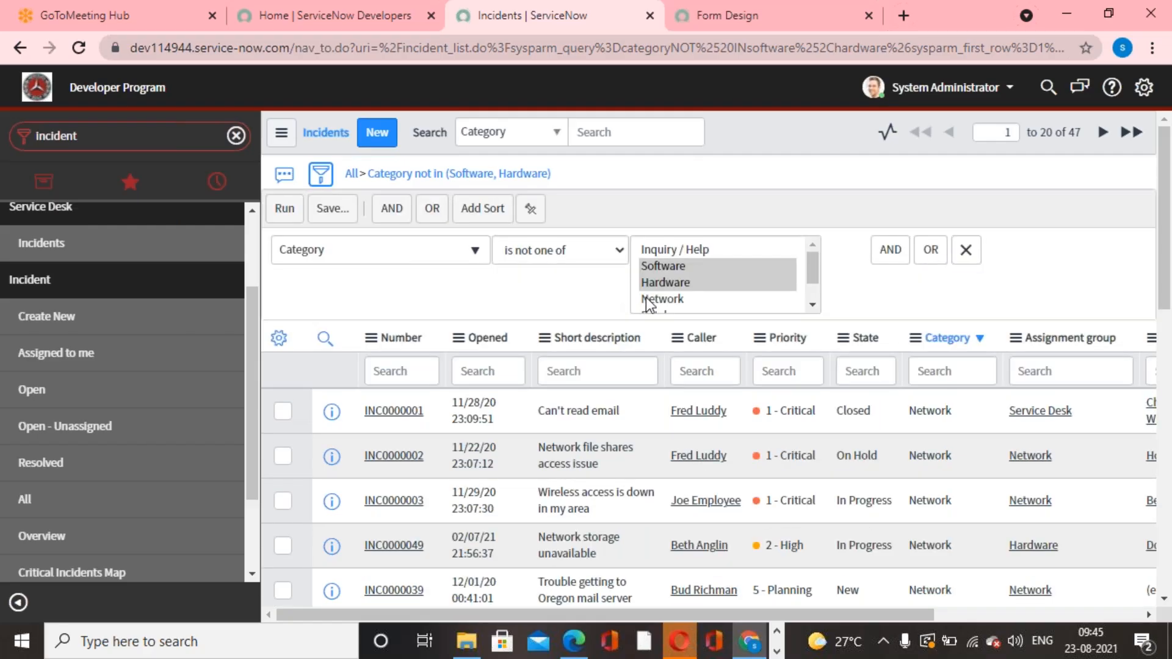
pyautogui.click(620, 253)
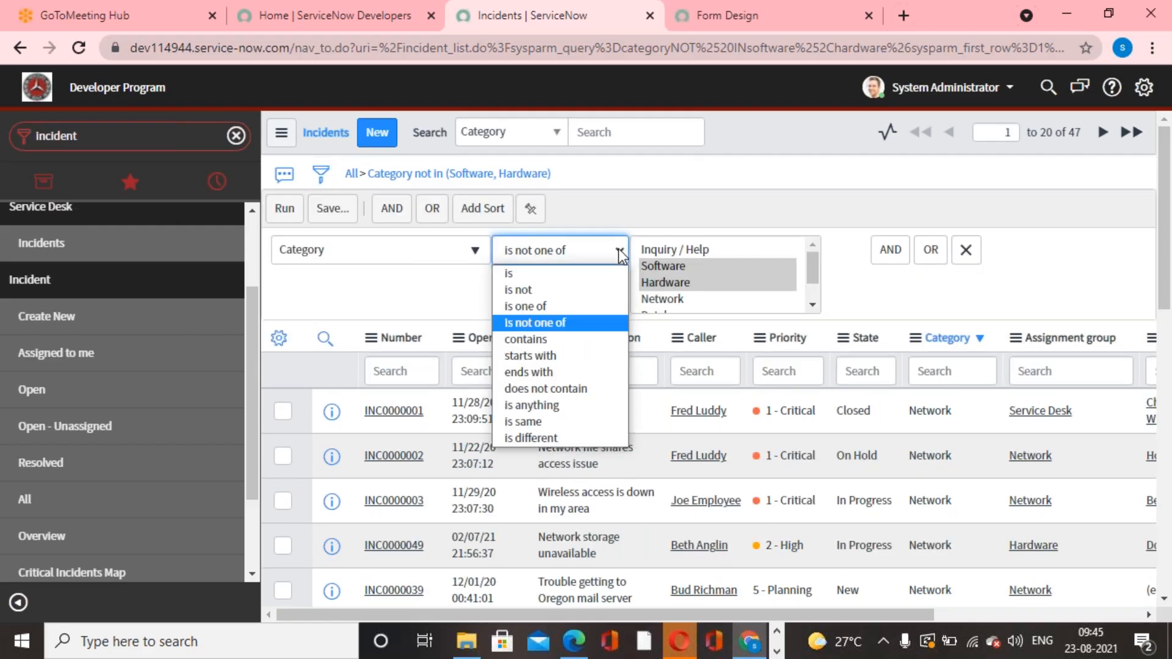
pyautogui.click(542, 343)
pyautogui.click(727, 251)
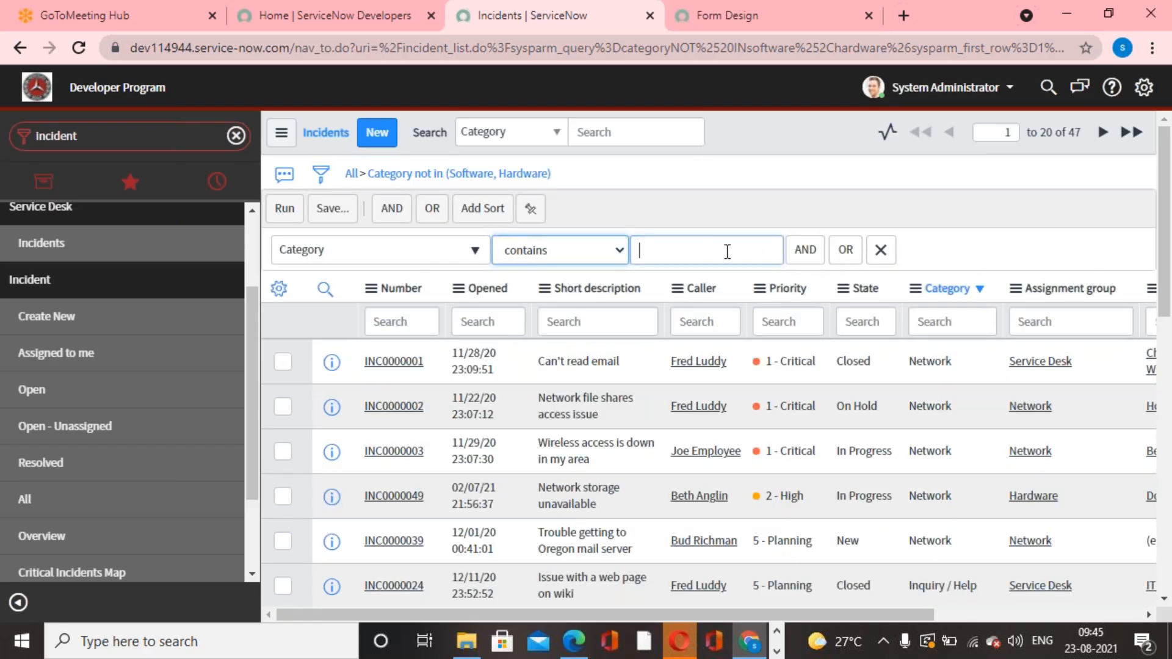
pyautogui.write('net')
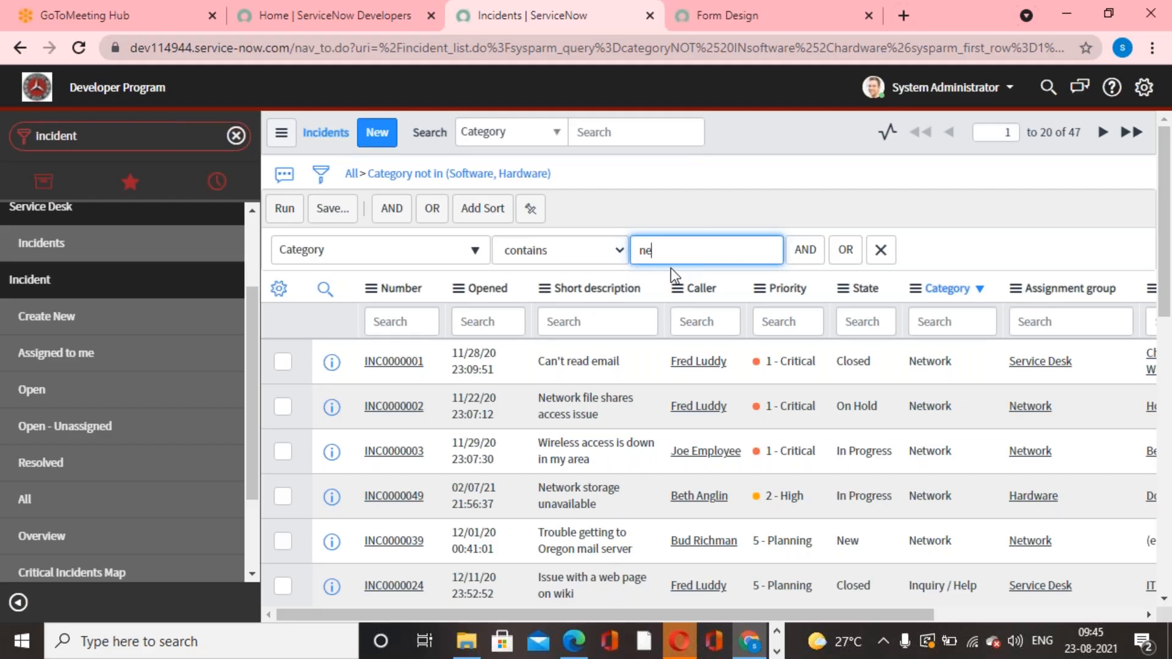
pyautogui.click(279, 210)
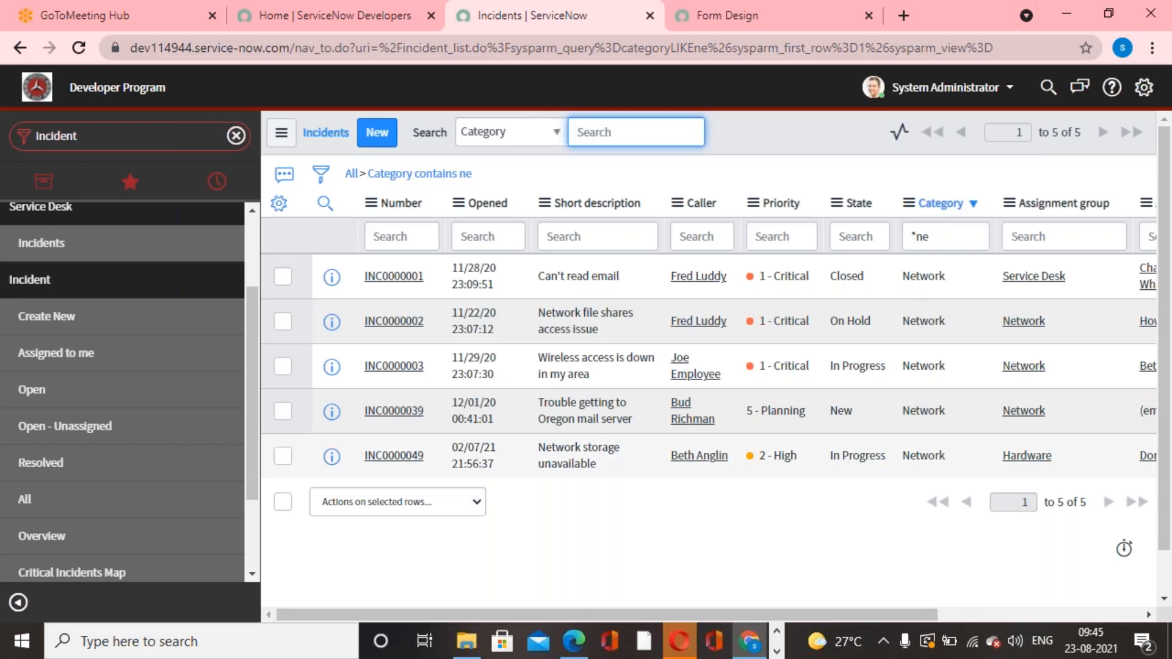
# Remove the Category condition and filter the incidents by Short description is empty.
pyautogui.click(352, 176)
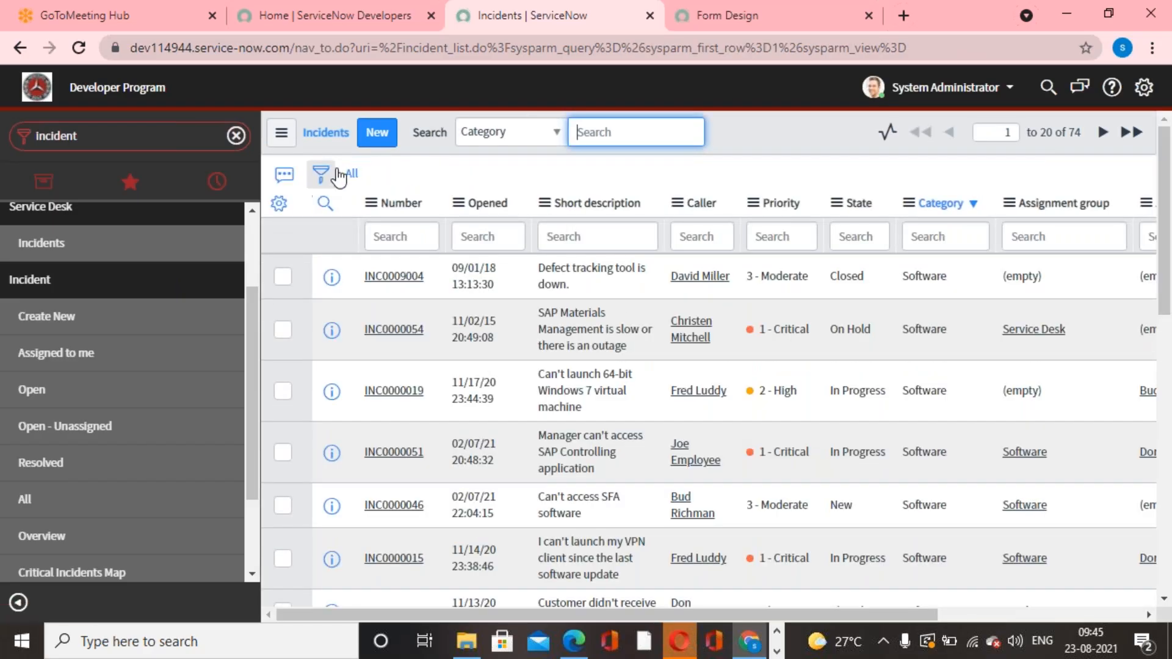
pyautogui.click(333, 174)
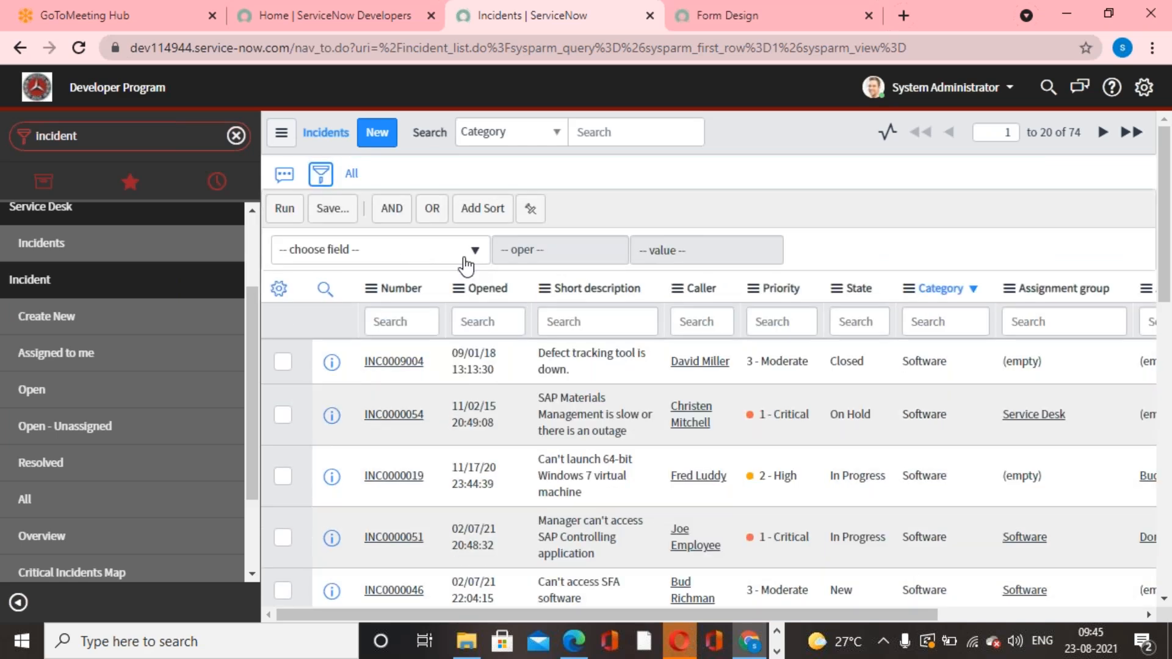
pyautogui.click(467, 252)
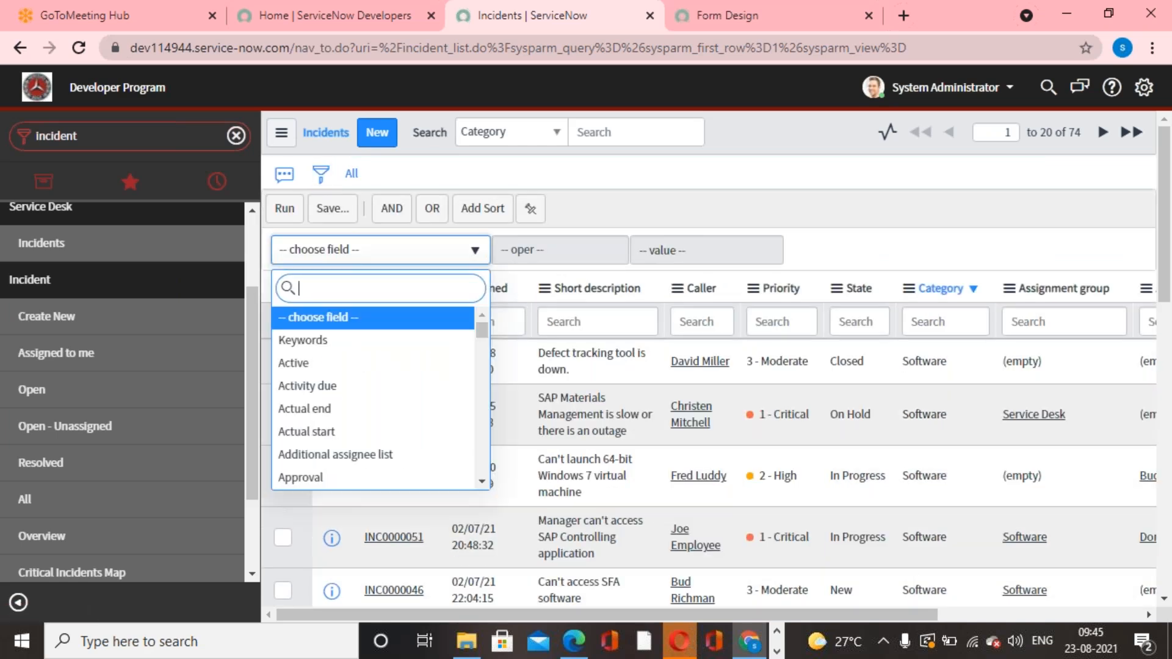
pyautogui.write('short')
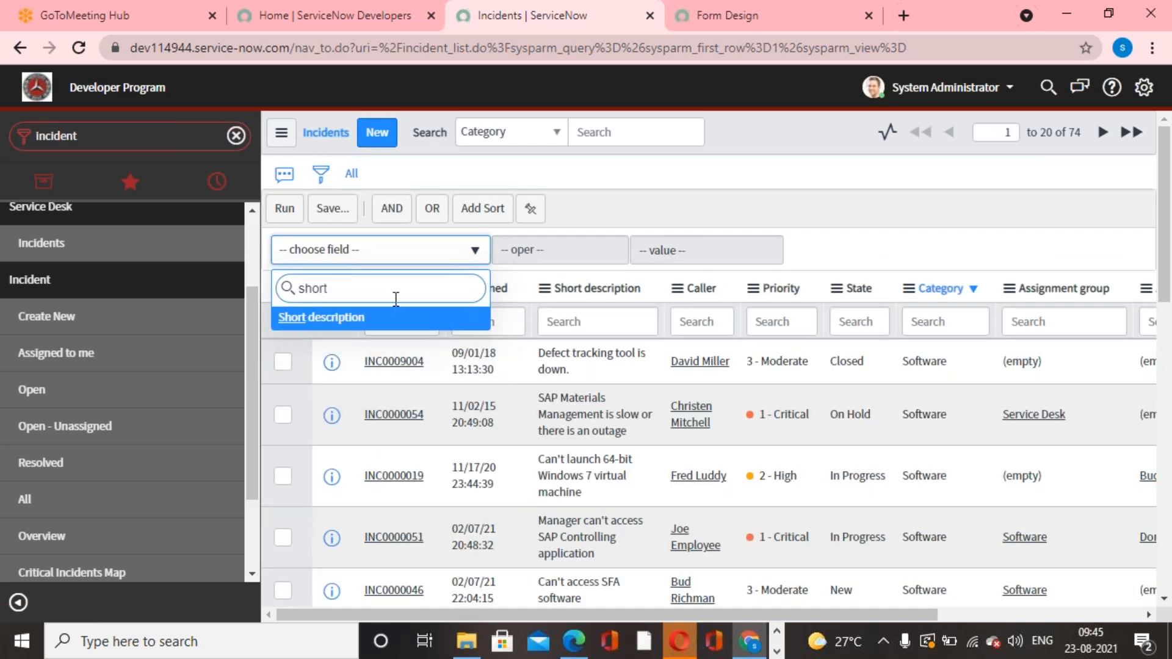
pyautogui.click(365, 318)
pyautogui.click(618, 247)
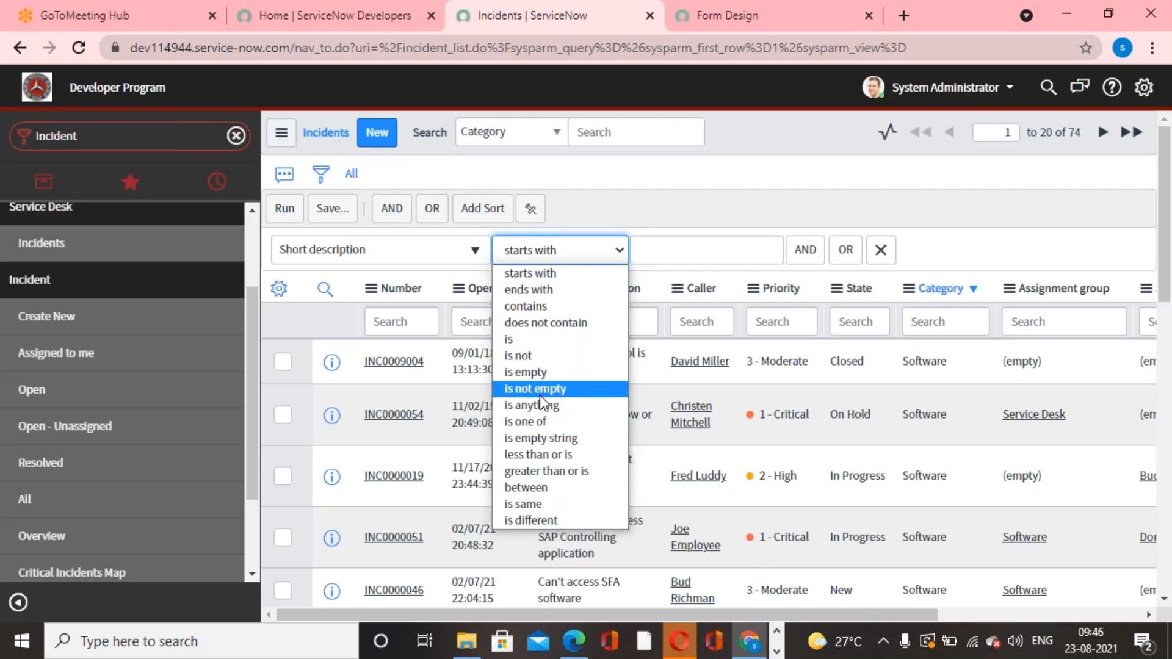
pyautogui.click(537, 373)
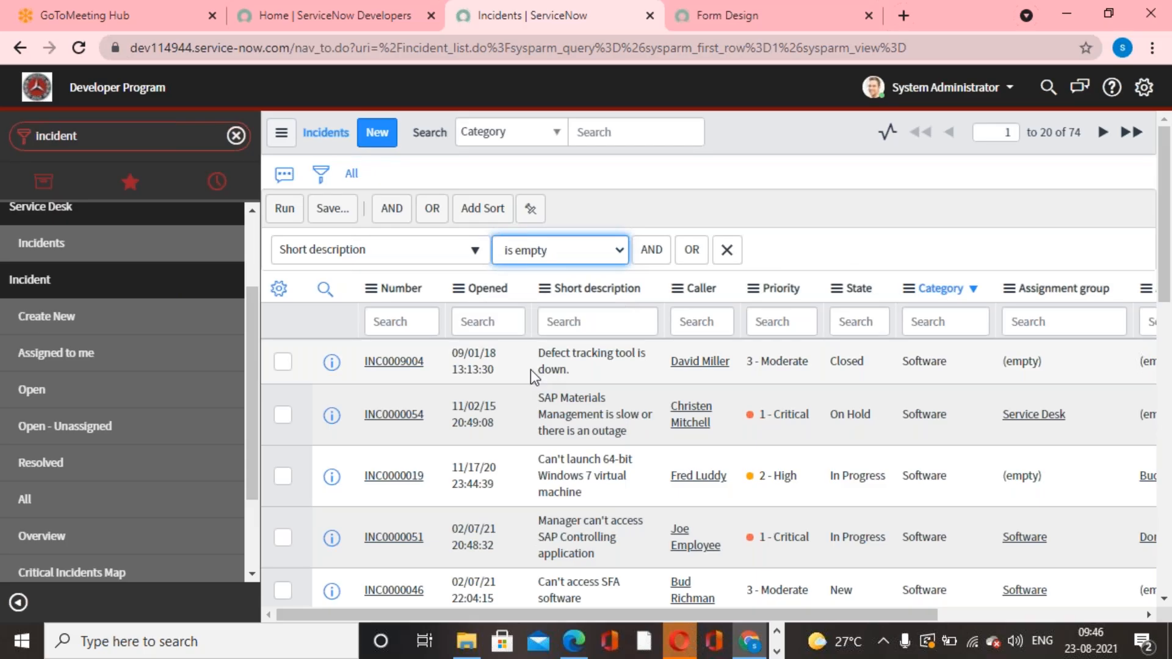
pyautogui.click(276, 214)
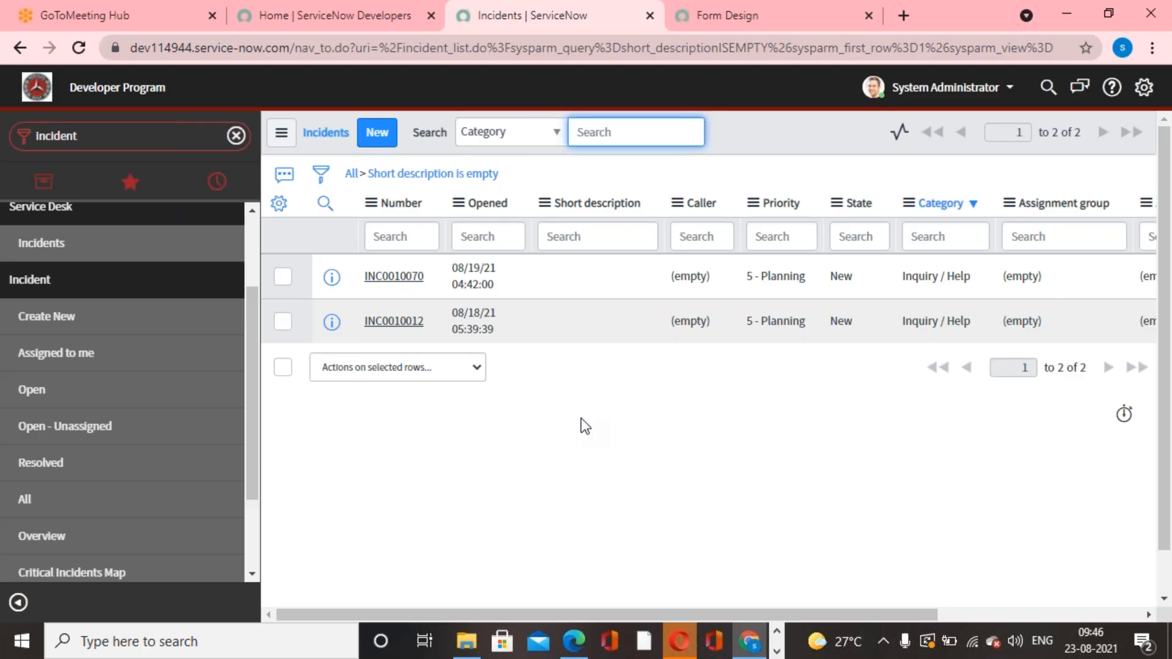
# Replace the is empty filter with the condition Short description contains "test" and run it.
pyautogui.click(350, 175)
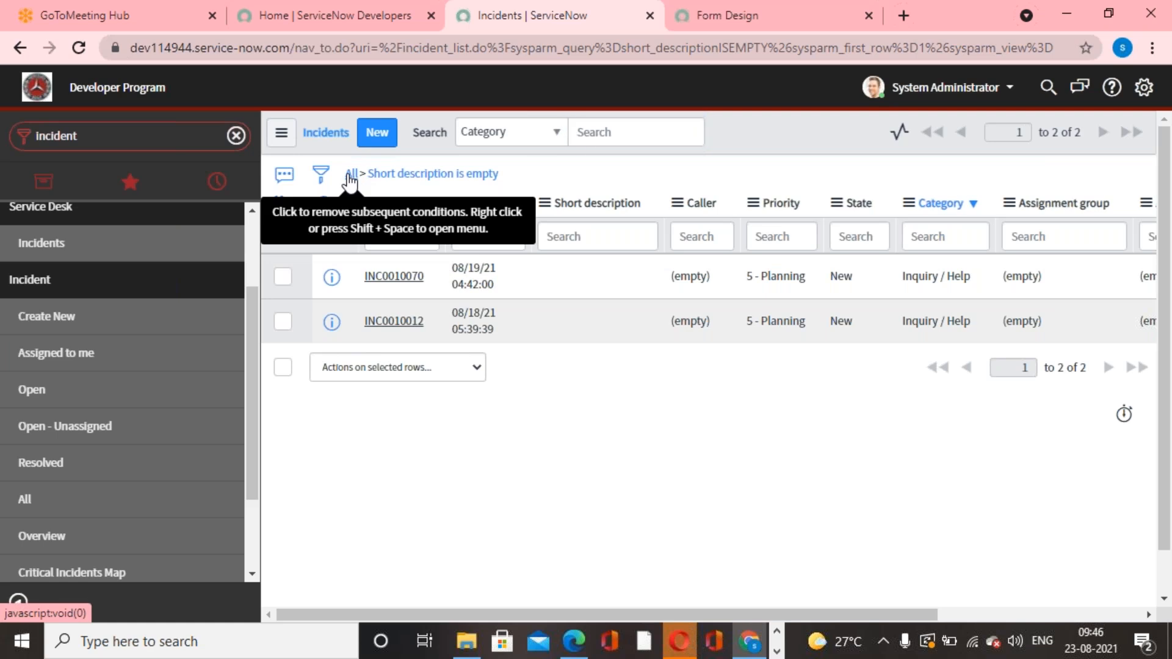
pyautogui.click(320, 176)
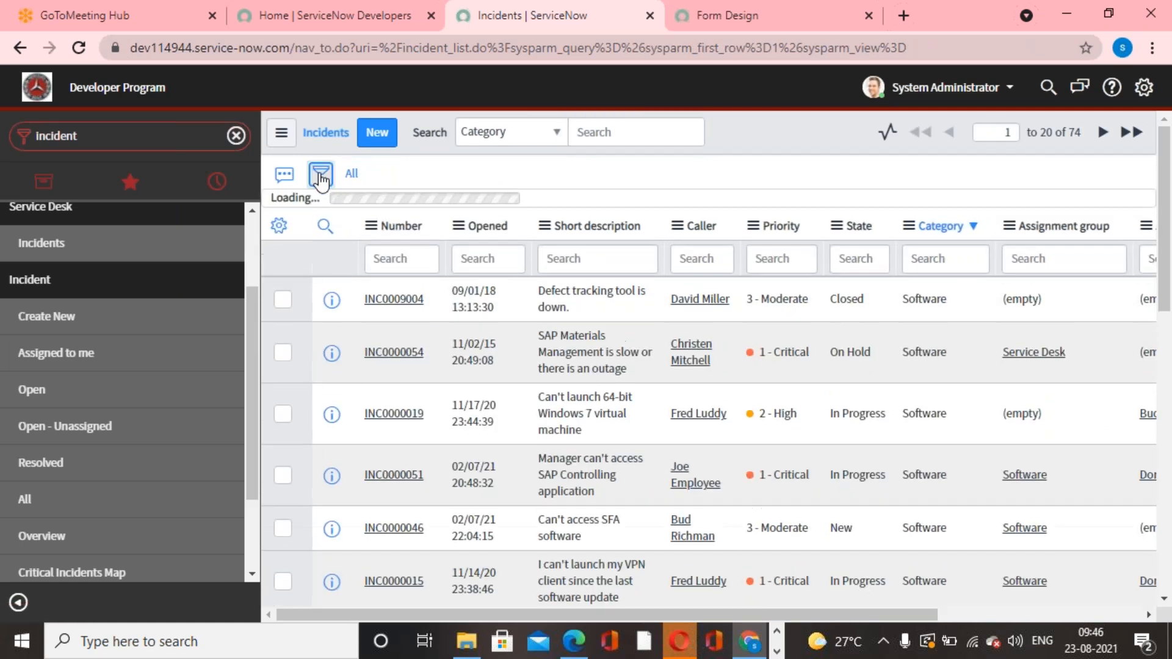
pyautogui.click(474, 251)
pyautogui.write('short')
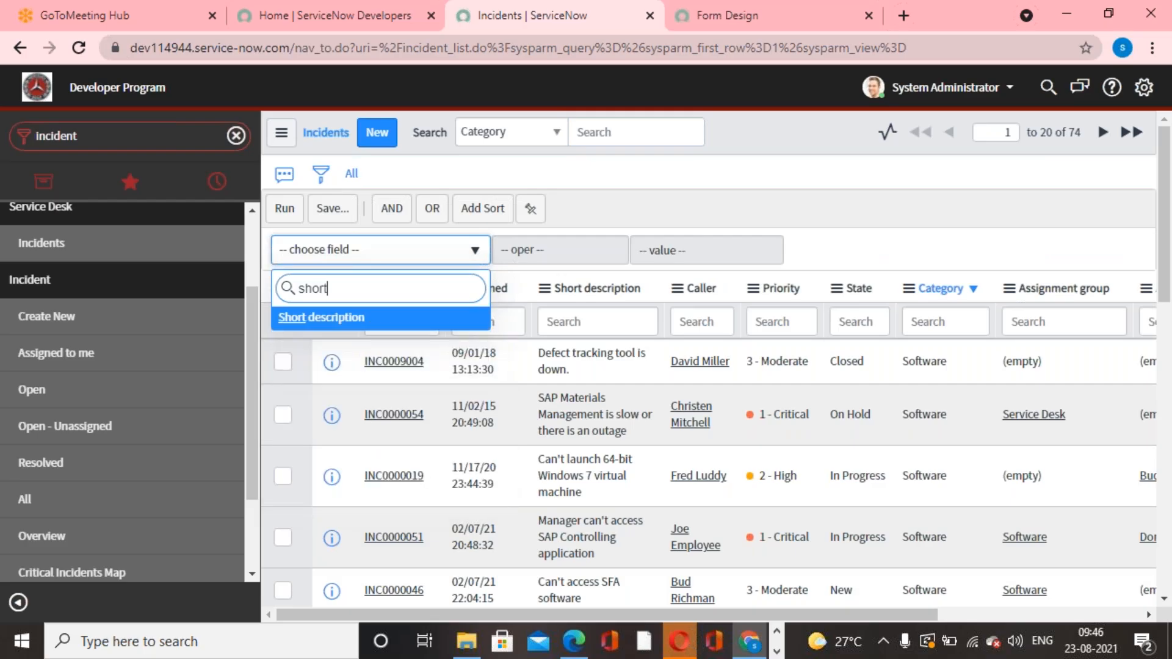
pyautogui.click(392, 318)
pyautogui.click(598, 255)
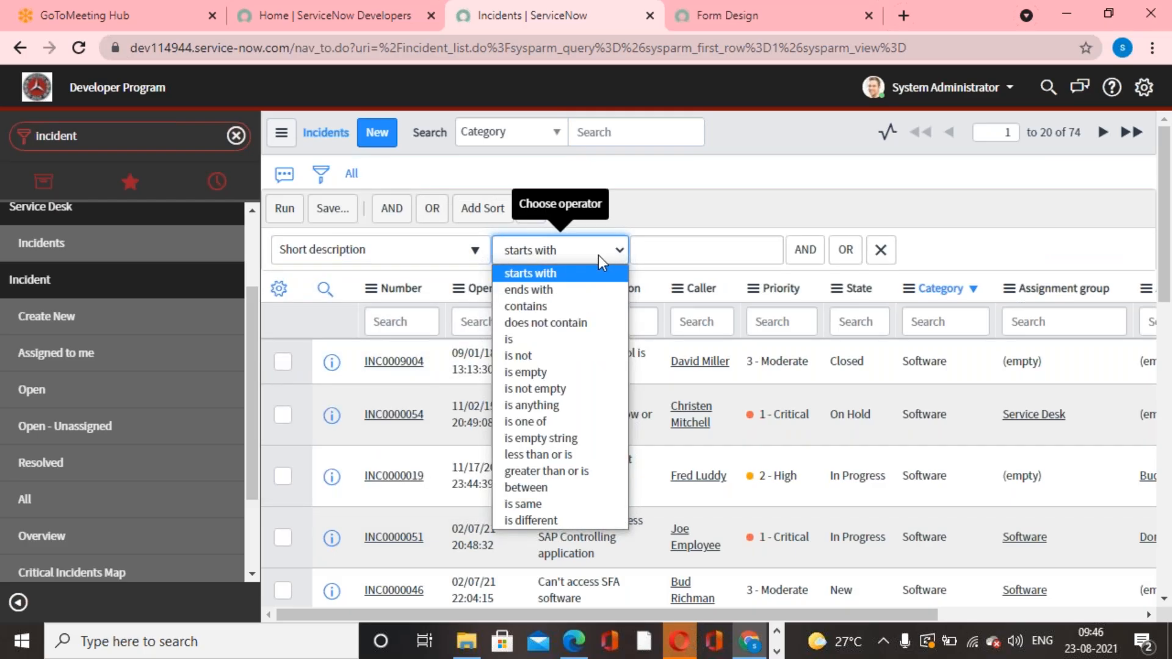
pyautogui.click(555, 305)
pyautogui.click(699, 249)
pyautogui.write('test')
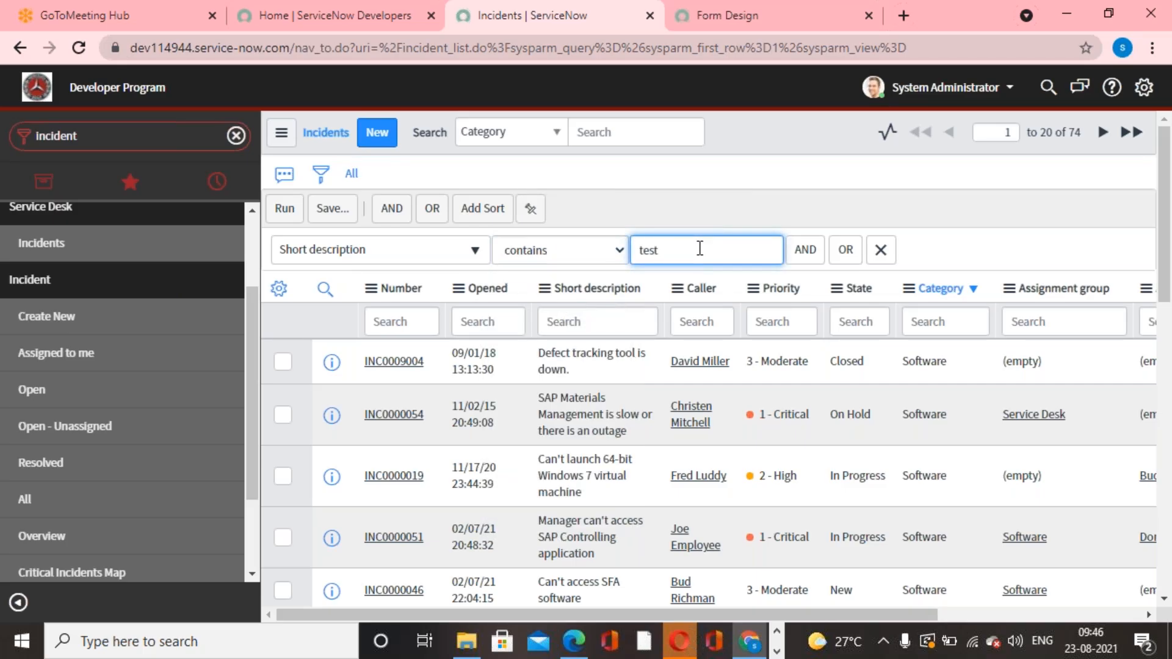
pyautogui.click(283, 208)
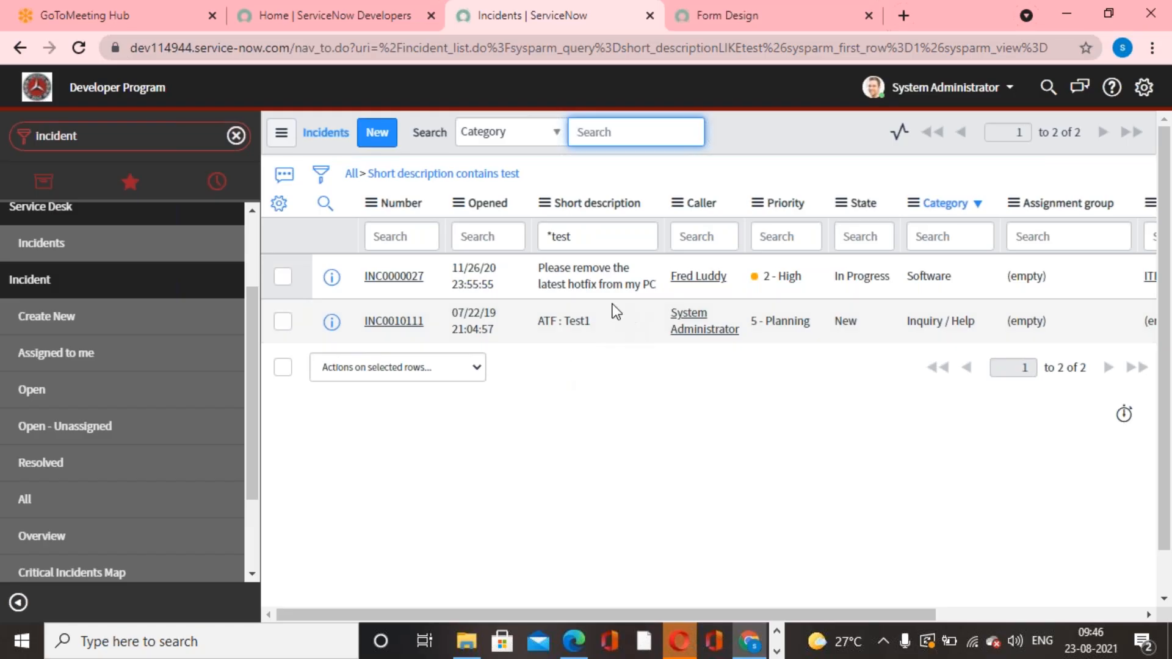
# Check the short descriptions of the matching incidents and remove the Short description condition to list all incidents.
pyautogui.moveTo(547, 283); pyautogui.dragTo(631, 328)
pyautogui.click(579, 382)
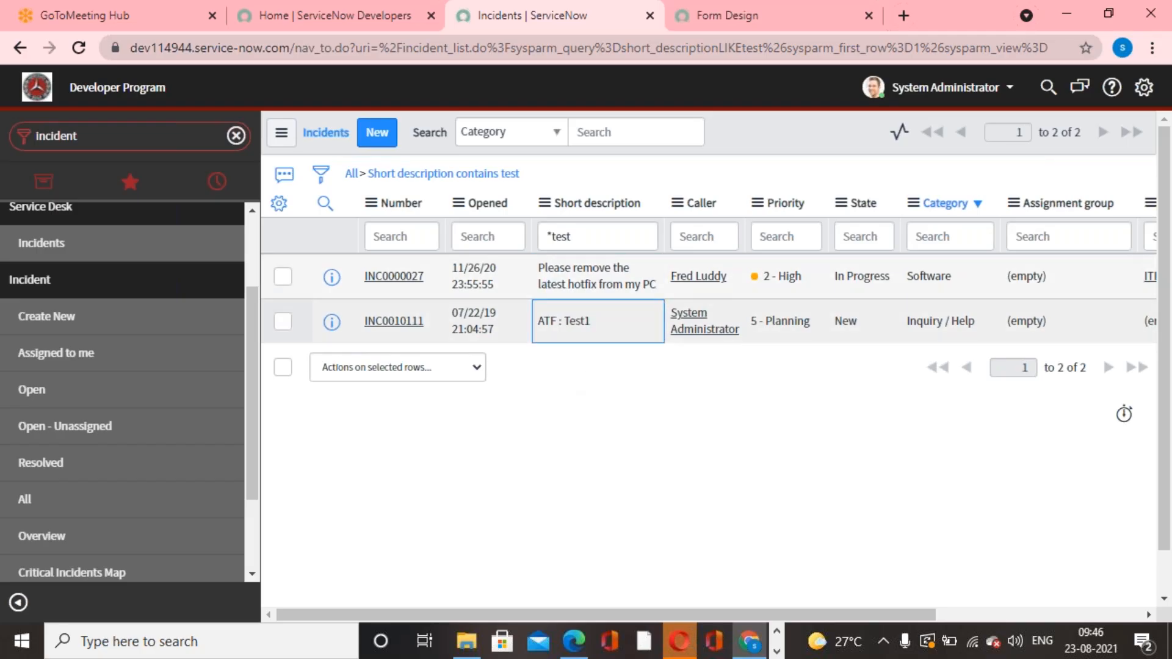
pyautogui.click(351, 175)
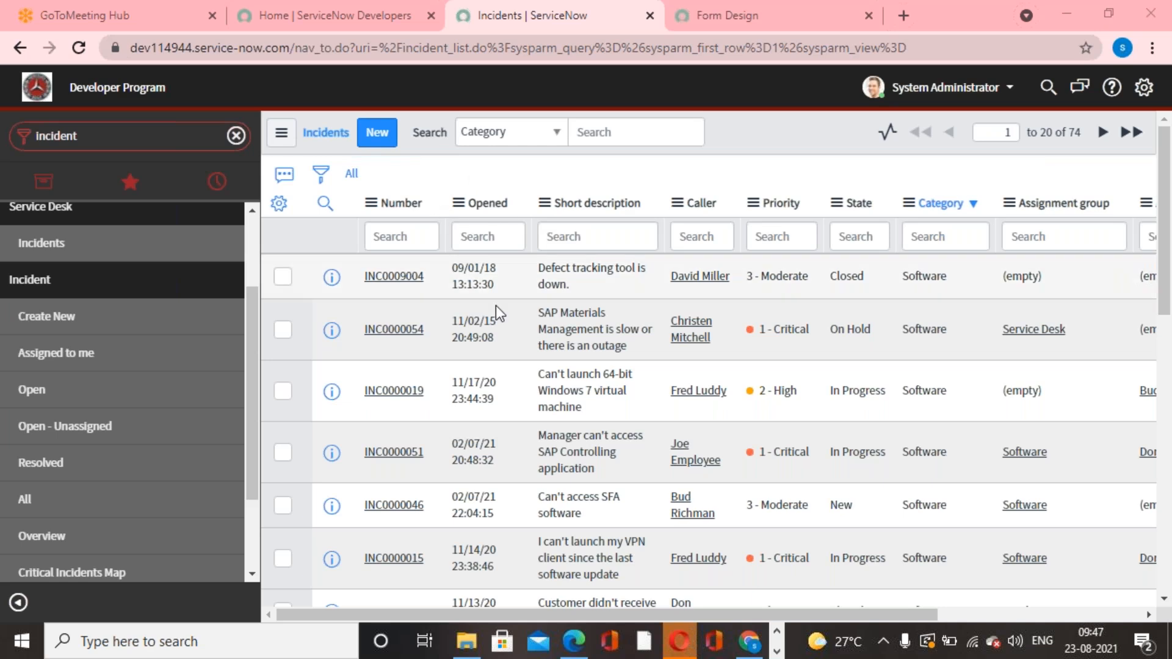
# View the Short description column's options without applying any and reload the list of all incidents.
pyautogui.click(541, 202)
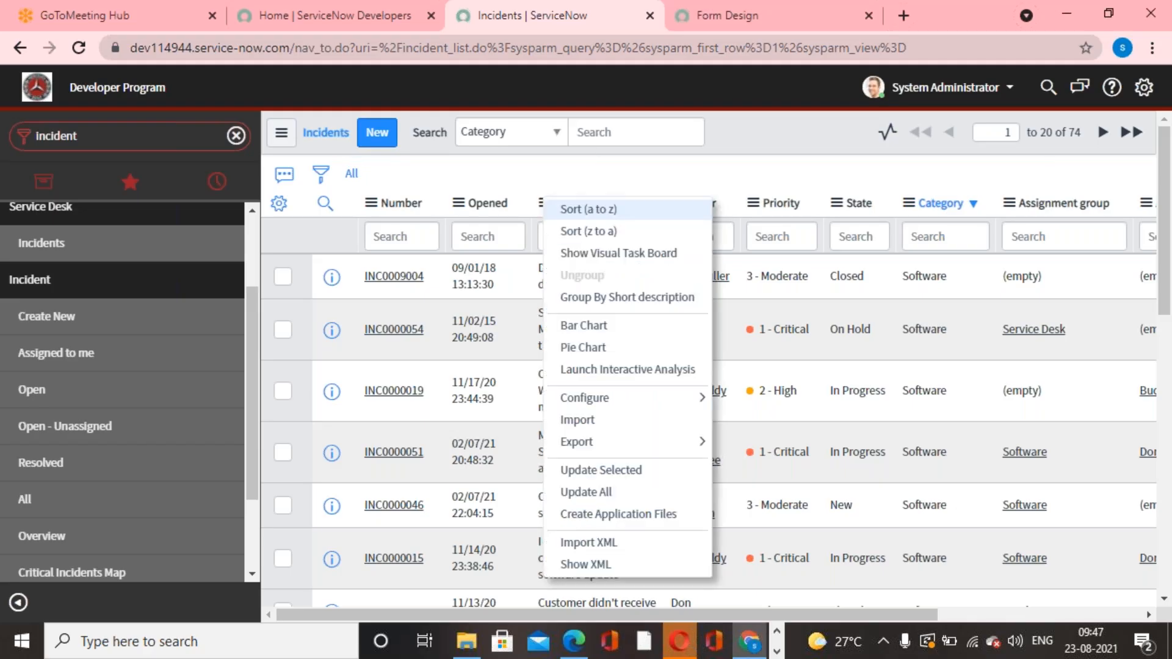
pyautogui.click(502, 167)
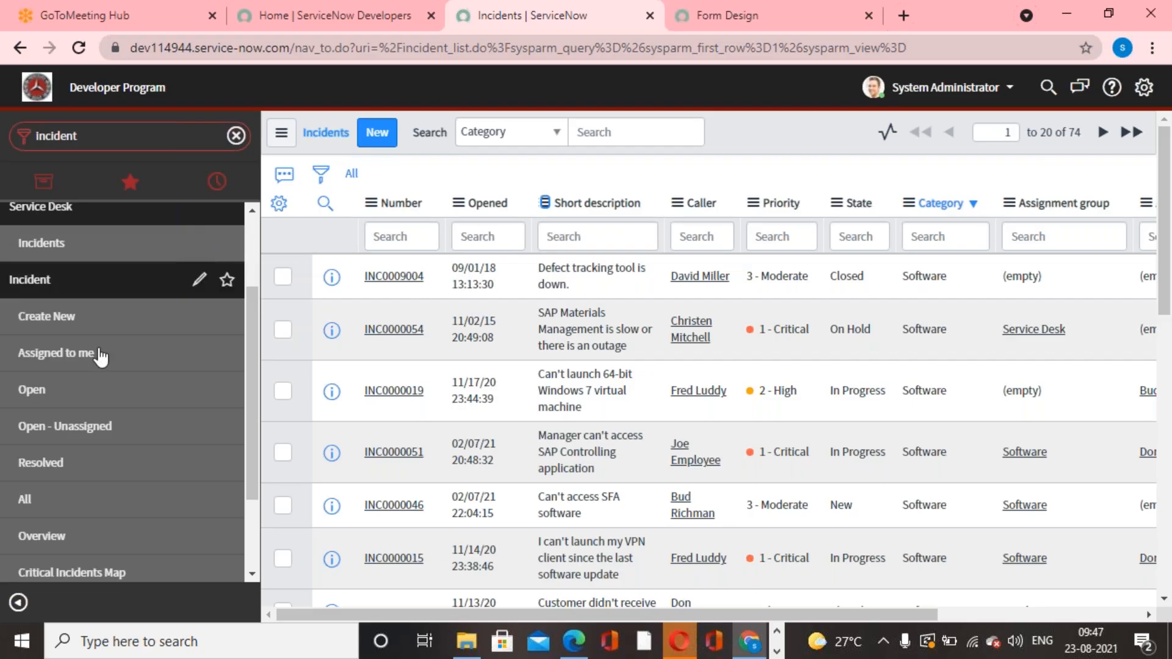
pyautogui.click(58, 509)
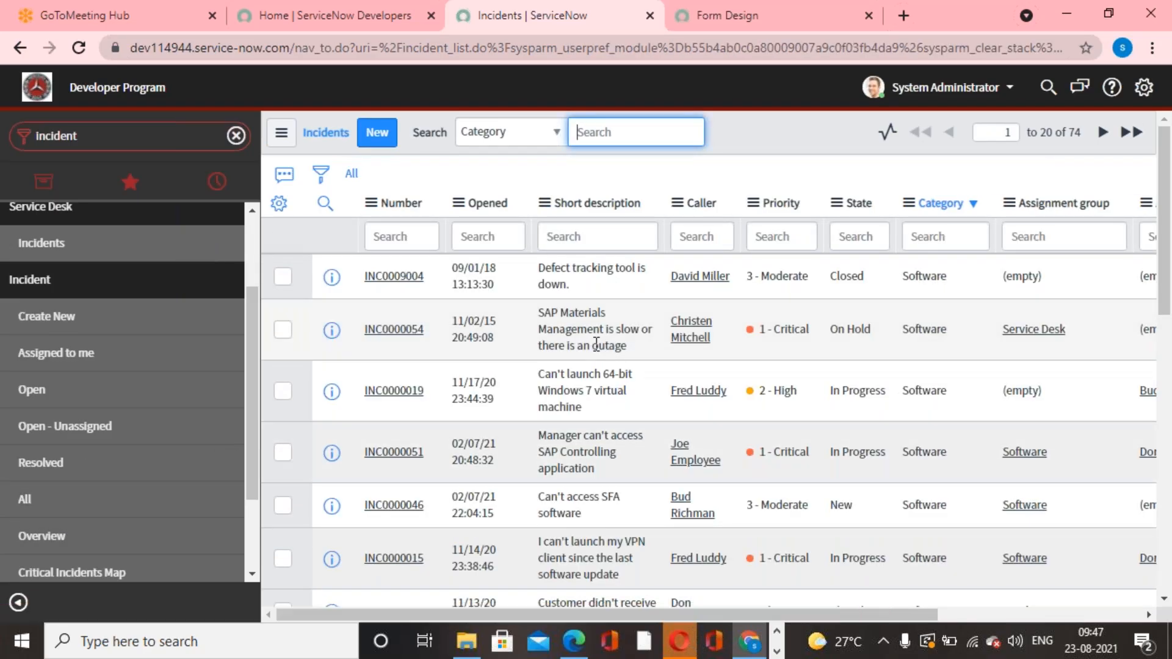
pyautogui.click(795, 23)
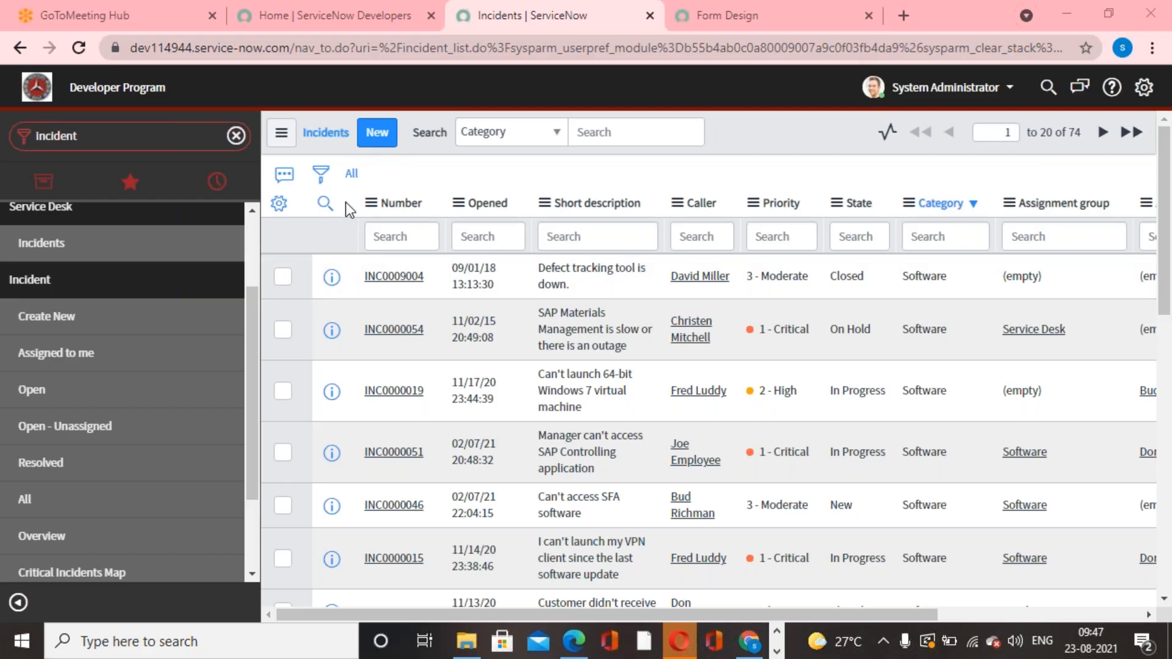
# Hide and redisplay the column search row, and use it to filter the incidents by Priority 1 and State new.
pyautogui.click(324, 203)
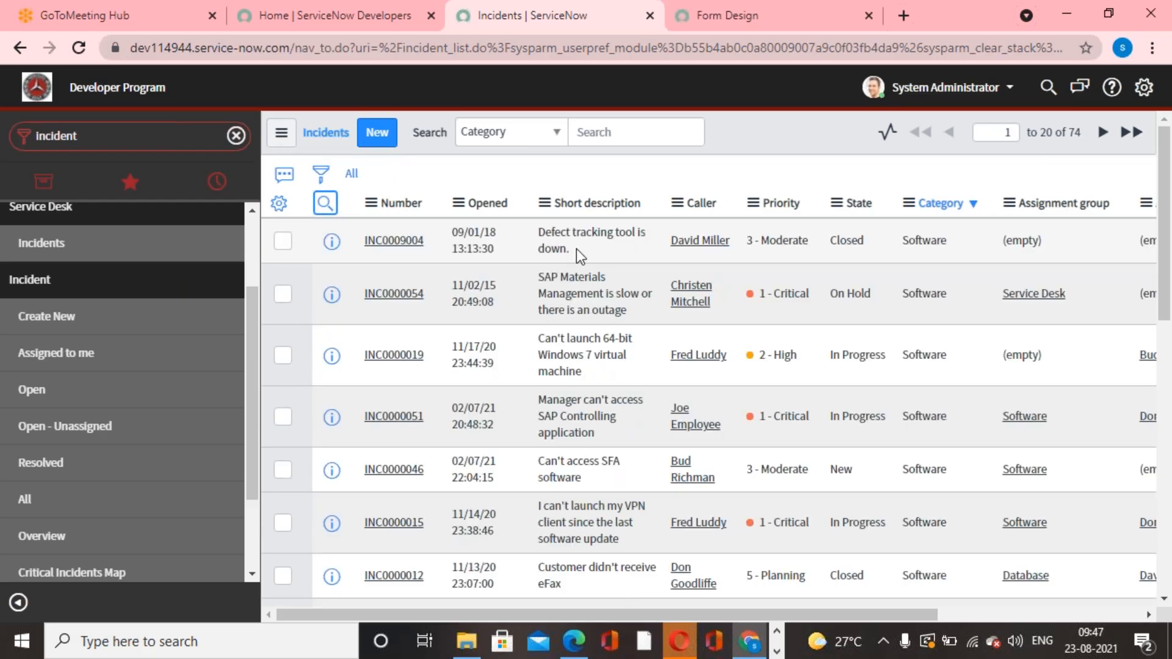
pyautogui.click(324, 202)
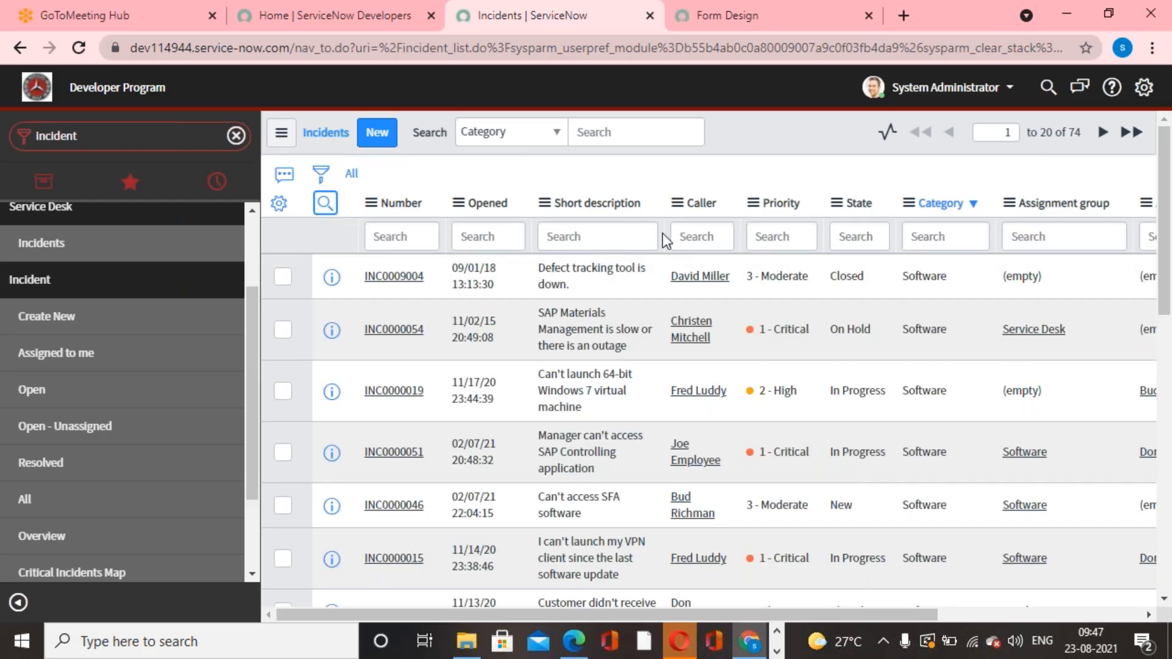
pyautogui.click(788, 238)
pyautogui.write('1')
pyautogui.press('Return')
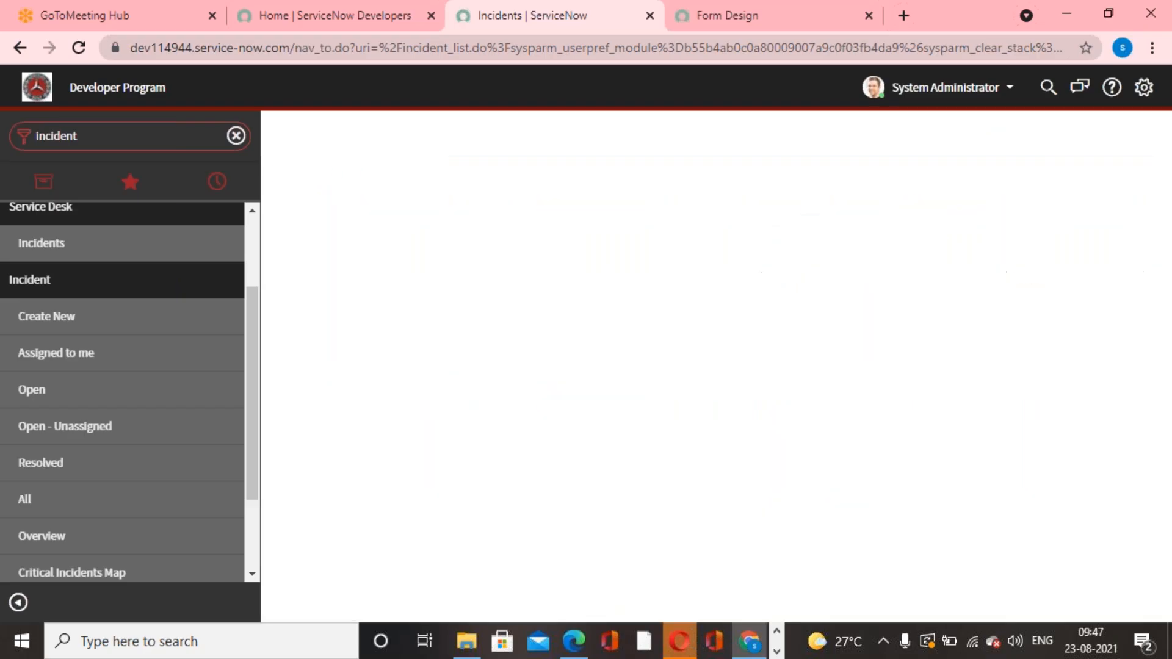
pyautogui.click(870, 241)
pyautogui.write('new')
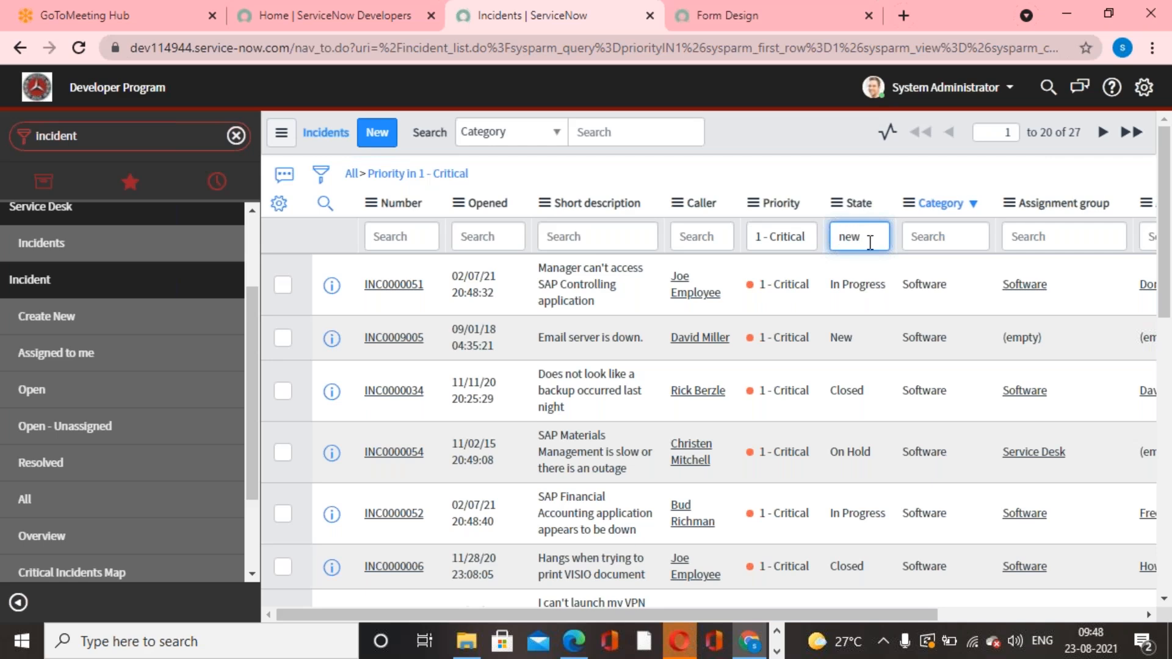
pyautogui.press('Return')
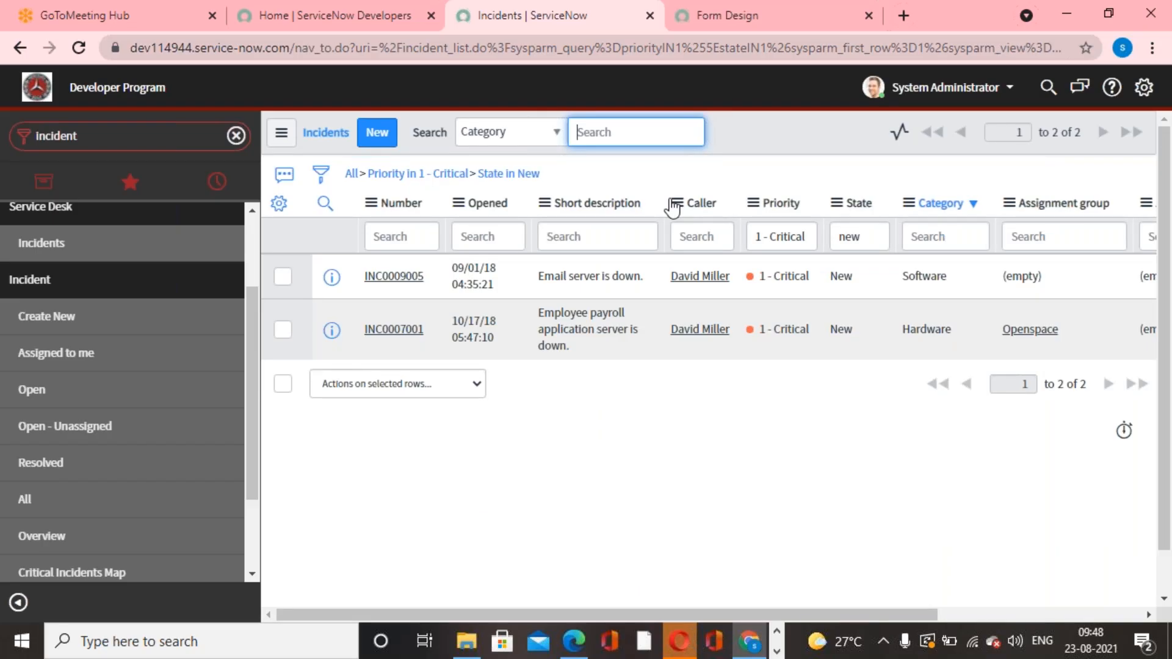
# Clear the Priority and State filters and look through the first page of the full incidents list.
pyautogui.click(352, 174)
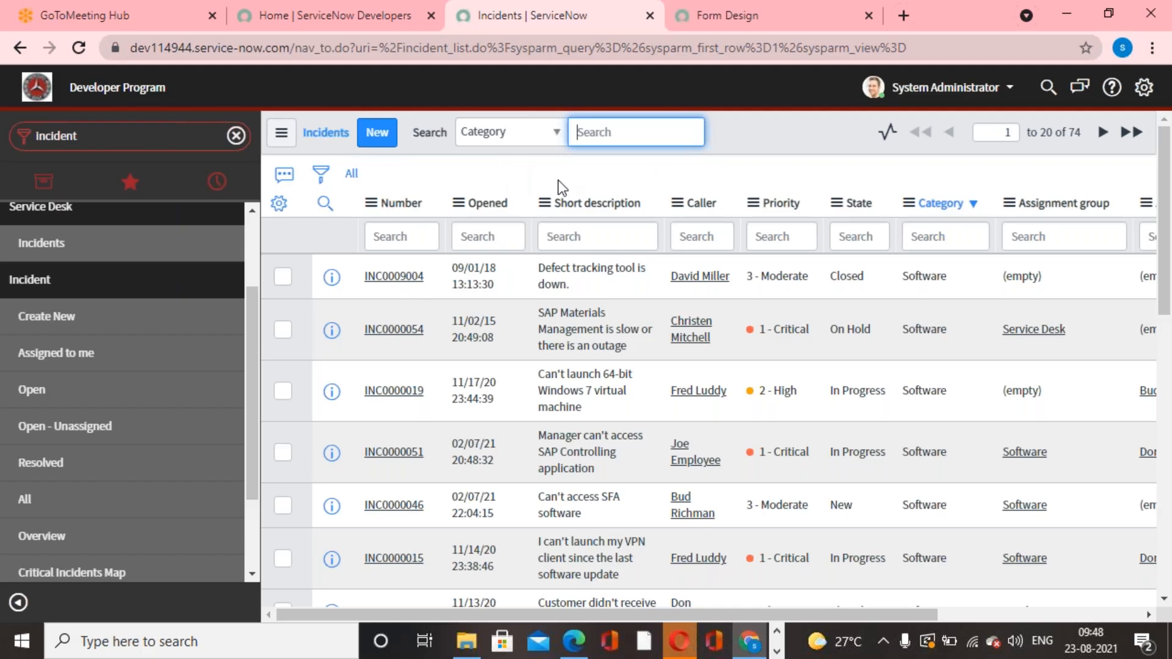
pyautogui.click(793, 23)
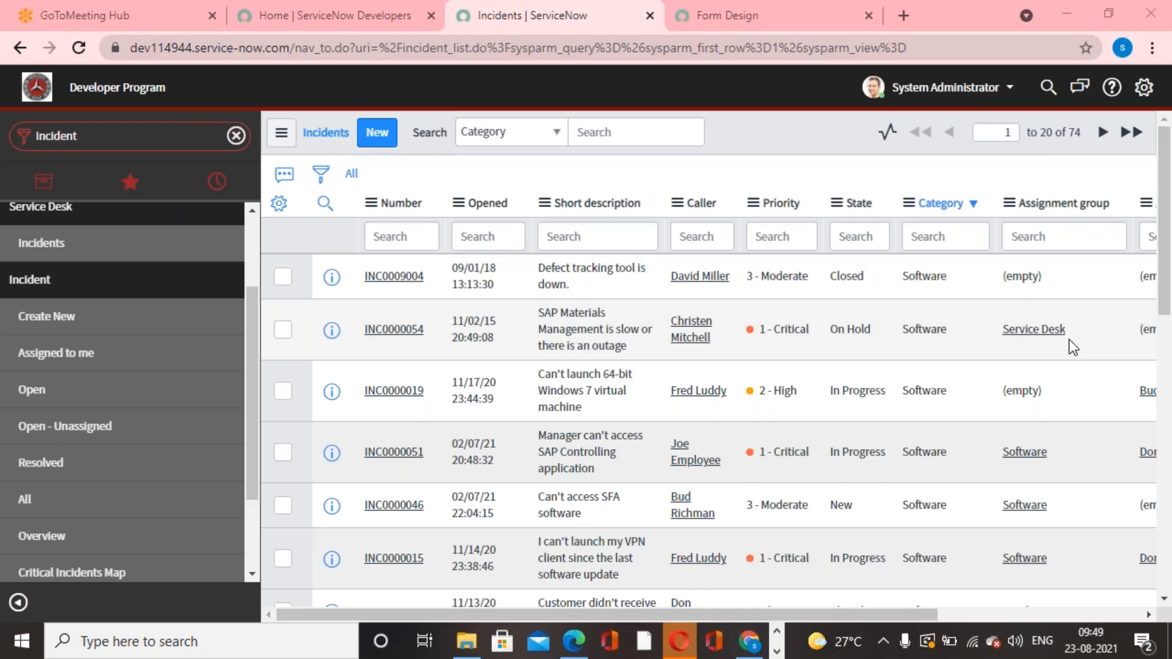
pyautogui.scroll(-6, 1068, 340)
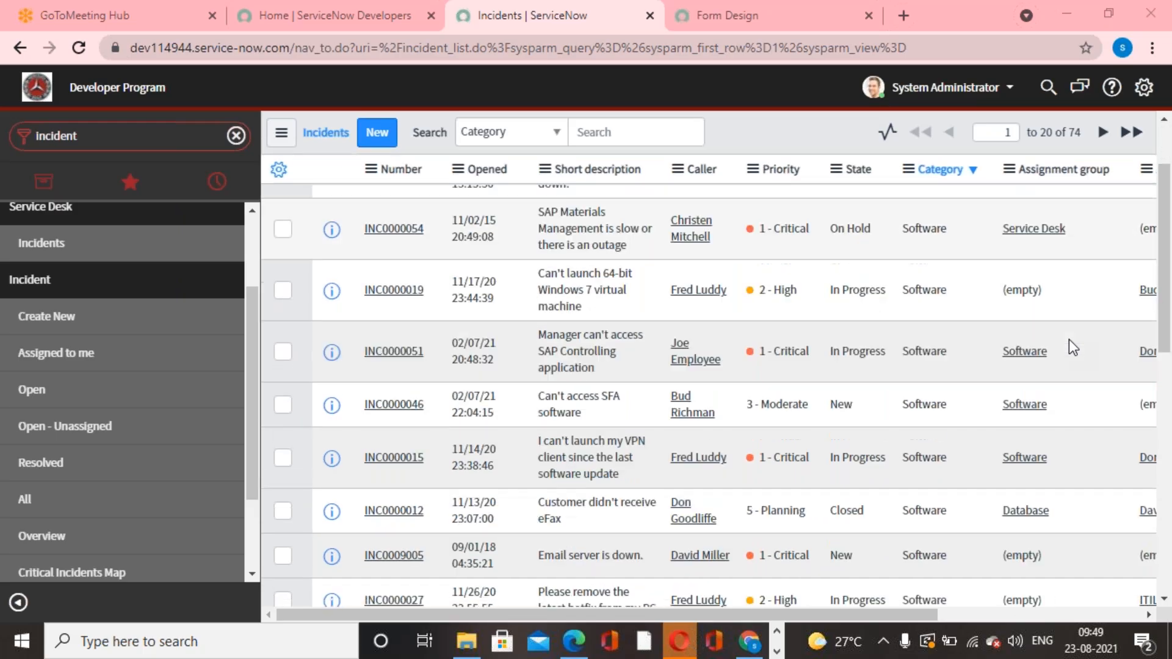
pyautogui.scroll(-6, 1068, 339)
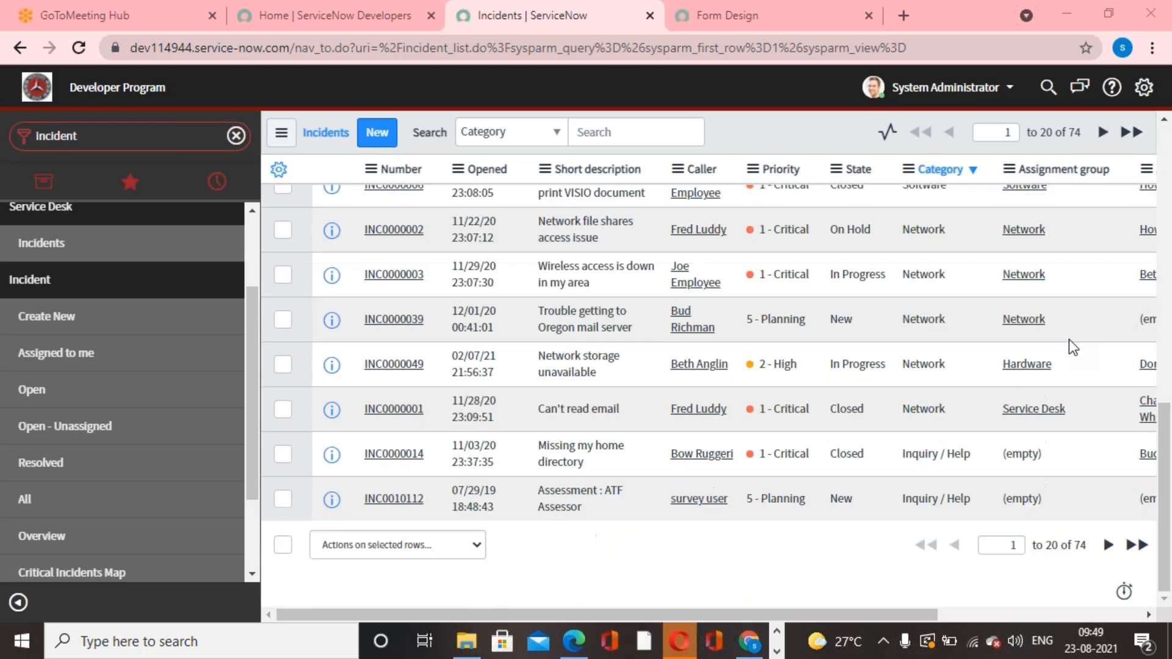
pyautogui.scroll(7, 1068, 339)
pyautogui.scroll(5, 1068, 339)
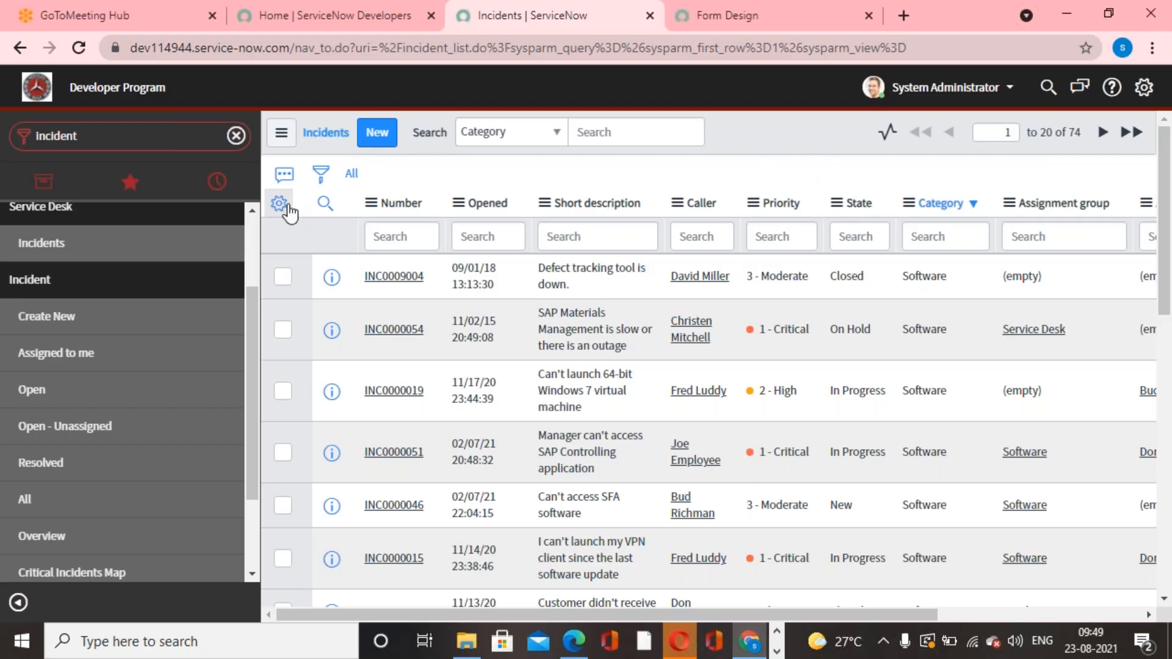
# Run a filter for incidents with Created on Today, and remove it to list all incidents.
pyautogui.click(322, 175)
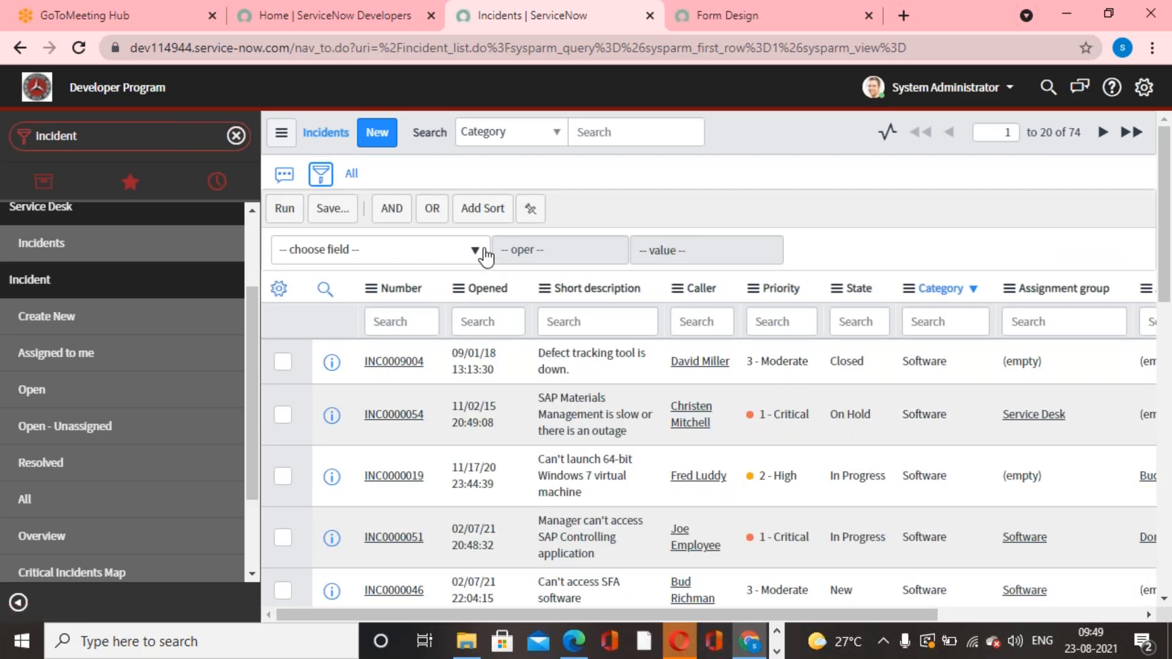
pyautogui.click(479, 252)
pyautogui.write('crea')
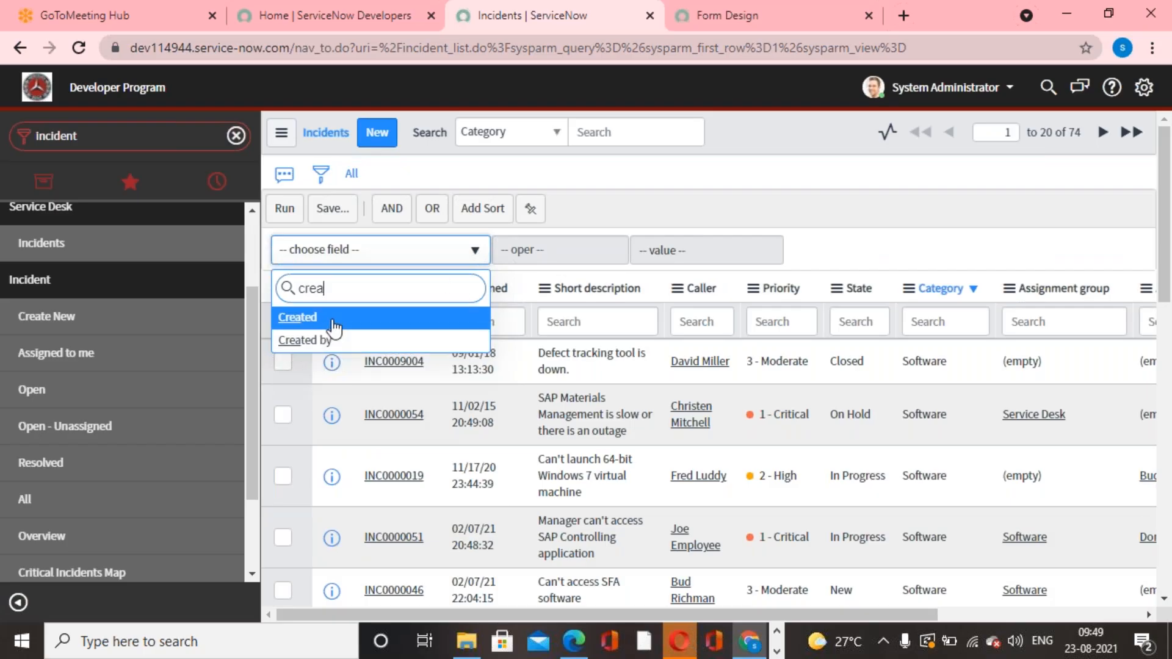
pyautogui.click(310, 319)
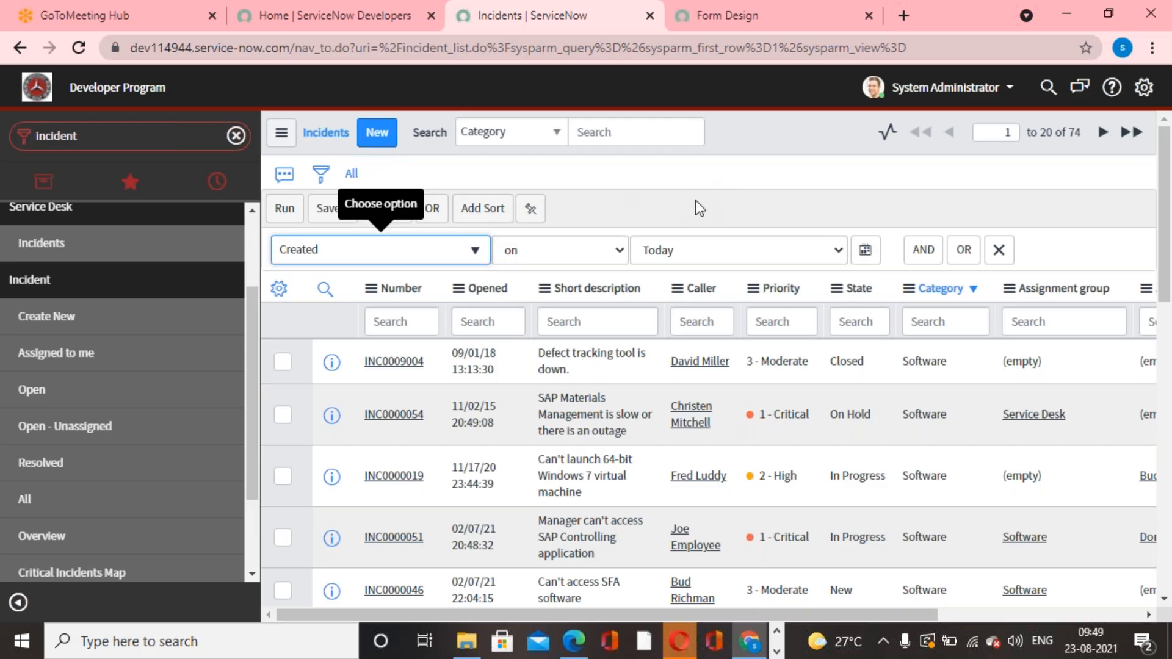
pyautogui.click(284, 208)
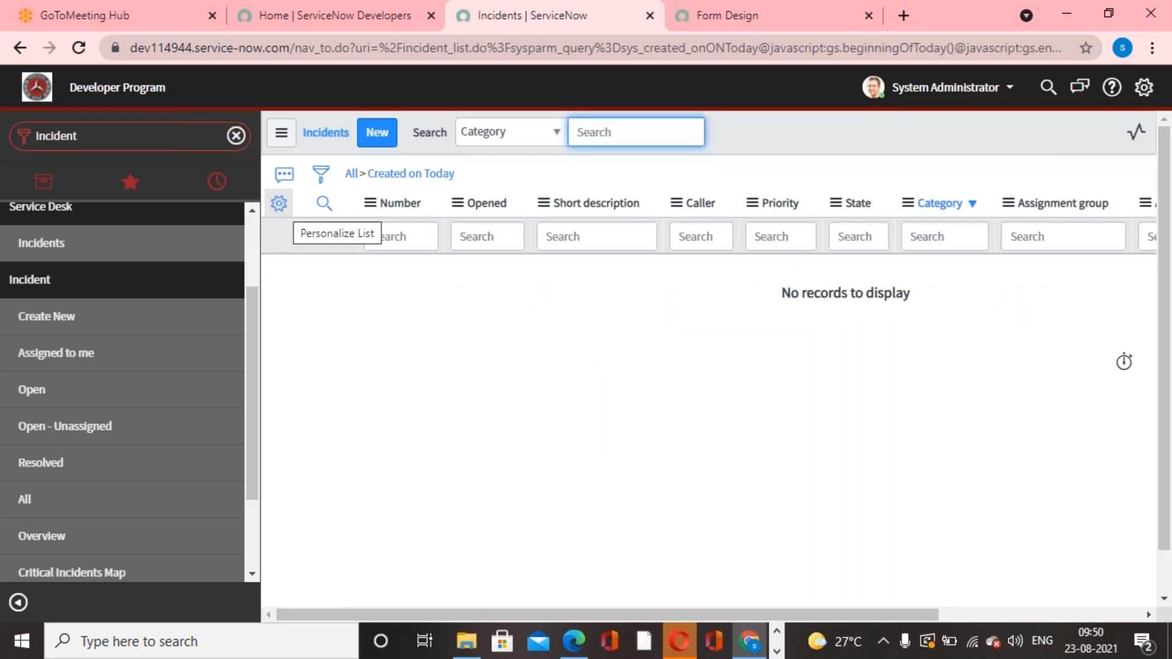
pyautogui.click(352, 174)
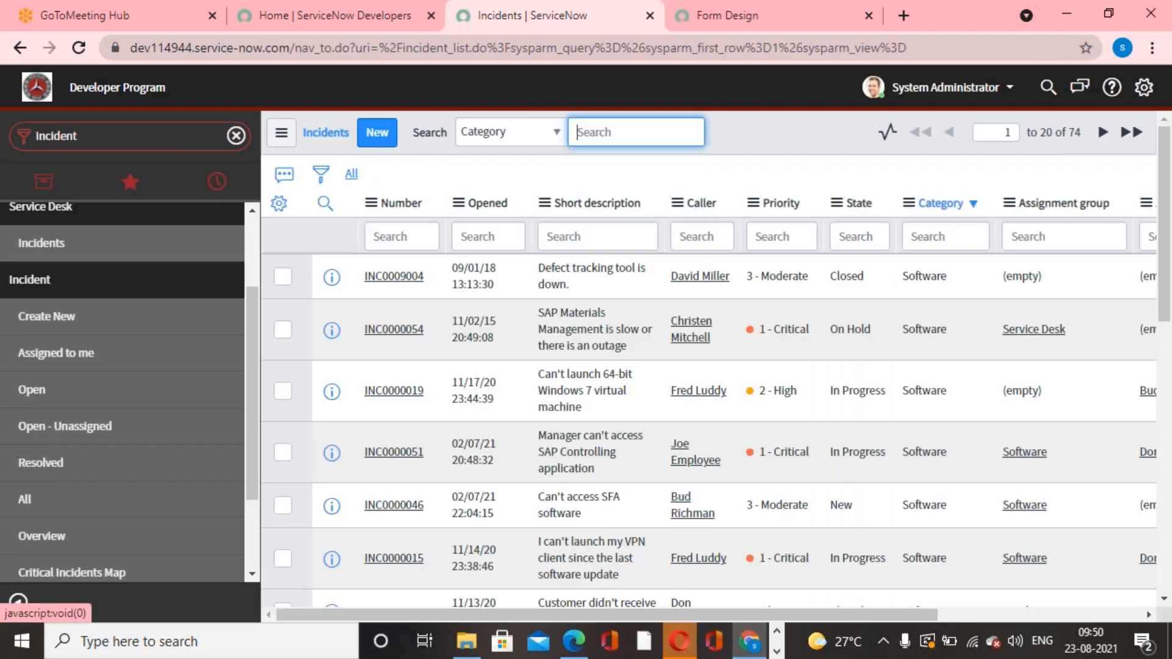
# Build the filter condition Updated on Today and run it on the incidents list.
pyautogui.click(321, 177)
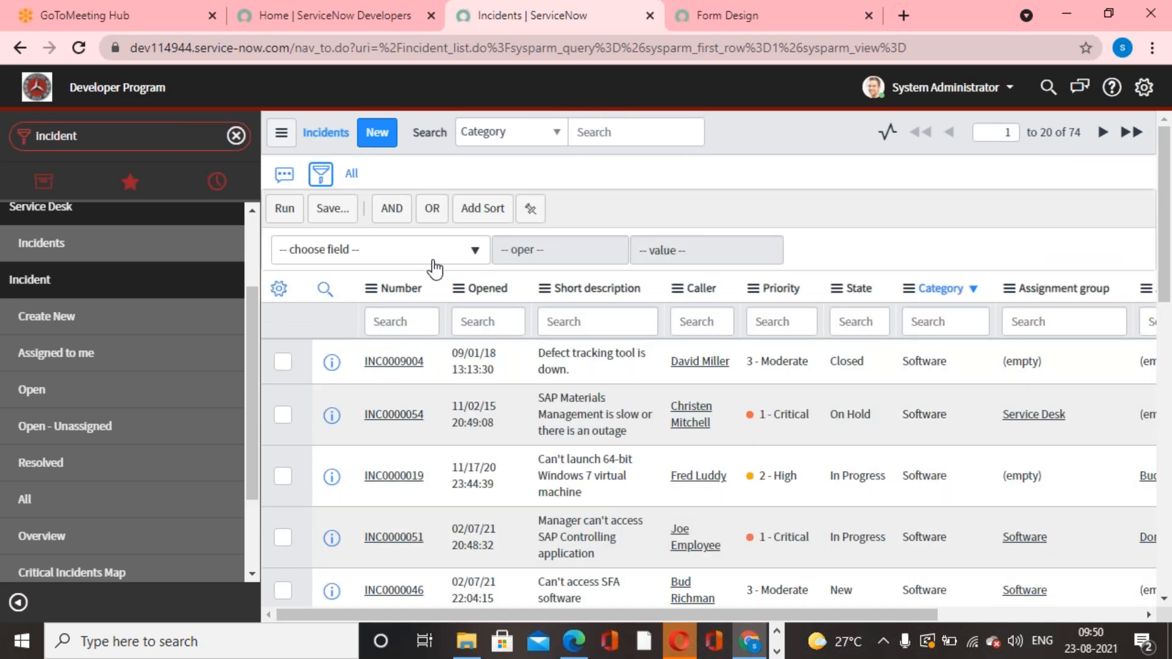
pyautogui.click(434, 255)
pyautogui.write('u')
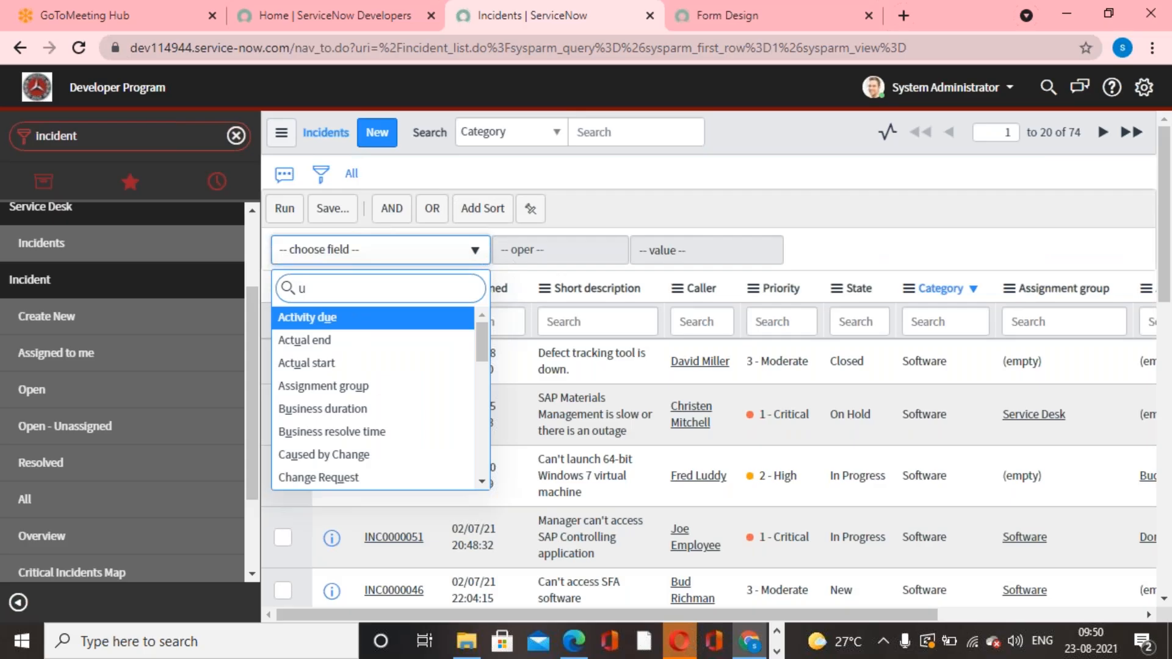
pyautogui.write('pd')
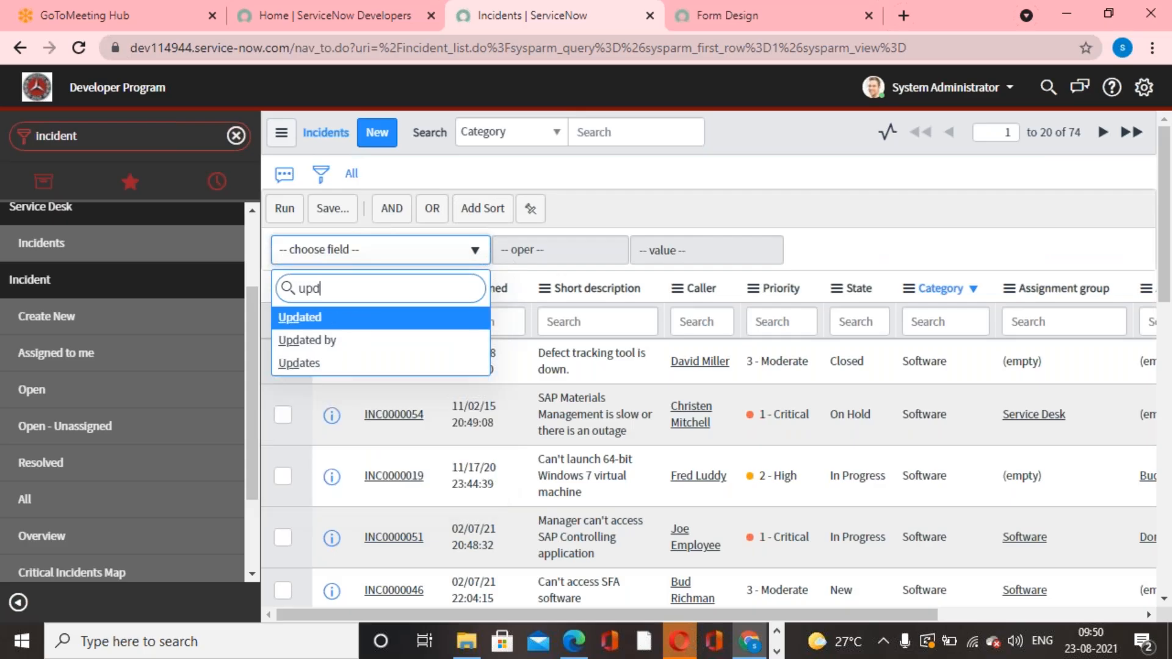
pyautogui.click(325, 321)
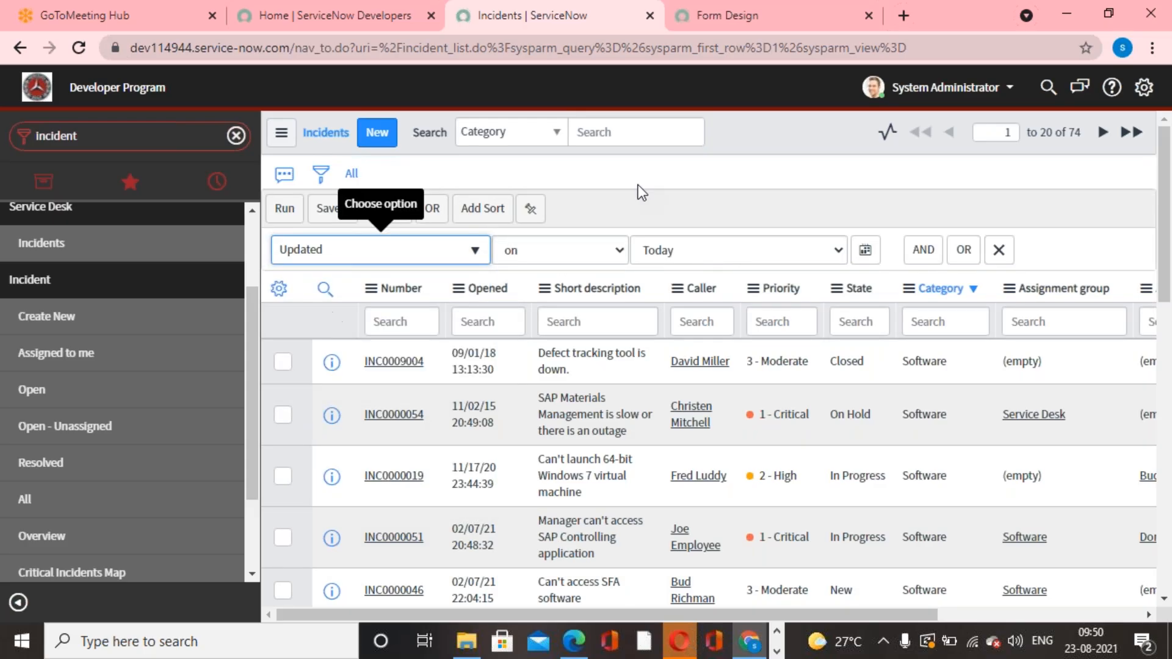
pyautogui.click(760, 248)
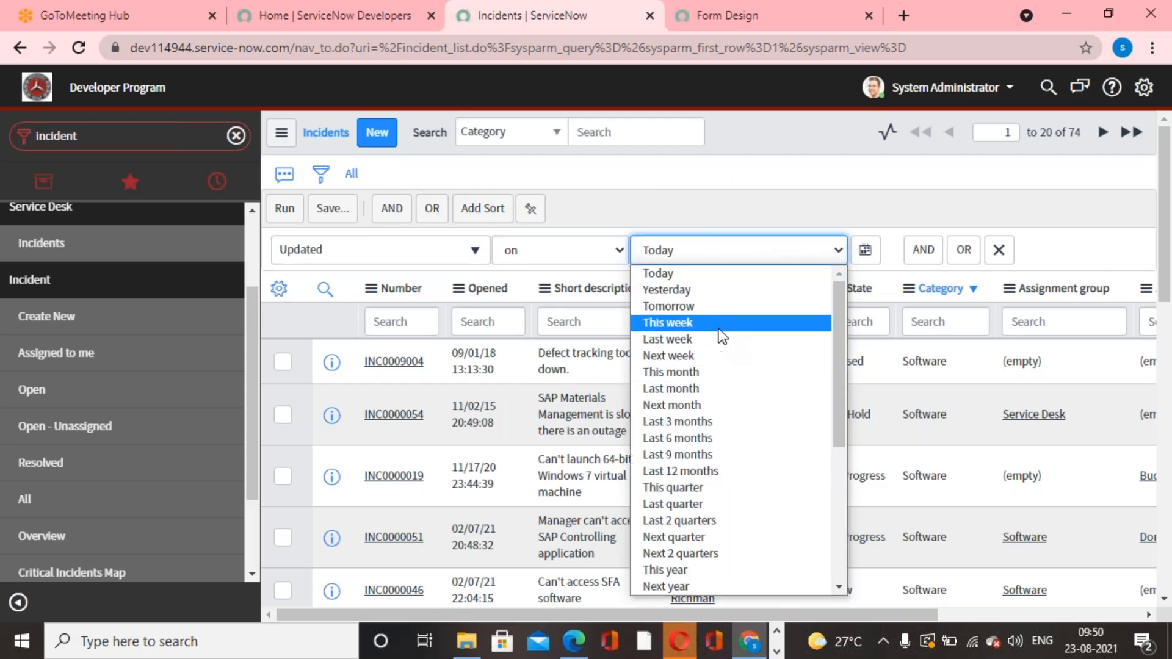
pyautogui.click(683, 276)
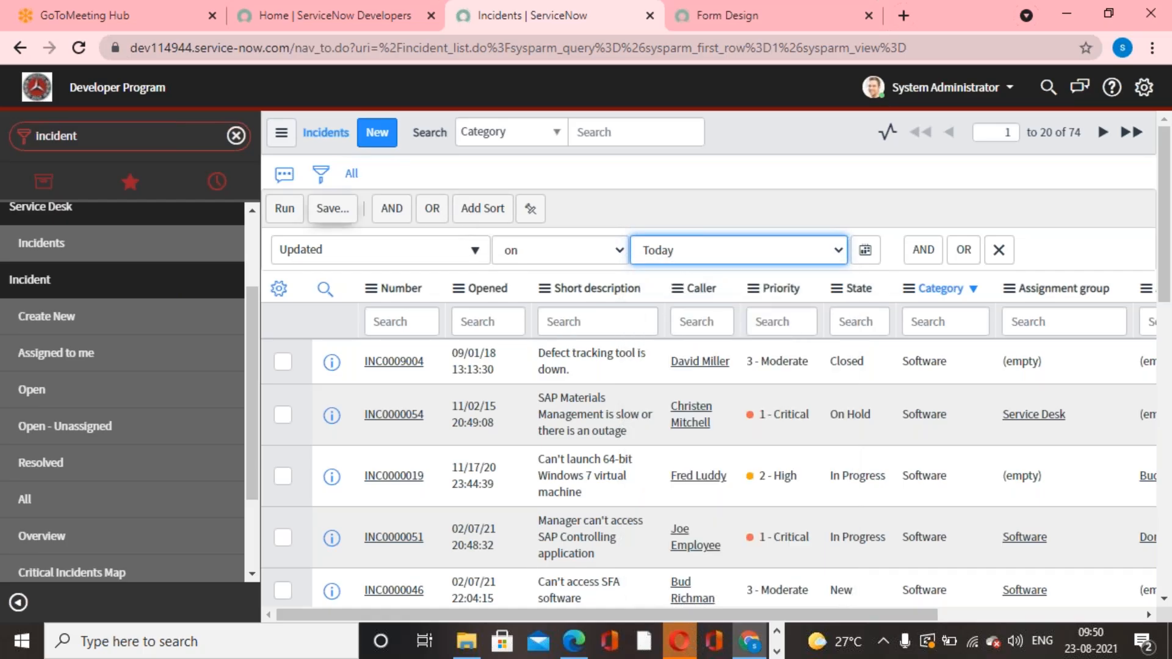
pyautogui.click(289, 214)
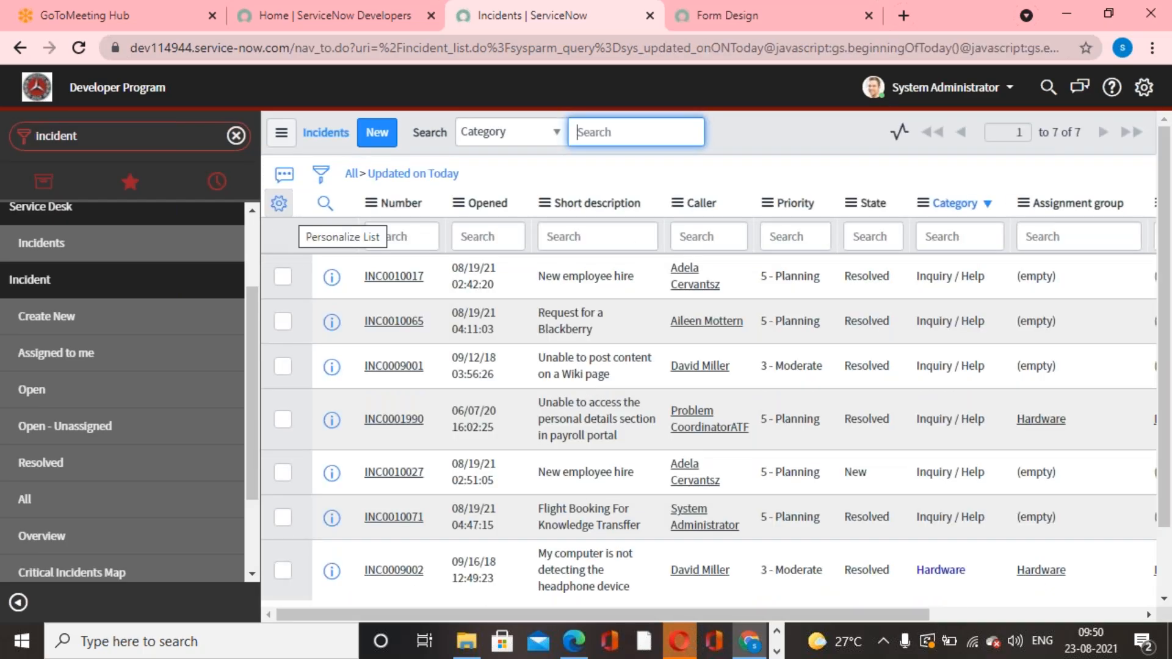
# Review the incidents updated today and remove the condition to list all incidents again.
pyautogui.scroll(-2, 482, 415)
pyautogui.scroll(2, 482, 415)
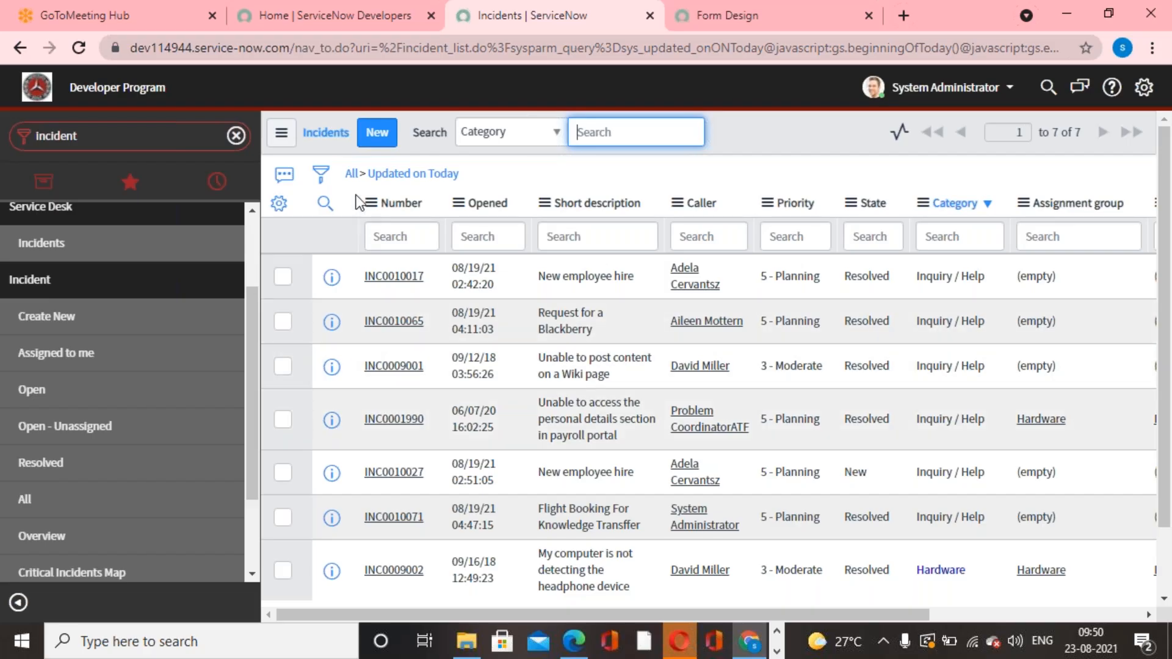
pyautogui.click(352, 175)
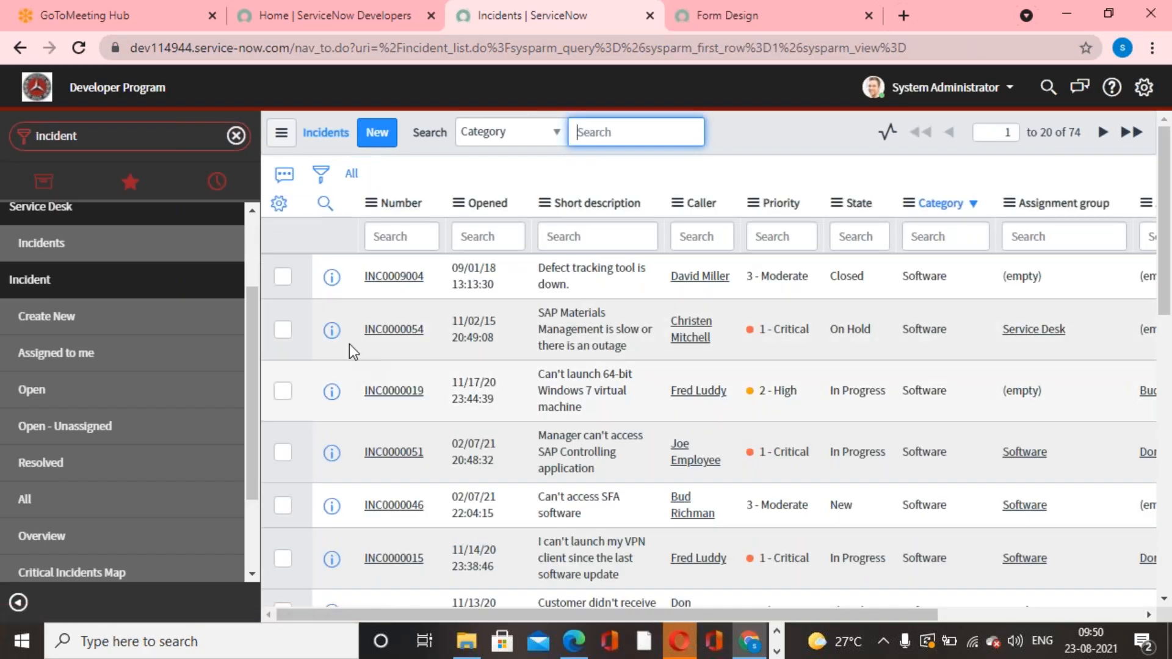
pyautogui.click(536, 186)
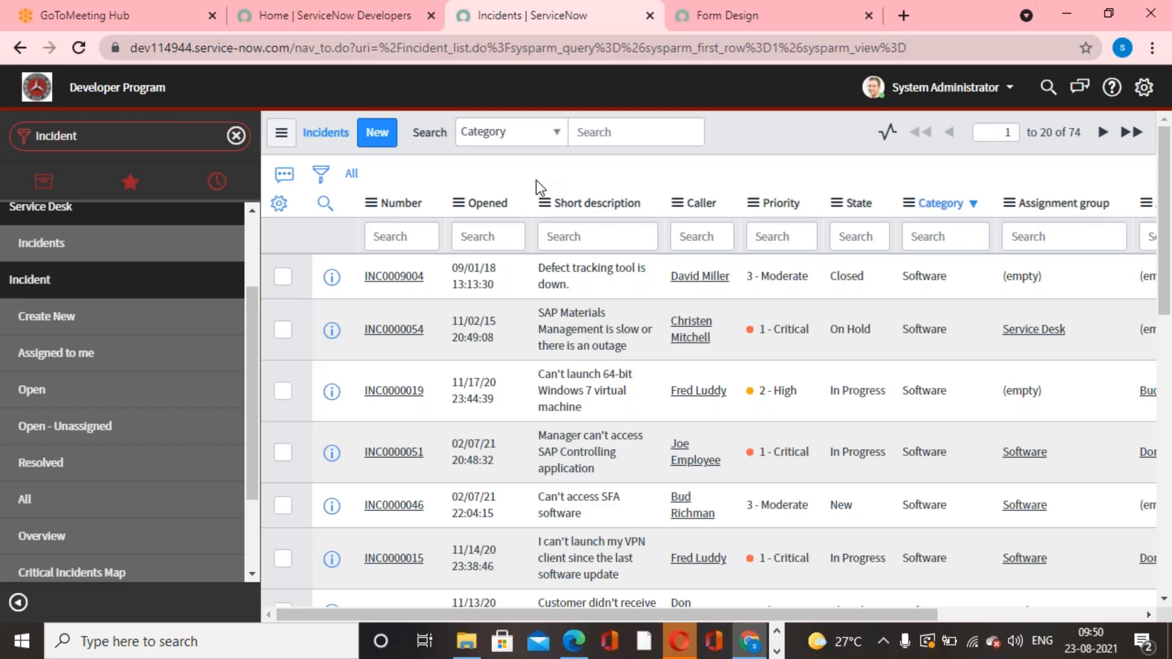
pyautogui.click(72, 506)
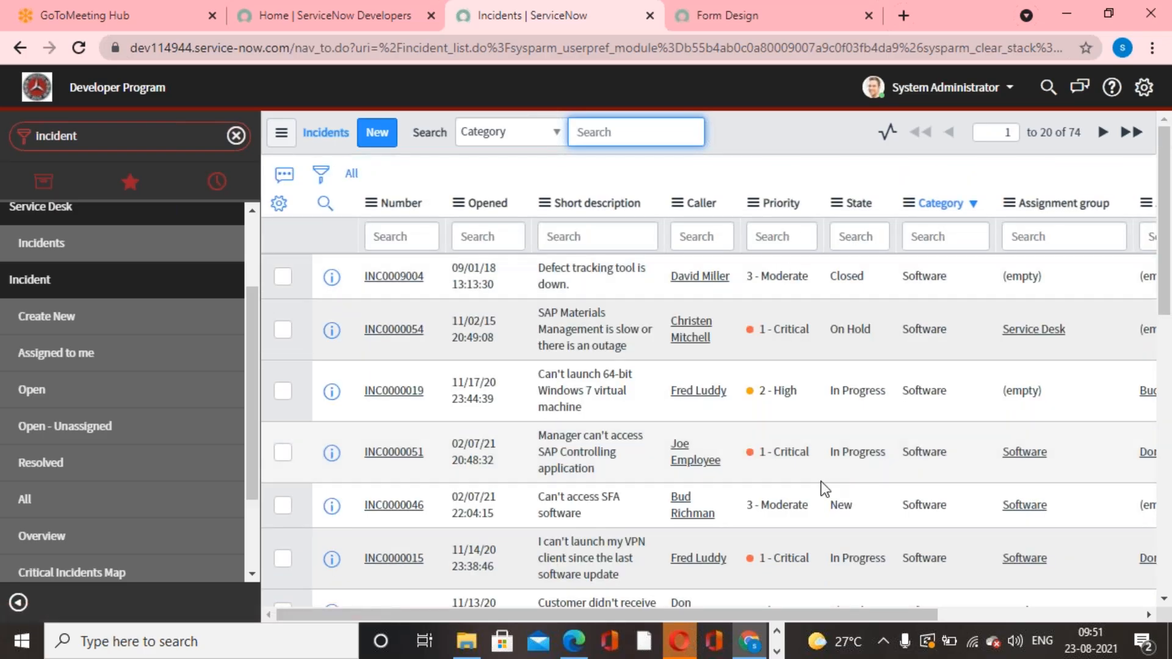
# Use Show Matching on list values to narrow the incidents to Priority 1 - Critical and State In Progress.
pyautogui.click(783, 337)
pyautogui.rightClick(787, 337)
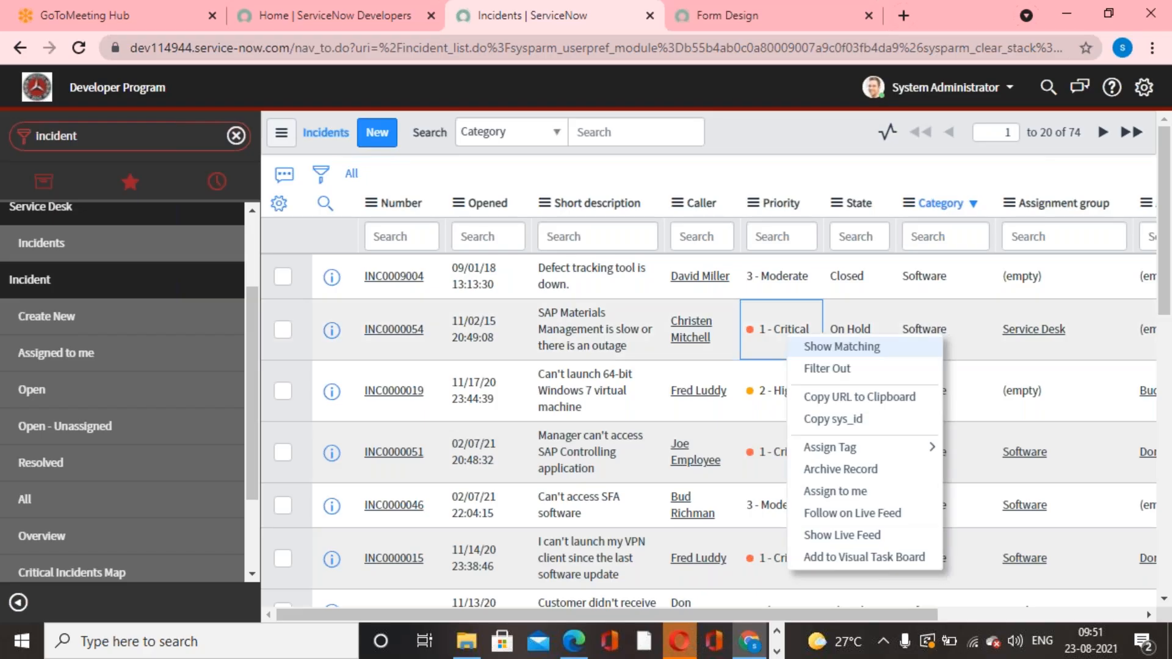
pyautogui.click(815, 345)
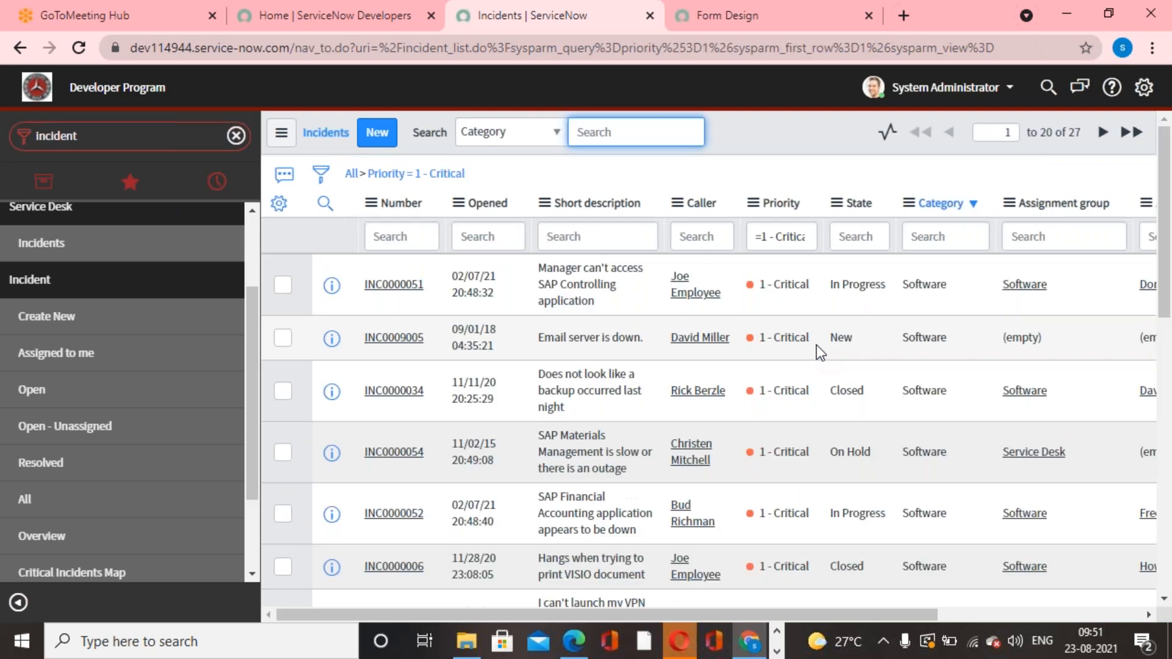
pyautogui.rightClick(862, 283)
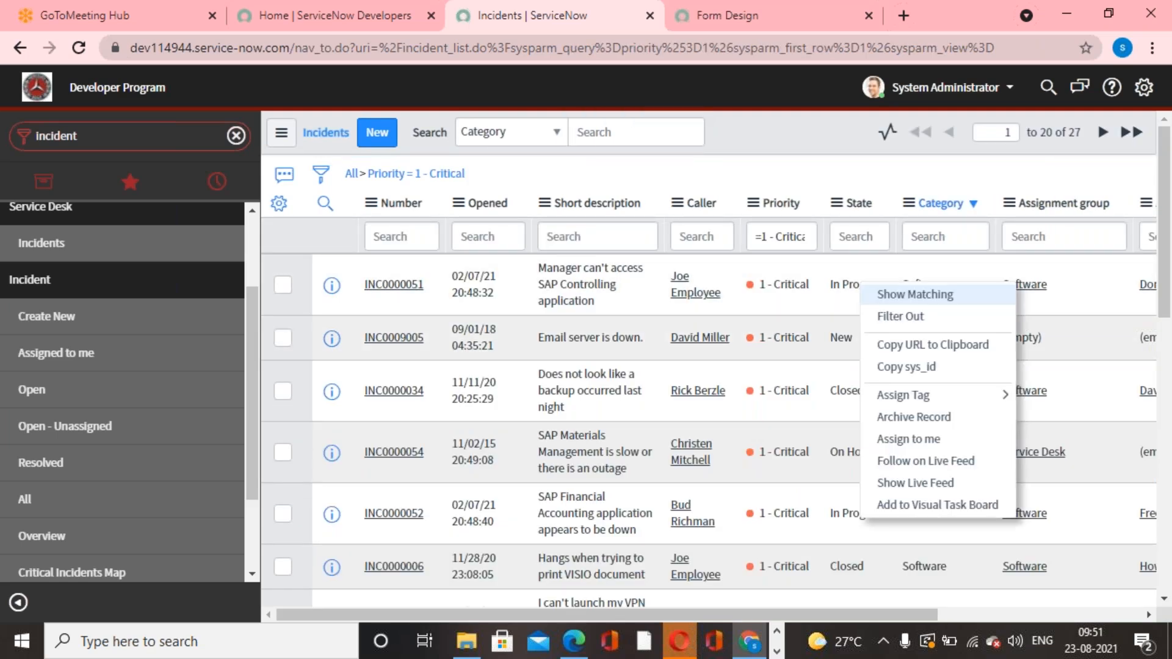
pyautogui.click(939, 294)
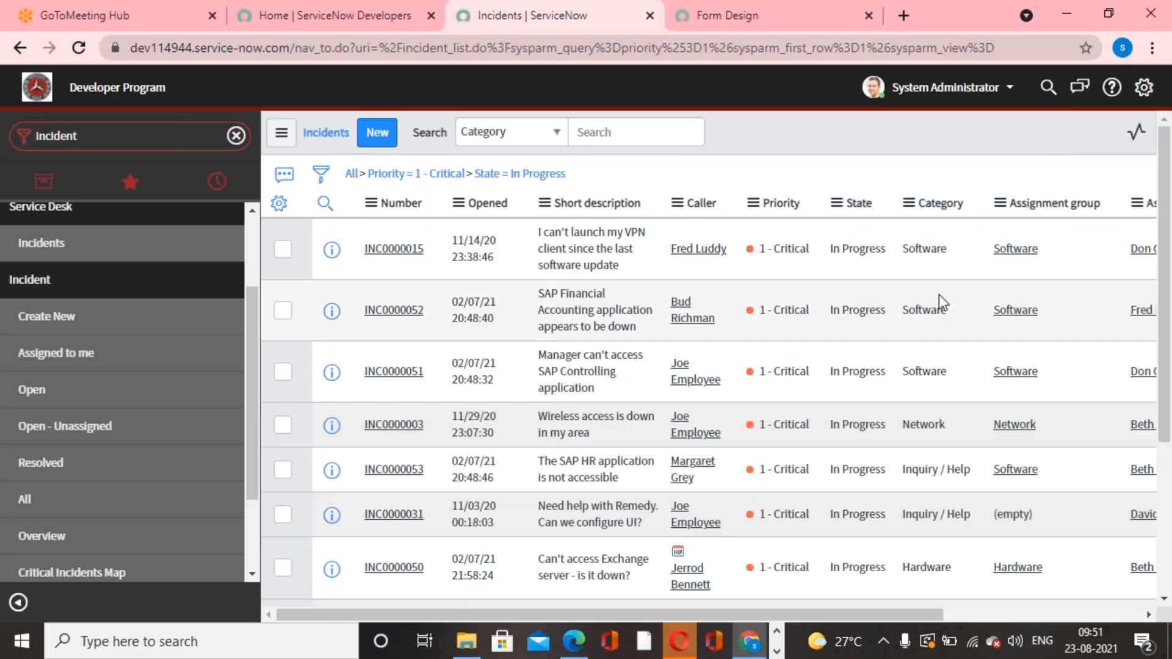
# Use Show Matching to narrow the critical in-progress incidents to Category Software, and clear all conditions to list every incident.
pyautogui.rightClick(926, 282)
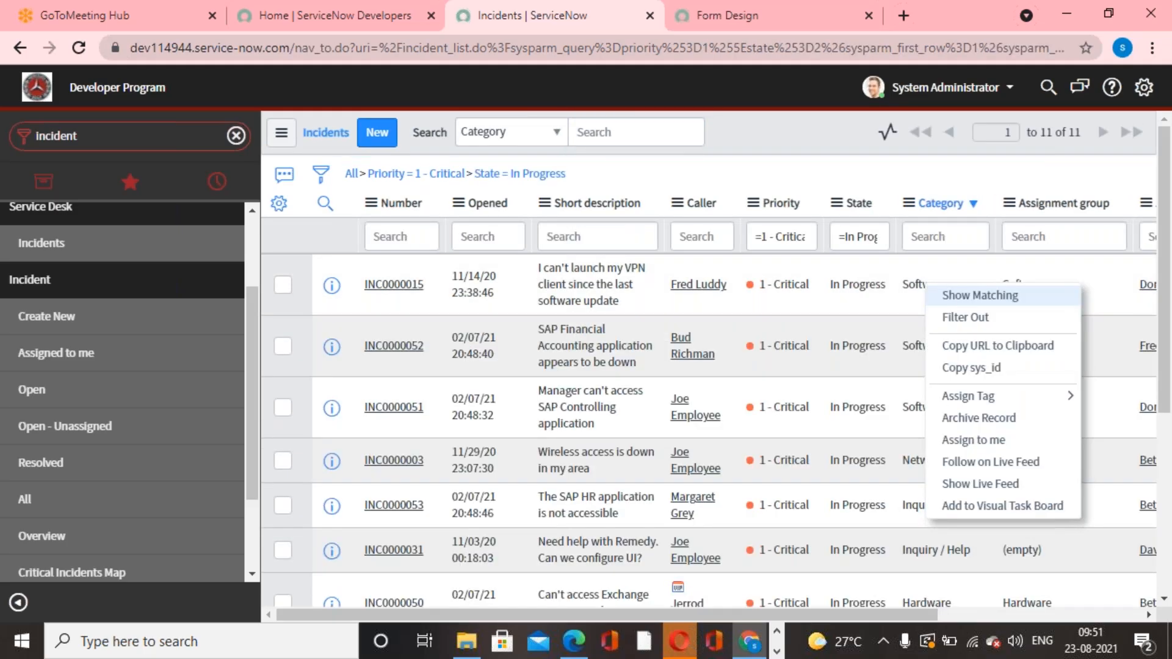
pyautogui.click(978, 296)
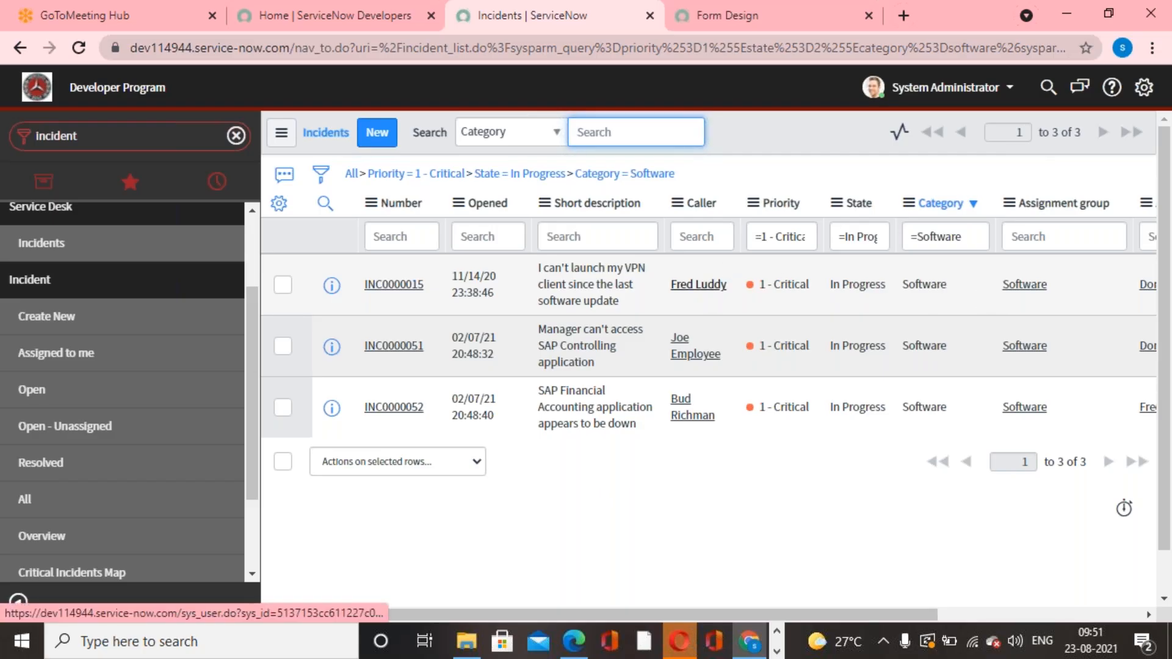
pyautogui.rightClick(706, 288)
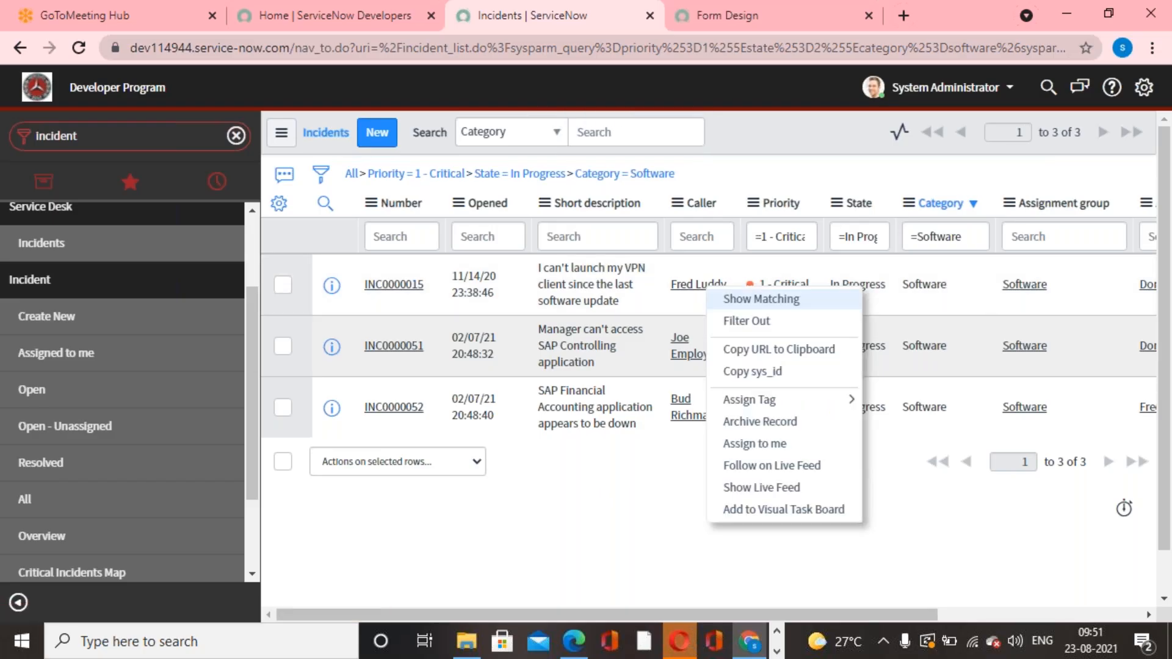
pyautogui.click(352, 174)
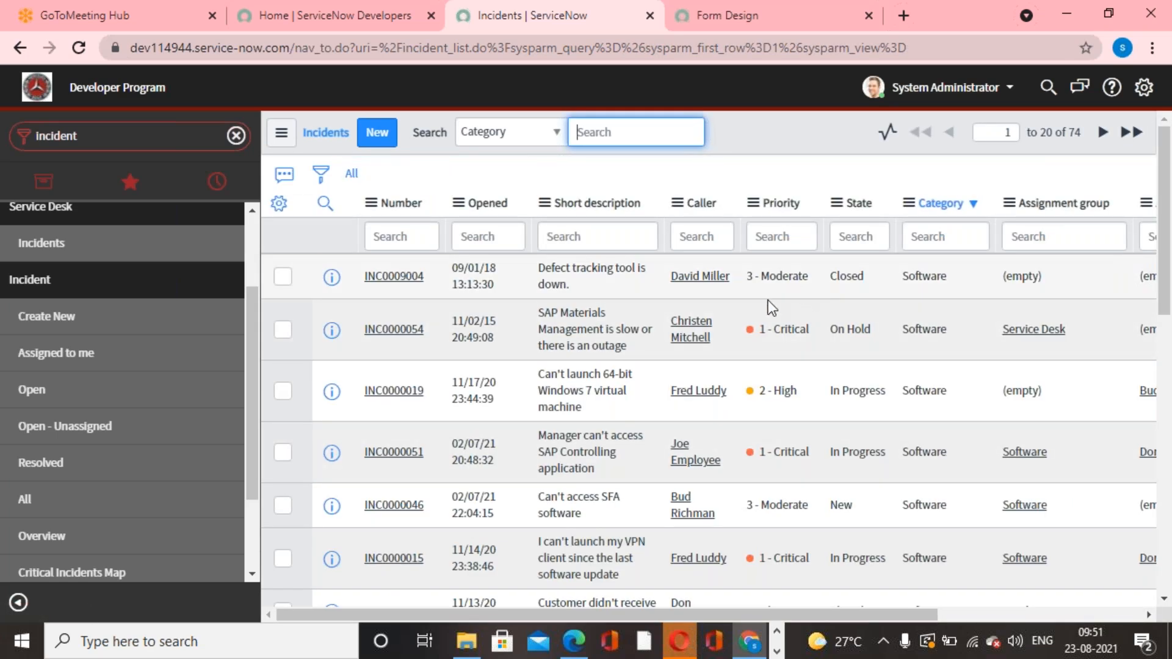
# Use Filter Out to exclude incidents with Priority 1 - Critical and 3 - Moderate, and clear the conditions to list all incidents.
pyautogui.rightClick(768, 331)
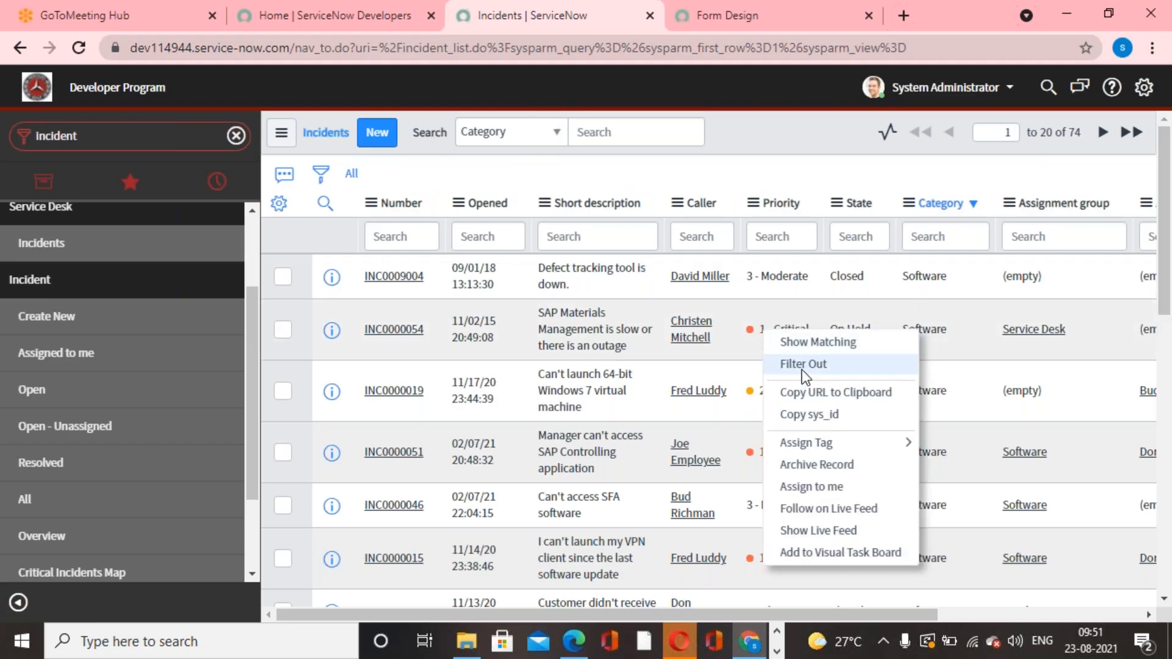
pyautogui.click(814, 166)
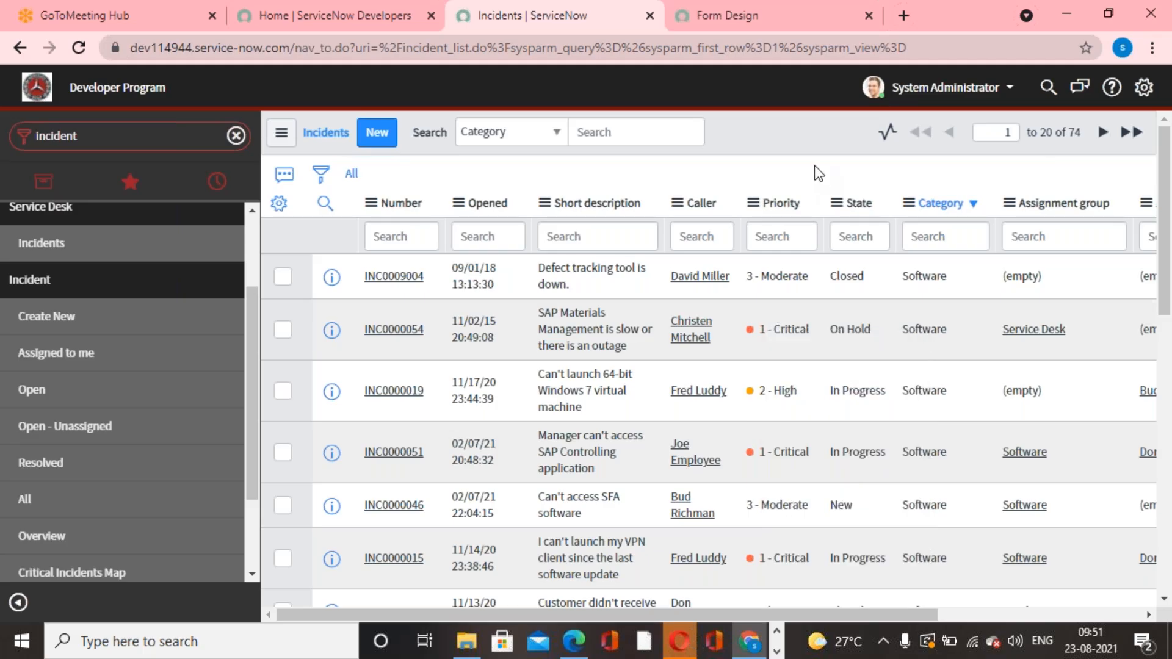
pyautogui.click(775, 324)
pyautogui.rightClick(793, 330)
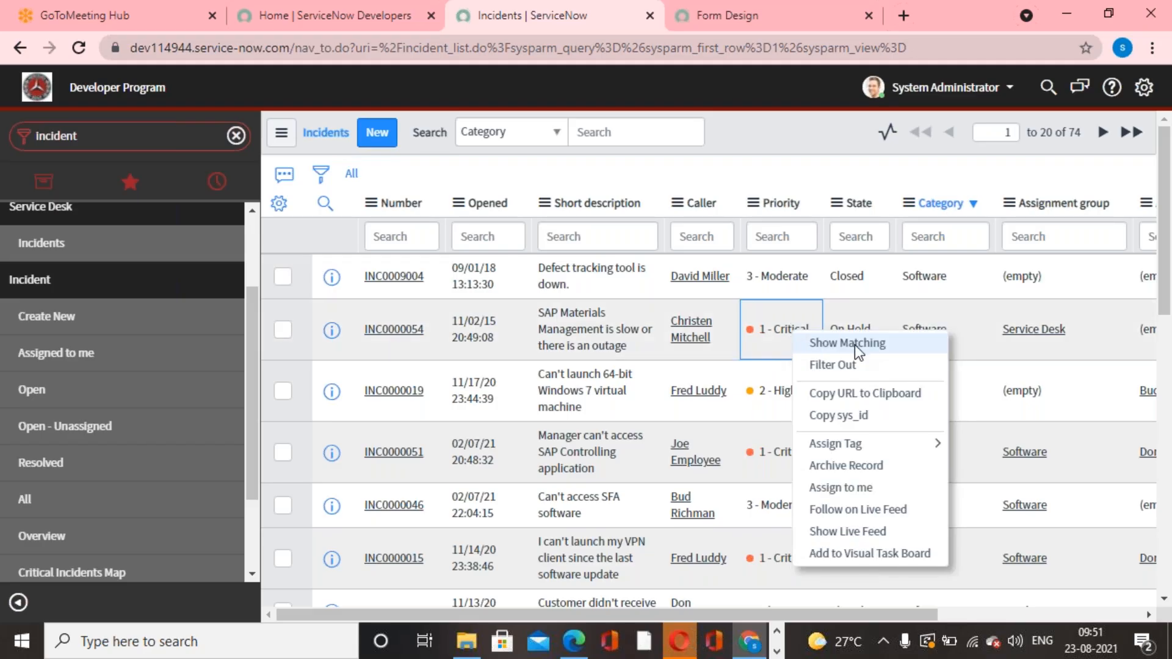
pyautogui.click(844, 361)
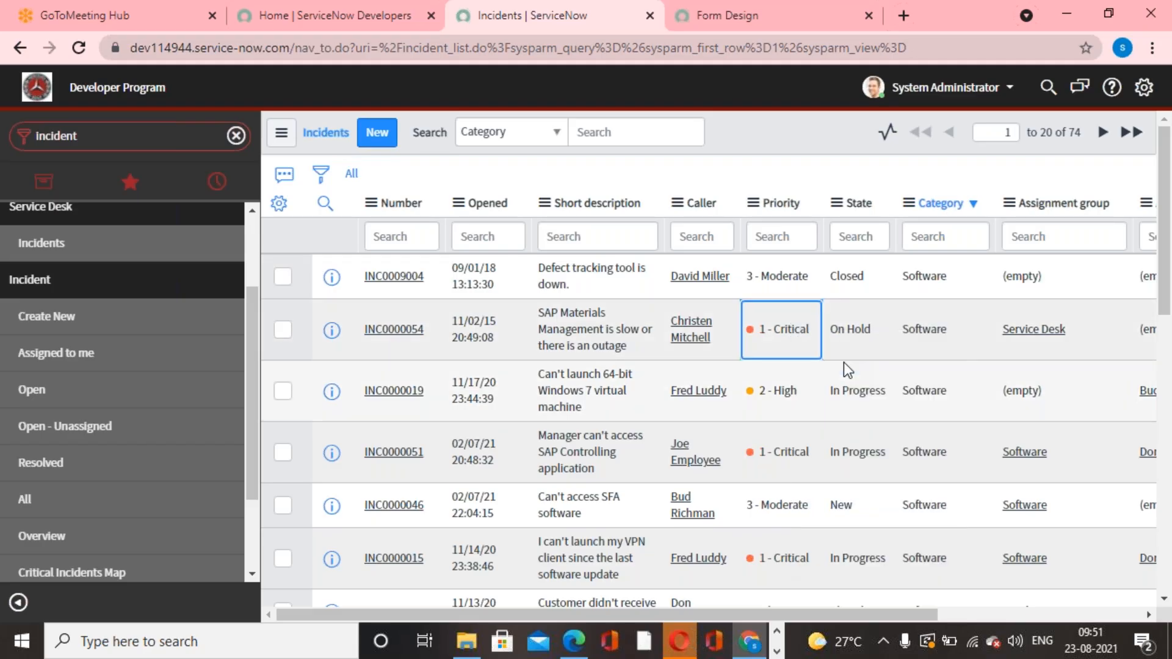
pyautogui.rightClick(778, 279)
pyautogui.click(818, 309)
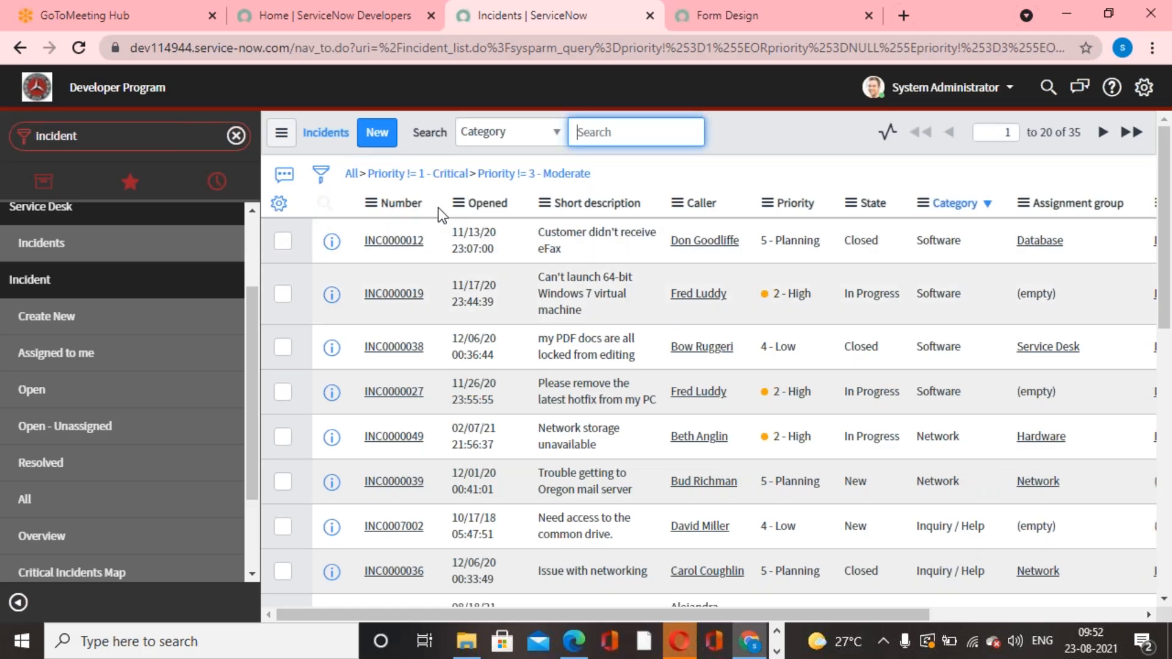
pyautogui.click(352, 175)
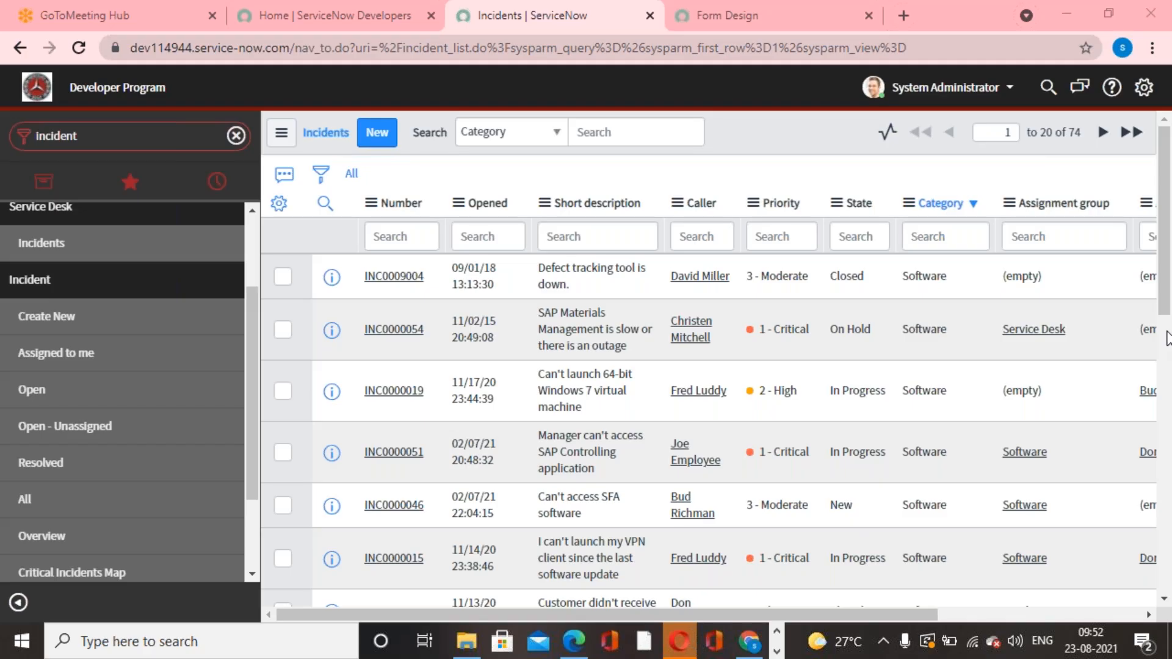
# Examine the Group By and Filters options available for the incidents list, without applying any.
pyautogui.click(809, 231)
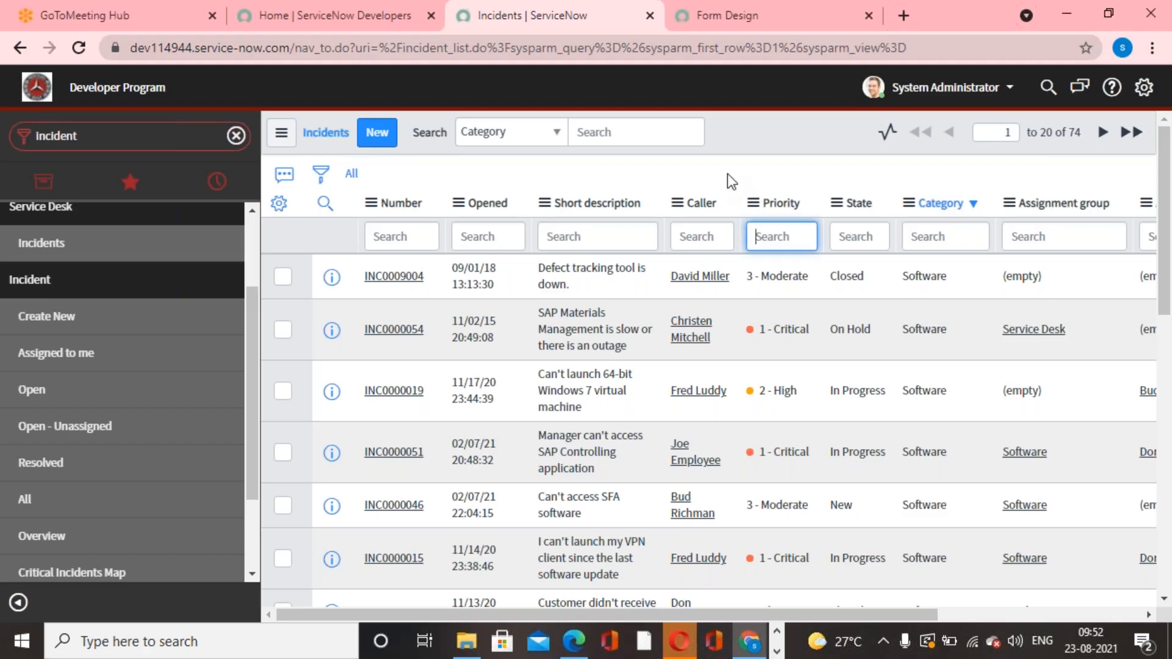
pyautogui.click(848, 49)
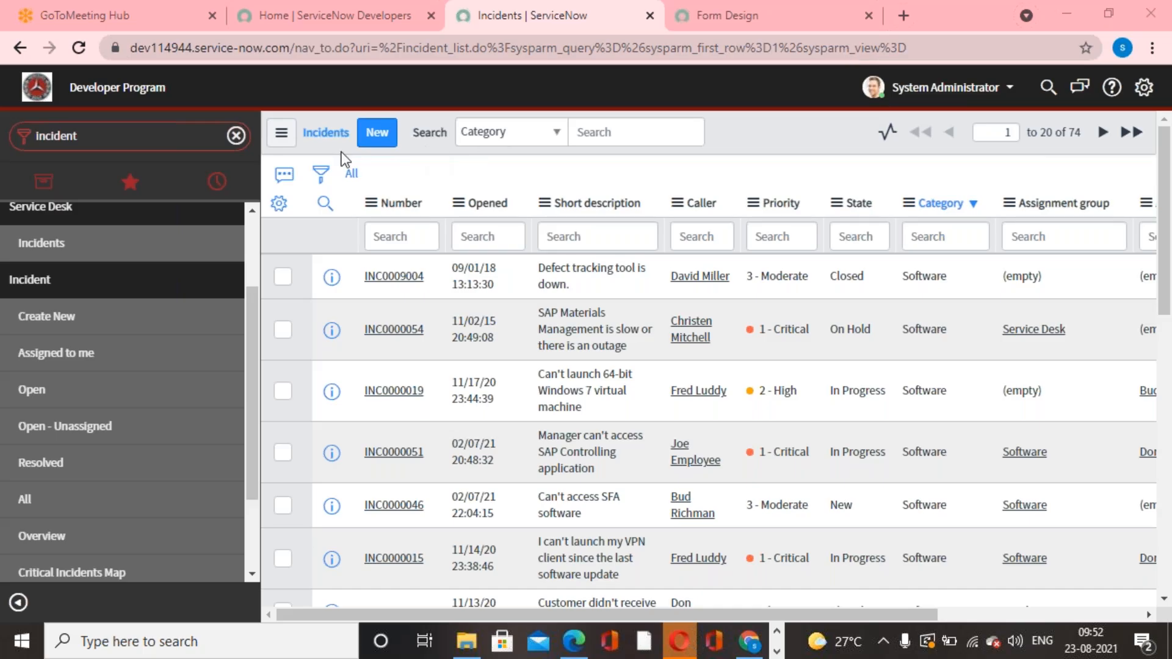
pyautogui.click(281, 136)
pyautogui.moveTo(324, 204)
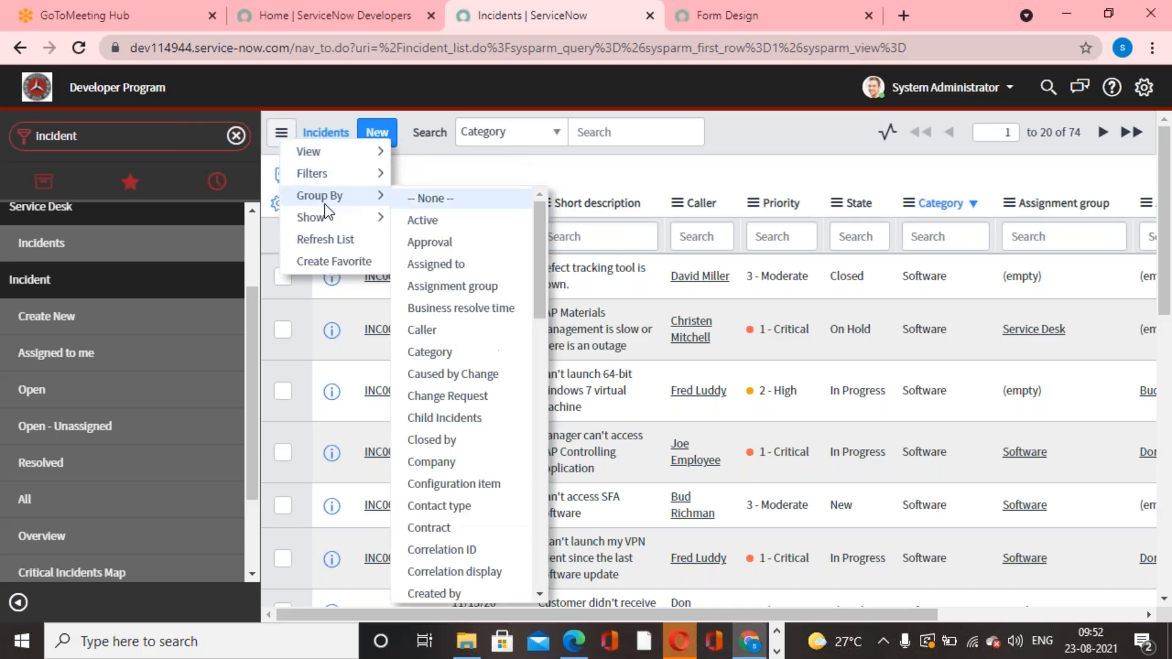
pyautogui.moveTo(367, 178)
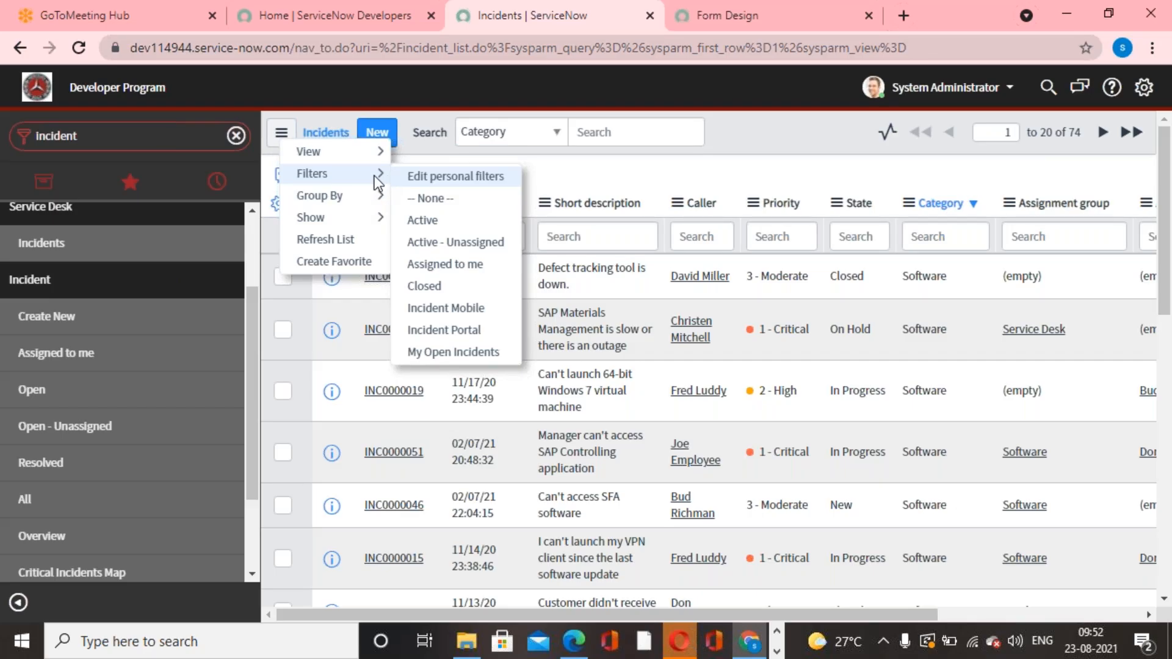
pyautogui.click(784, 144)
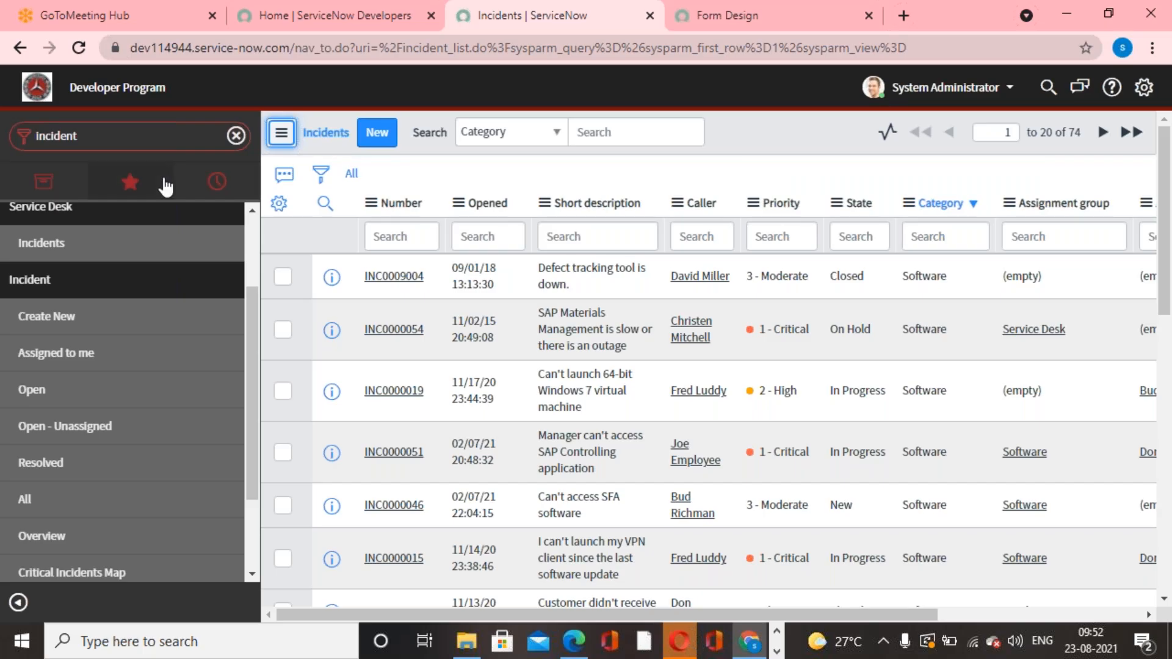
# Show the favorites in the application navigator.
pyautogui.click(131, 185)
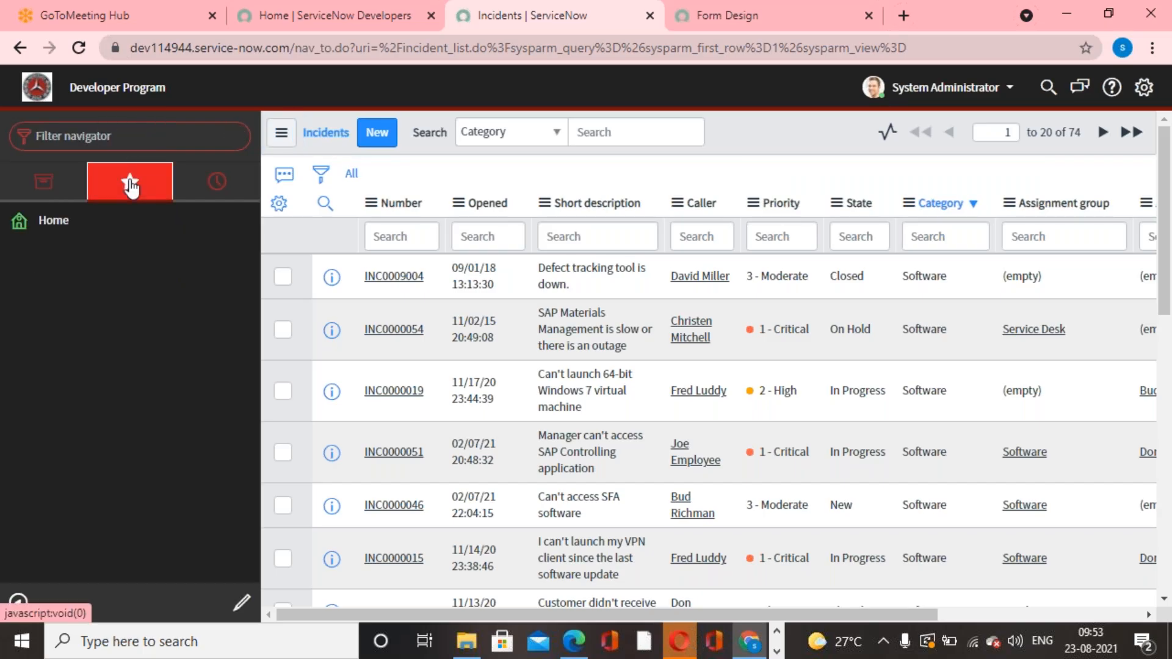